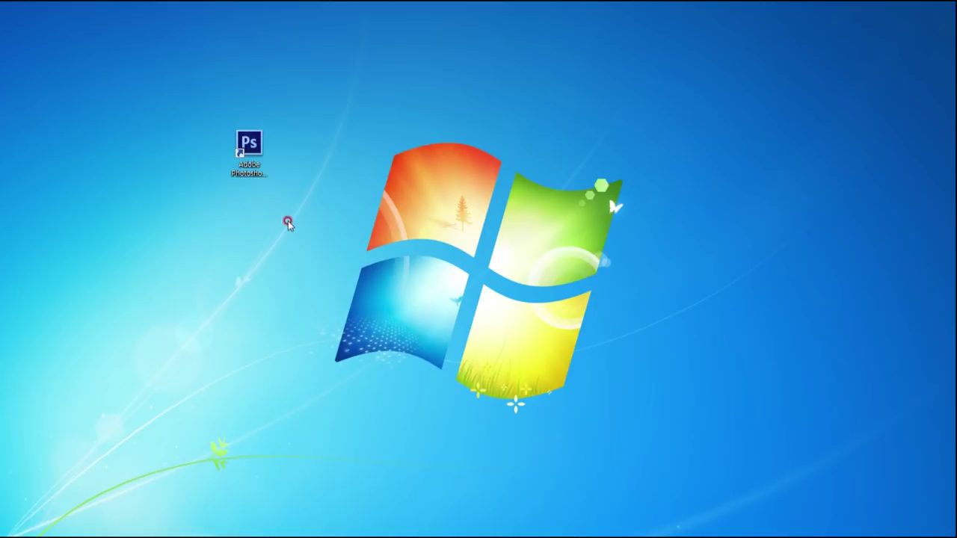
Launch Photoshop from the desktop shortcut, then close it again
click(263, 156)
double_click(263, 155)
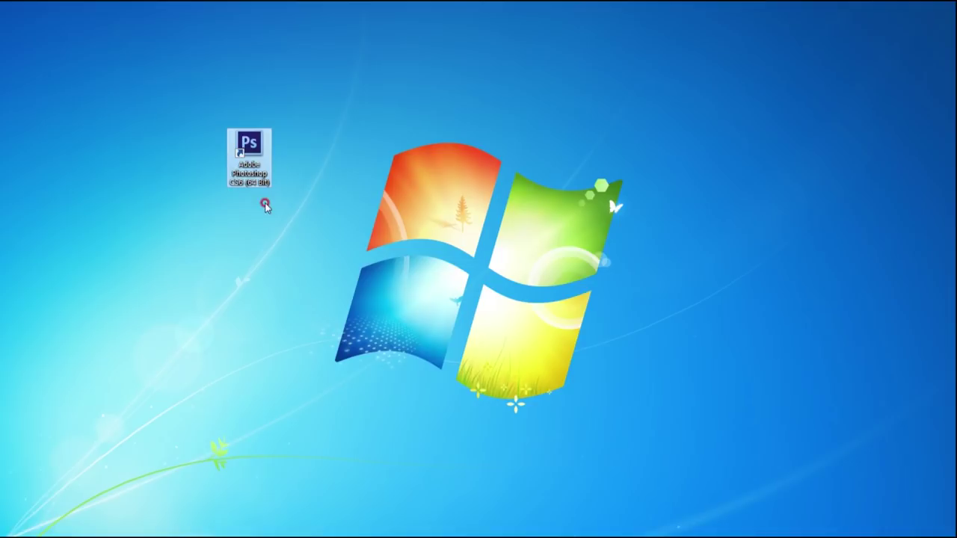
click(320, 233)
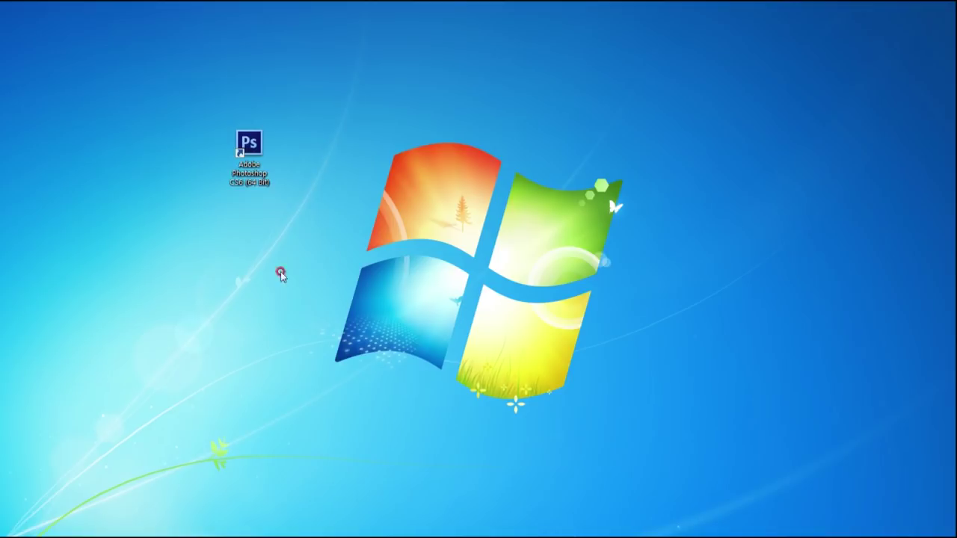
drag(271, 168, 232, 153)
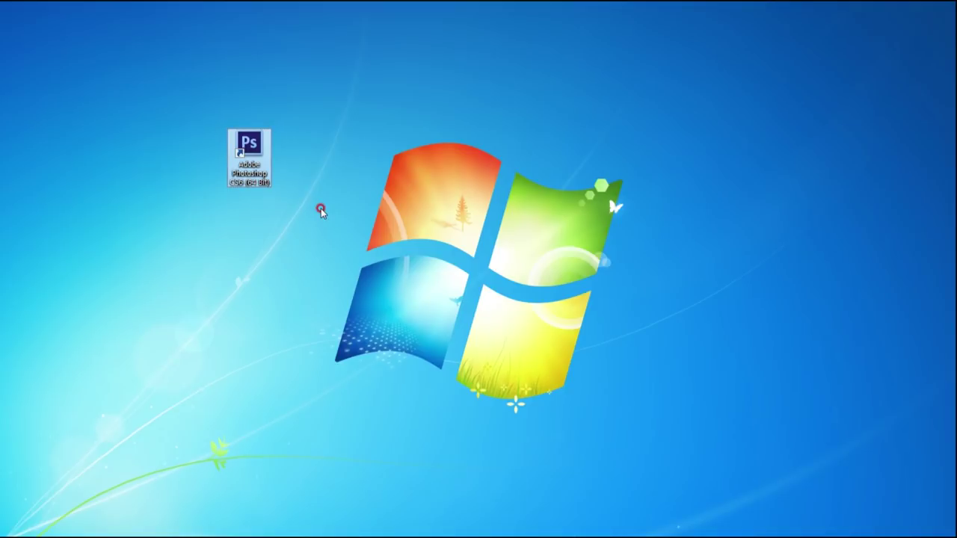
double_click(256, 142)
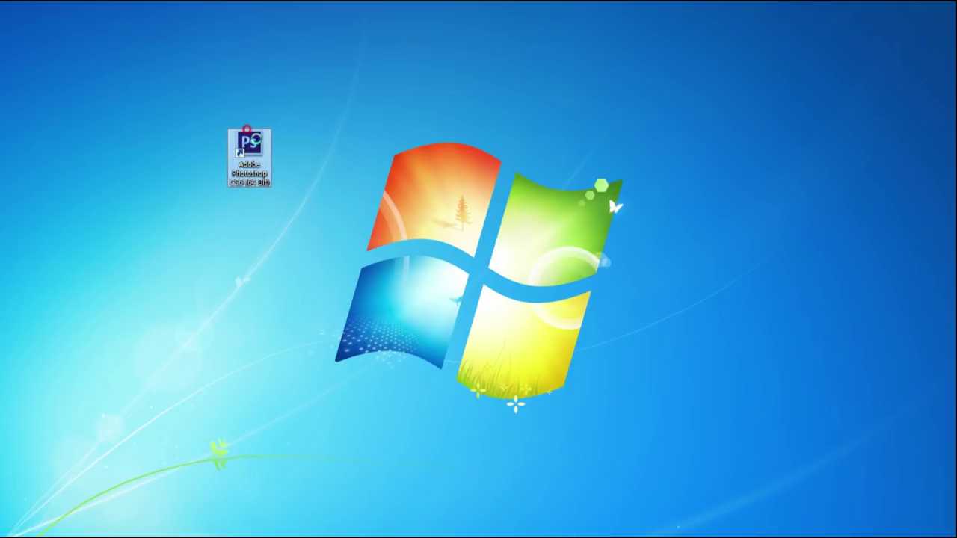
right_click(256, 141)
click(289, 149)
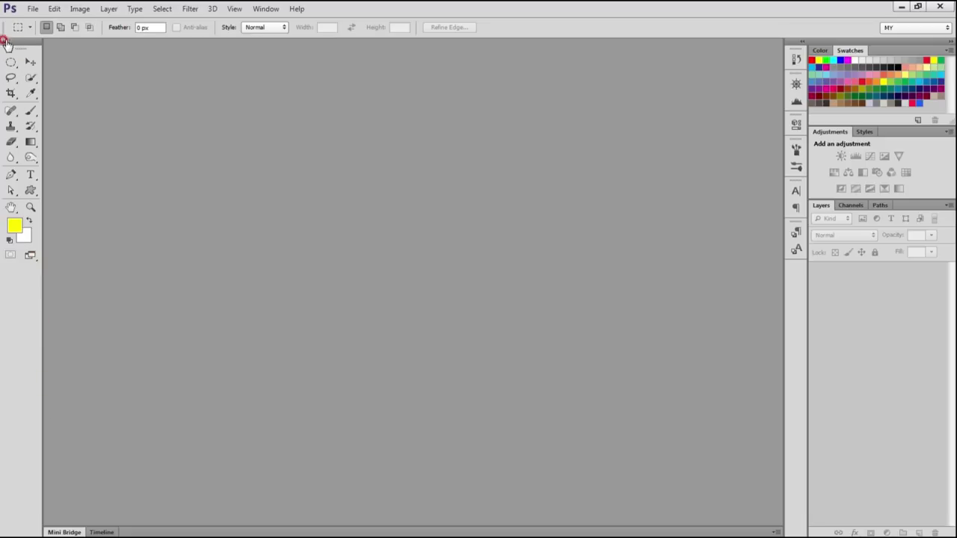
click(540, 77)
click(940, 6)
click(335, 237)
Relaunch Photoshop holding Ctrl+Alt+Shift and confirm deleting the settings file
click(257, 149)
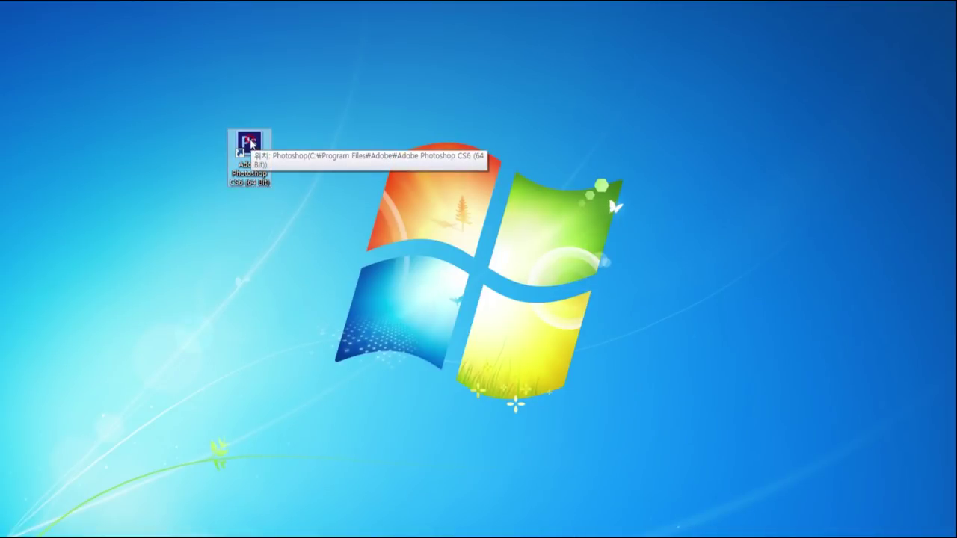
right_click(251, 145)
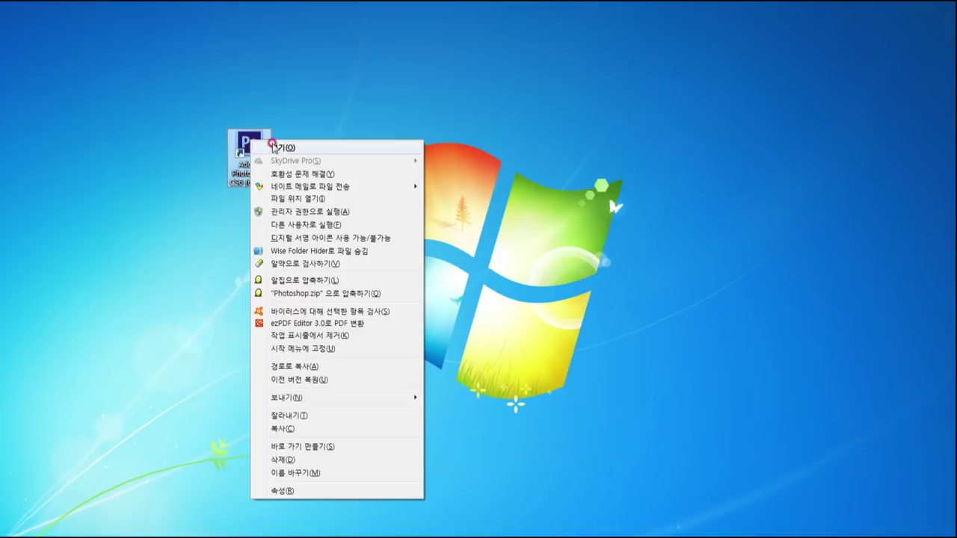
click(297, 148)
key(ctrl+alt+shift)
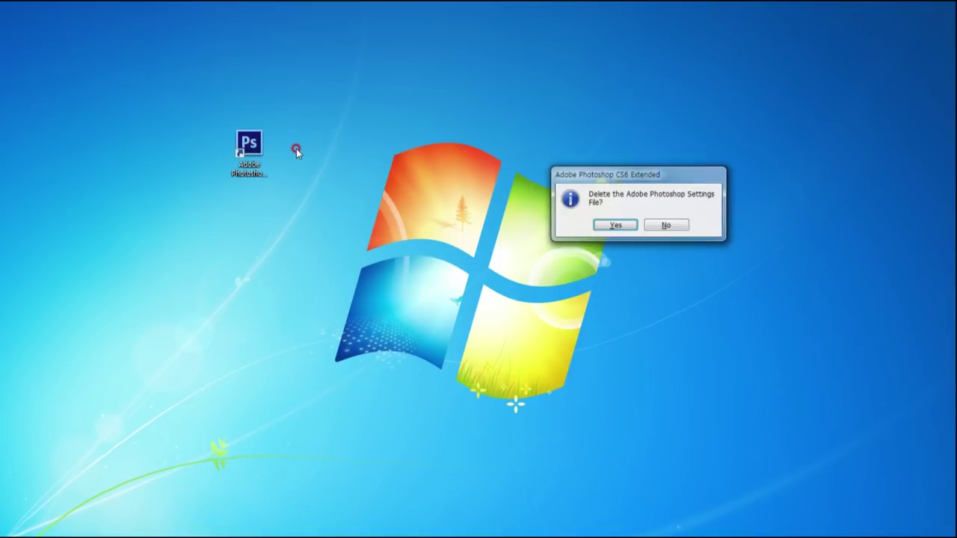
drag(661, 175, 431, 112)
click(423, 156)
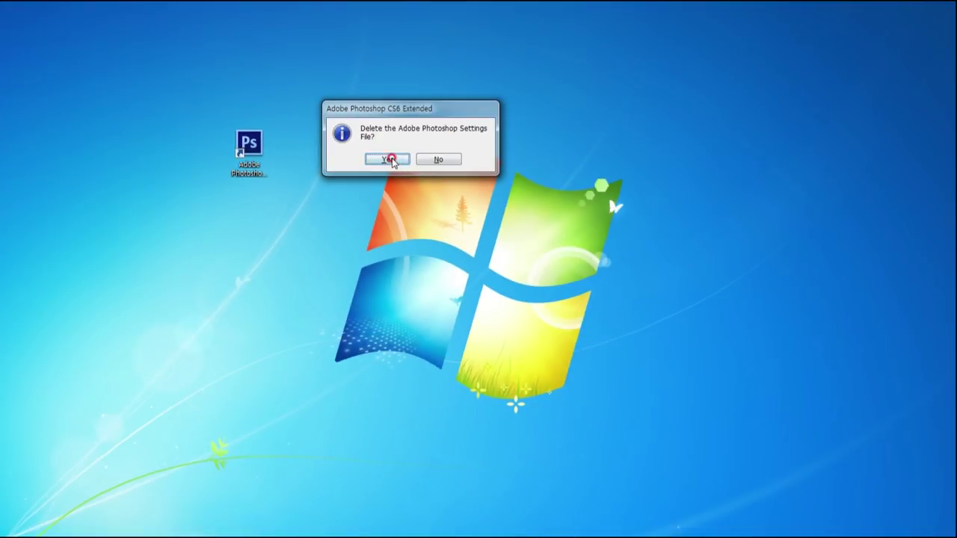
click(391, 160)
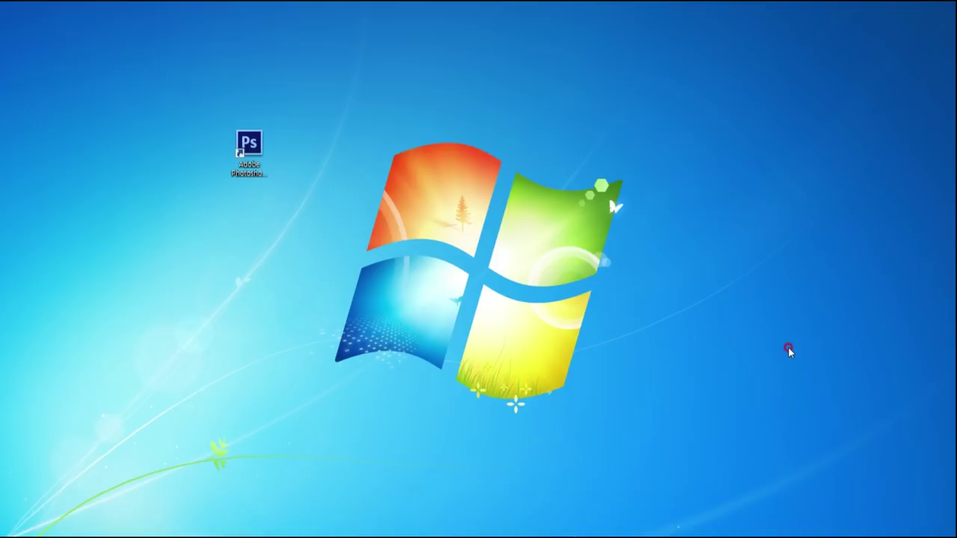
click(251, 149)
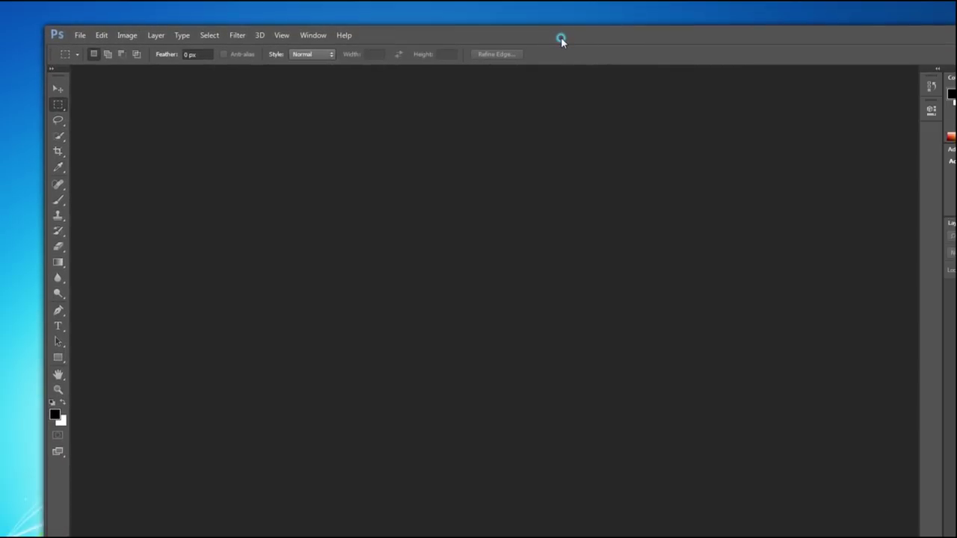
Show the tools in two columns and toggle English font names in Type preferences
double_click(563, 39)
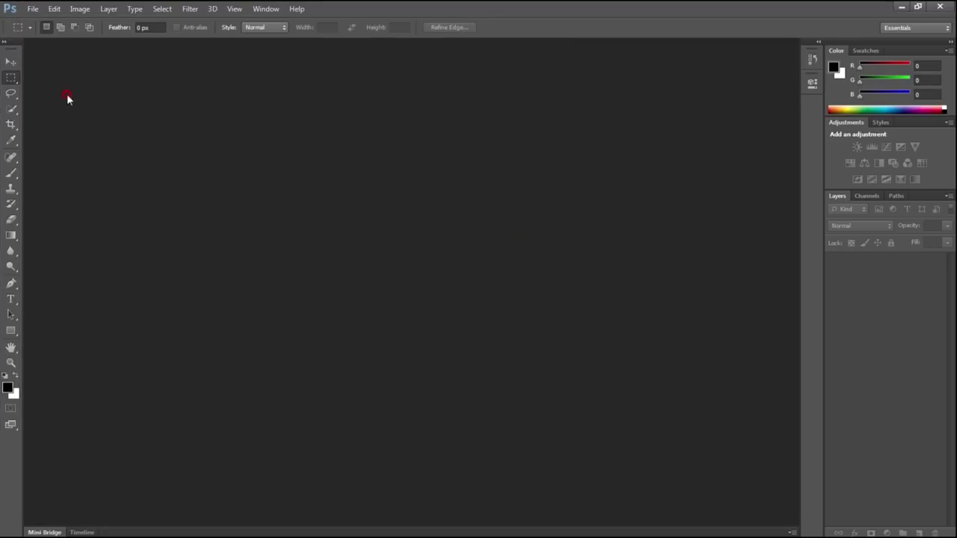
click(6, 43)
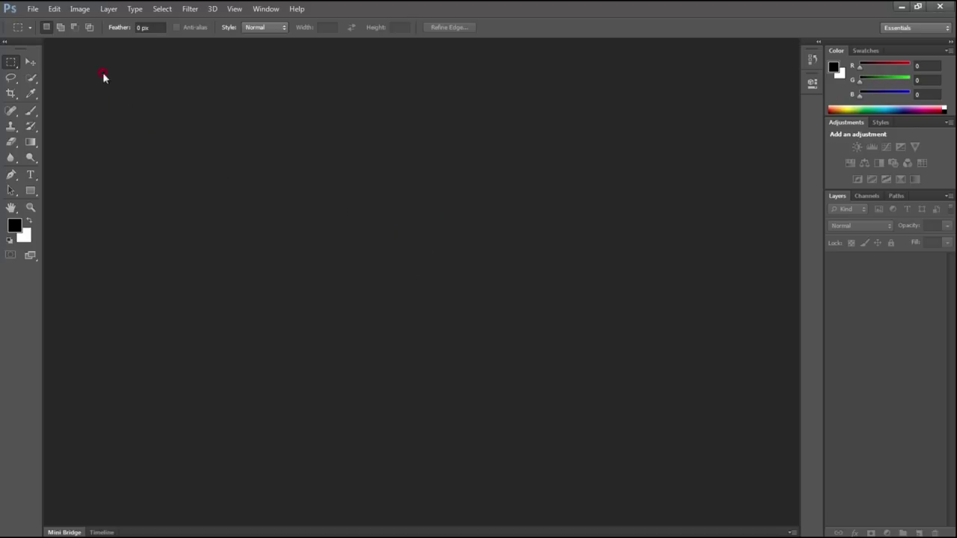
click(54, 9)
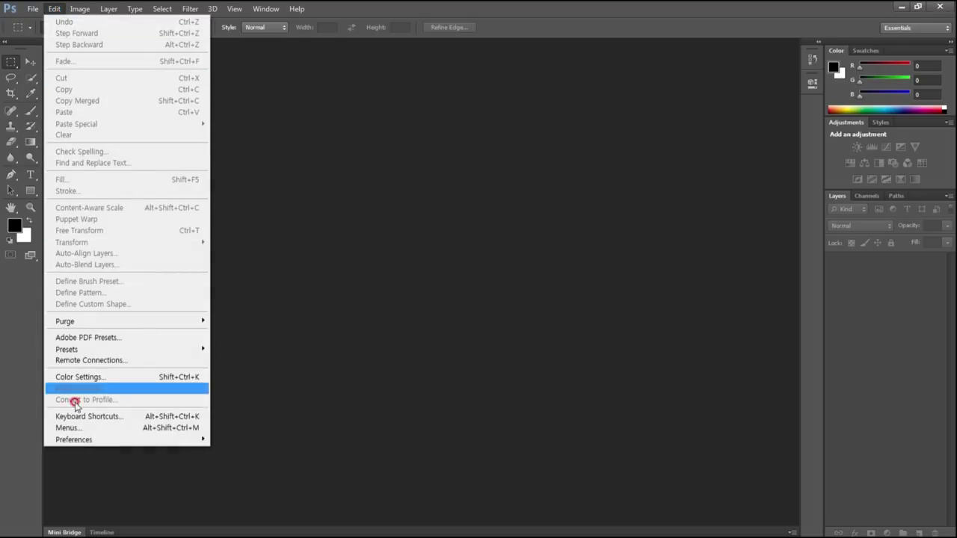
mouse_move(74, 439)
click(258, 303)
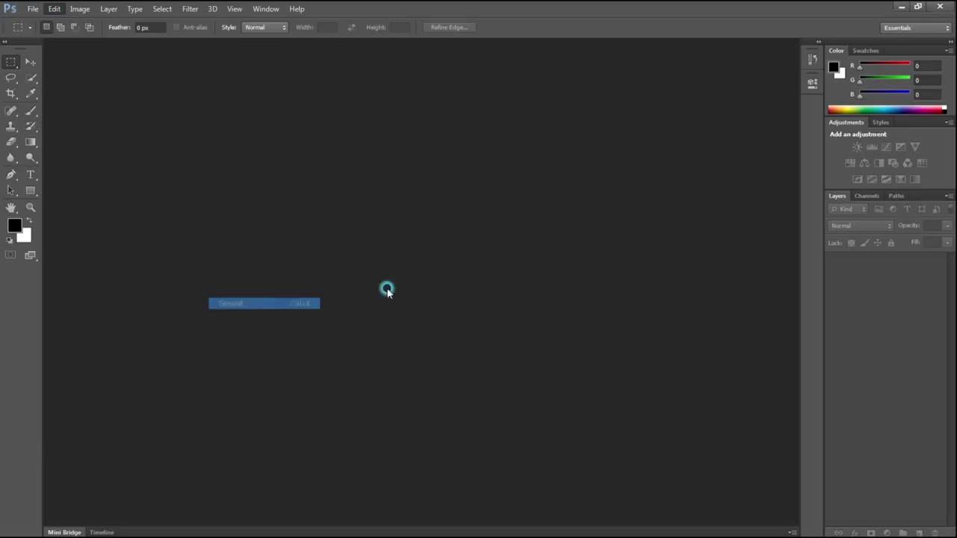
click(231, 172)
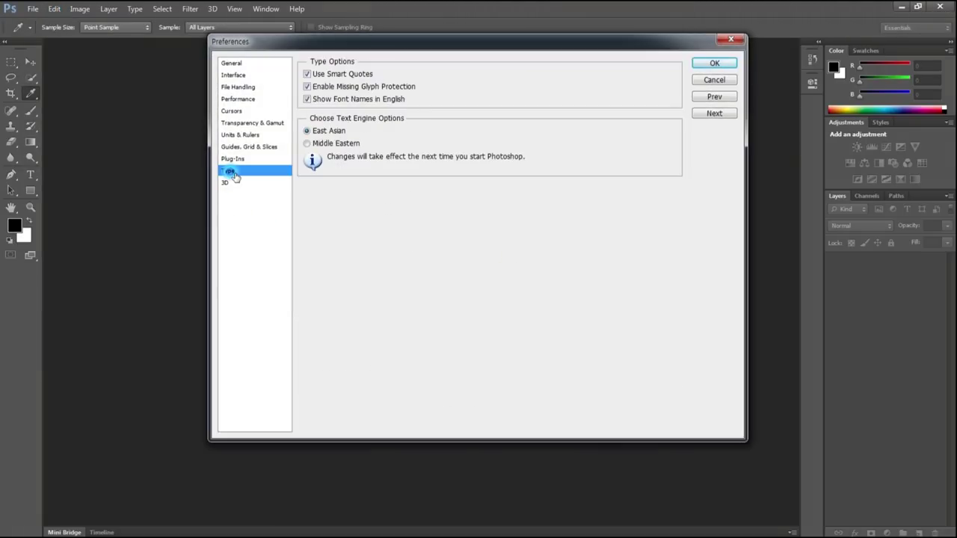
click(315, 99)
Set a yellow grid with a gridline every 100 pixels and 1 subdivision
click(255, 148)
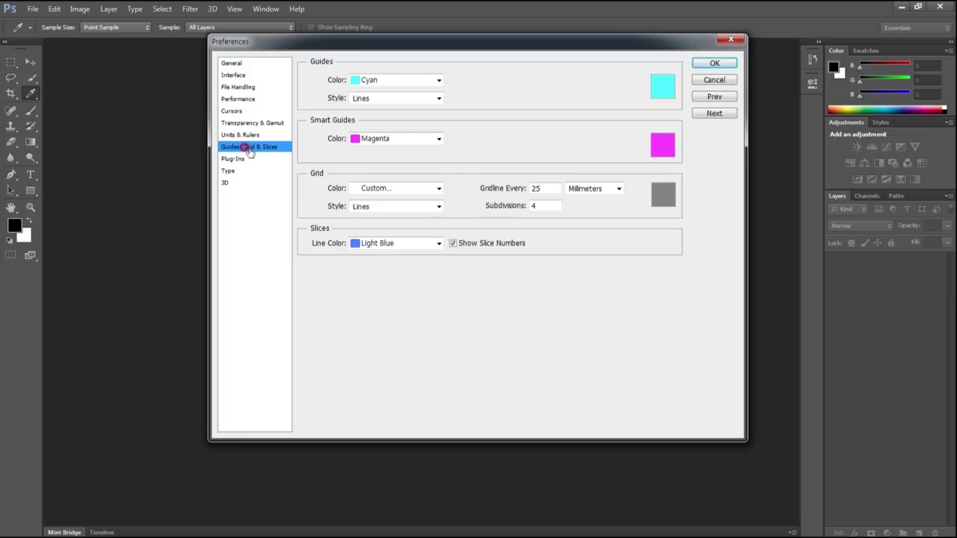
double_click(546, 191)
text(100)
click(588, 189)
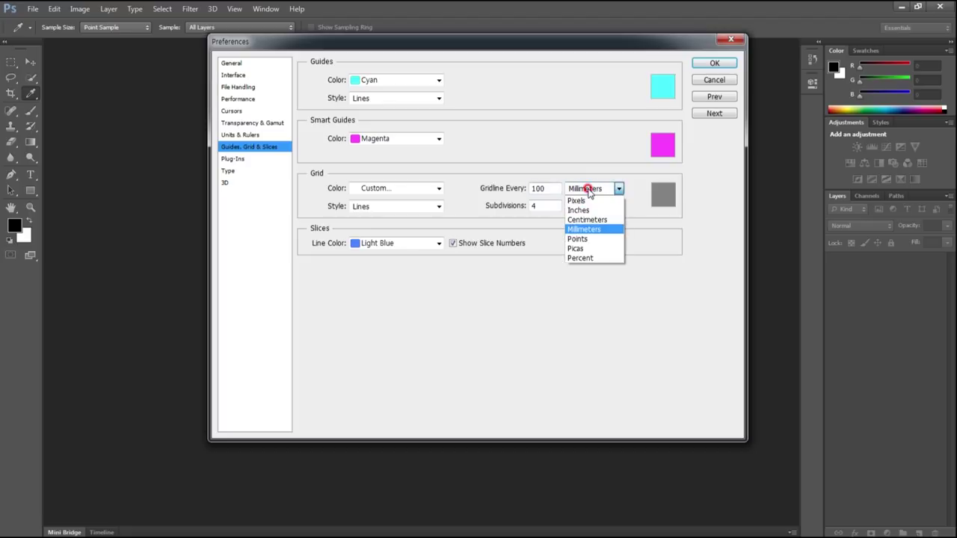
click(584, 199)
double_click(552, 203)
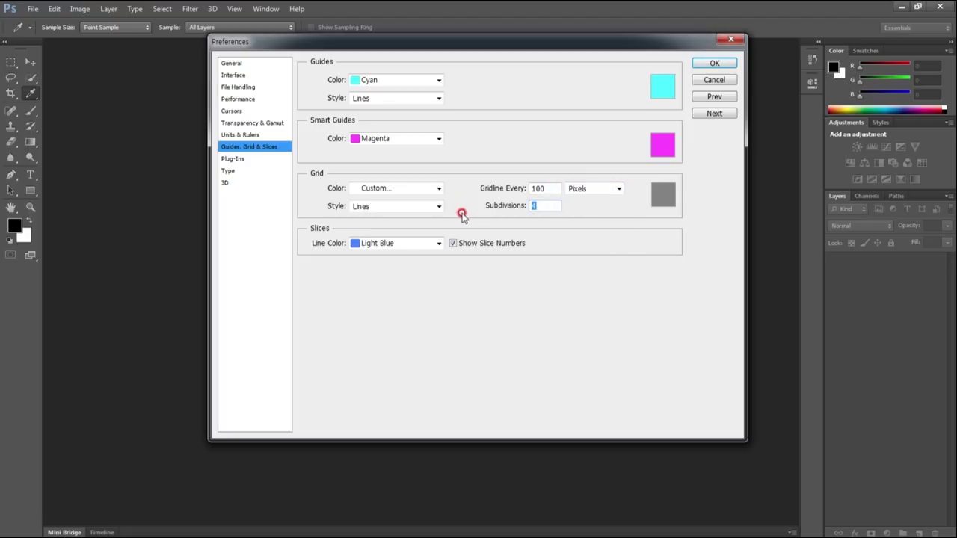
text(1)
click(663, 193)
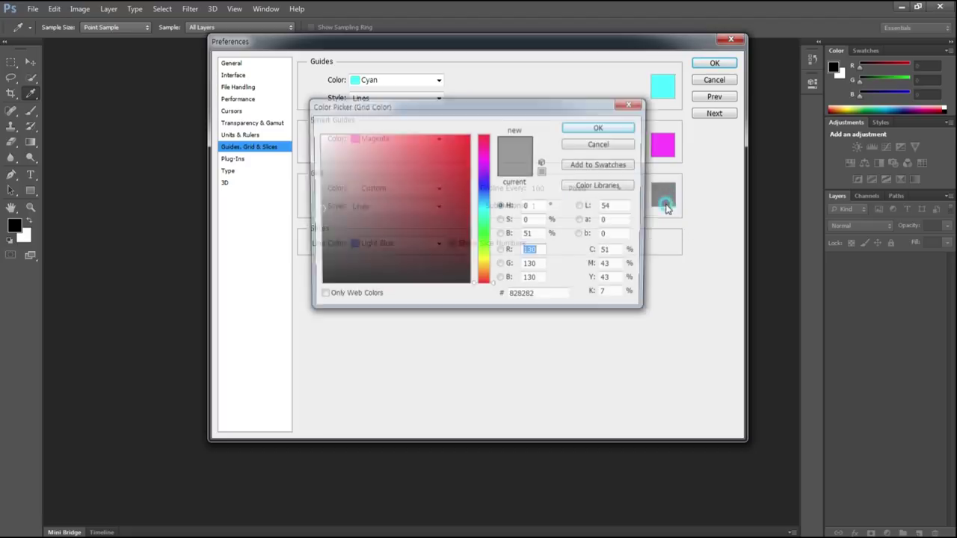
drag(449, 137, 482, 129)
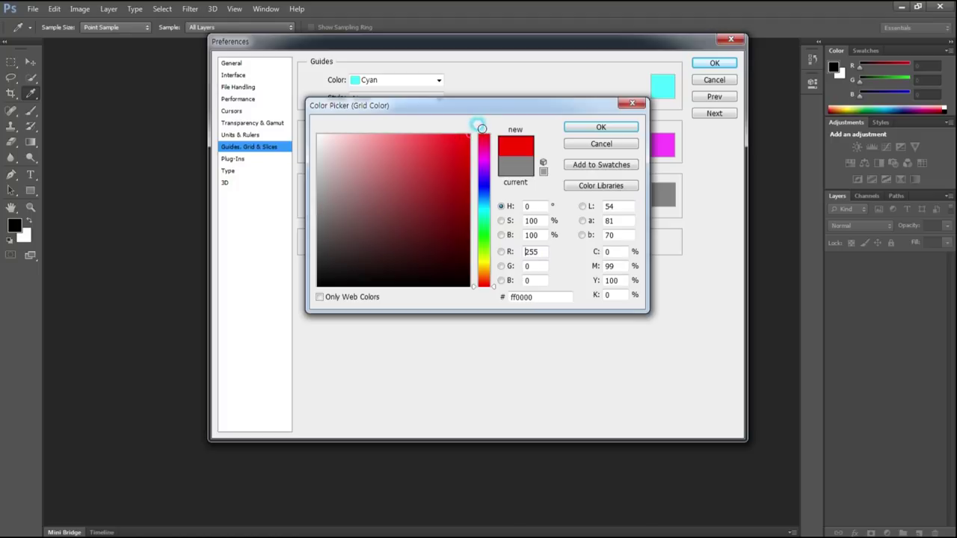
drag(482, 265, 493, 258)
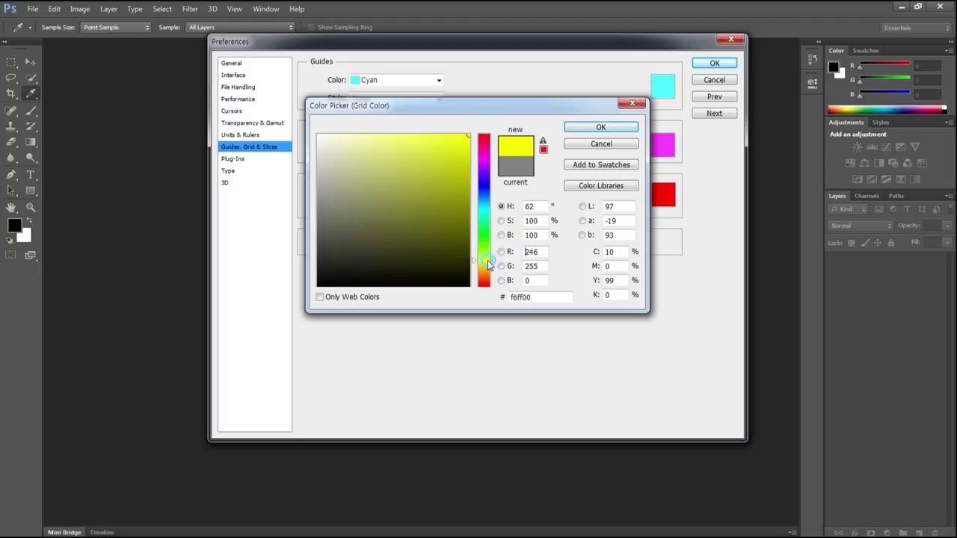
click(602, 127)
click(715, 63)
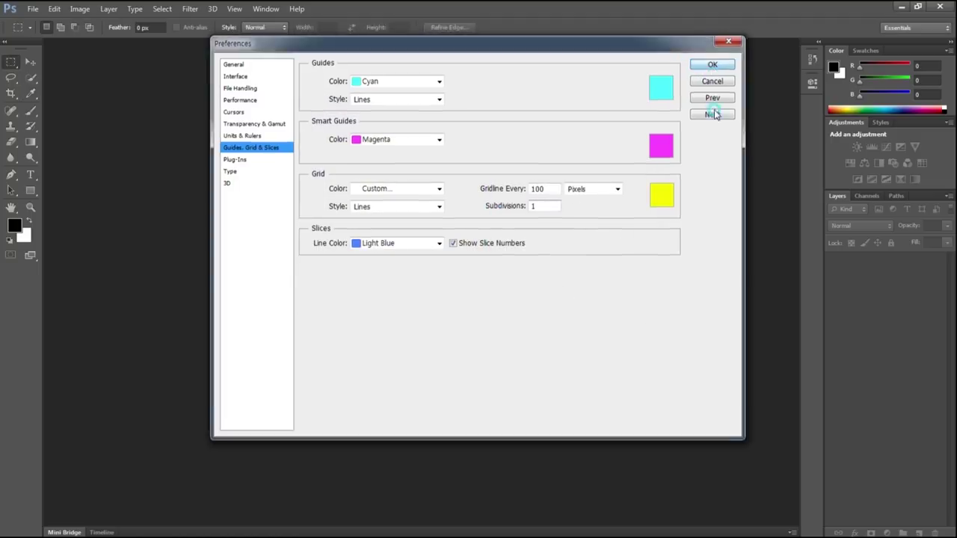
click(33, 9)
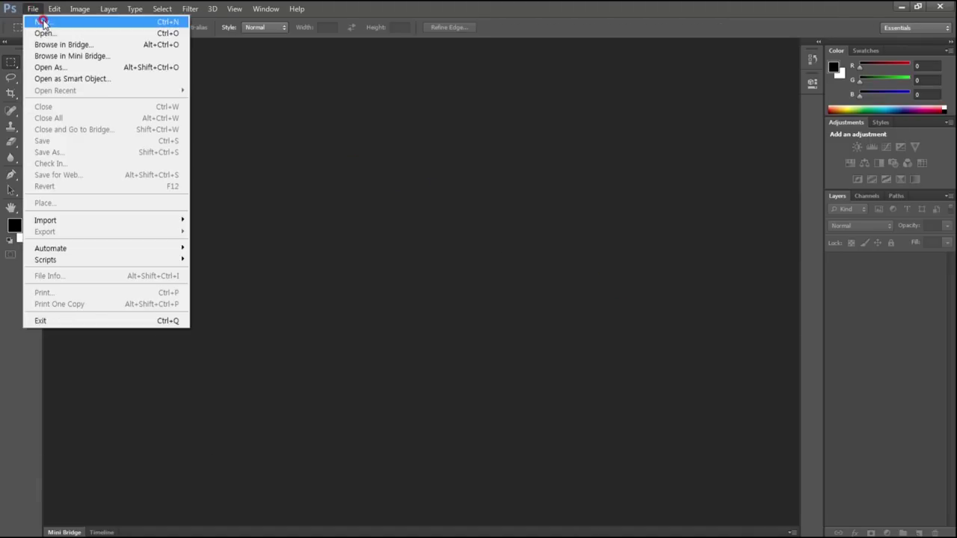
Create a white 600 × 400 pixel, 72 ppi document and fit it to the window
click(41, 22)
click(496, 184)
click(488, 194)
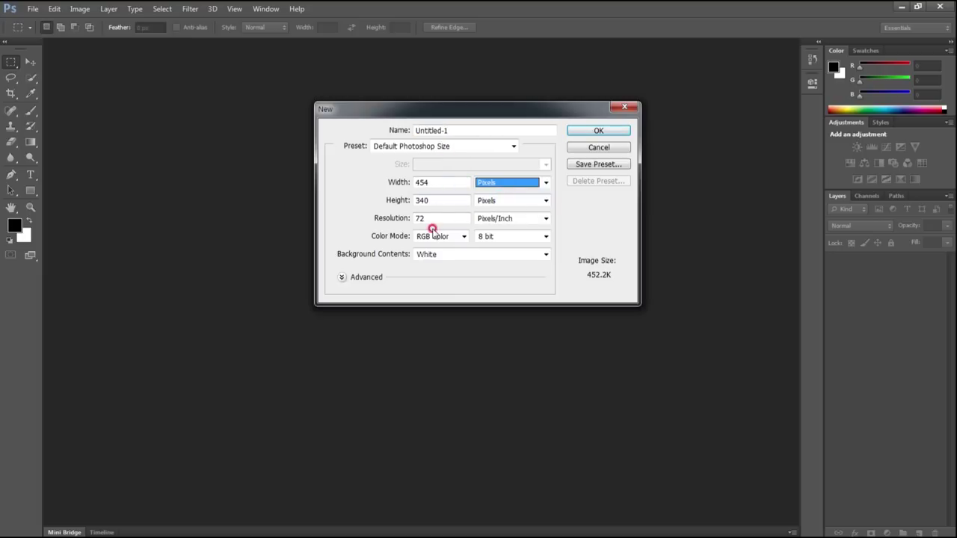
double_click(440, 184)
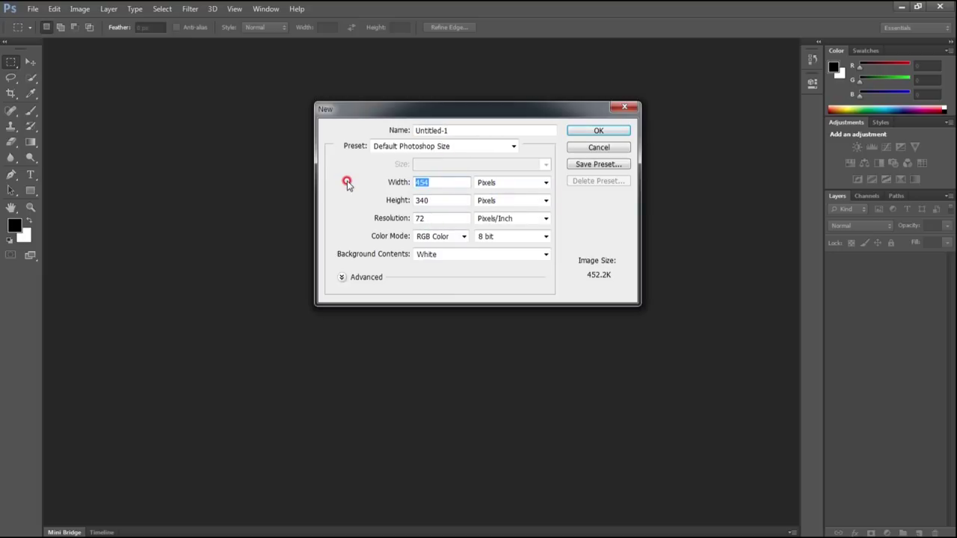
text(600)
key(Tab)
key(Tab)
text(4)
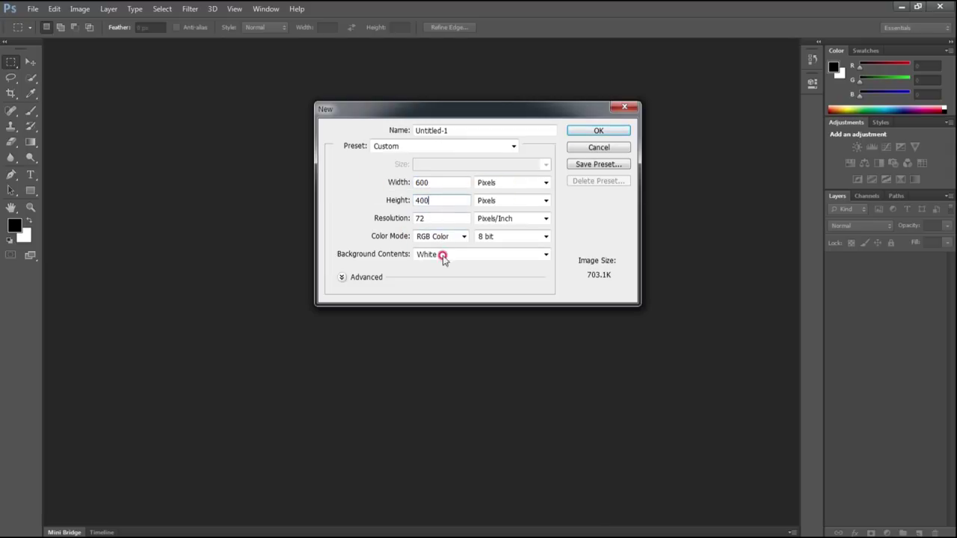
click(599, 132)
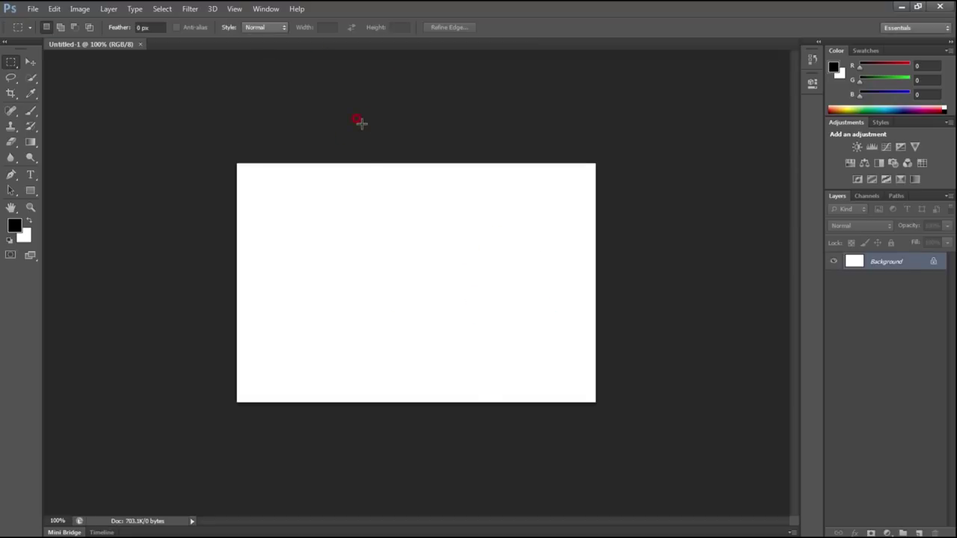
key(ctrl+0)
click(234, 8)
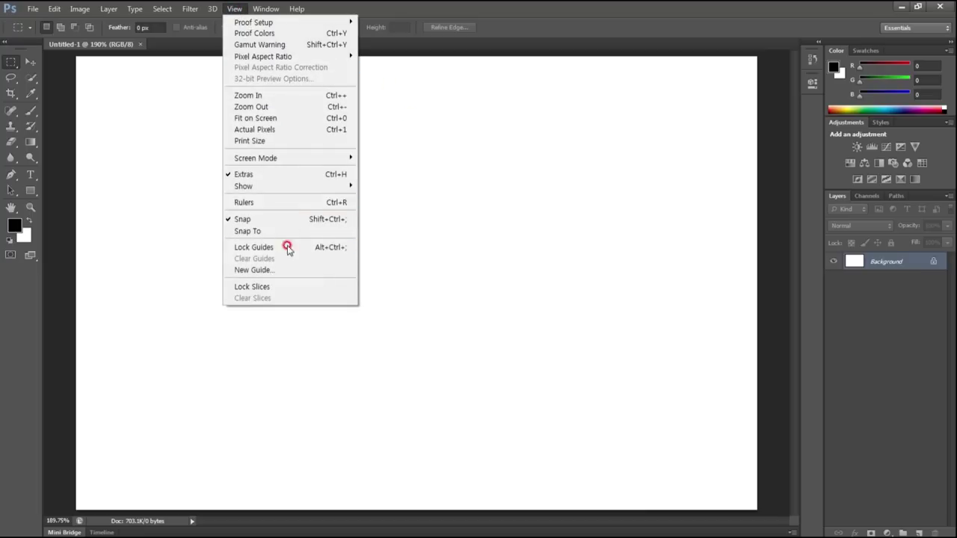
mouse_move(244, 186)
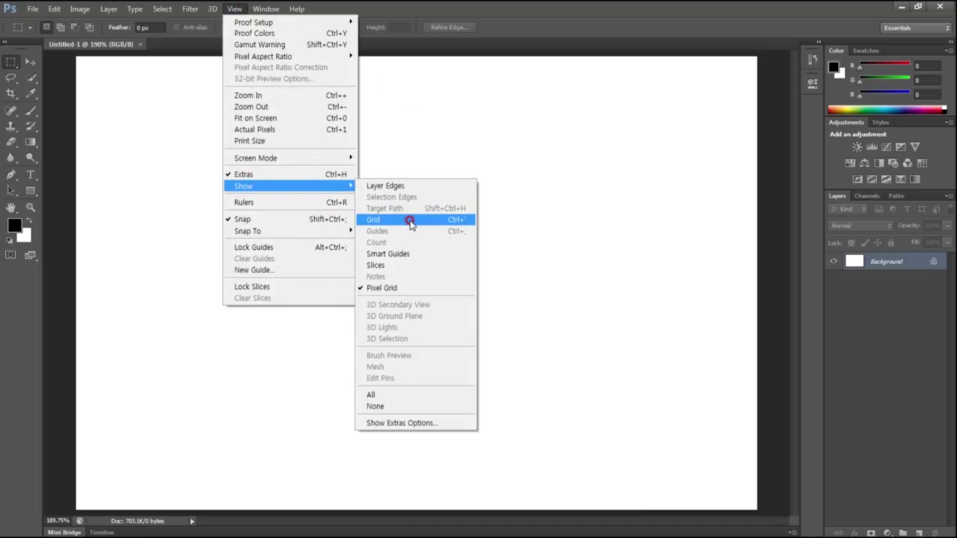
Show the yellow grid over the canvas, then start and cancel a Save As
click(410, 220)
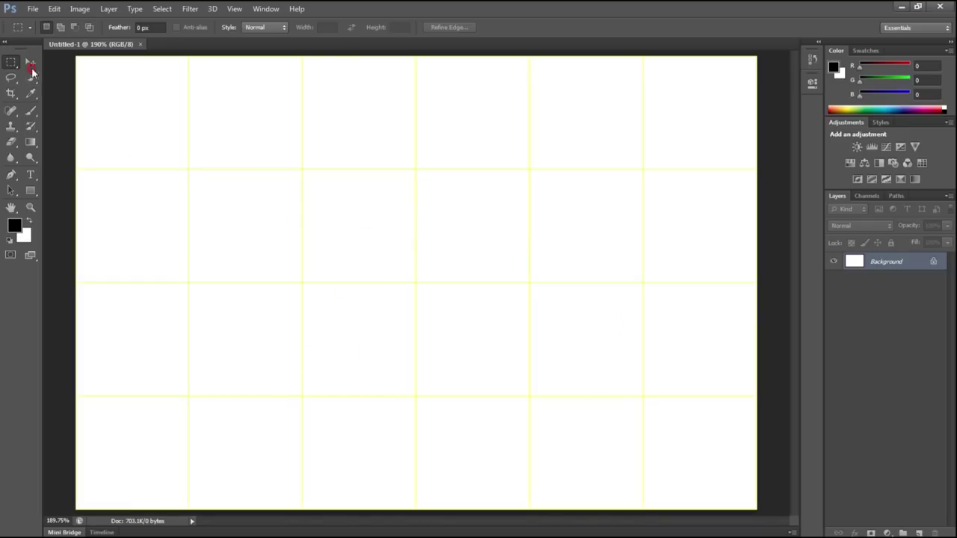
click(34, 9)
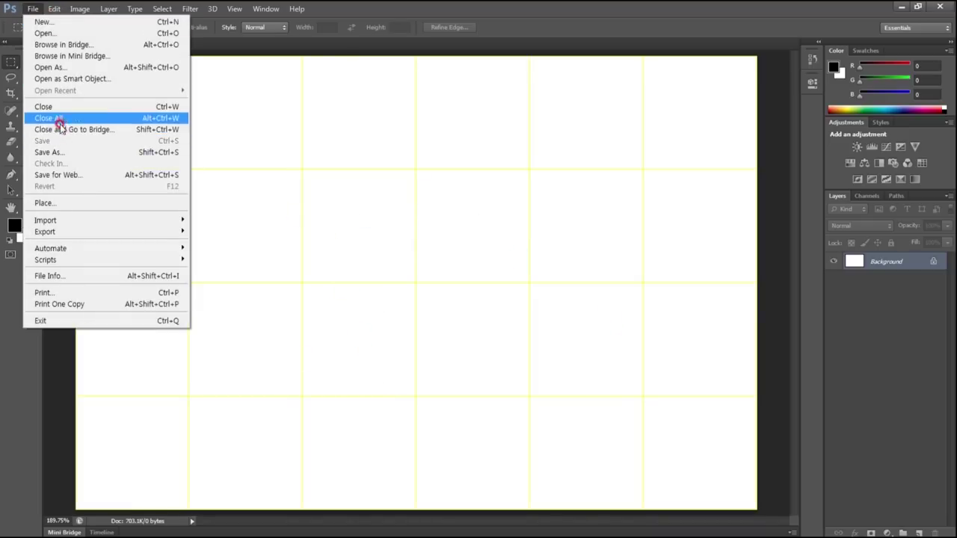
click(49, 152)
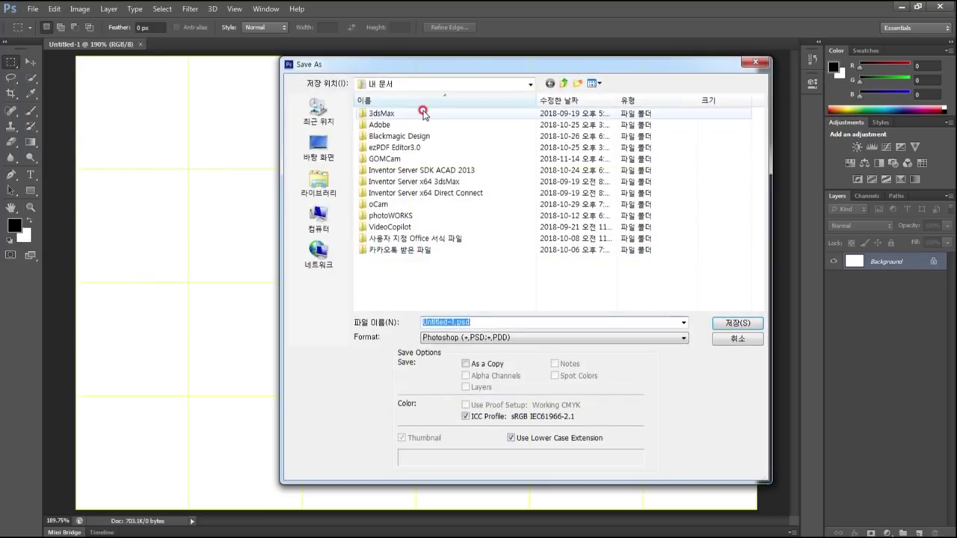
click(320, 224)
key(Escape)
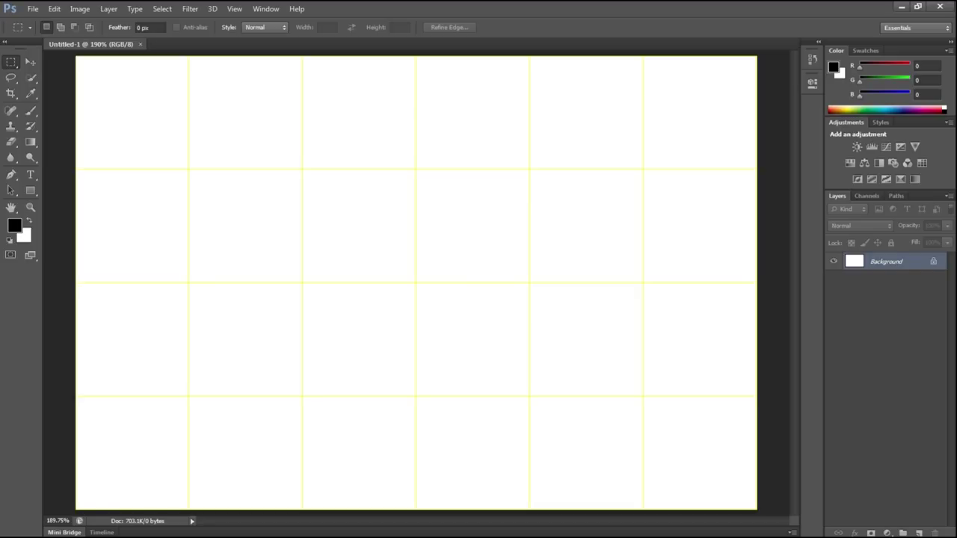
Save the document as the -3- exam PSD in the 02_GP10-1B folder
key(ctrl+shift+s)
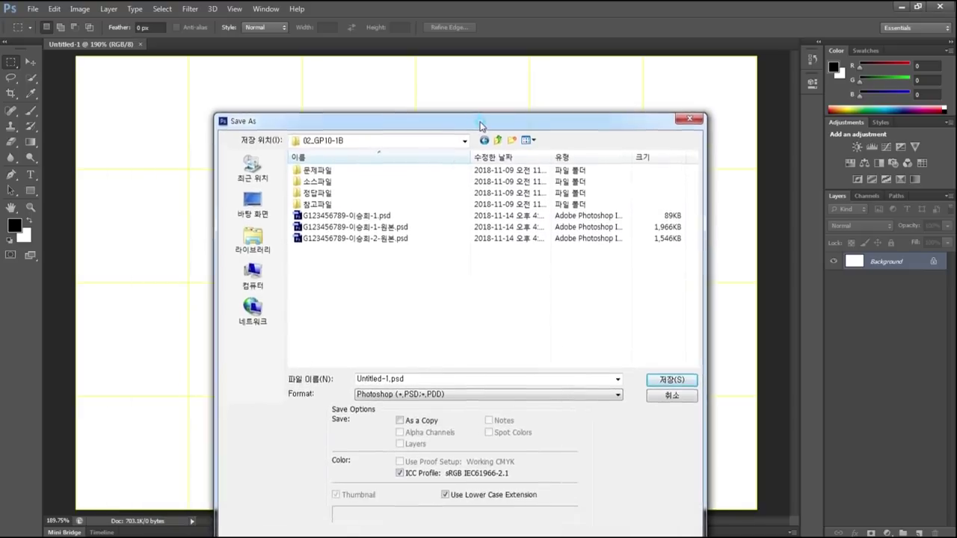
click(367, 199)
click(347, 336)
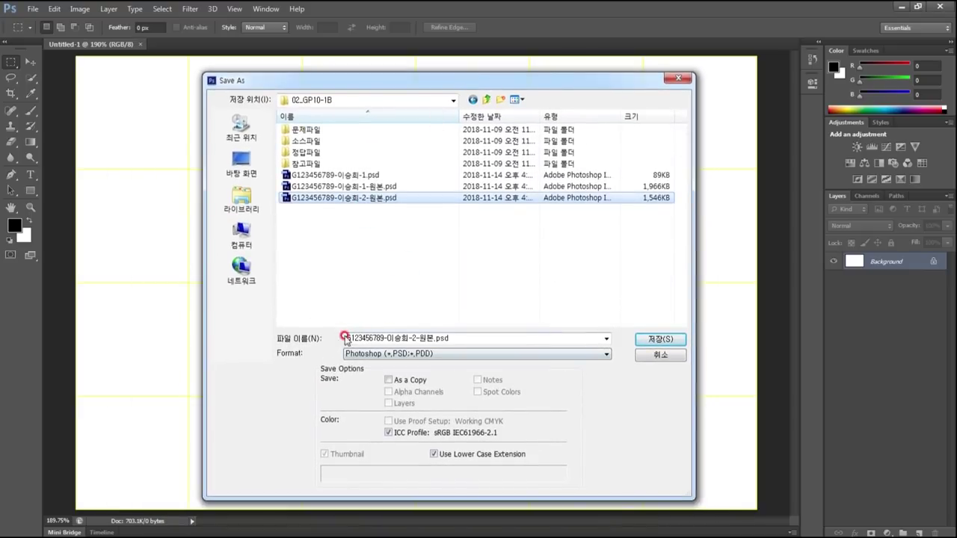
click(389, 335)
click(410, 334)
click(412, 333)
text(3-)
click(660, 339)
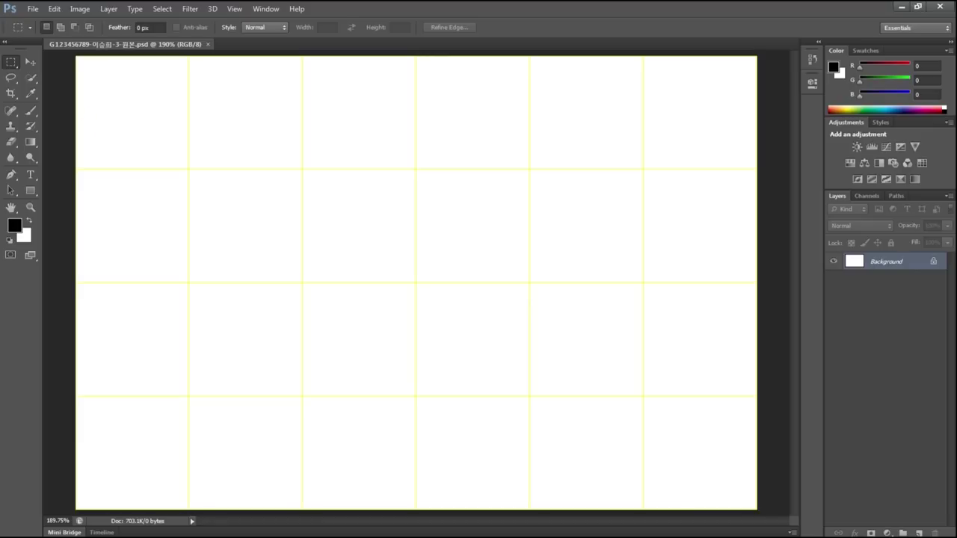
key(alt+Tab)
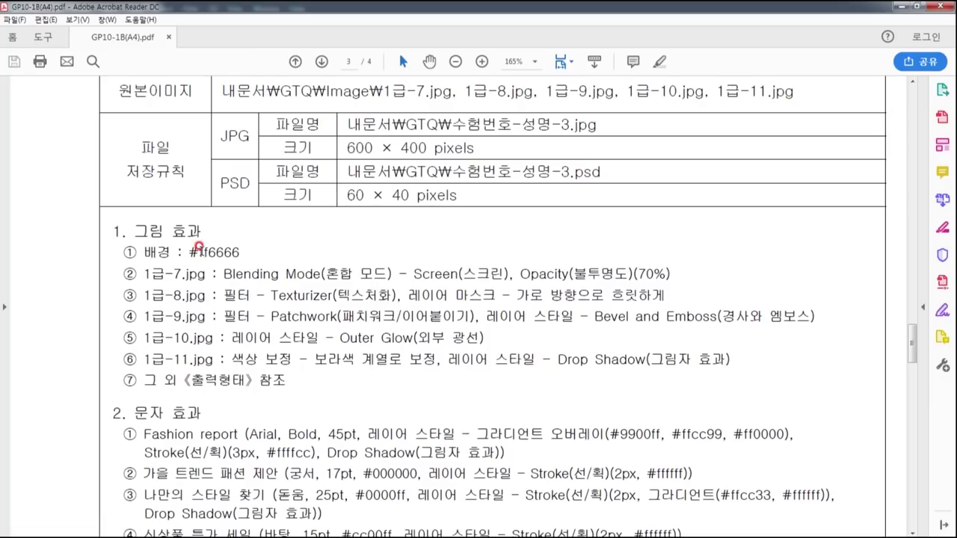
Select the ff6666 background colour code in the task sheet PDF
drag(190, 253, 233, 253)
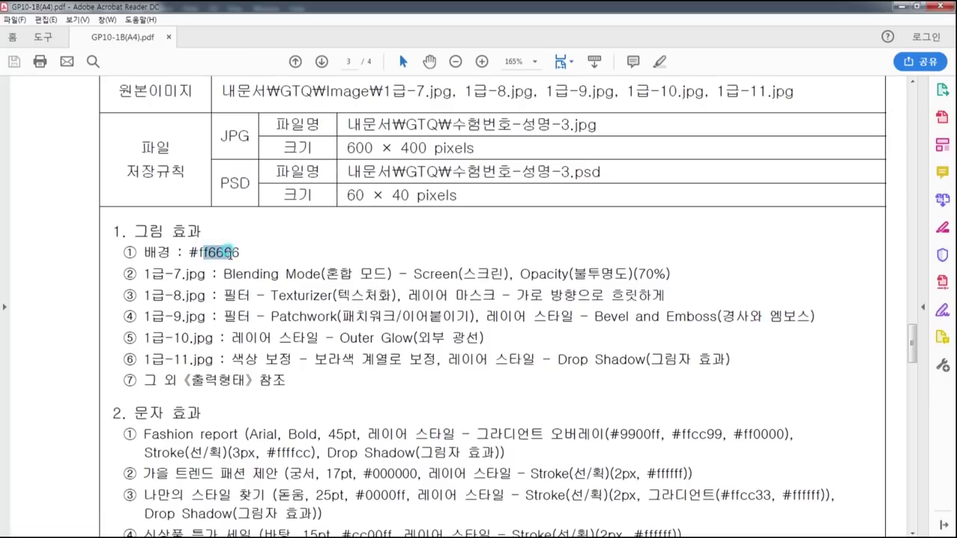
click(193, 247)
drag(199, 253, 239, 253)
key(ctrl+c)
click(908, 7)
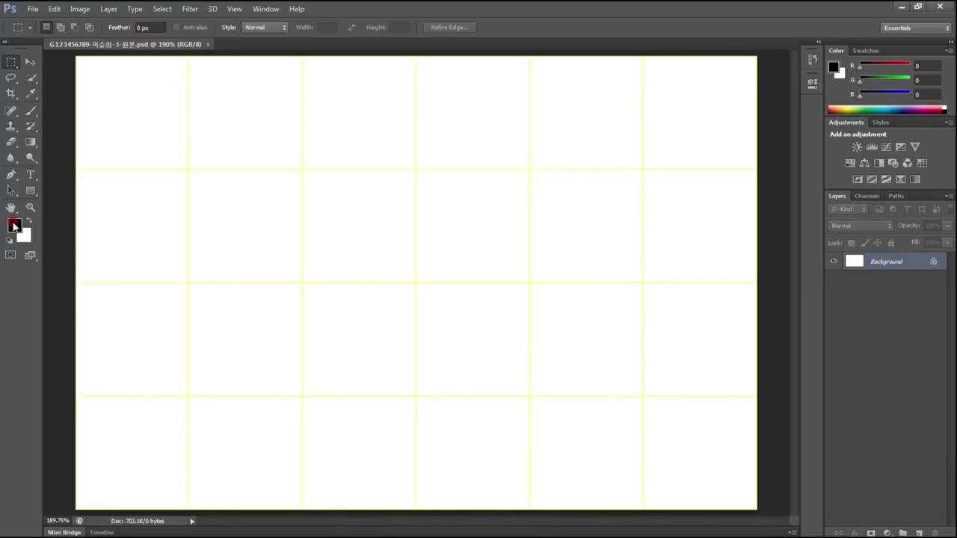
Set the foreground colour to #ff6666 and fill the Background layer with it
click(14, 226)
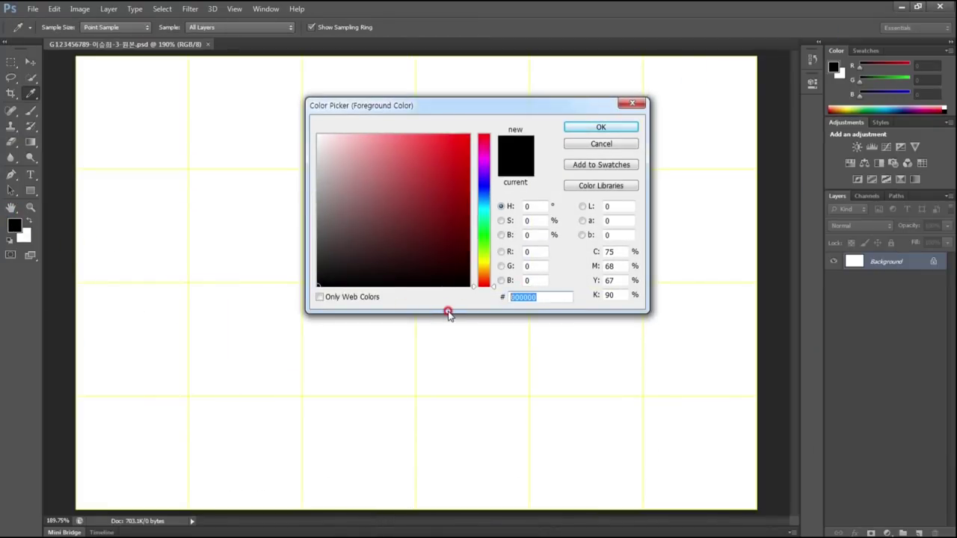
key(ctrl+v)
click(600, 127)
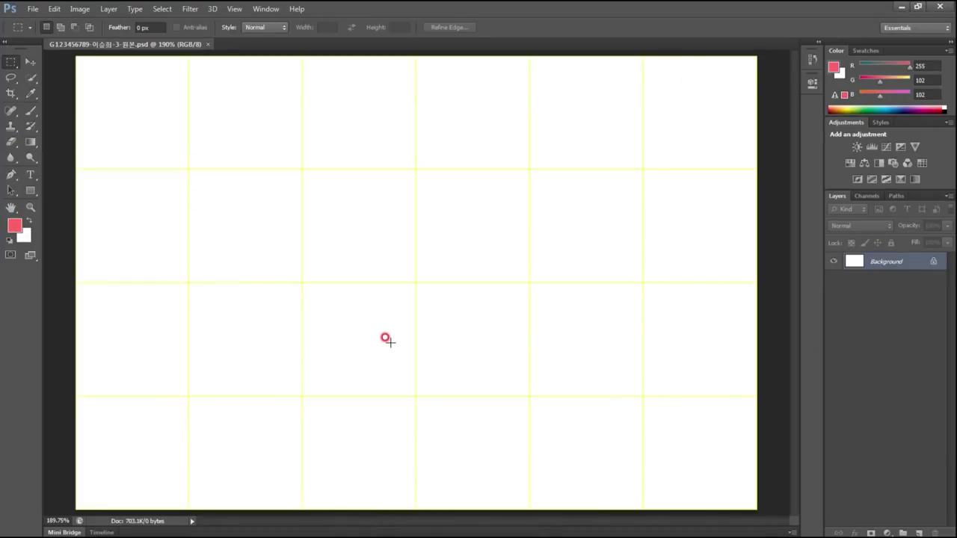
key(alt+BackSpace)
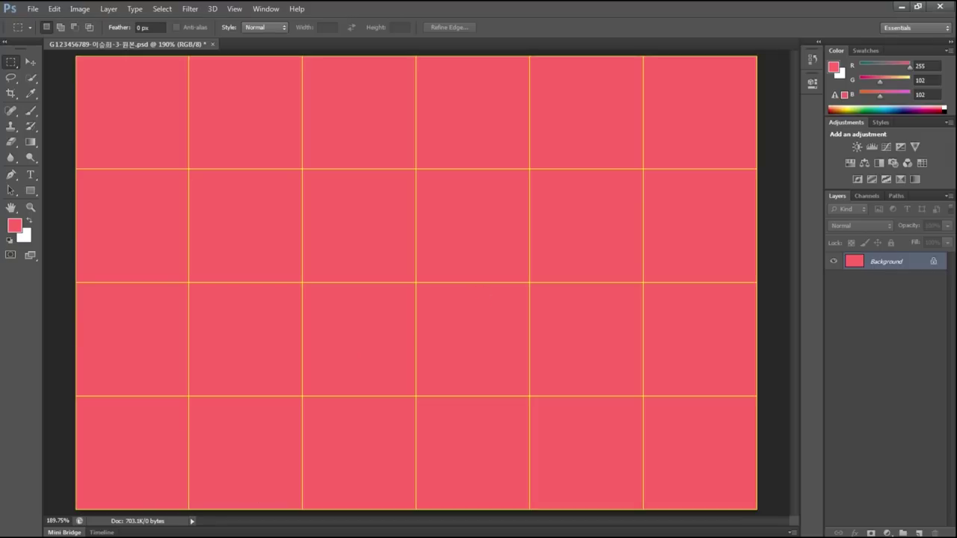
key(alt+Tab)
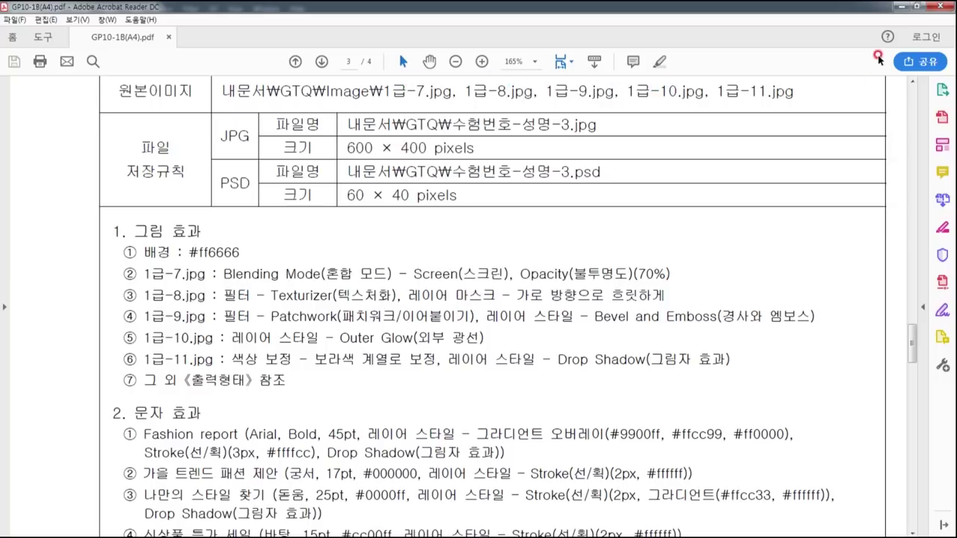
click(901, 7)
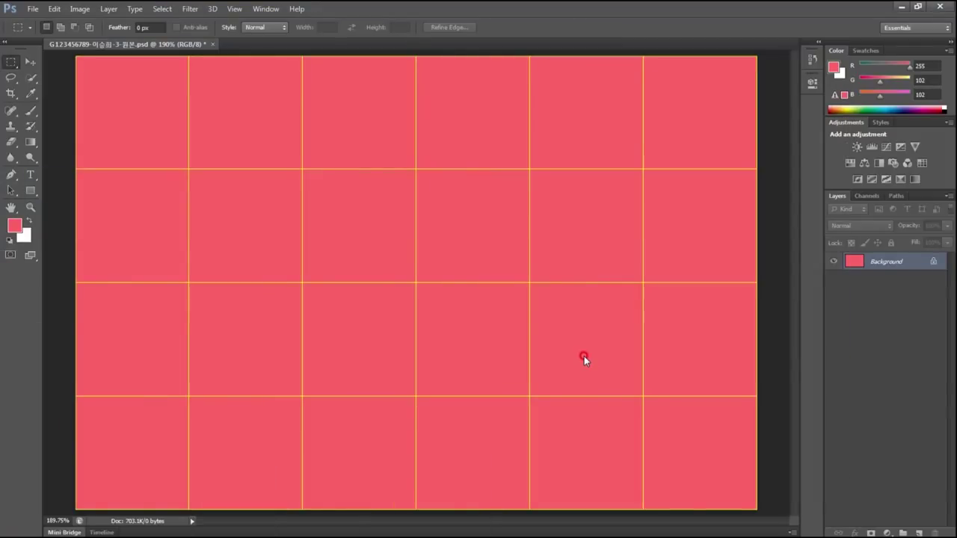
key(ctrl+o)
Open images 1급-7 through 1급-11 from the 소스파일 folder
double_click(380, 149)
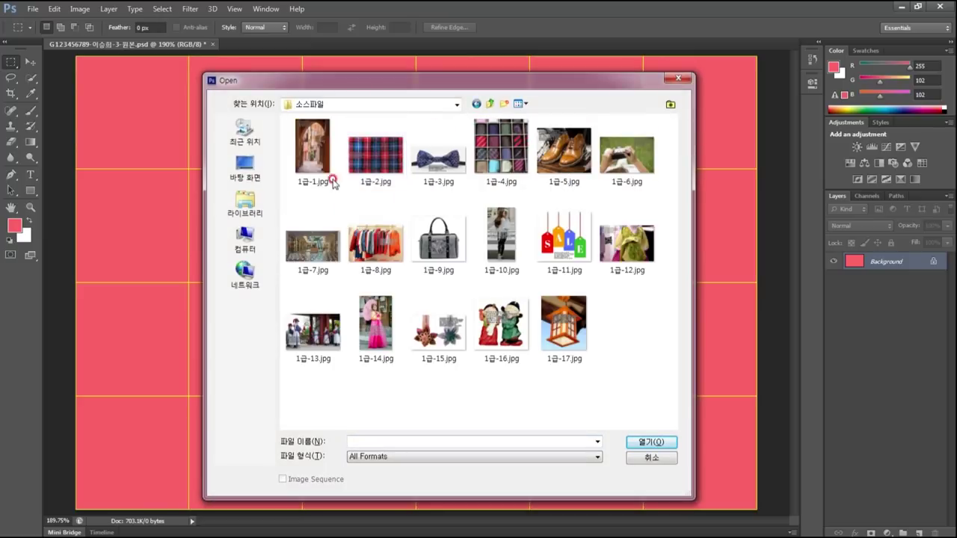
click(304, 247)
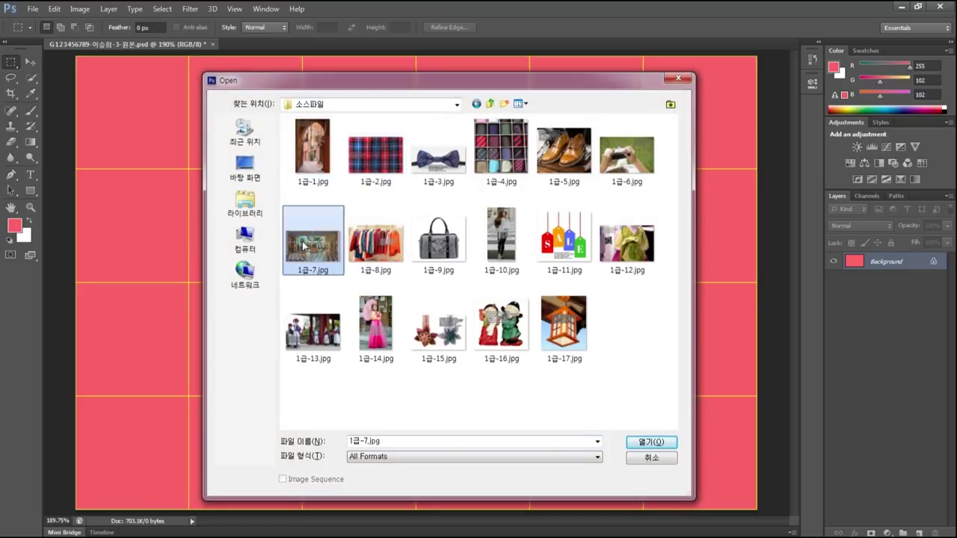
shift+click(439, 239)
shift+click(531, 259)
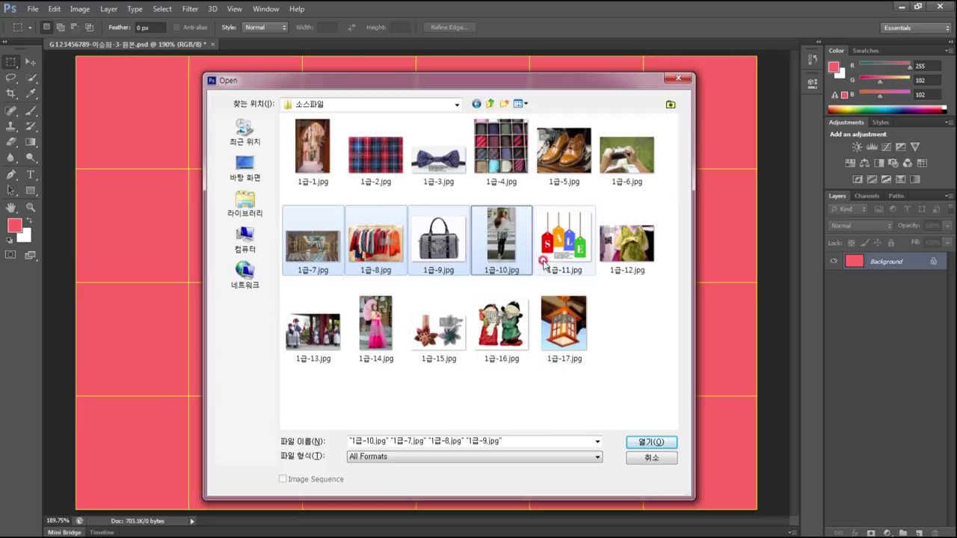
click(648, 442)
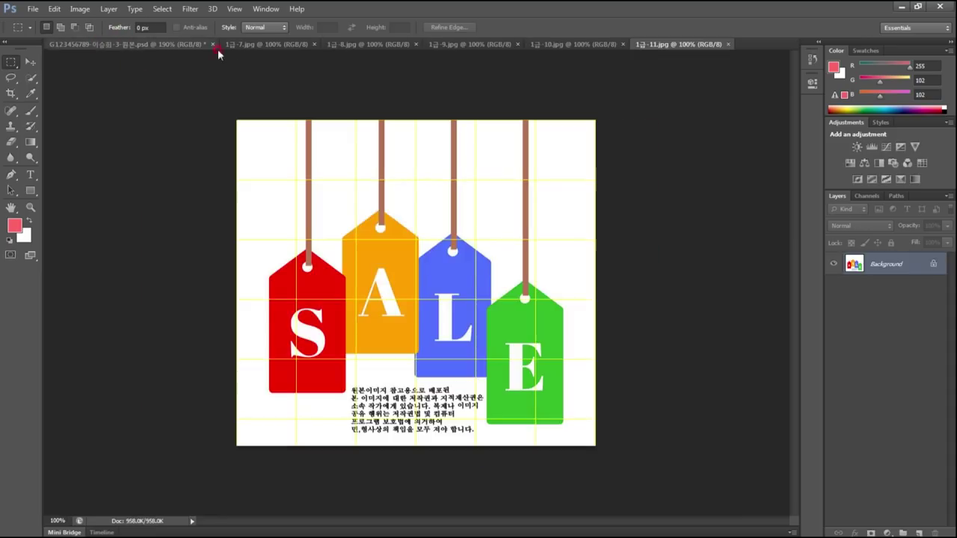
Detach the 1급-7.jpg mall image into its own floating window
click(247, 44)
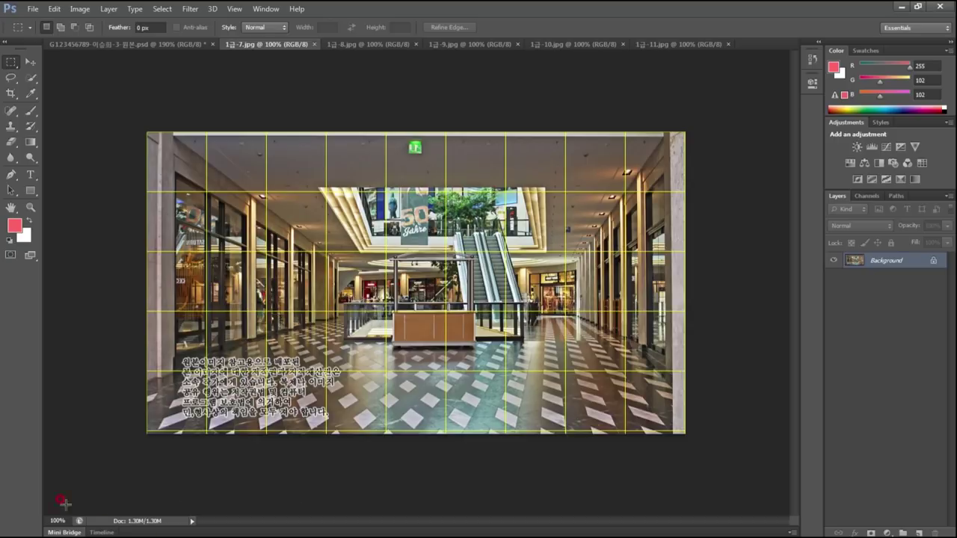
key(alt+Tab)
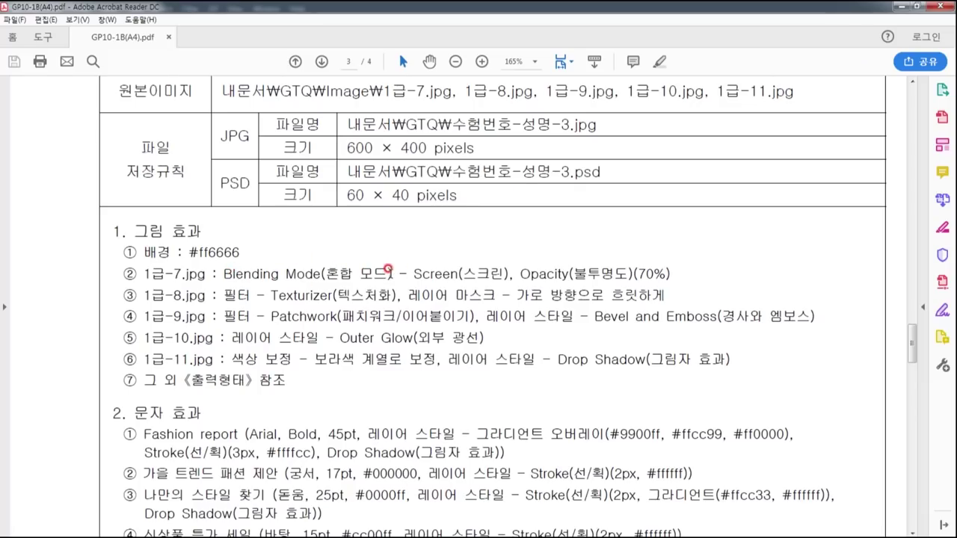
click(899, 7)
drag(260, 44, 609, 278)
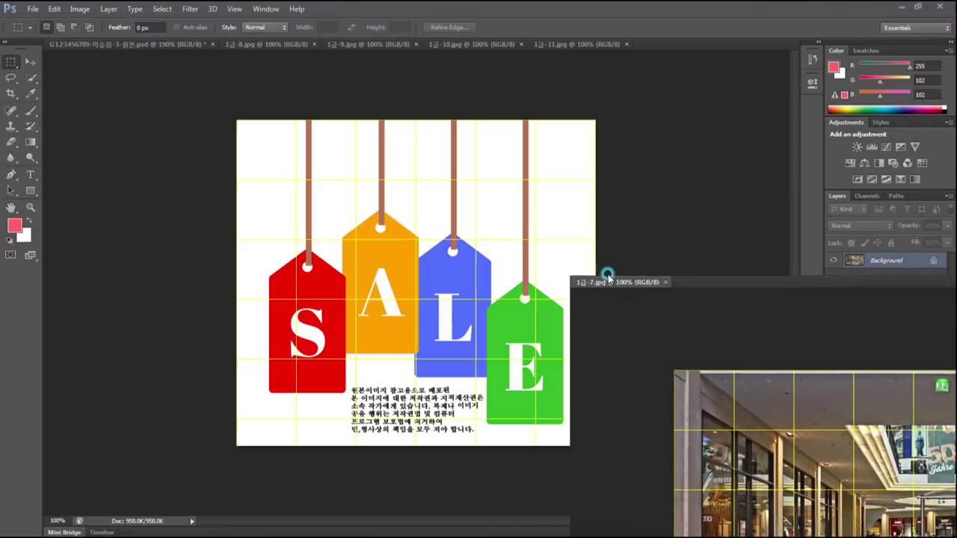
Copy the 1급-7 mall photo into the pink document and close its source window
click(31, 61)
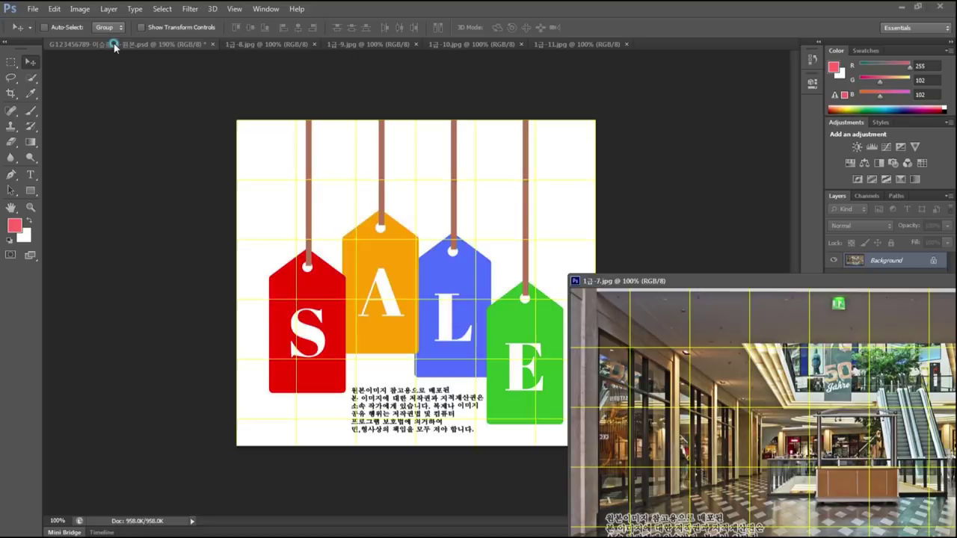
click(113, 44)
drag(714, 407, 399, 289)
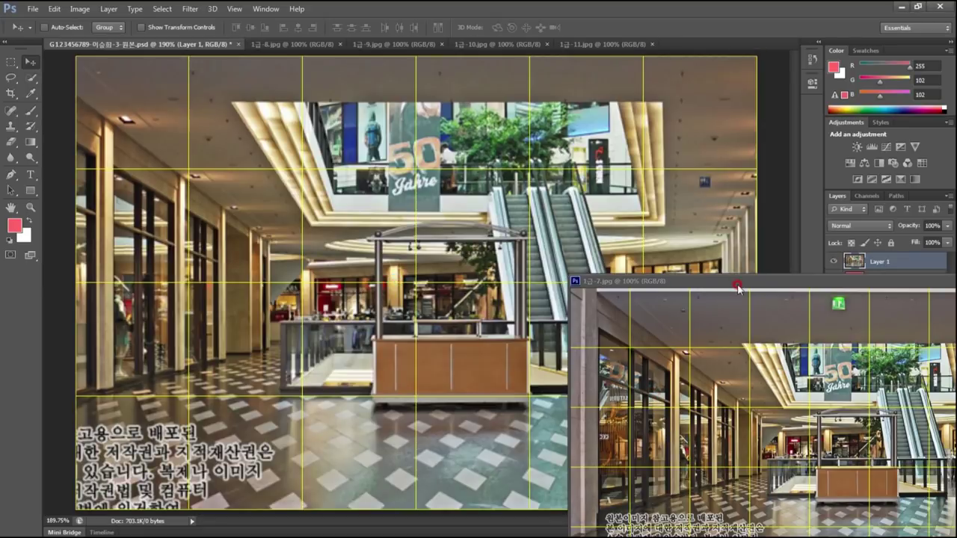
drag(737, 287, 329, 191)
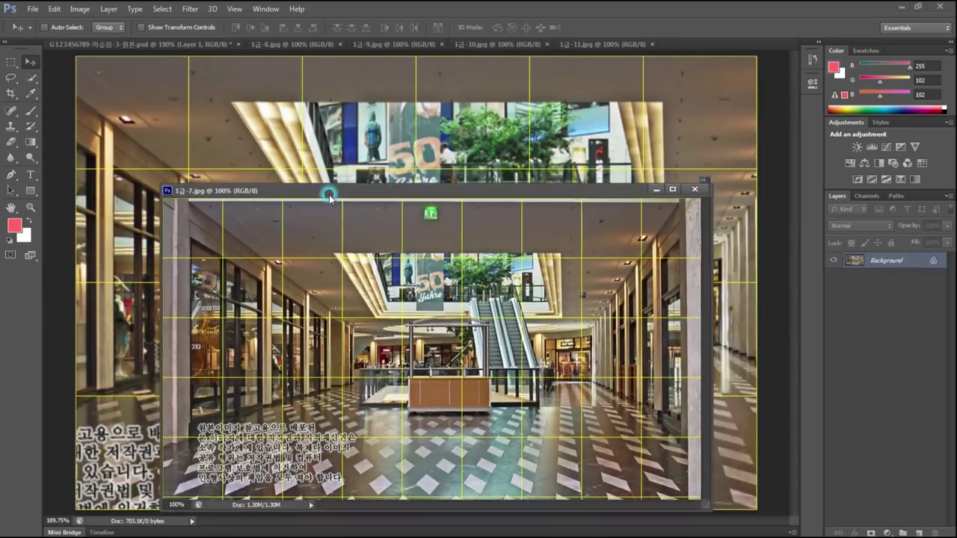
click(696, 189)
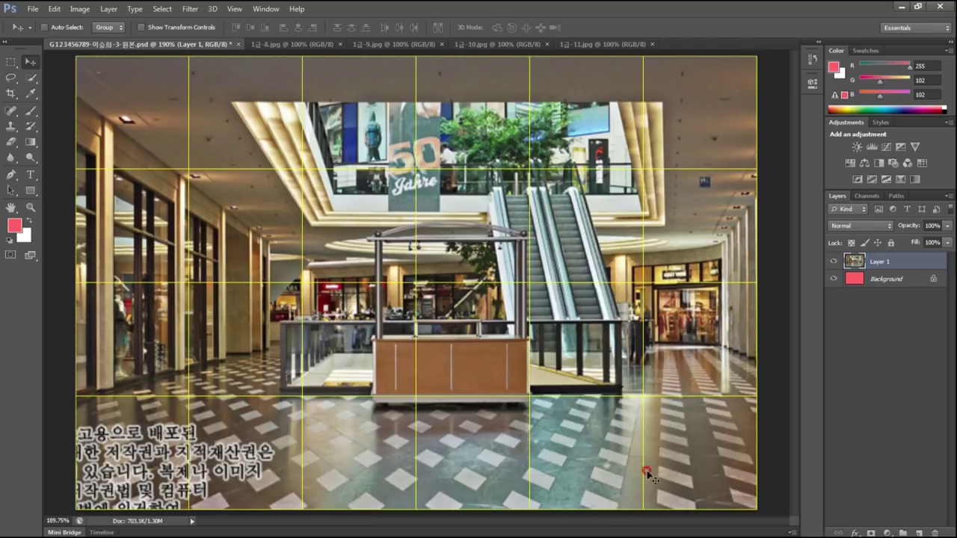
Scale the mall photo layer so it covers the whole canvas
key(ctrl+t)
key(ctrl+0)
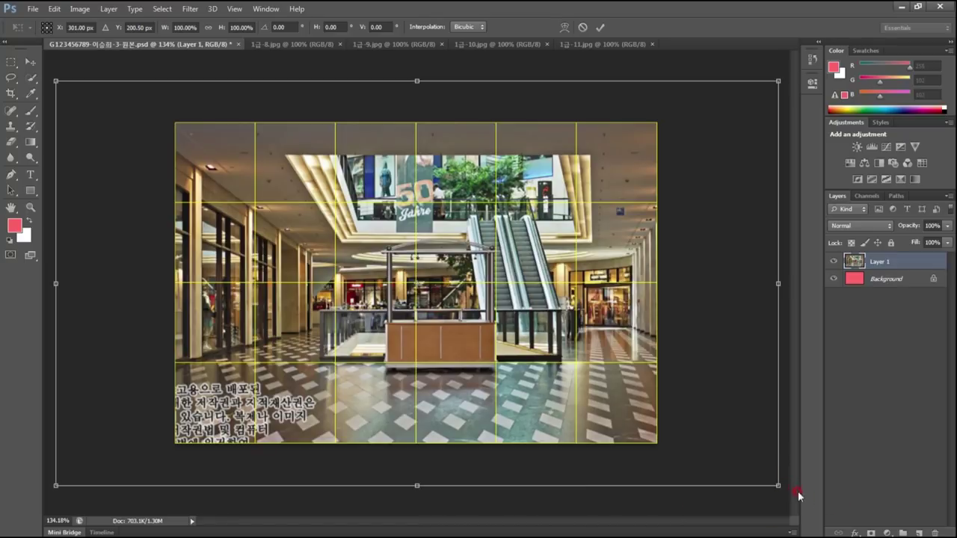
drag(775, 482, 690, 465)
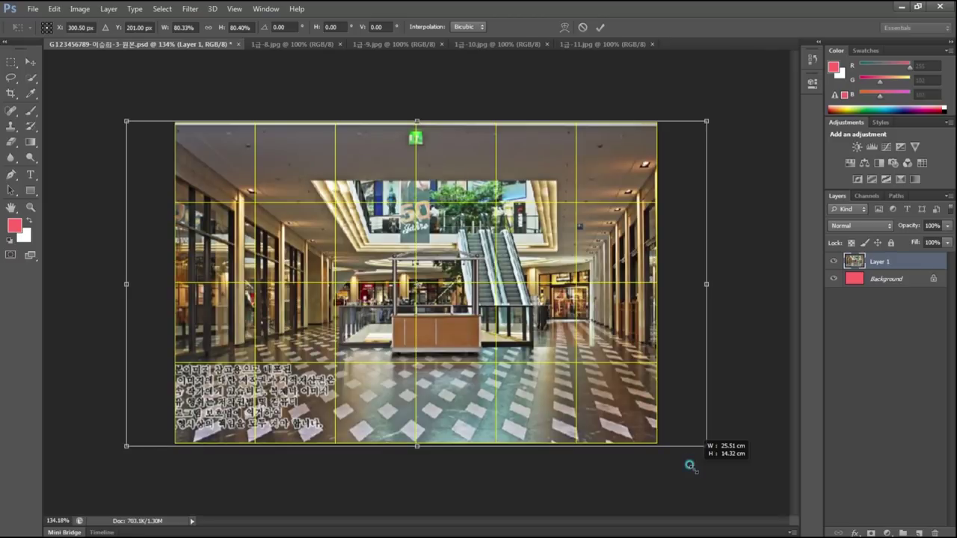
drag(689, 466, 697, 471)
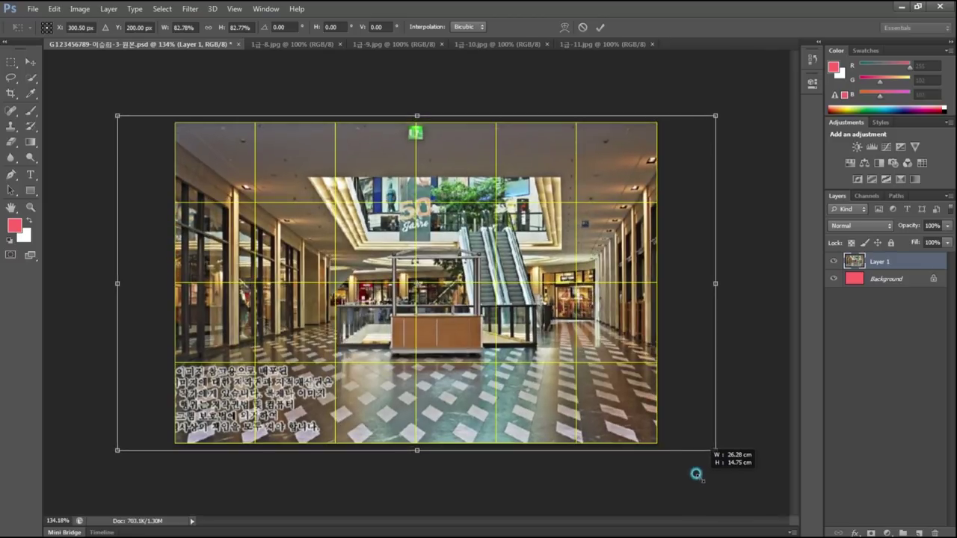
key(Return)
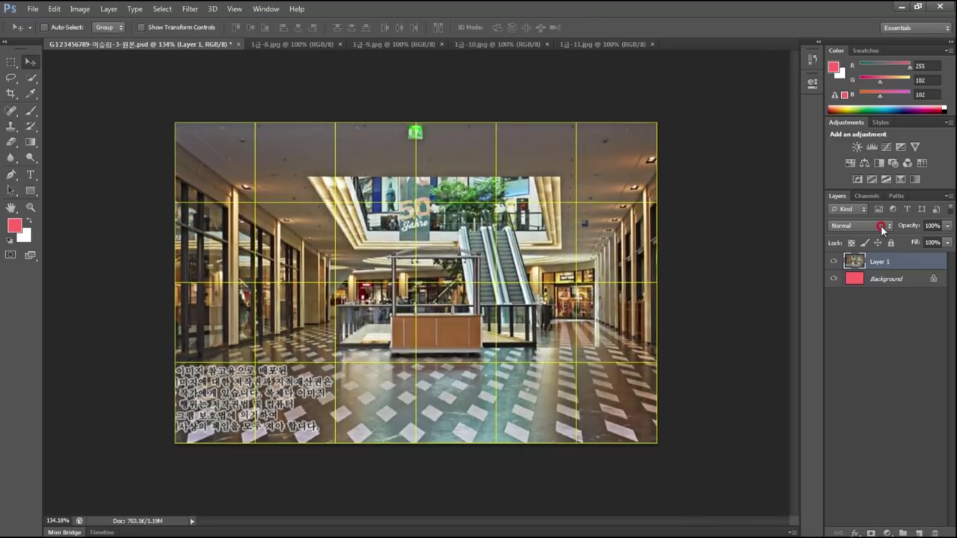
Set the mall photo layer to Screen blend mode at 70% opacity
mouse_move(866, 226)
mouse_down()
mouse_move(872, 159)
mouse_move(845, 104)
mouse_up()
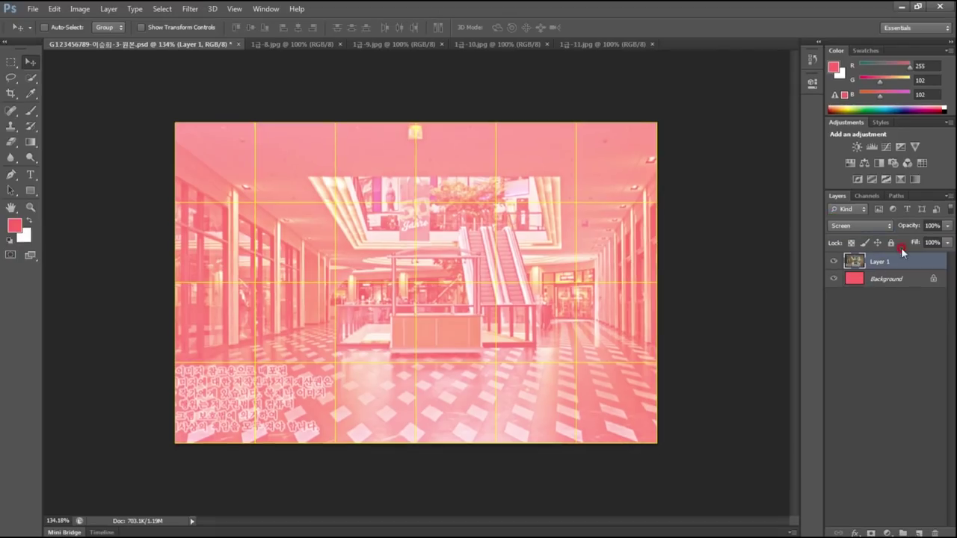
click(926, 227)
text(70)
key(Return)
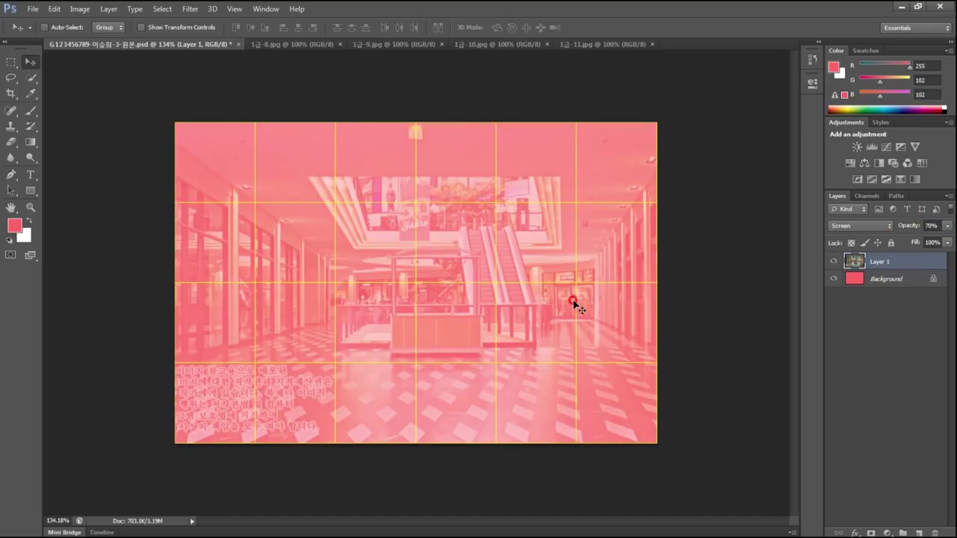
click(288, 44)
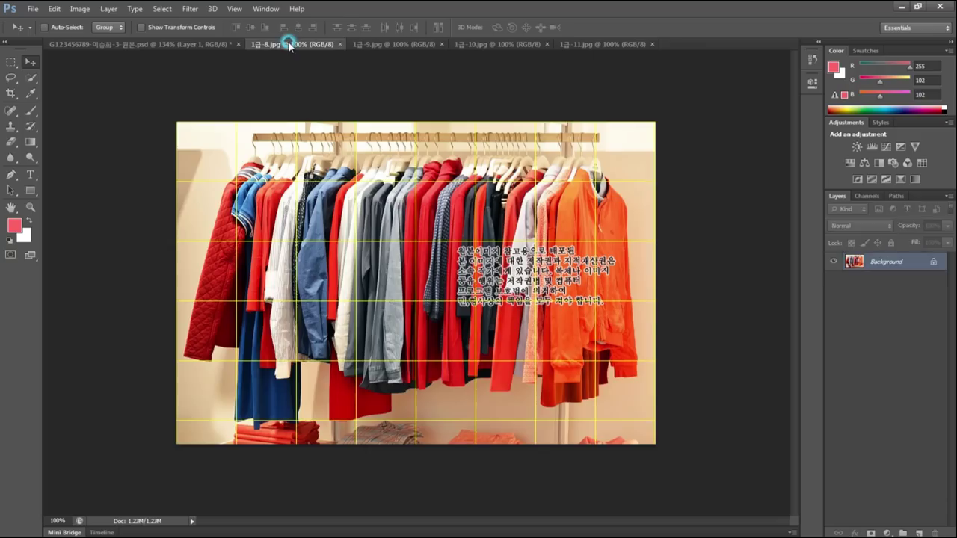
Copy the 1급-8 clothing-rack photo into the composite and close its source window
drag(289, 43, 729, 376)
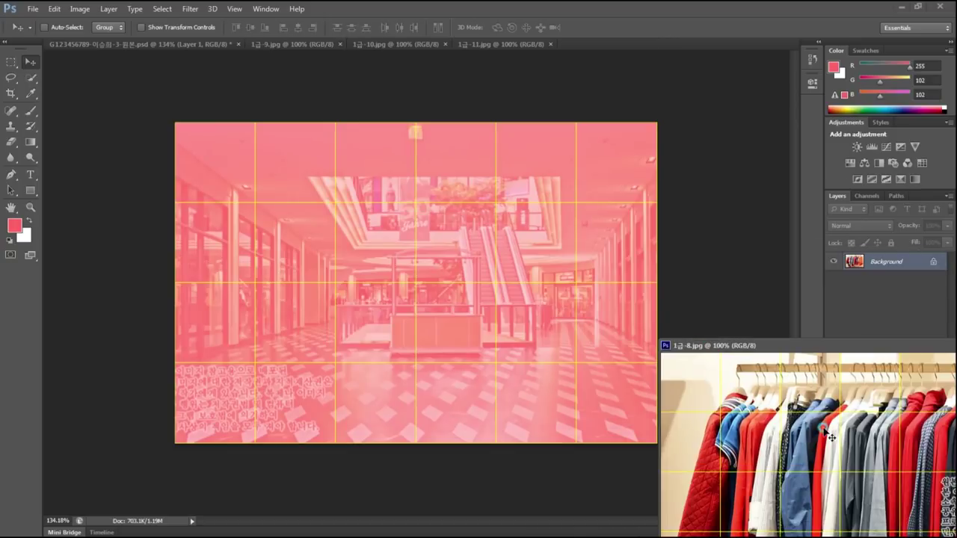
drag(819, 441, 430, 303)
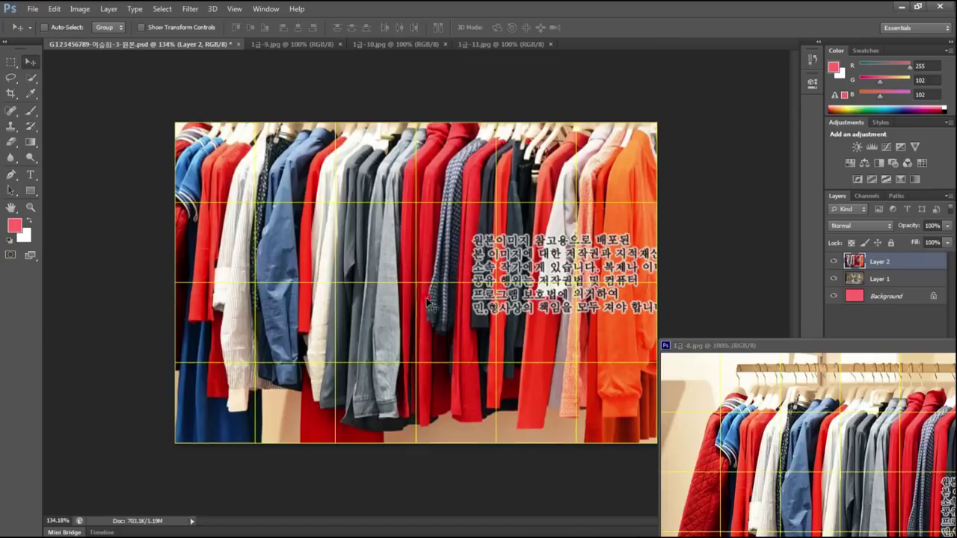
click(671, 352)
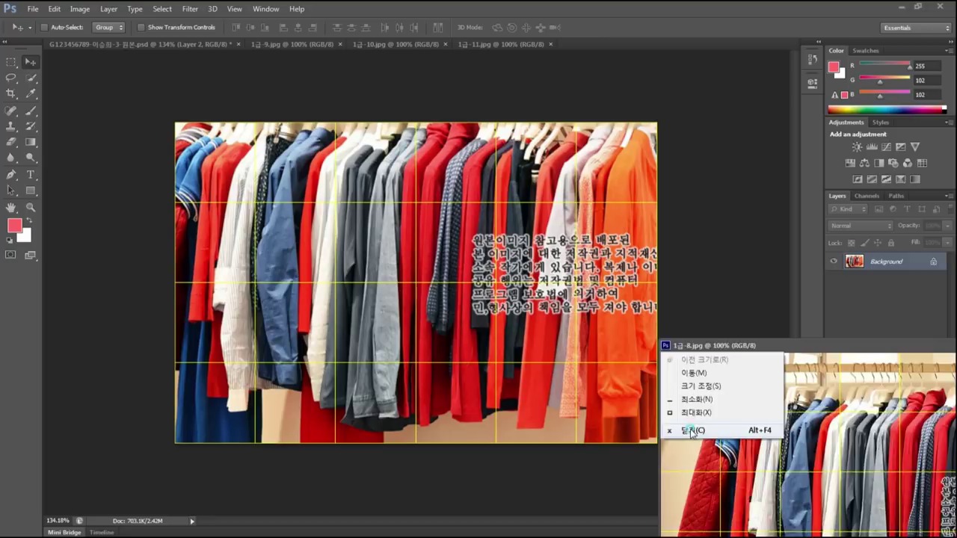
click(687, 430)
drag(404, 258, 431, 254)
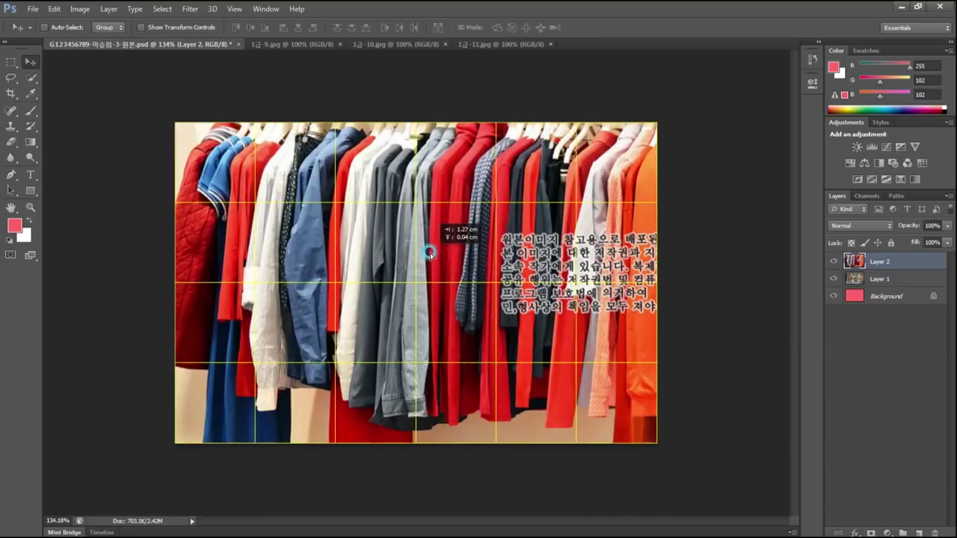
click(402, 271)
drag(401, 270, 382, 271)
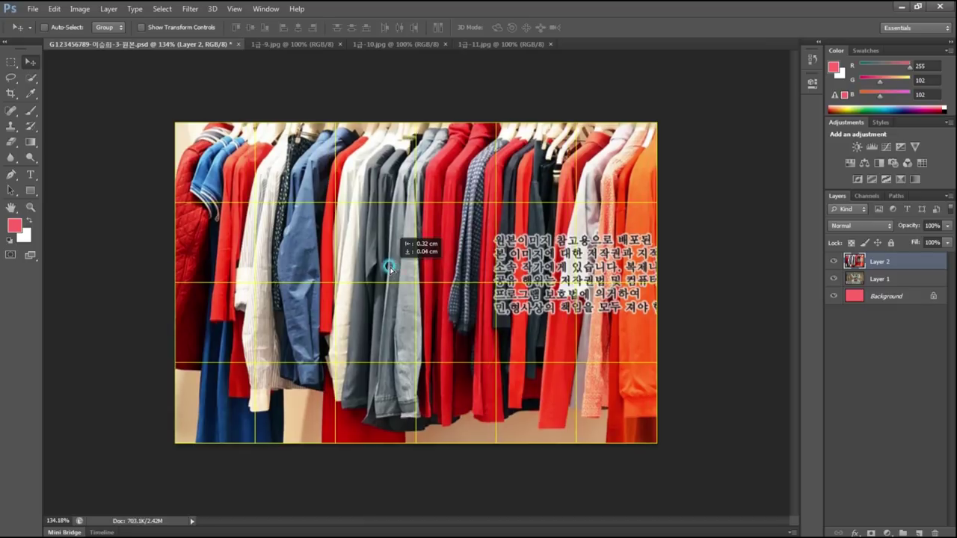
Scale the clothing layer to about 79%, shift it left, and zoom in
key(ctrl+t)
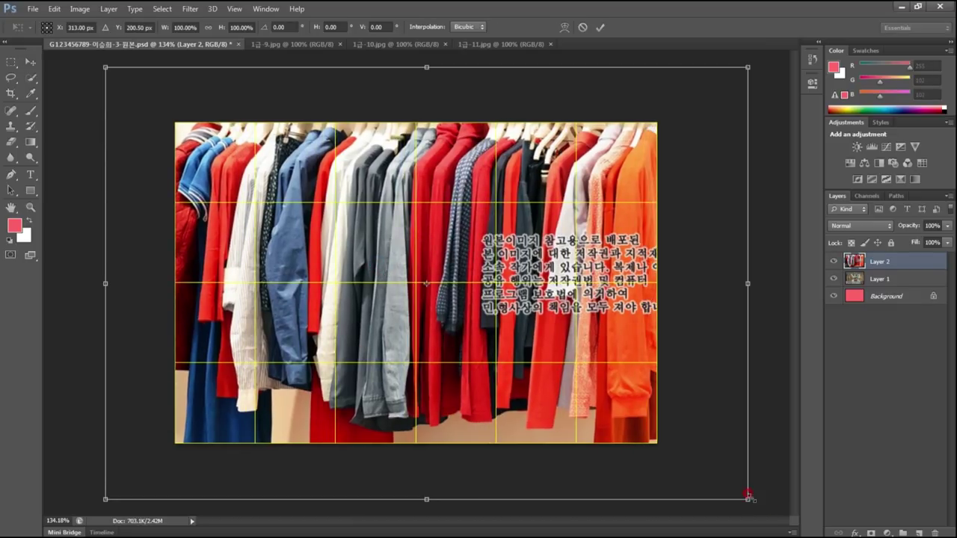
drag(741, 495, 677, 448)
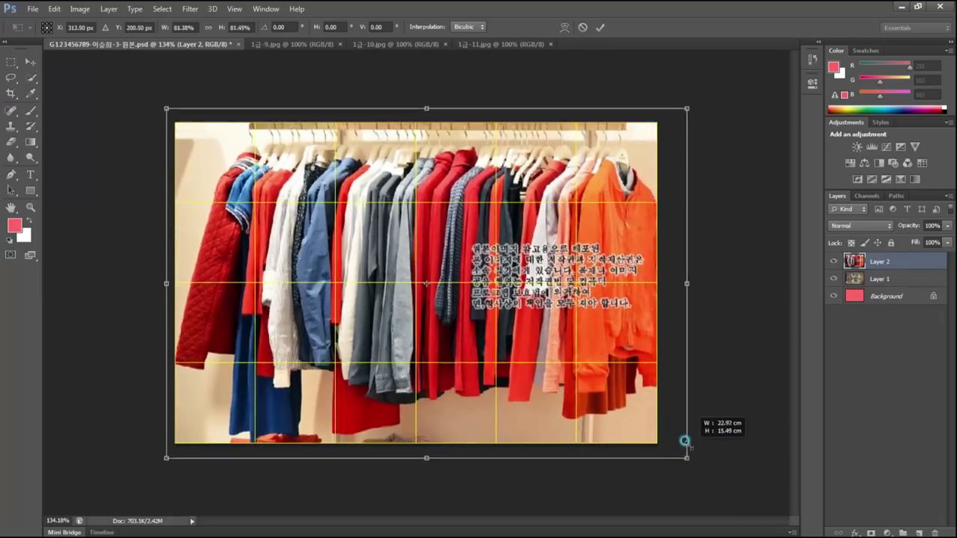
drag(592, 404, 575, 402)
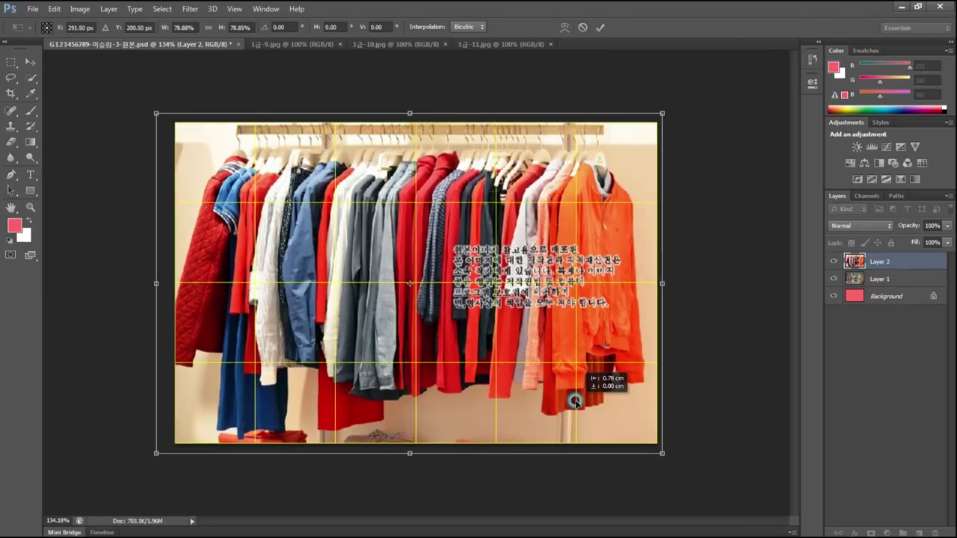
drag(576, 401, 573, 390)
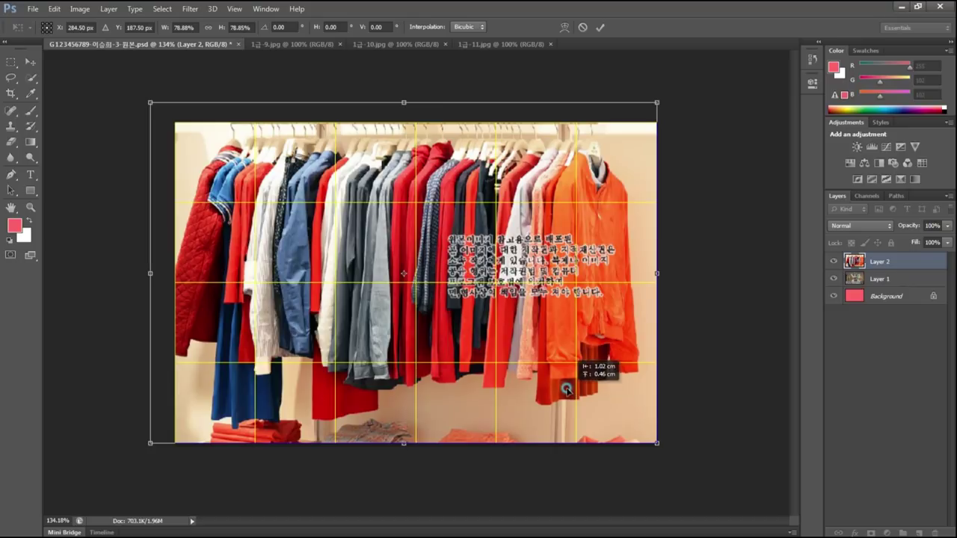
drag(573, 389, 545, 388)
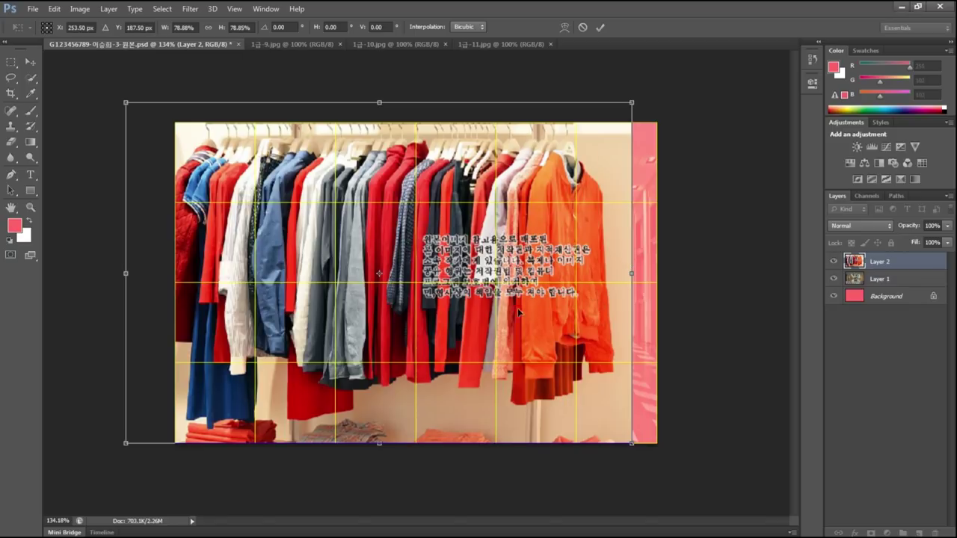
key(Return)
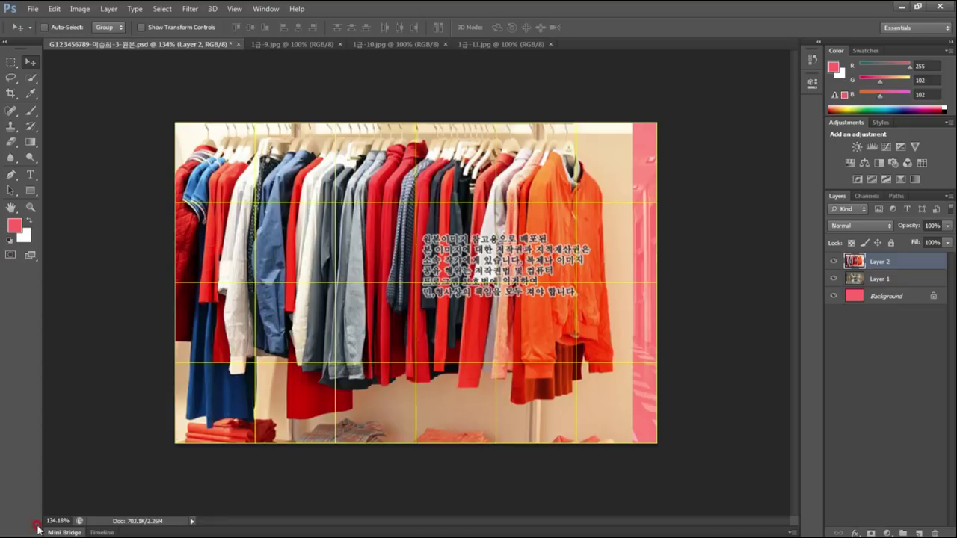
key(ctrl+plus)
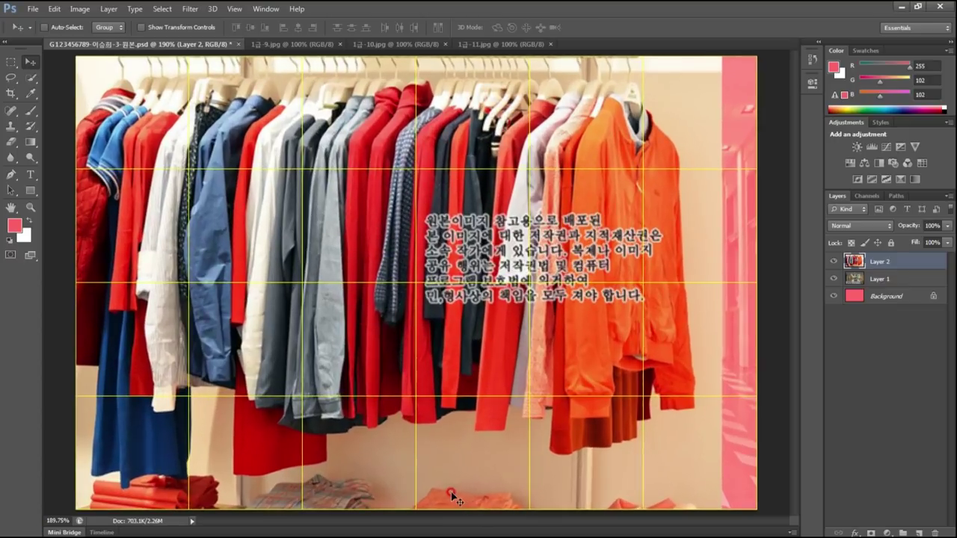
Mask Layer 2 with a black-to-white gradient so the clothing fades into the mall from mid-image
click(872, 534)
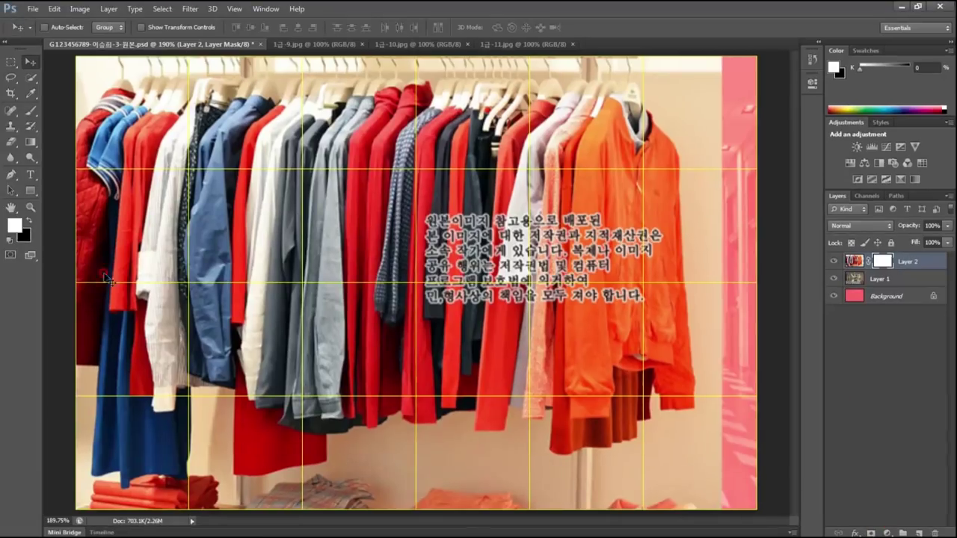
click(30, 141)
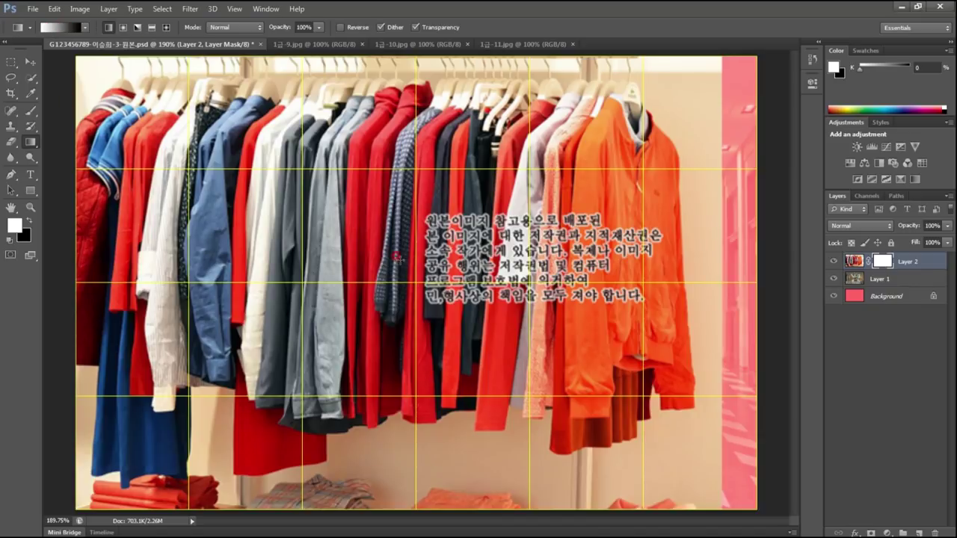
drag(353, 276, 540, 274)
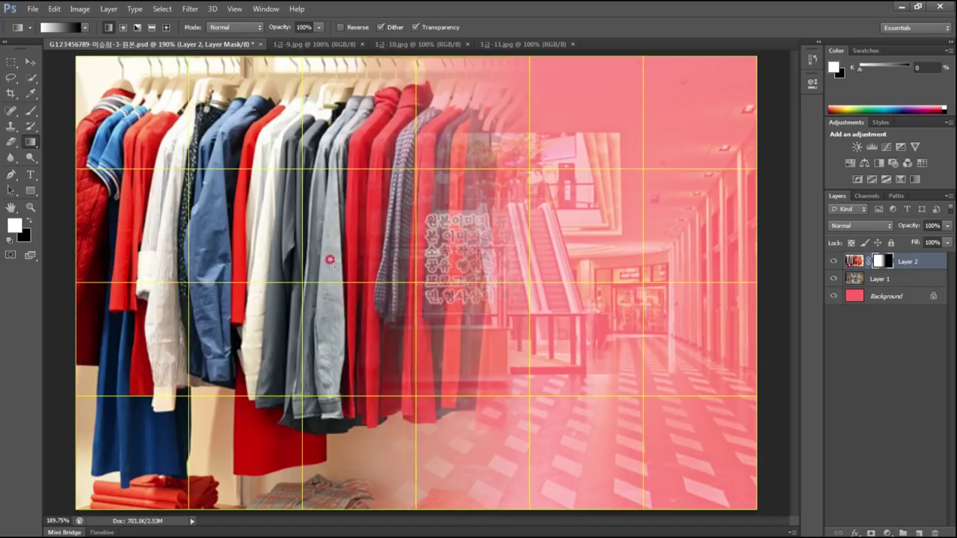
drag(315, 266, 469, 265)
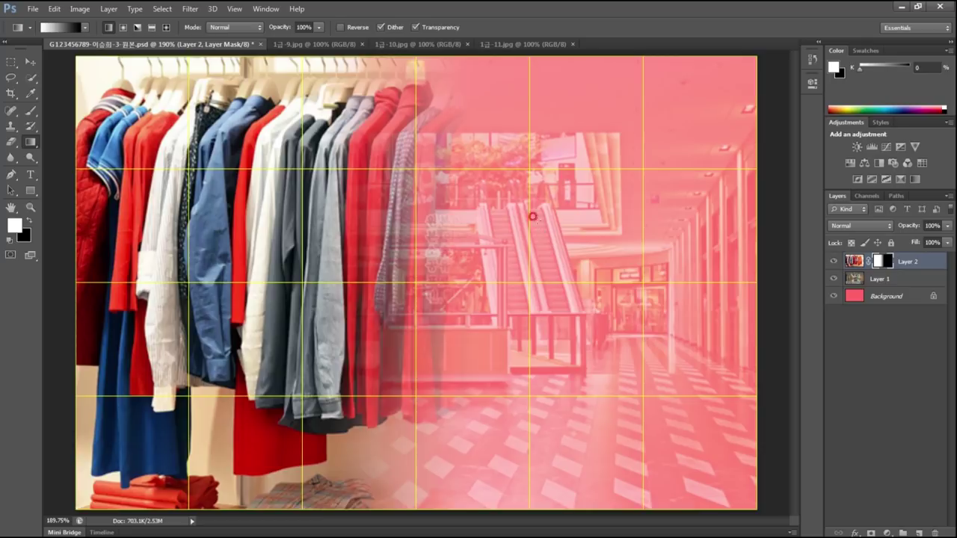
click(310, 44)
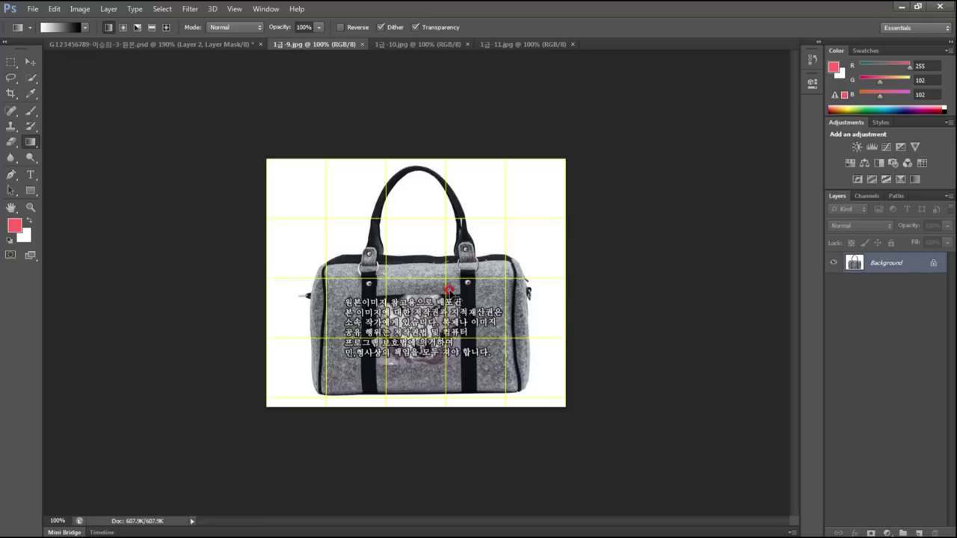
Hide the grid and Magic Wand the white background around the handbag in 1급-9.jpg
scroll(449, 289, up, 3)
key(ctrl+apostrophe)
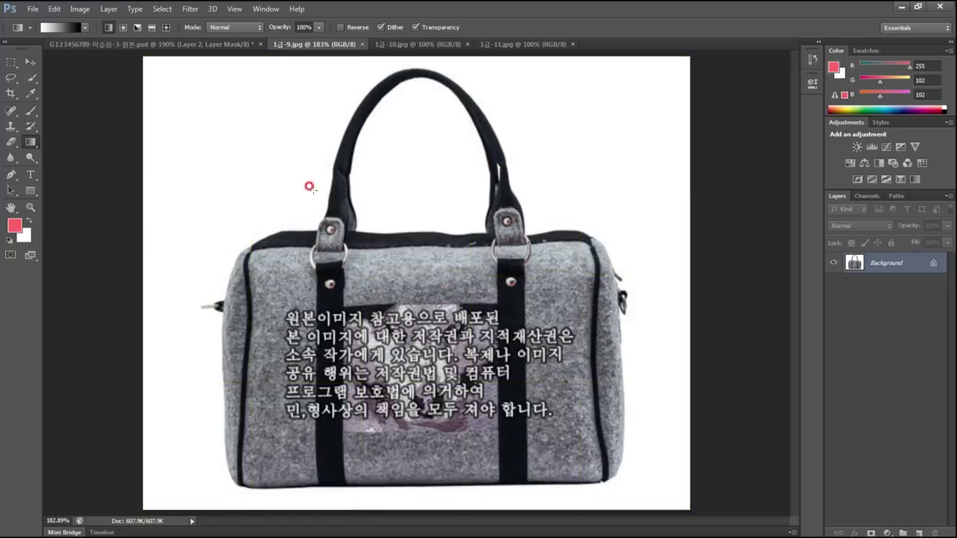
click(30, 77)
click(77, 90)
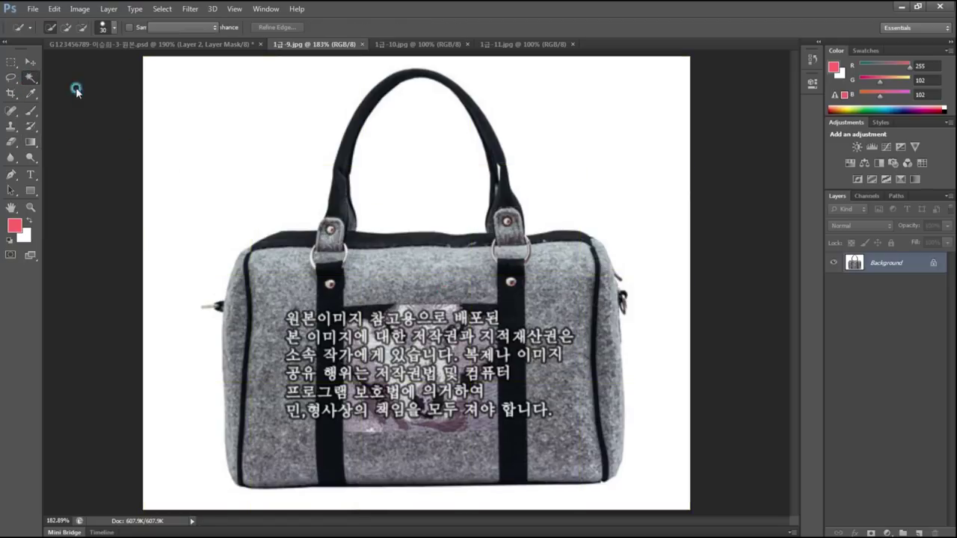
click(623, 173)
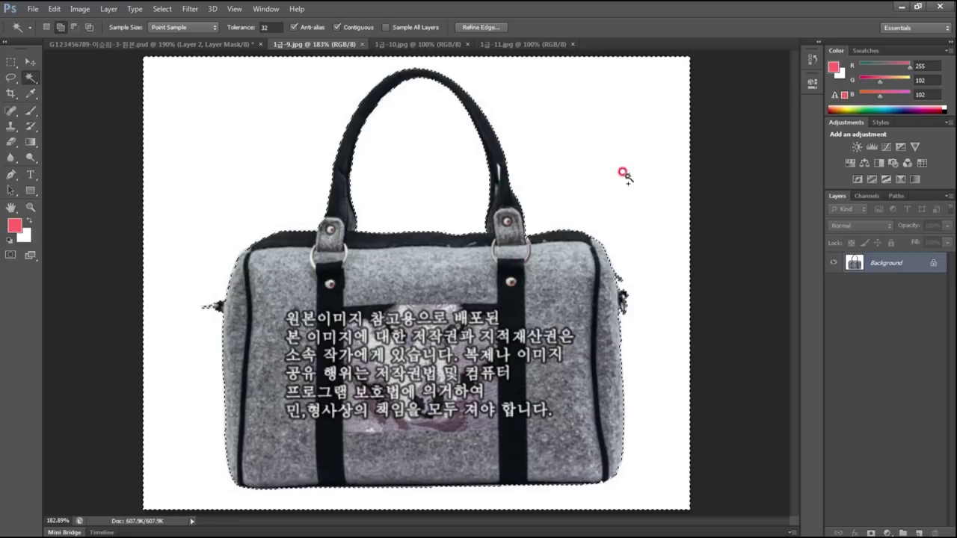
Invert the selection so only the handbag is selected, and close the 1급-9 photo
click(162, 9)
click(171, 57)
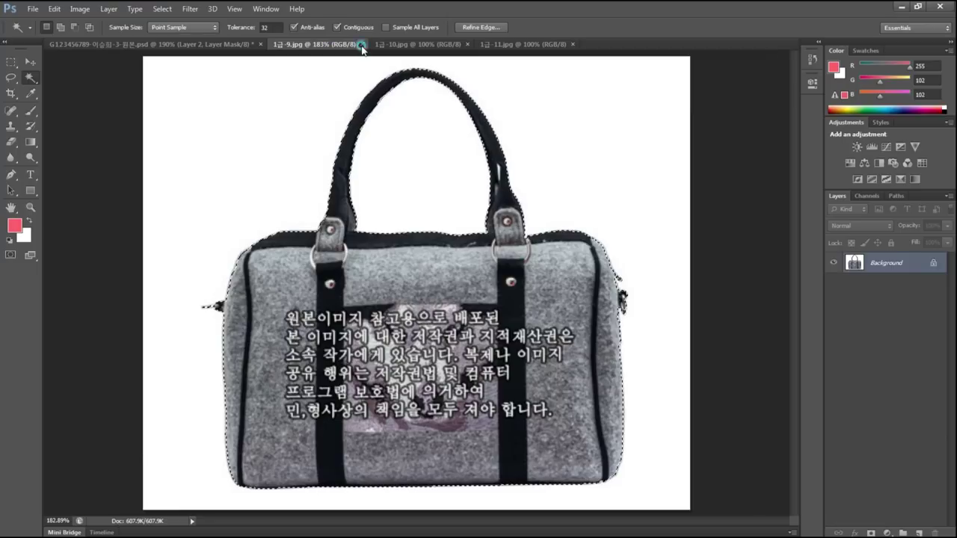
click(362, 45)
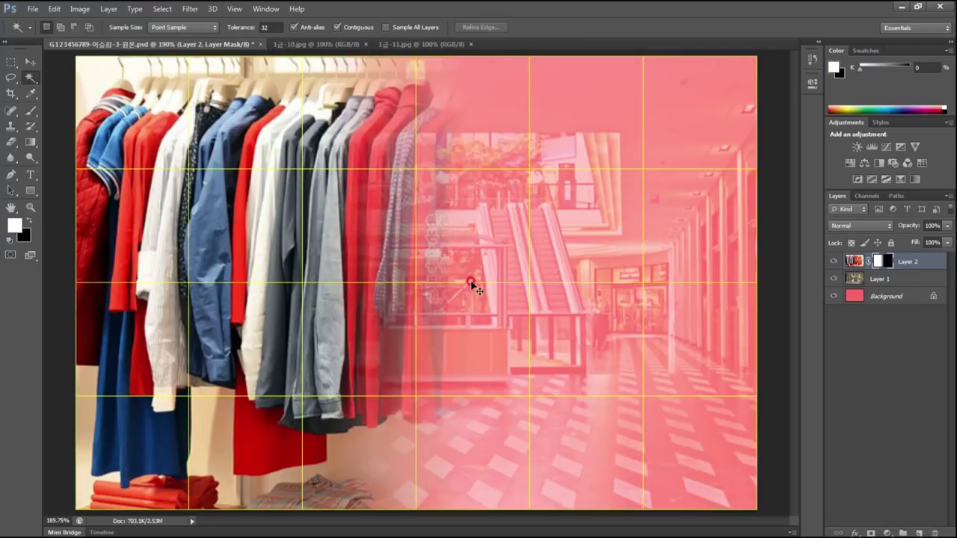
Paste the handbag as Layer 3, scaled to about 43%, rotated -34°, placed lower right
key(ctrl+v)
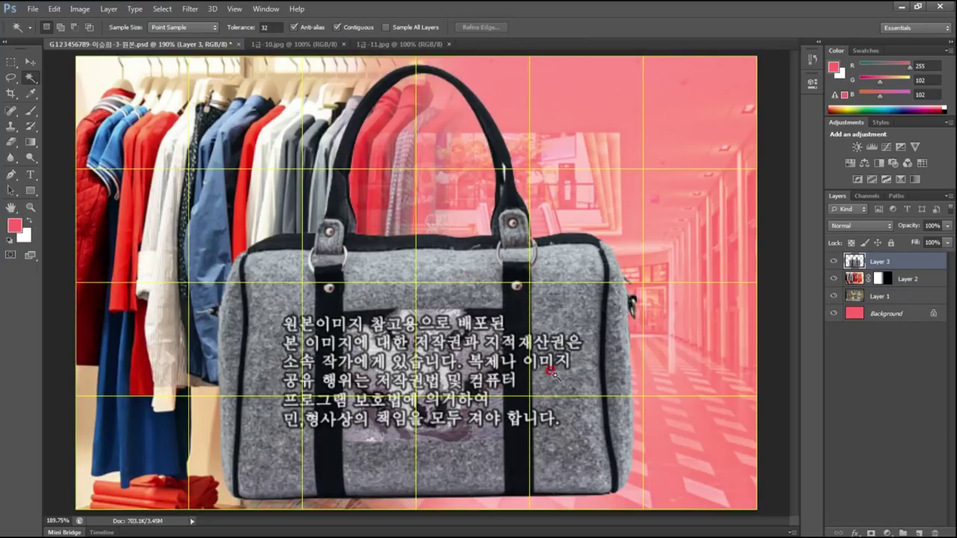
key(ctrl+t)
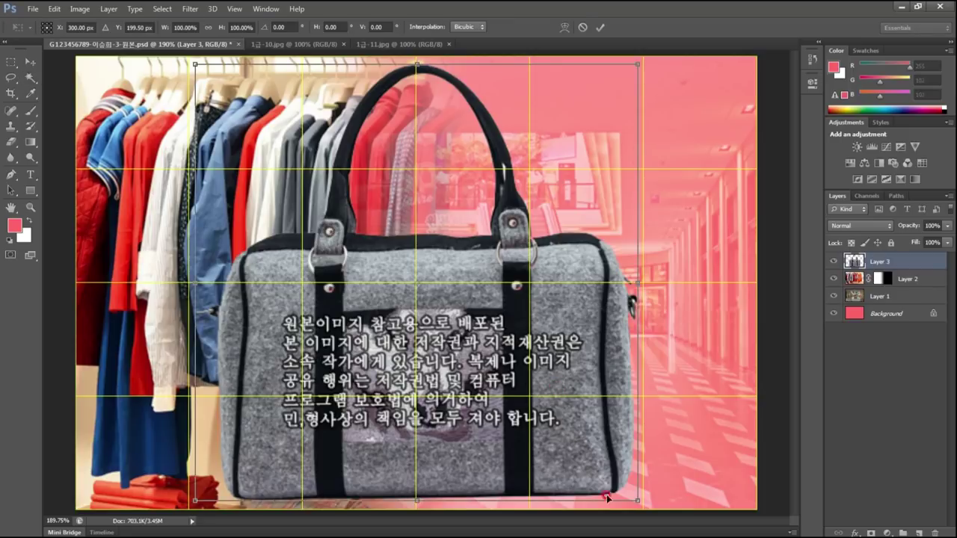
drag(638, 497, 437, 303)
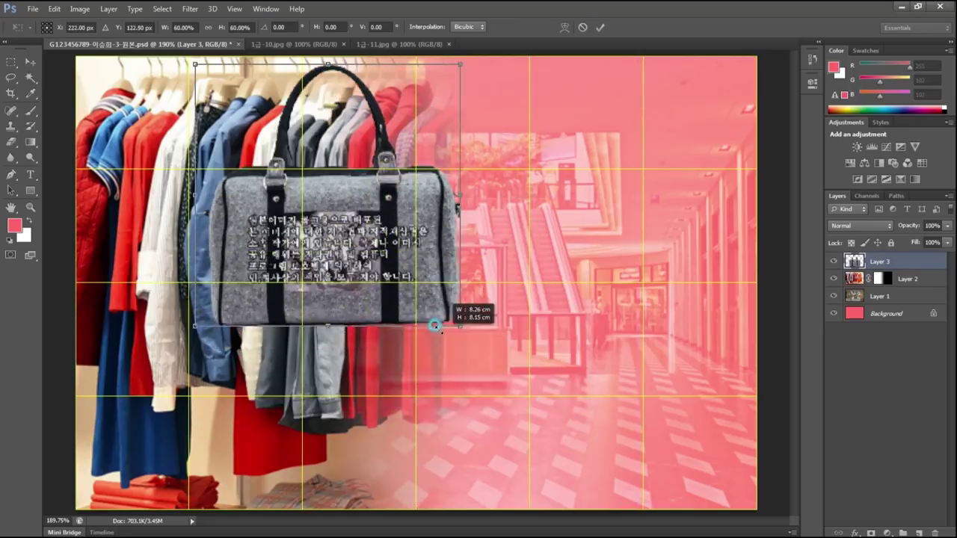
drag(364, 288, 586, 436)
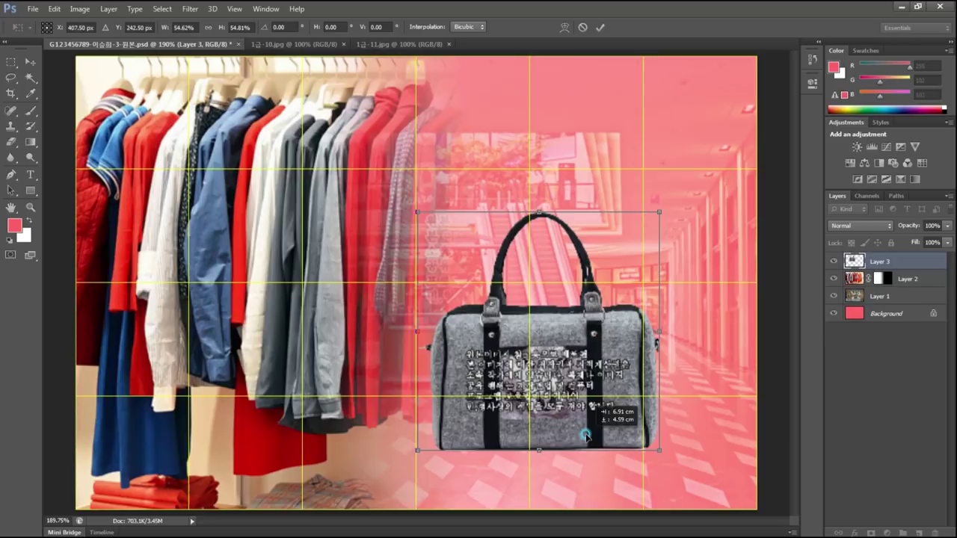
drag(656, 456, 716, 370)
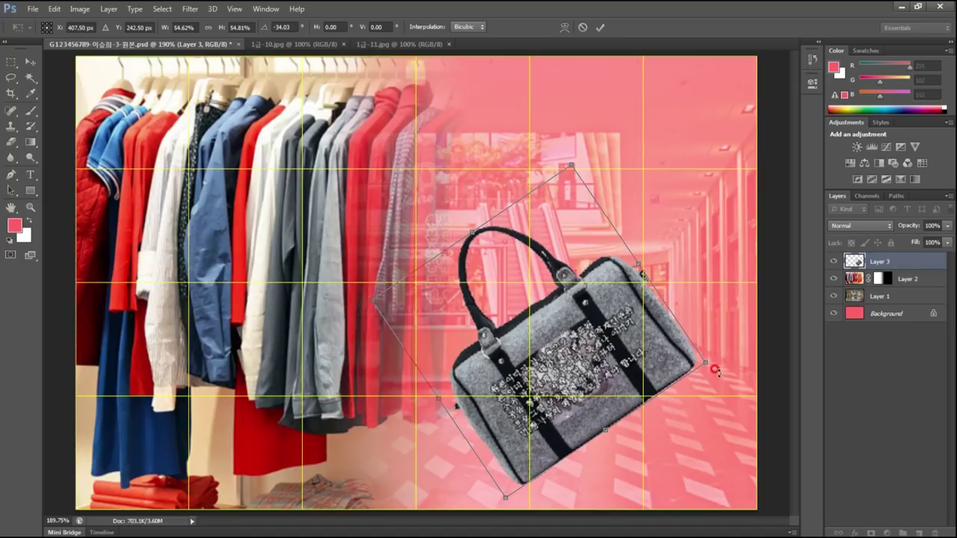
drag(569, 166, 546, 233)
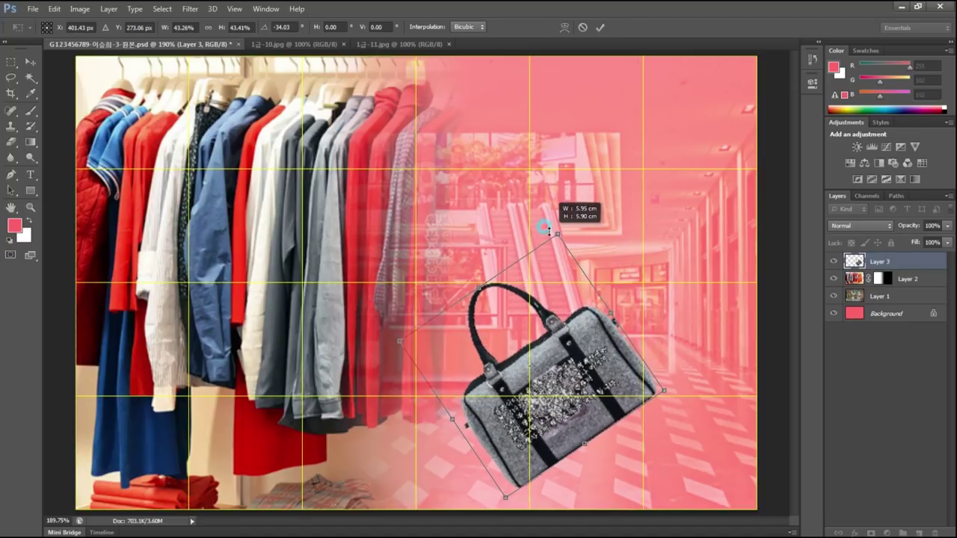
drag(576, 365, 593, 350)
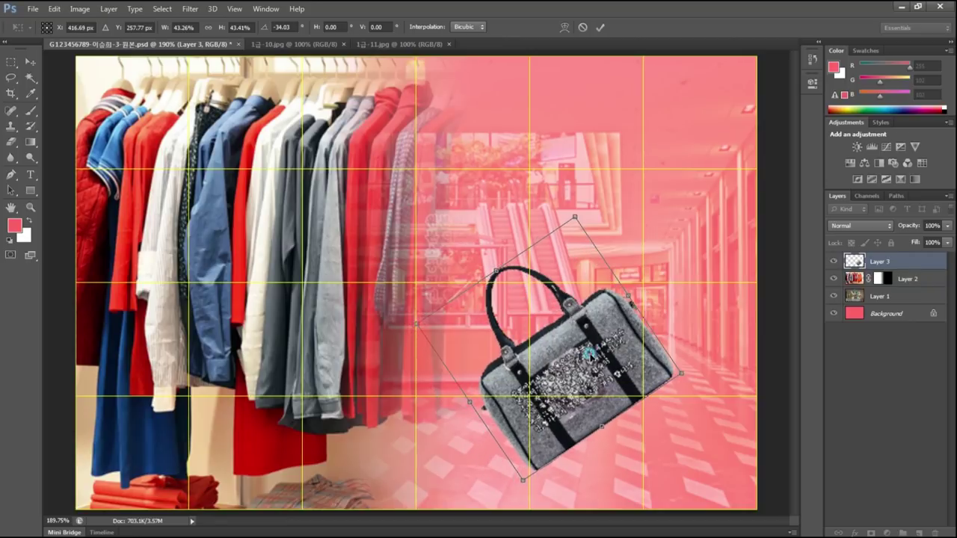
key(Return)
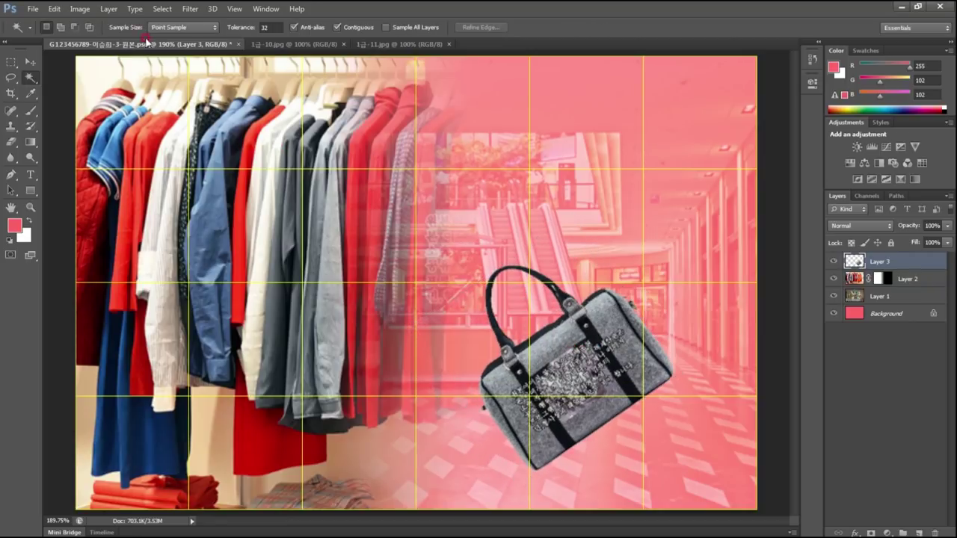
Apply the Patchwork texture filter to the handbag from the Filter Gallery
click(191, 9)
click(211, 57)
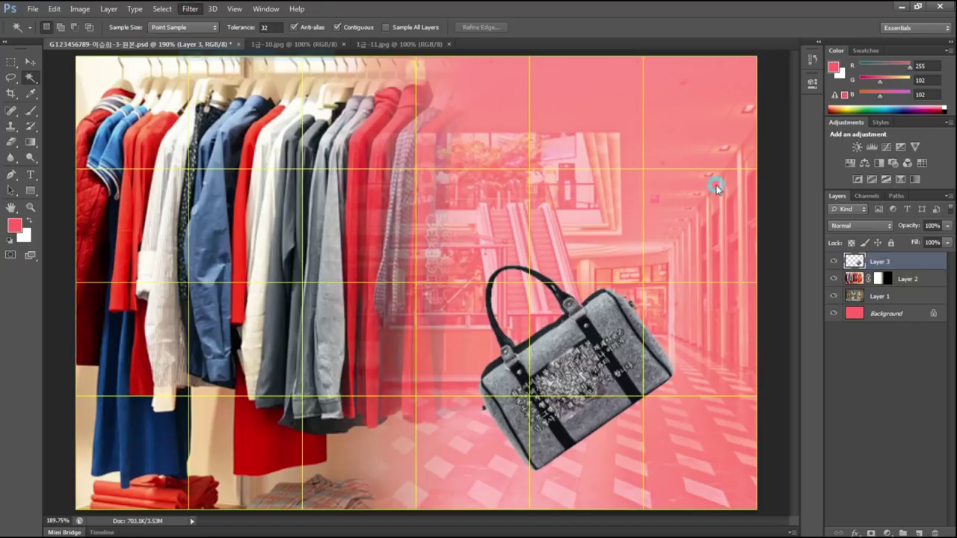
click(759, 77)
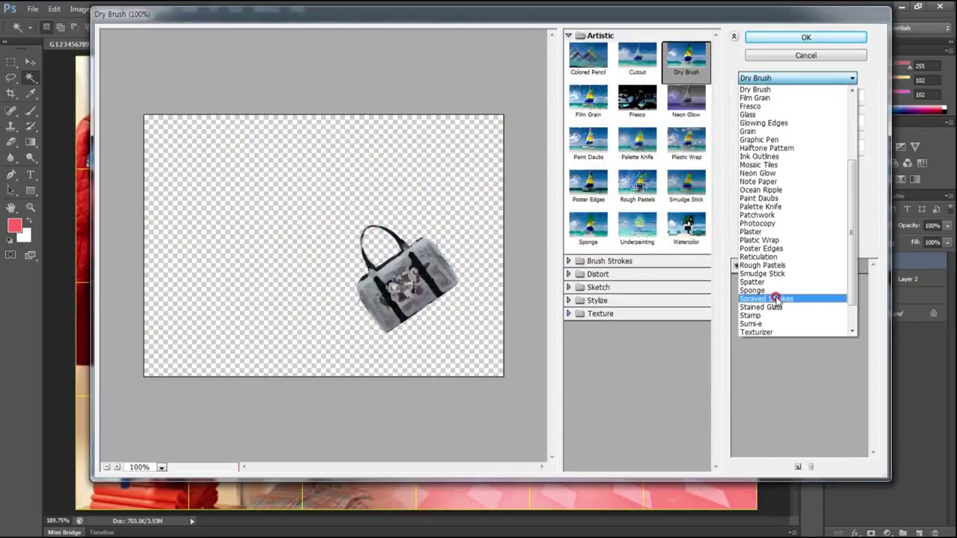
key(p)
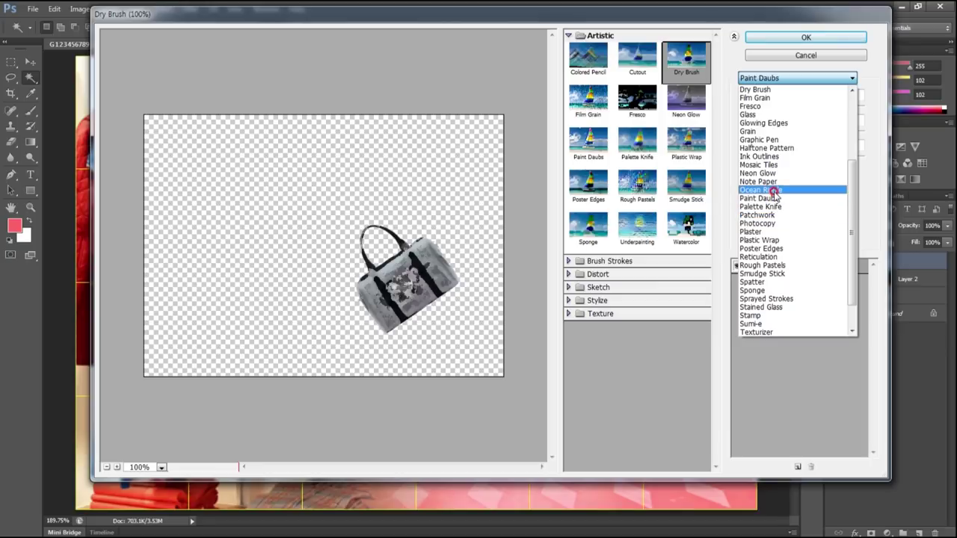
click(769, 214)
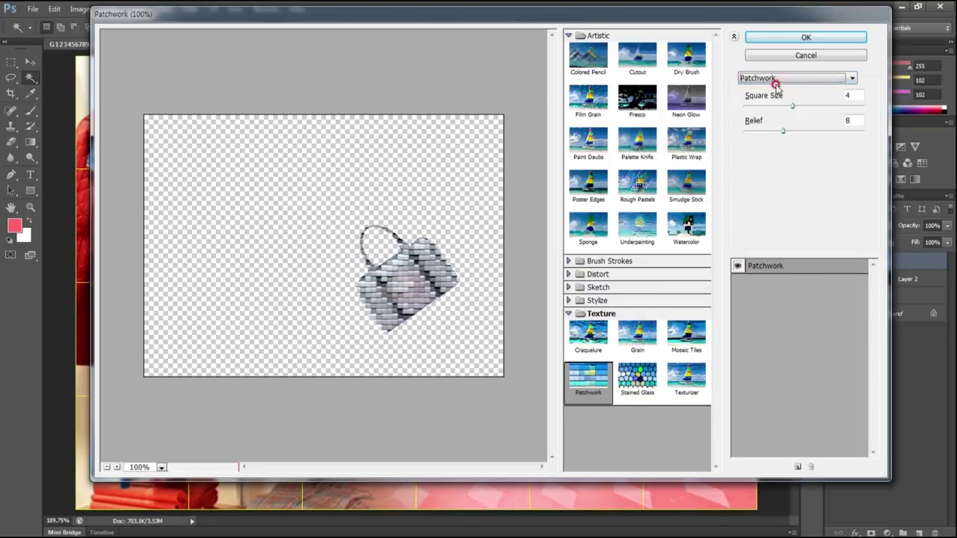
click(795, 38)
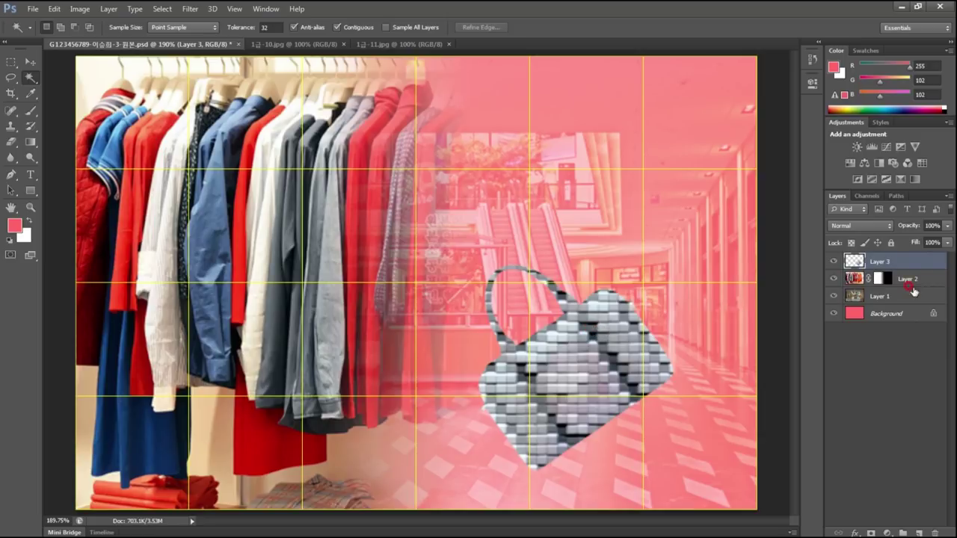
Add a Bevel & Emboss layer style to the handbag's Layer 3
double_click(901, 258)
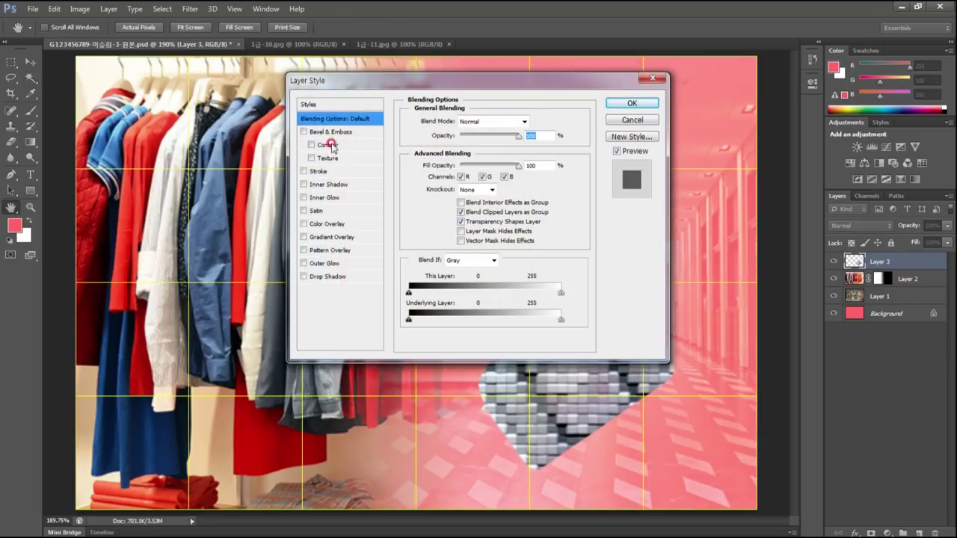
click(335, 132)
click(630, 104)
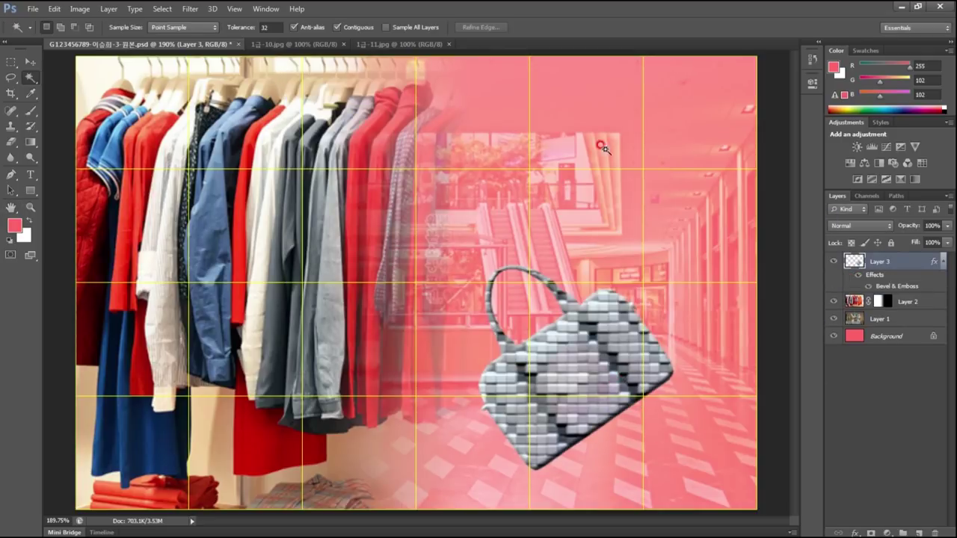
click(314, 45)
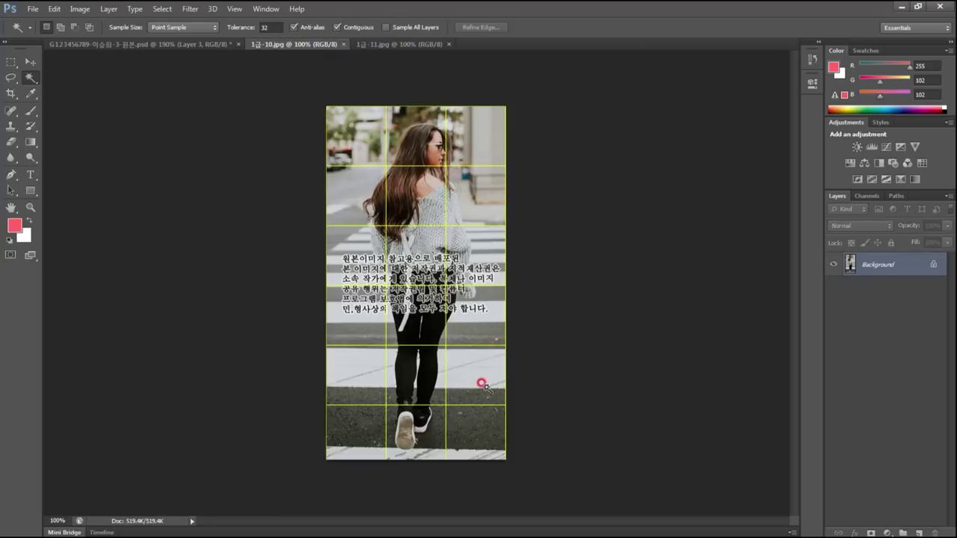
Duplicate the 1급-10 photo as Layer 1 and darken it with a Levels black point of 86
key(ctrl+0)
key(ctrl+apostrophe)
key(shift+w)
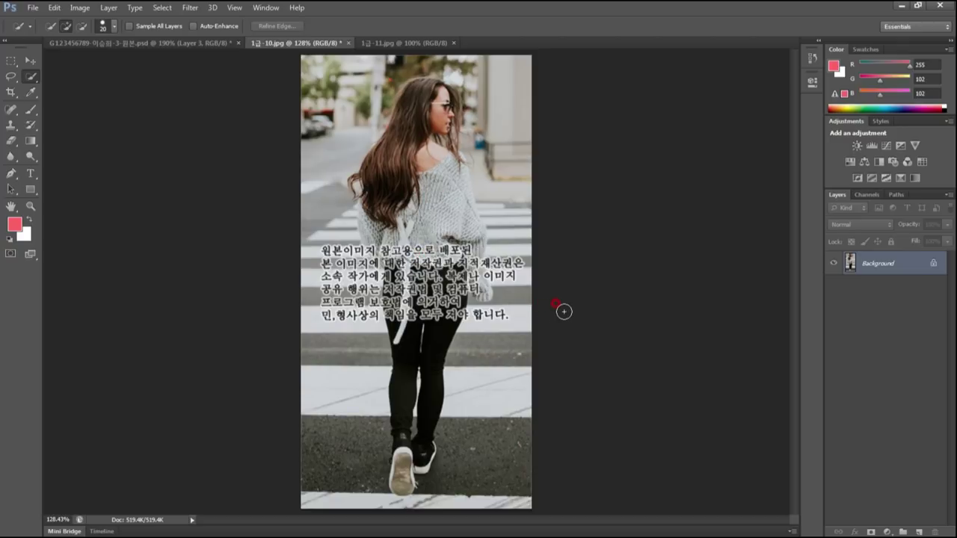
key(ctrl+j)
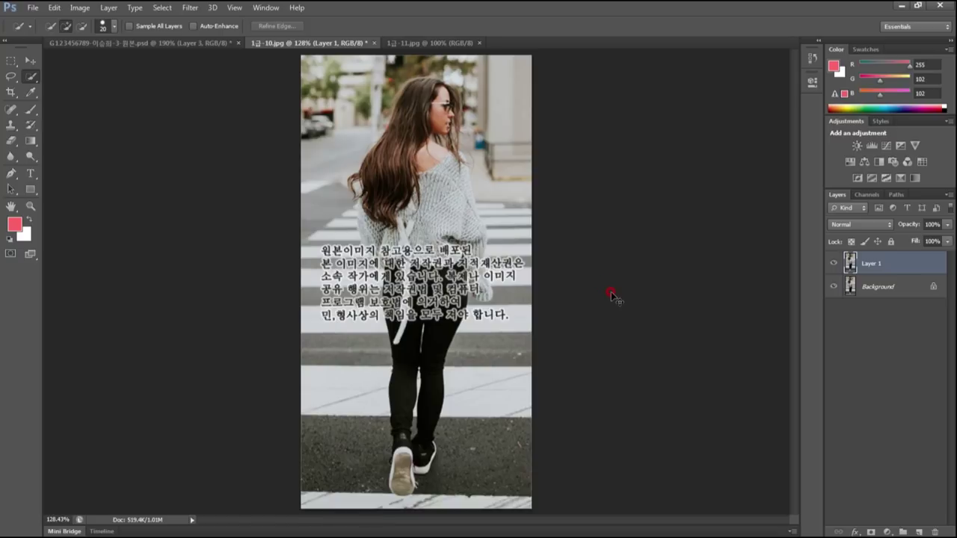
key(ctrl+l)
drag(628, 114, 620, 83)
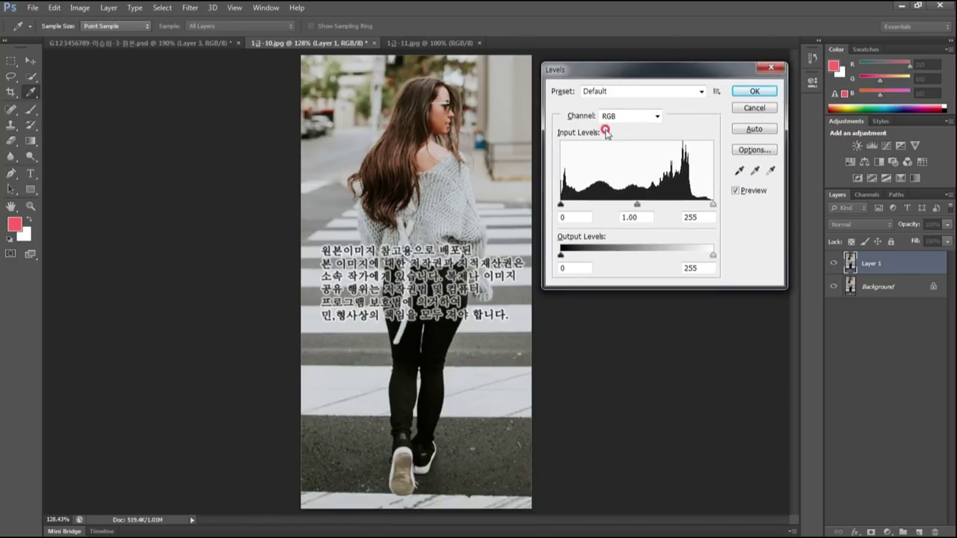
drag(560, 205, 632, 208)
click(755, 91)
key(w)
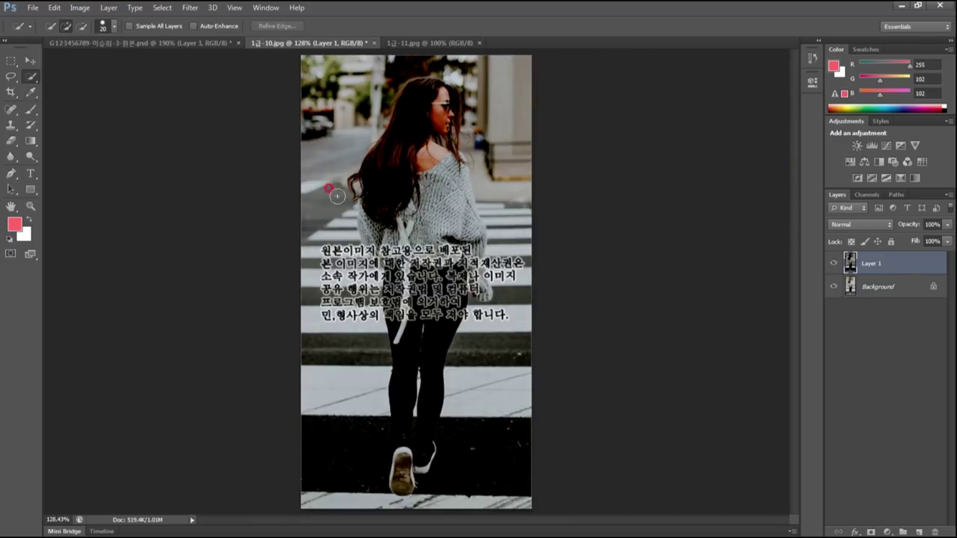
Quick-select the woman's body, legs and the text-covered sweater area
mouse_move(430, 224)
mouse_down()
mouse_move(421, 241)
mouse_move(419, 333)
mouse_move(399, 324)
mouse_move(410, 374)
mouse_move(403, 430)
mouse_up()
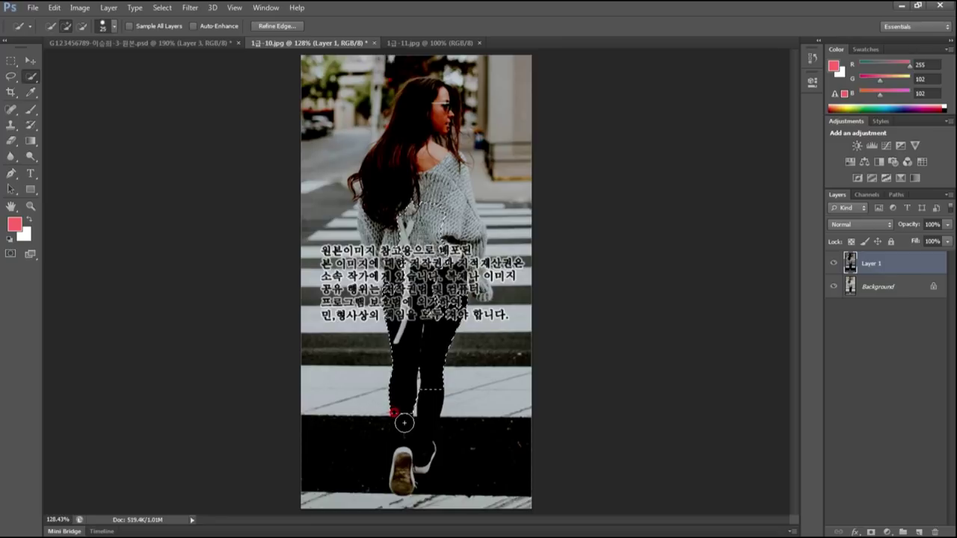
drag(404, 424, 414, 453)
drag(430, 267, 440, 278)
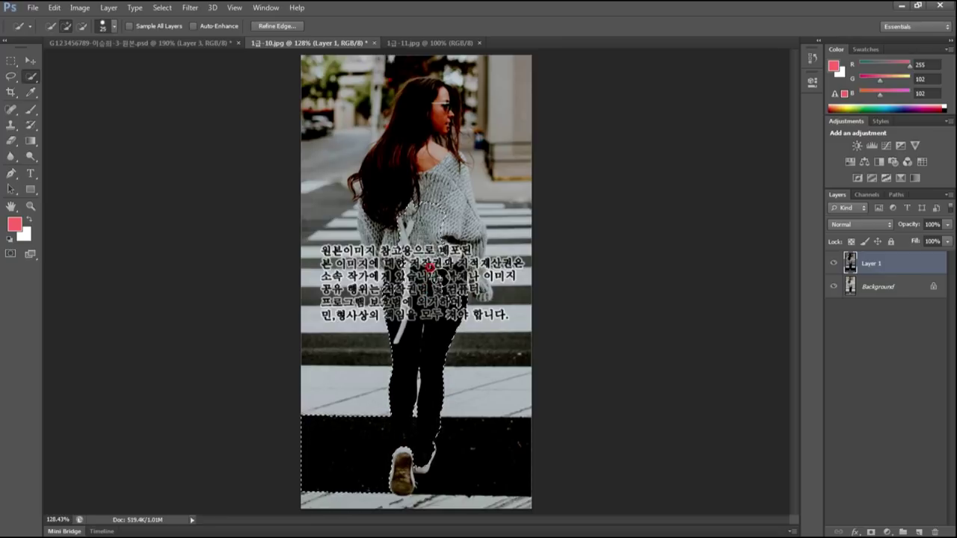
drag(441, 279, 443, 309)
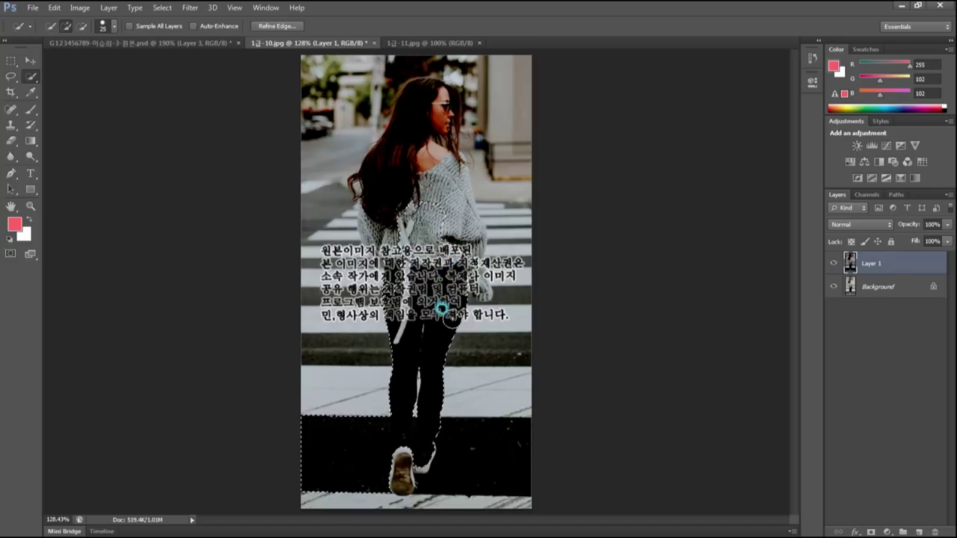
click(392, 274)
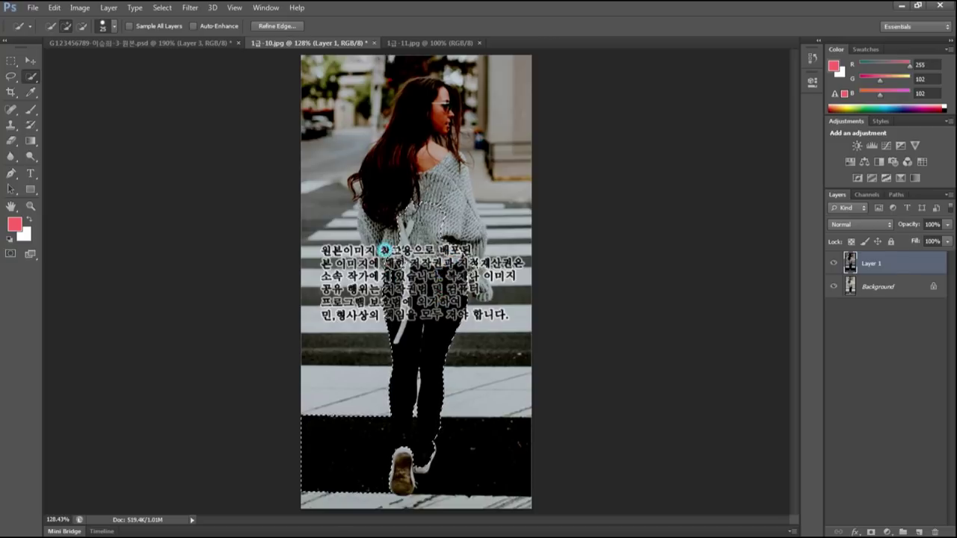
Add her hair and sweater, trim the shoulder background, and delete the darkened Layer 1
mouse_move(373, 216)
mouse_down()
mouse_move(403, 126)
mouse_move(441, 114)
mouse_up()
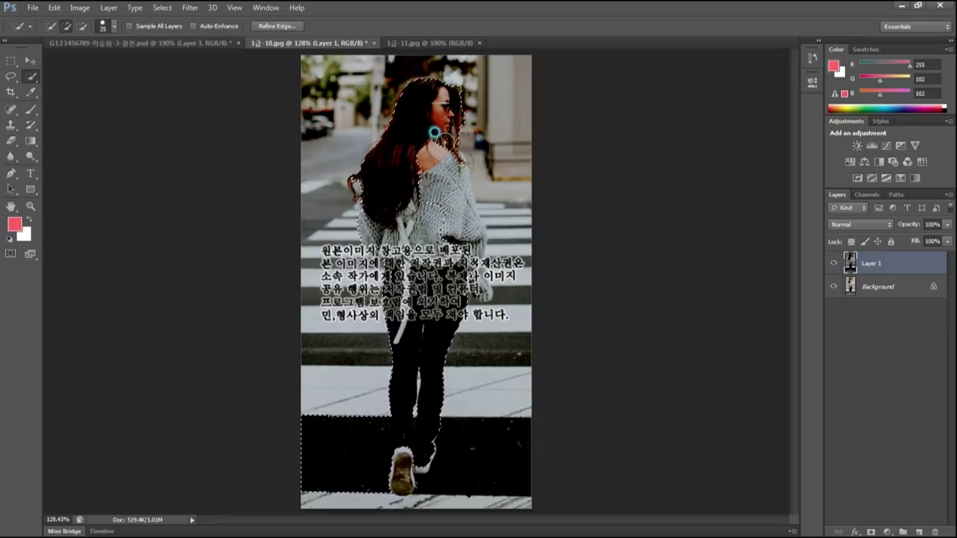
mouse_move(442, 185)
mouse_down()
mouse_move(466, 200)
mouse_move(507, 175)
mouse_up()
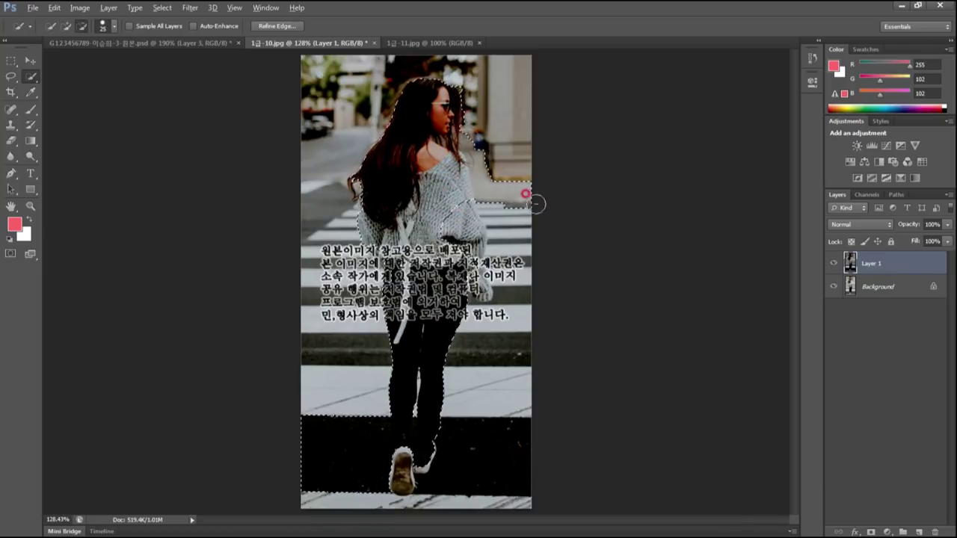
drag(468, 135, 480, 145)
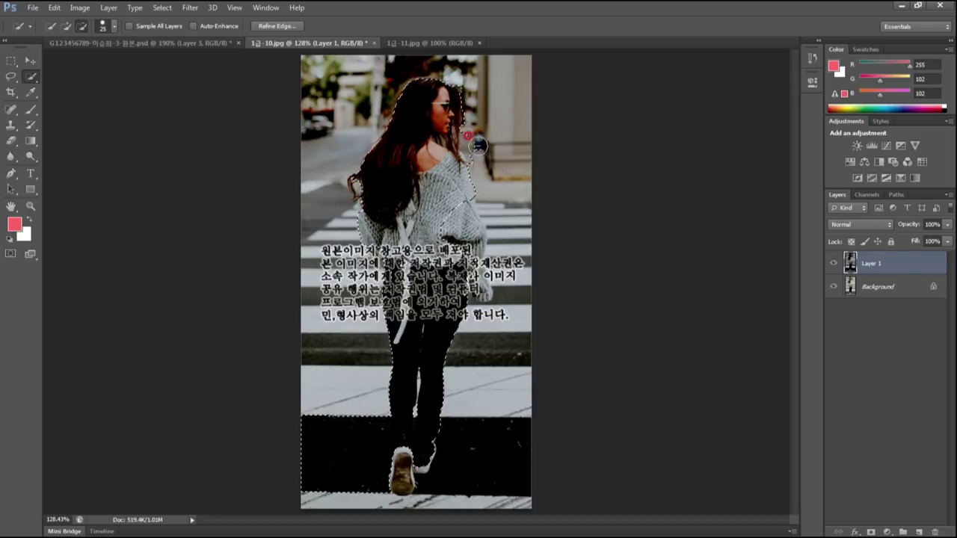
mouse_move(444, 258)
mouse_down()
mouse_move(443, 208)
mouse_move(466, 247)
mouse_move(462, 234)
mouse_up()
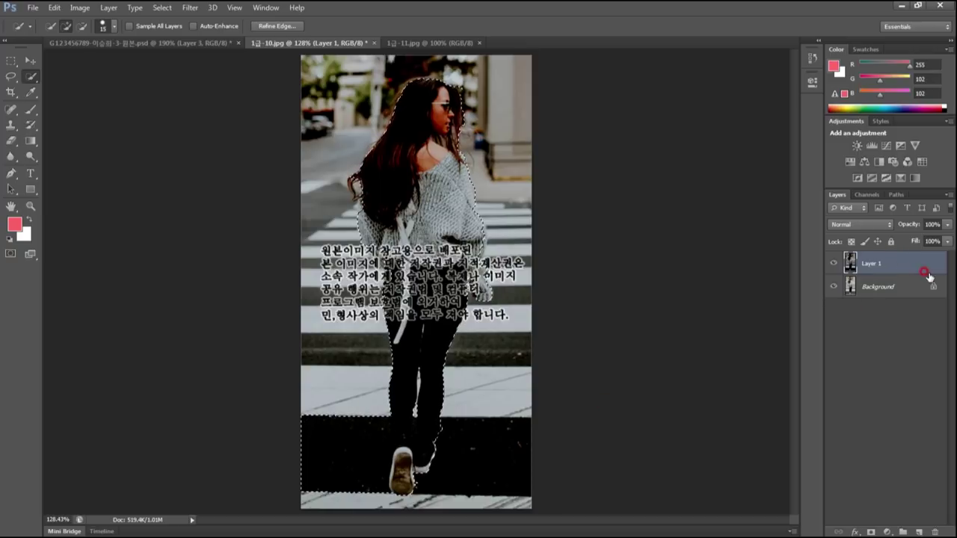
drag(924, 263, 935, 532)
click(438, 201)
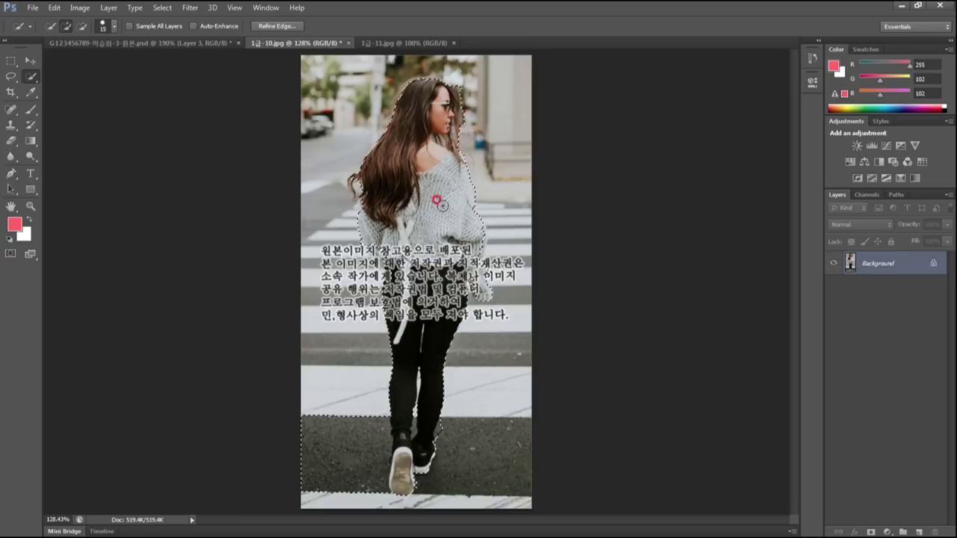
Subtract the ground near the shoes from the selection and zoom in on the legs
key(alt)
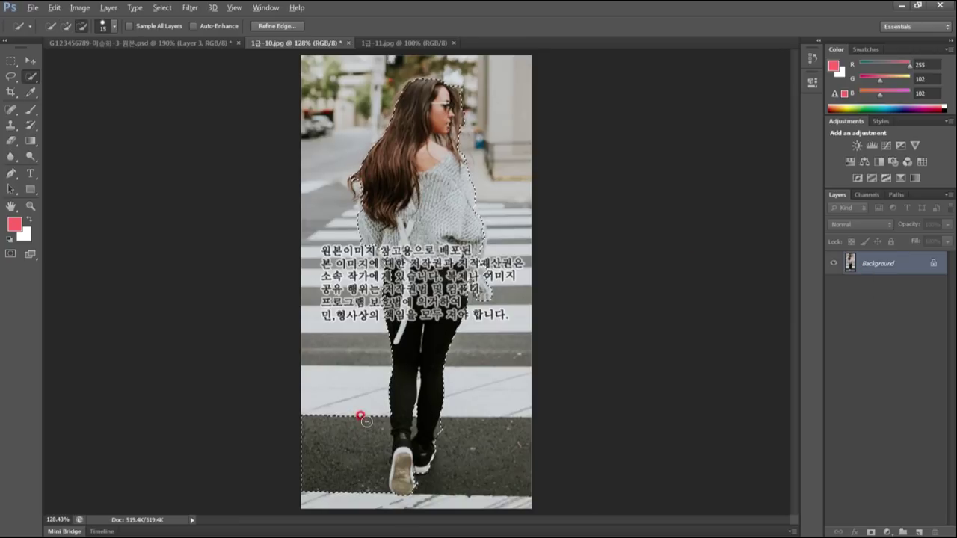
drag(363, 431, 328, 413)
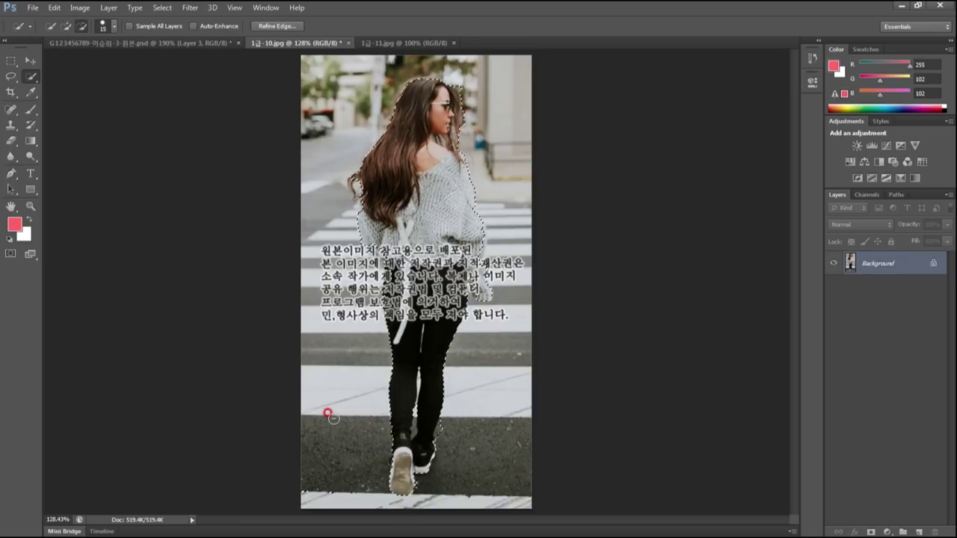
click(446, 432)
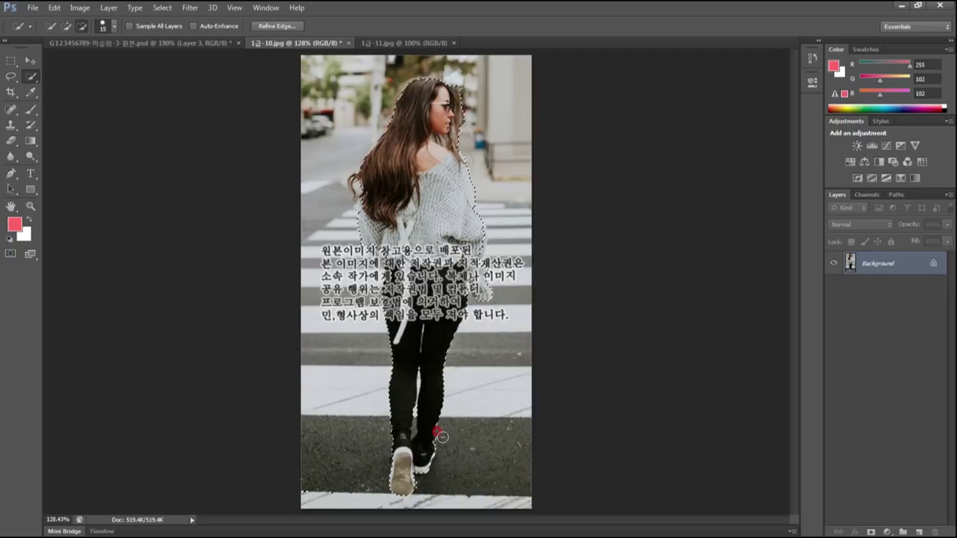
click(431, 388)
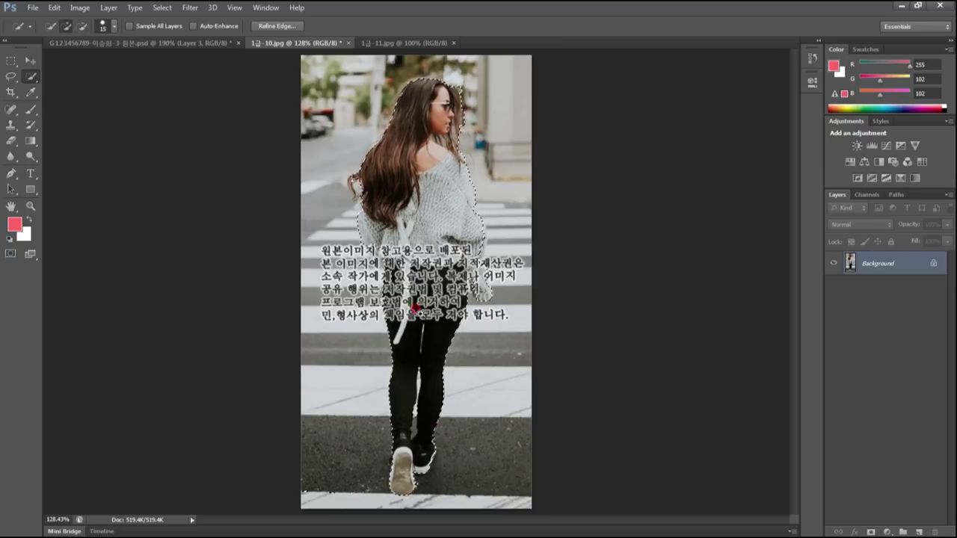
scroll(340, 282, up, 5)
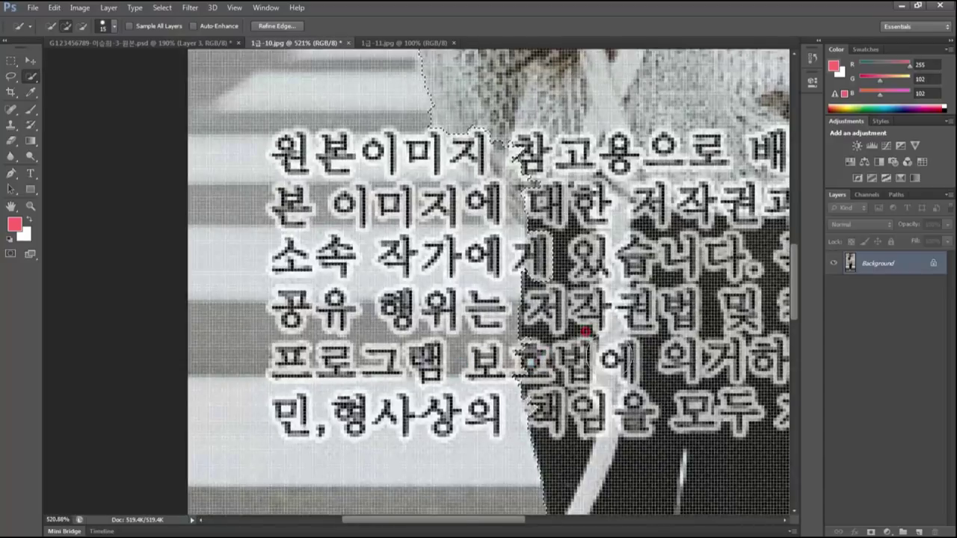
mouse_move(529, 361)
mouse_down()
mouse_move(320, 164)
mouse_move(349, 185)
mouse_up()
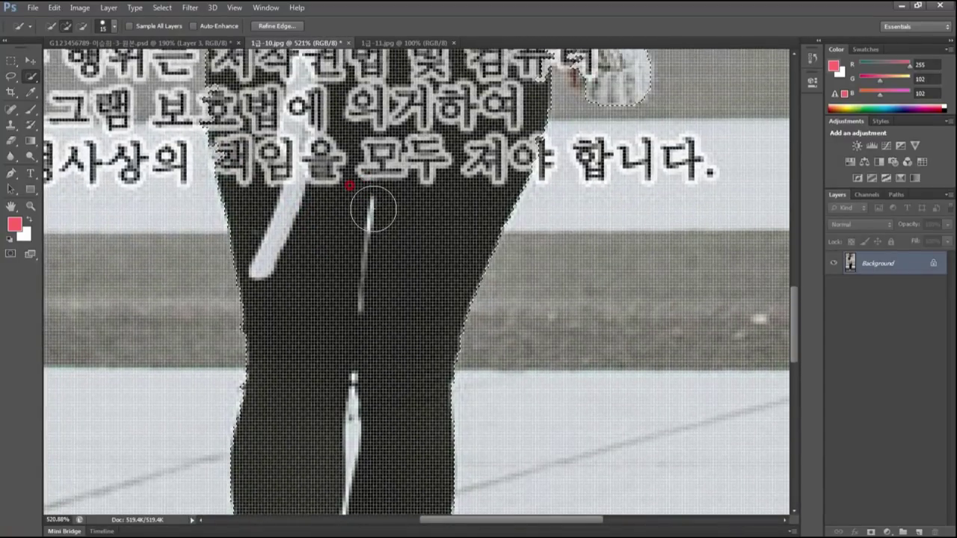
key(bracketleft)
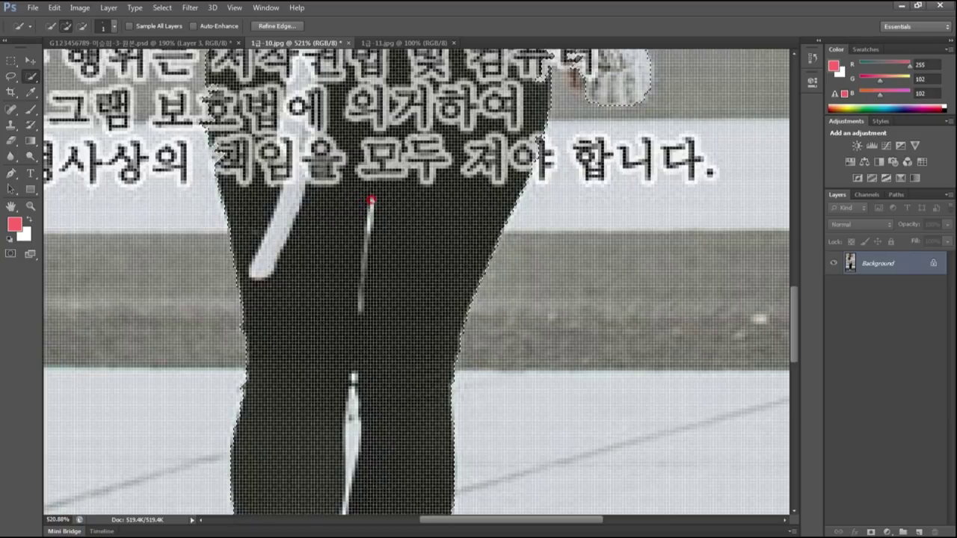
Remove the white gaps between the woman's legs from the selection and fit the image on screen
key(alt)
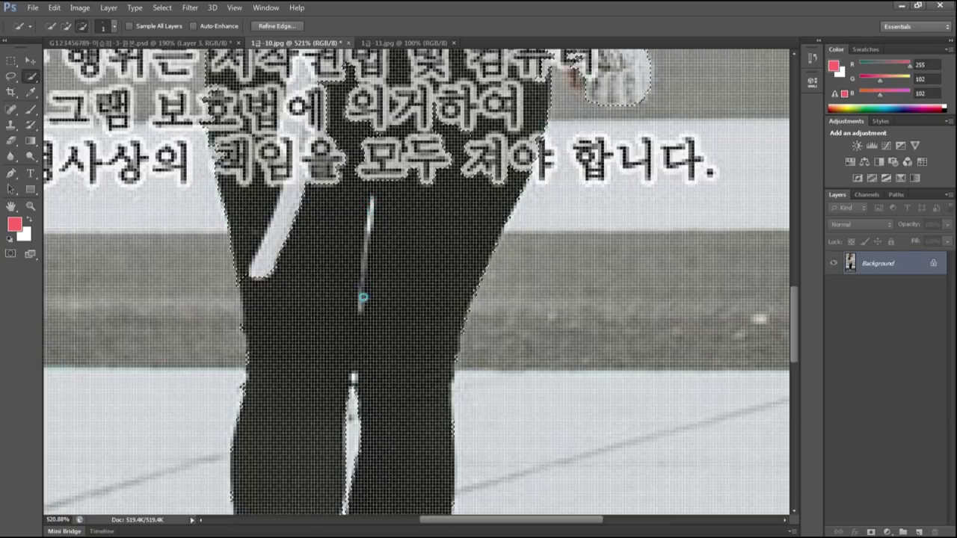
drag(367, 243, 370, 202)
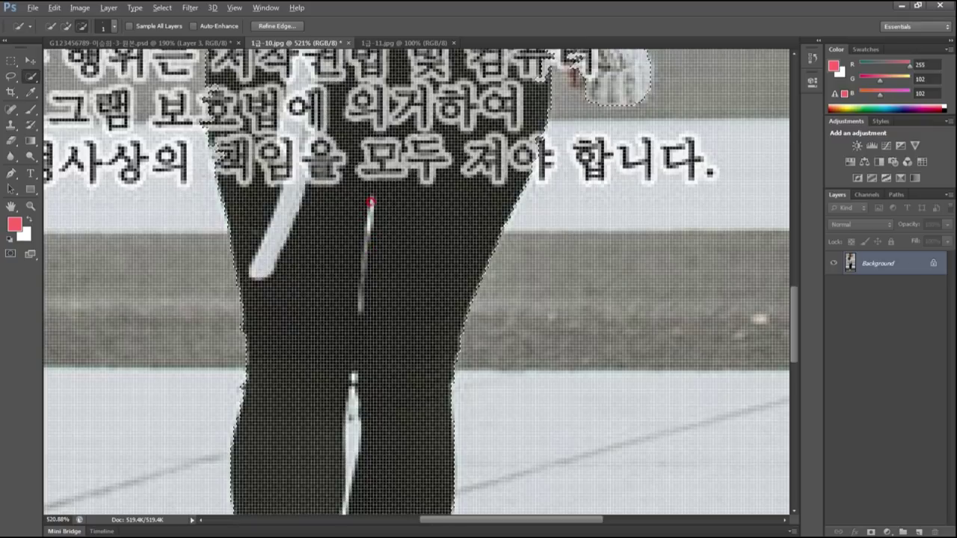
scroll(361, 270, down, 4)
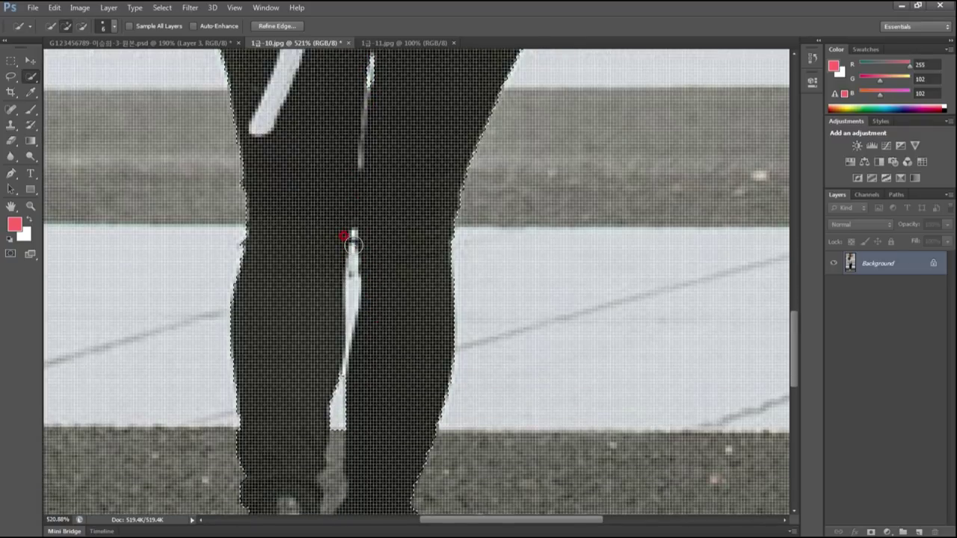
key(alt)
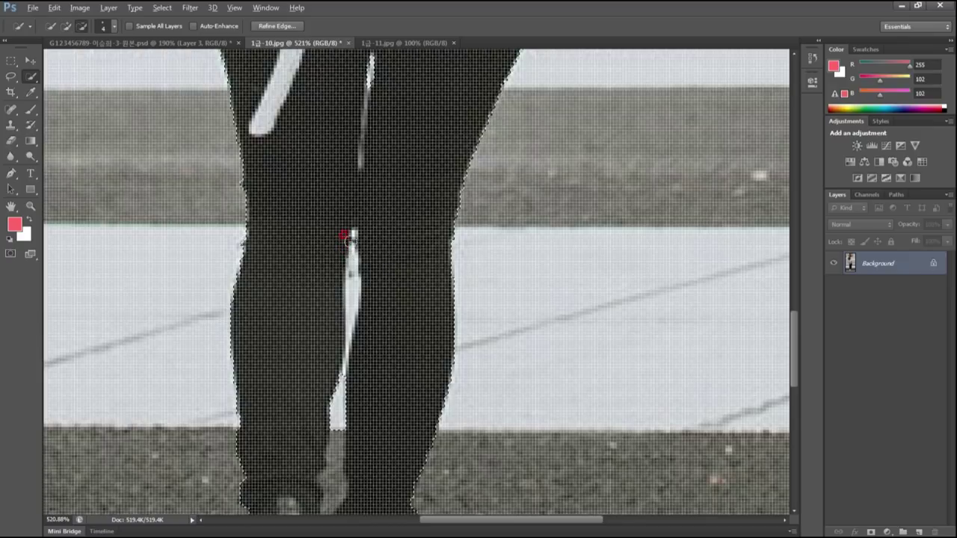
drag(353, 239, 349, 352)
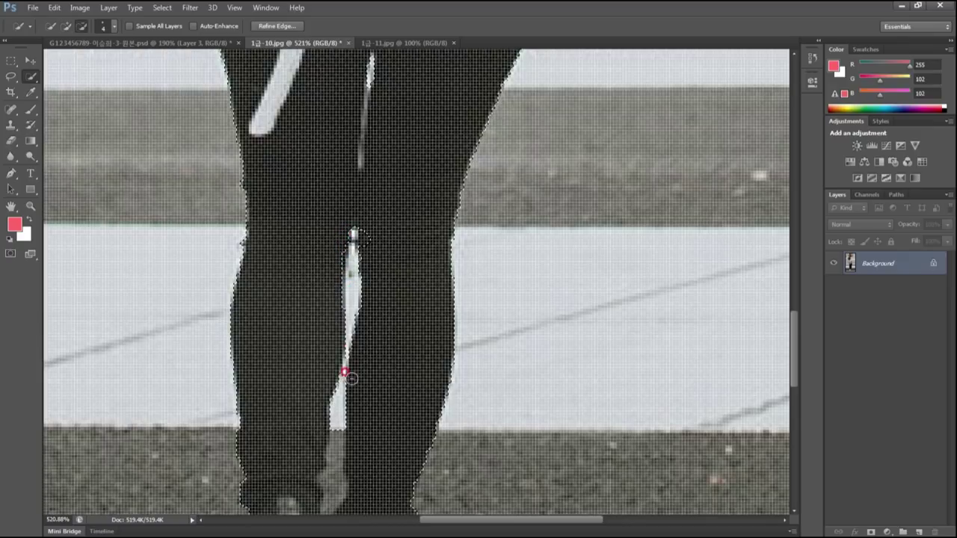
scroll(404, 390, down, 1)
scroll(404, 391, down, 1)
drag(349, 346, 329, 397)
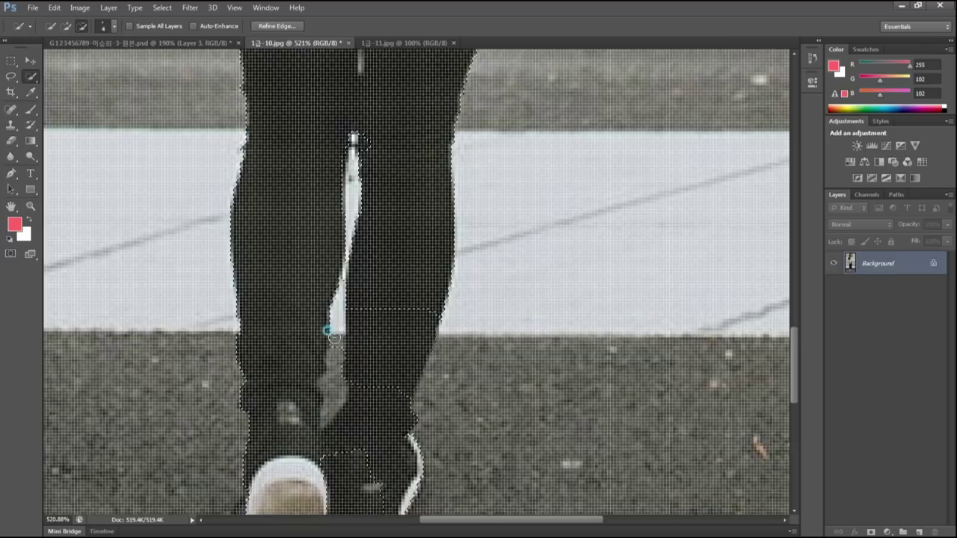
key(ctrl+0)
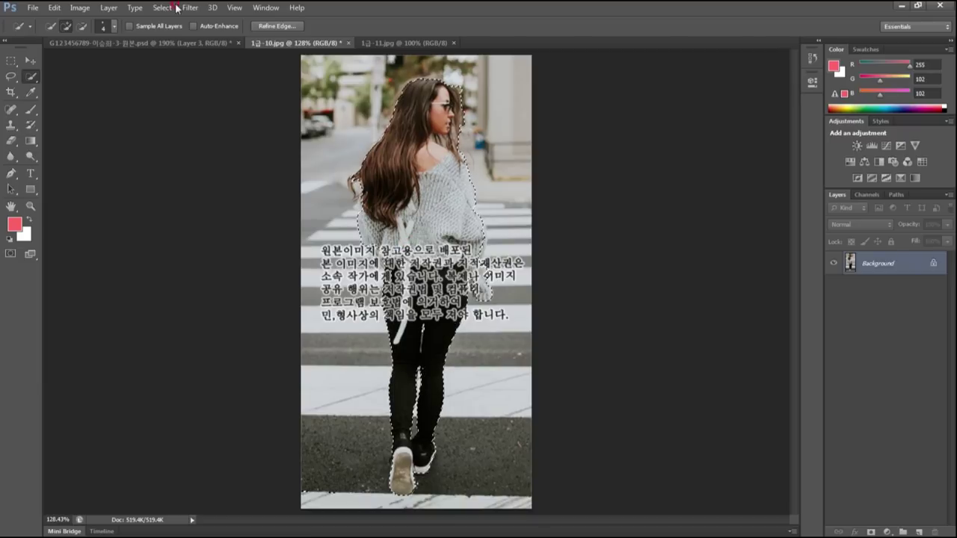
click(160, 42)
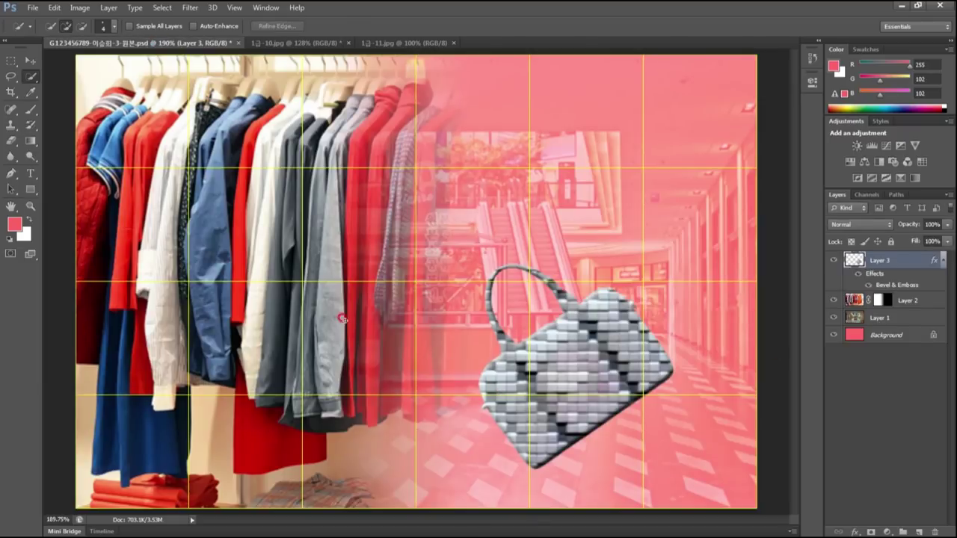
Paste the woman as Layer 4, scaled to about 61% and placed beside the bag
key(ctrl+v)
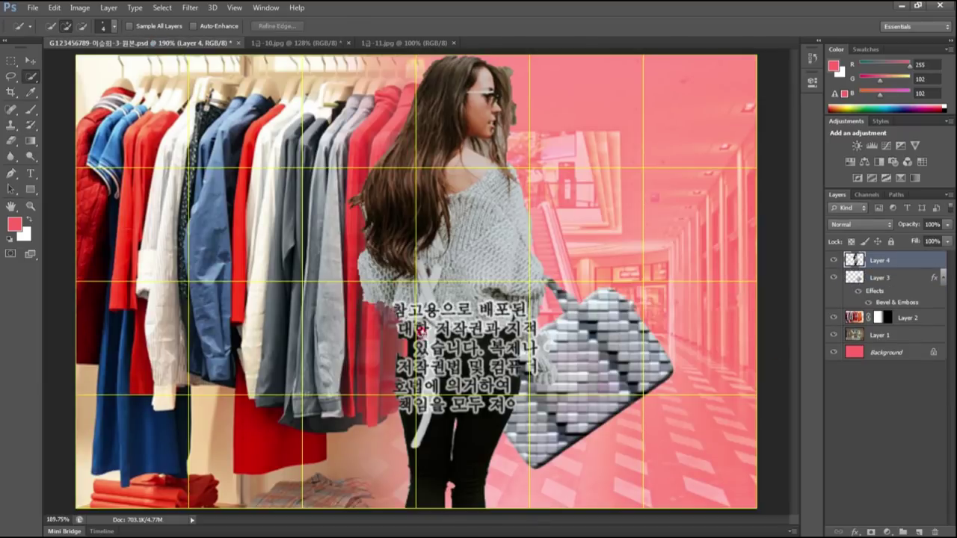
key(ctrl+t)
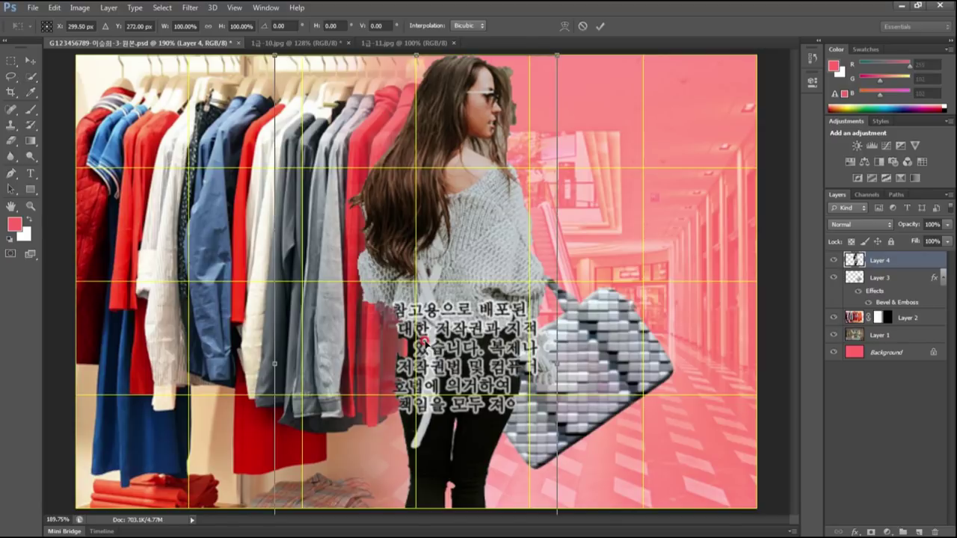
scroll(404, 344, down, 1)
scroll(404, 344, down, 4)
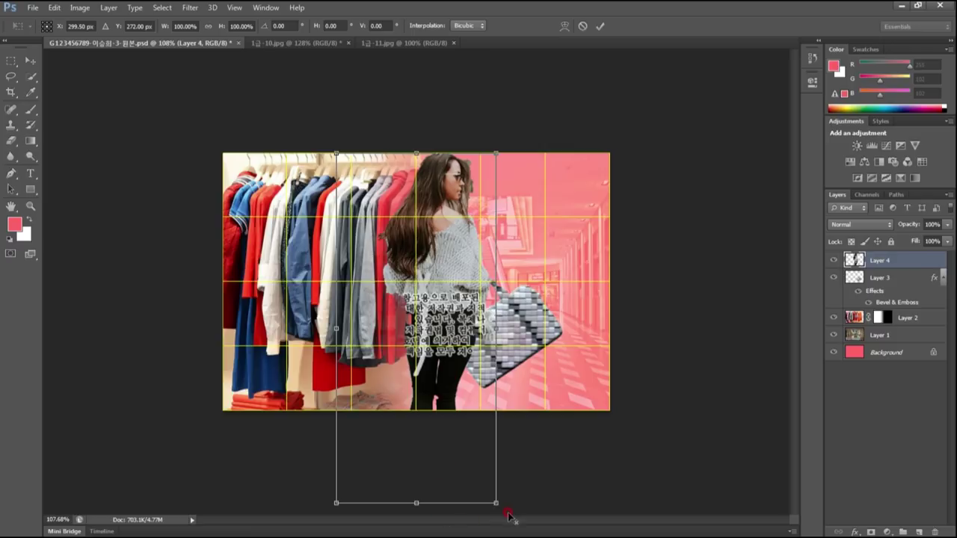
drag(495, 502, 454, 433)
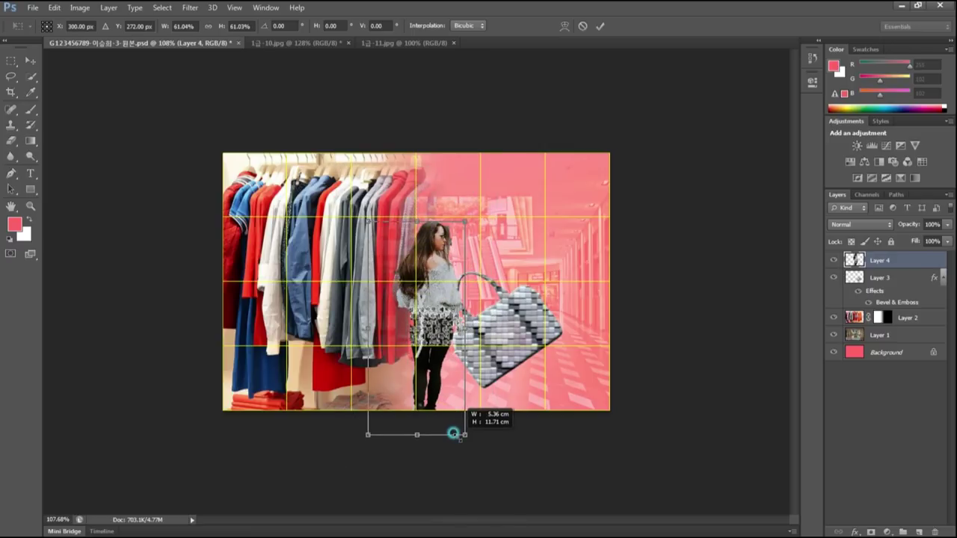
drag(438, 383, 431, 354)
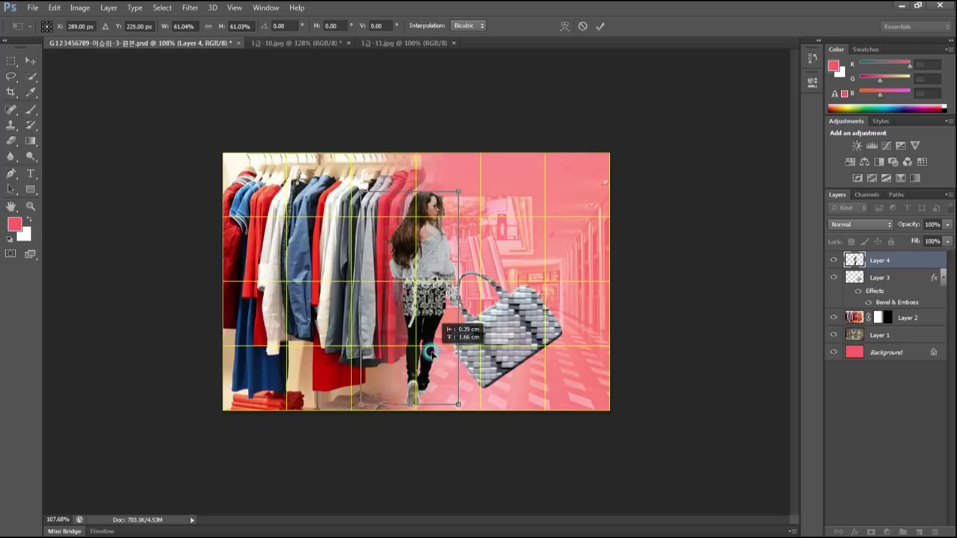
drag(430, 353, 427, 353)
key(Return)
key(w)
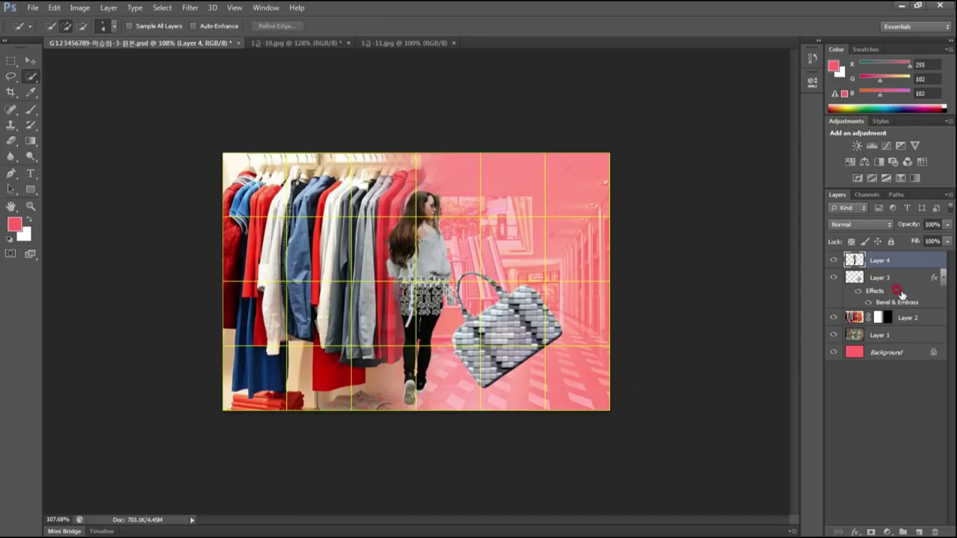
Give Layer 4's woman an Outer Glow layer style
double_click(907, 258)
click(338, 263)
mouse_move(519, 79)
mouse_down()
mouse_move(786, 85)
mouse_move(754, 85)
mouse_up()
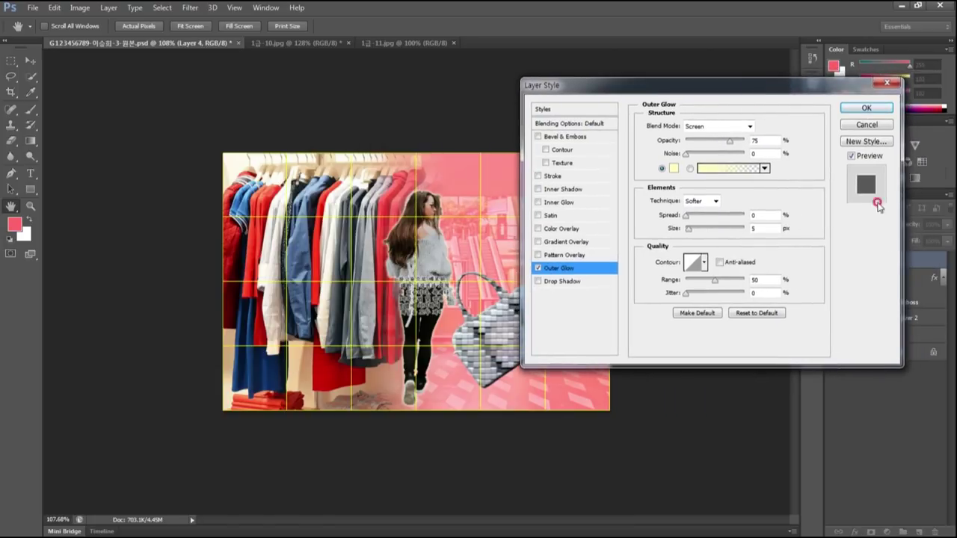
click(860, 108)
key(w)
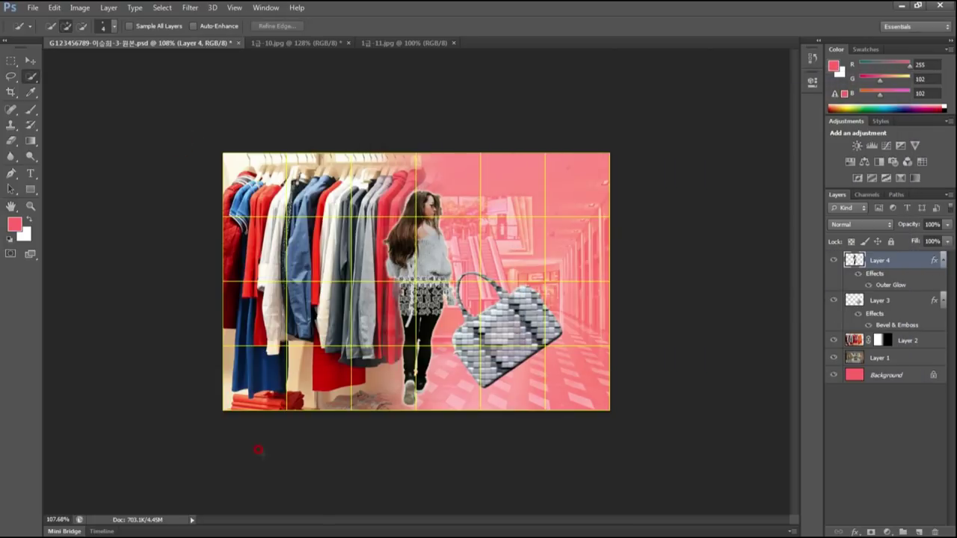
scroll(258, 450, up, 3)
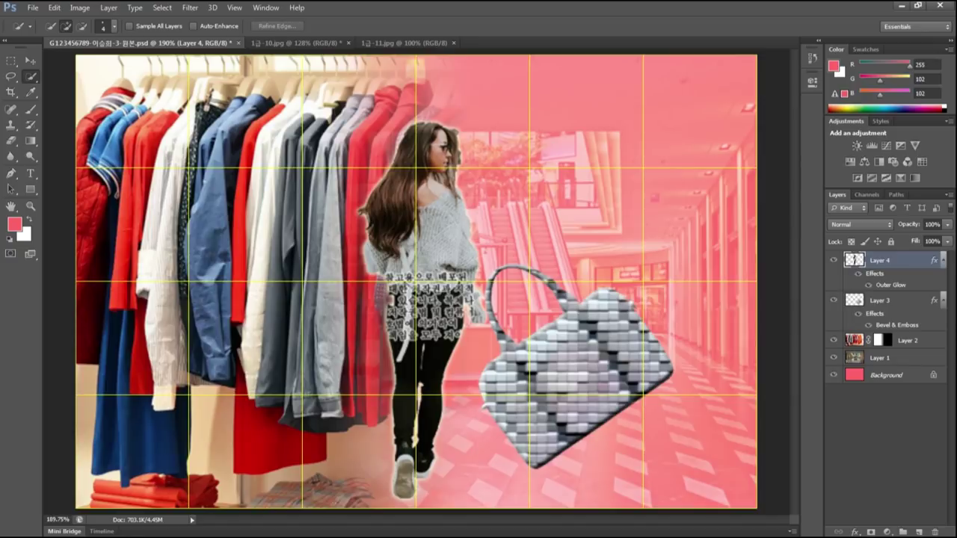
Check the Texturizer requirement in the exam instructions PDF
click(902, 5)
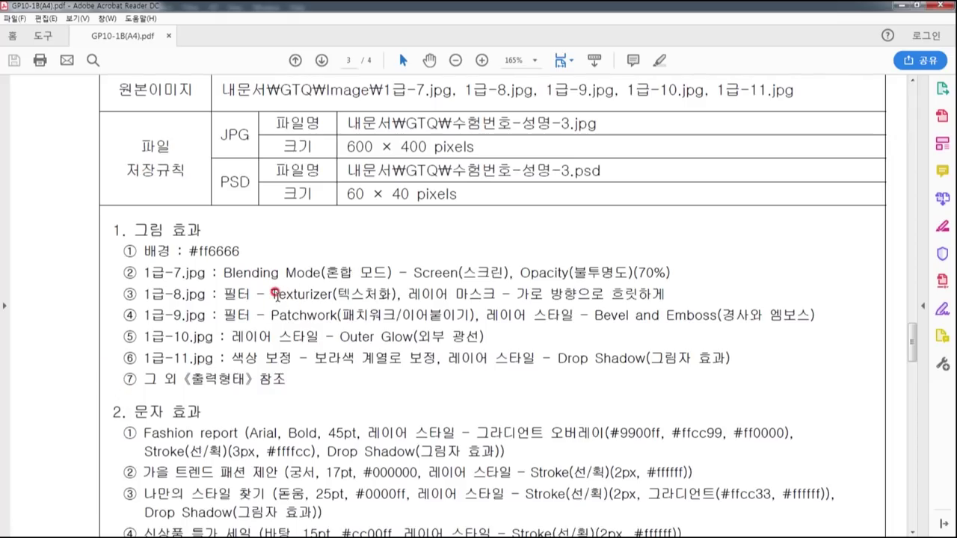
drag(276, 294, 392, 294)
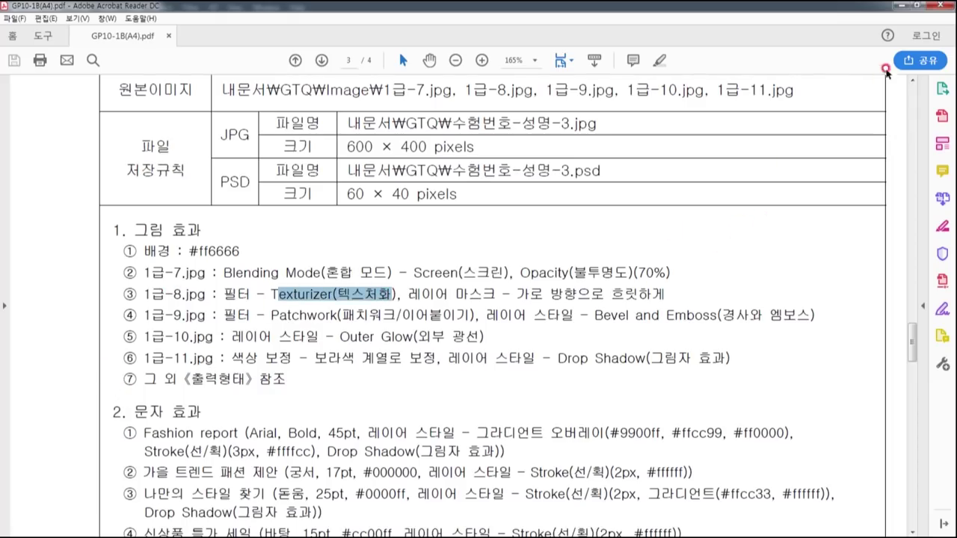
click(903, 5)
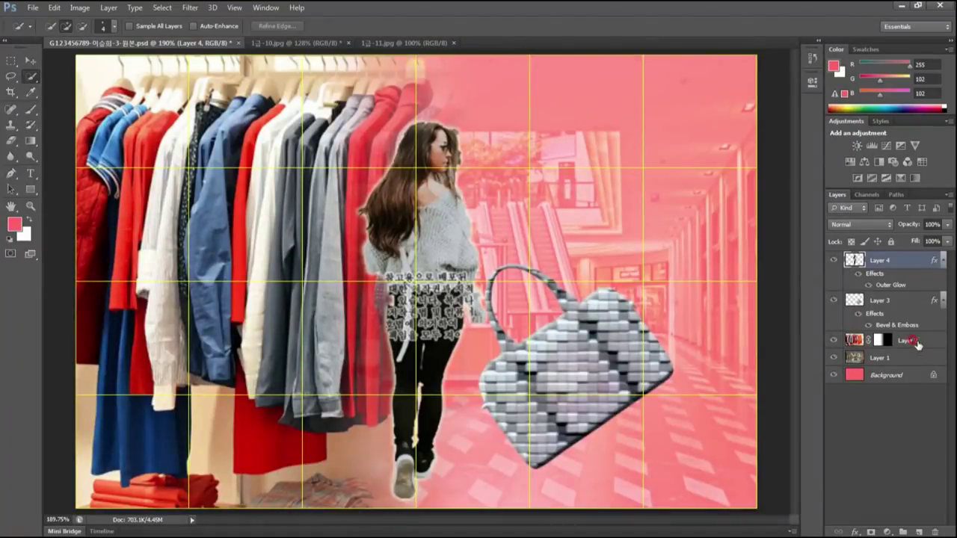
Apply a Texturizer canvas texture to Layer 2's clothes and close 1급-10.jpg without saving
click(853, 340)
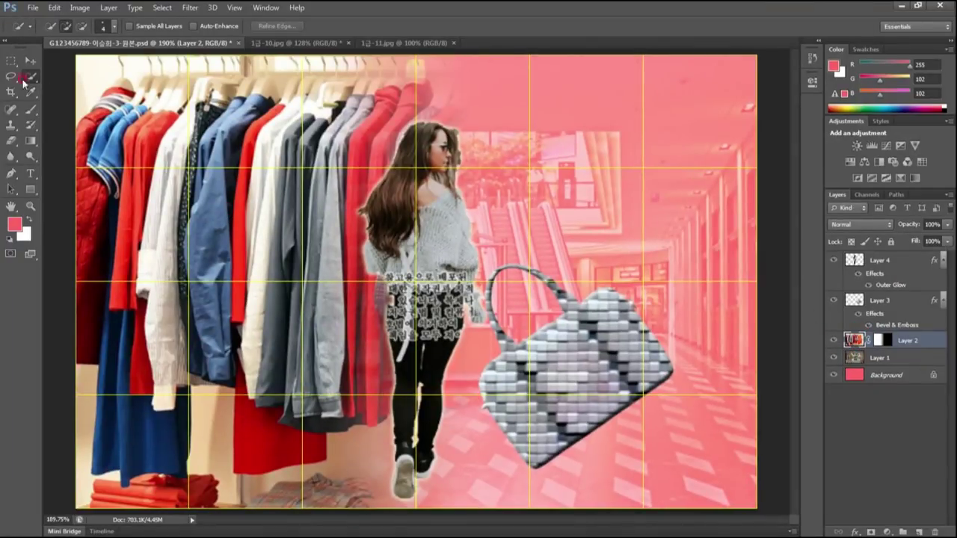
click(30, 60)
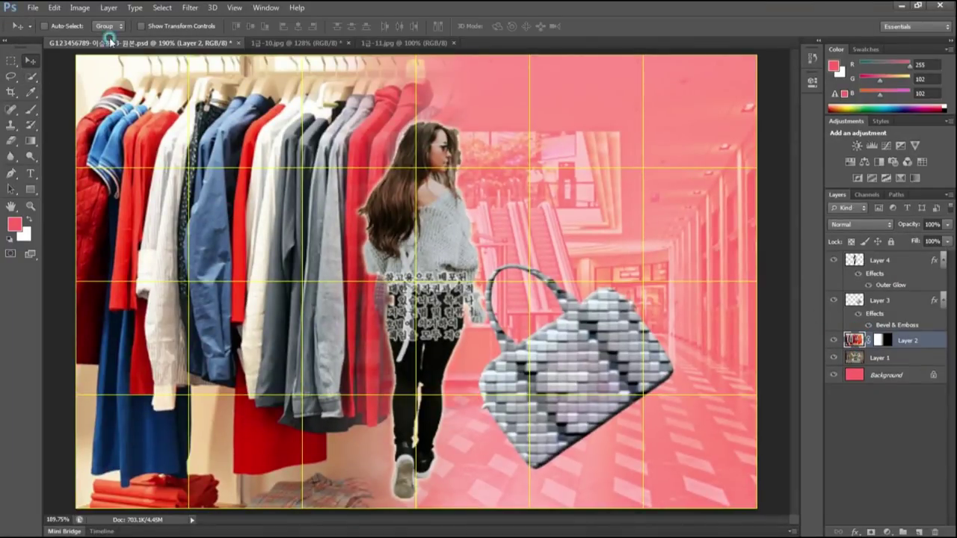
click(190, 8)
click(211, 53)
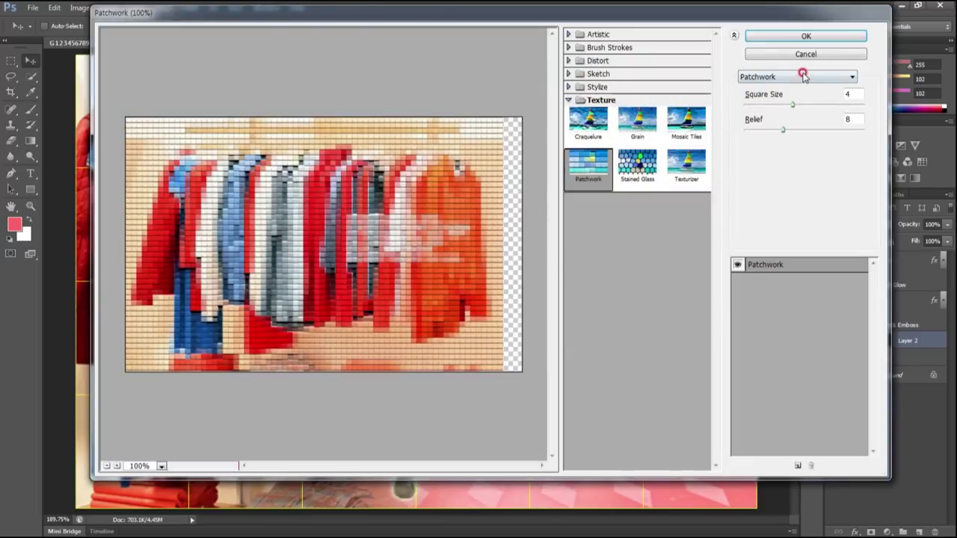
click(803, 76)
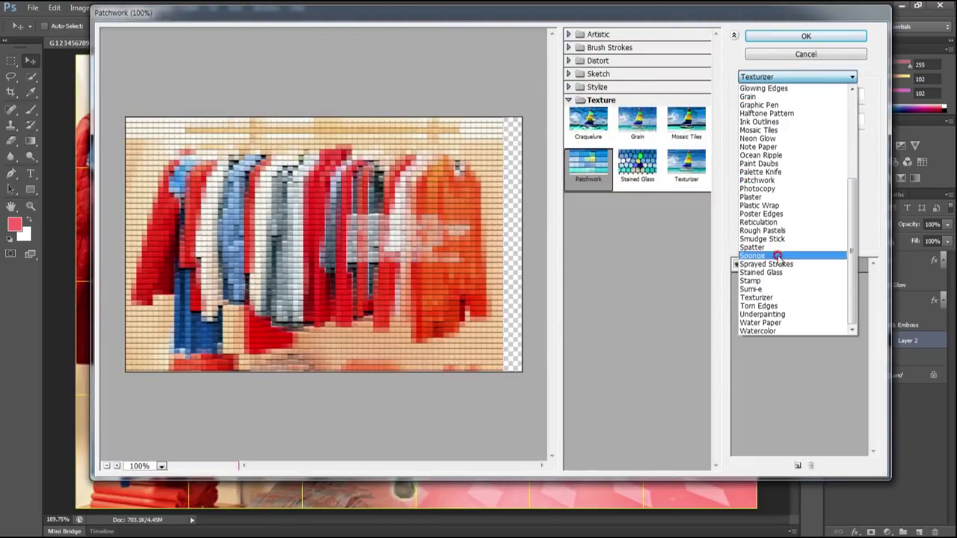
click(762, 298)
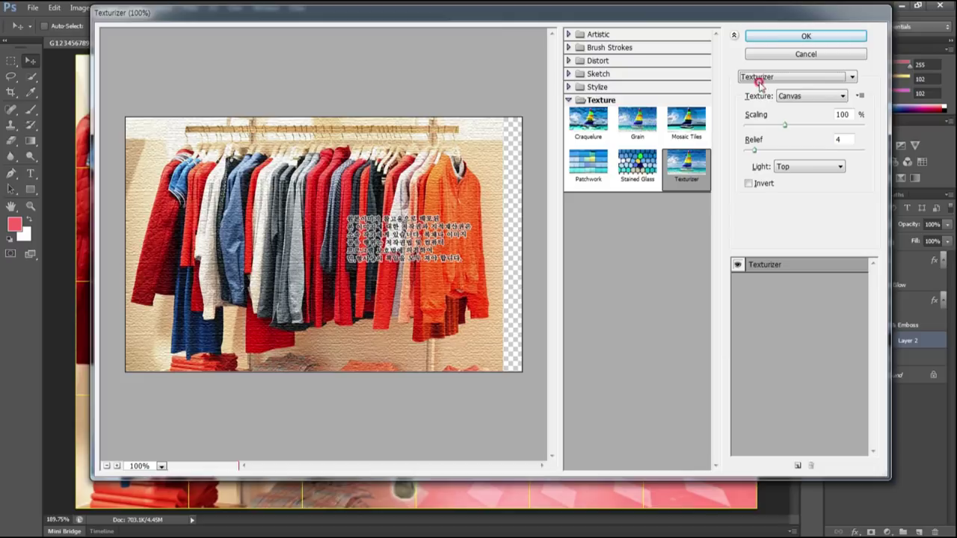
click(793, 36)
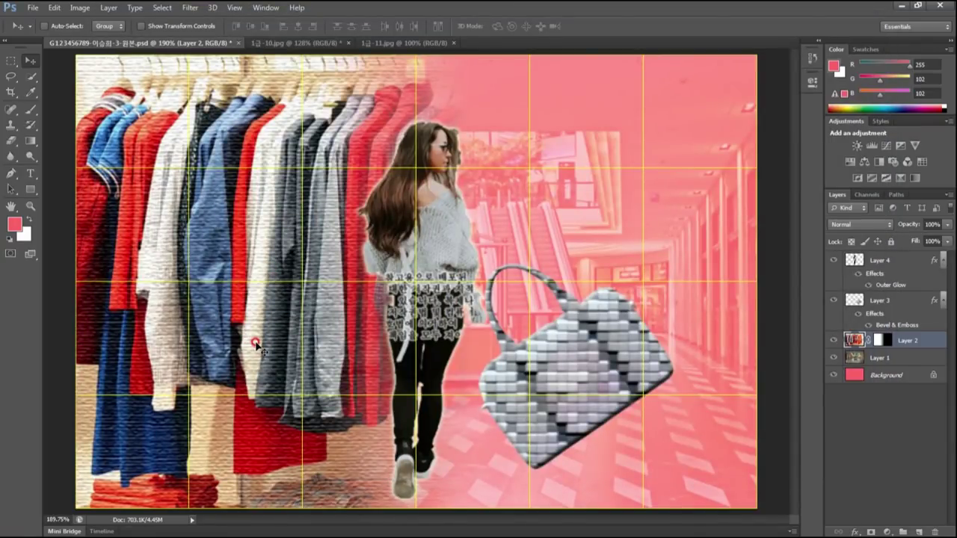
click(351, 43)
click(438, 156)
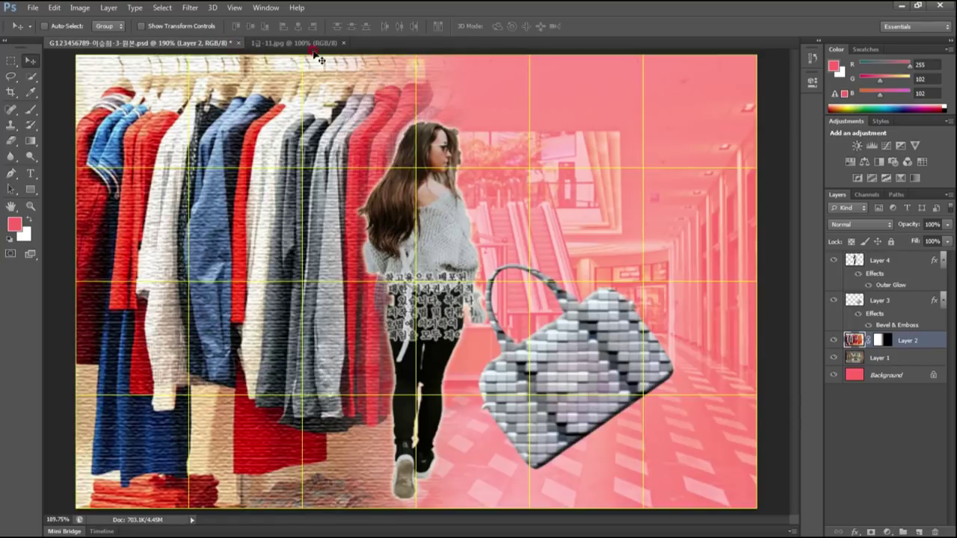
Hide the guides in 1급-11.jpg and Magic Wand the white background around the SALE tags
click(296, 43)
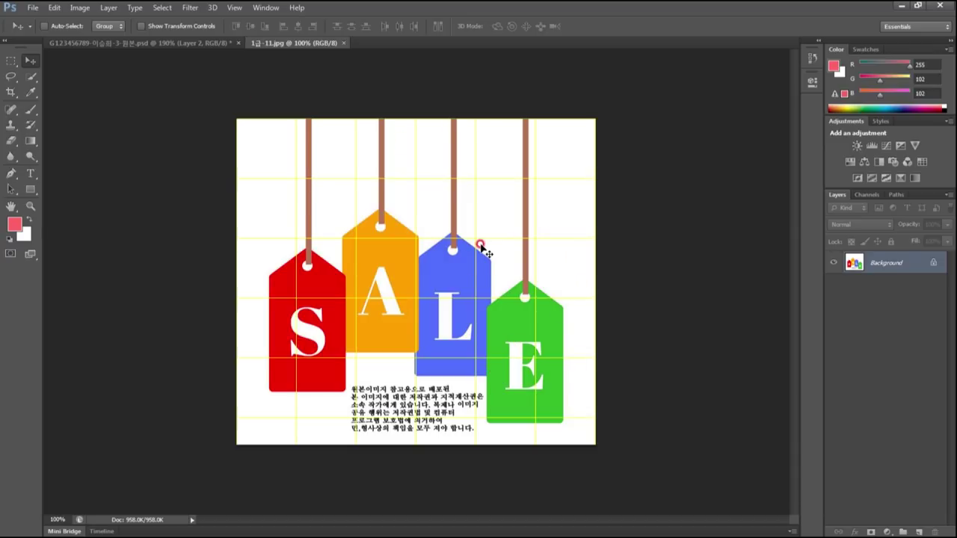
key(ctrl+semicolon)
scroll(482, 246, up, 3)
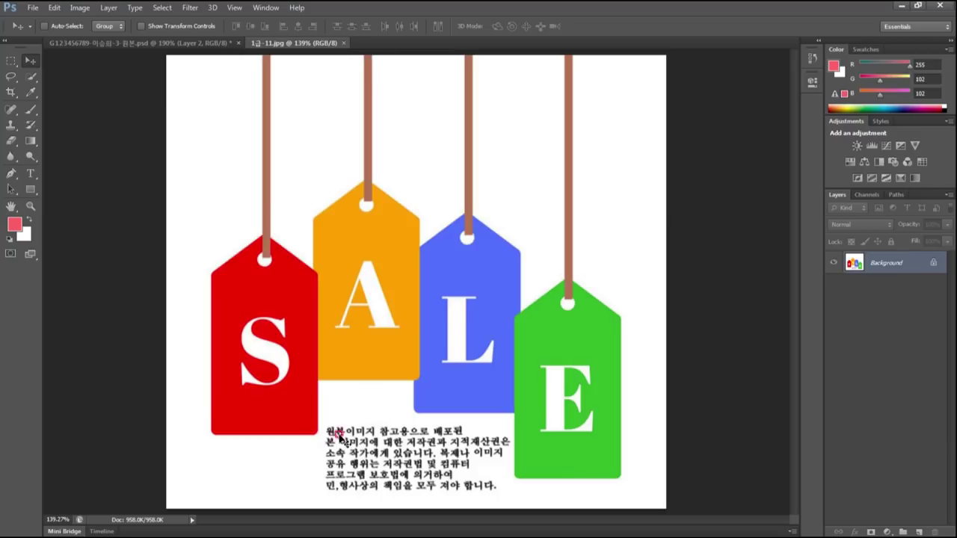
right_click(31, 77)
click(86, 90)
click(317, 135)
shift+click(228, 142)
shift+click(406, 139)
shift+click(509, 145)
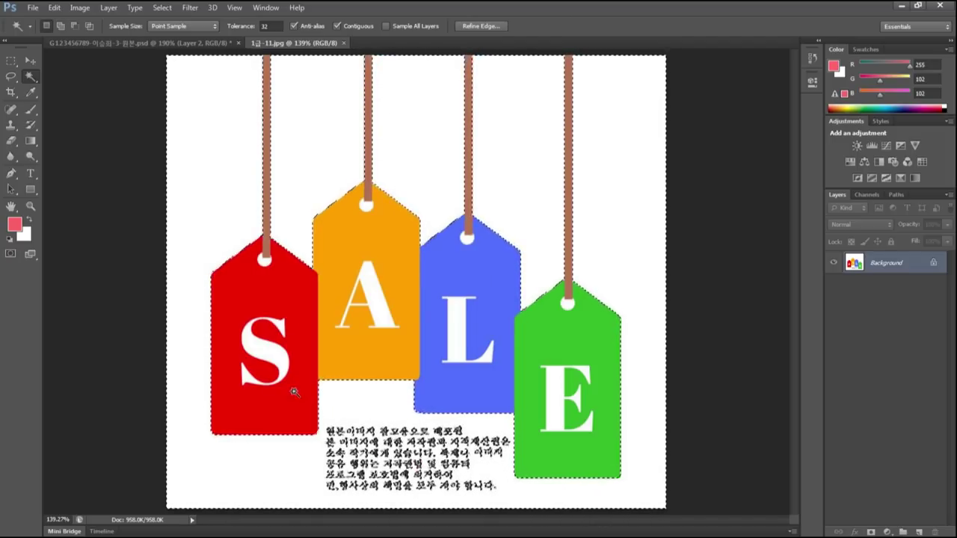
shift+click(336, 428)
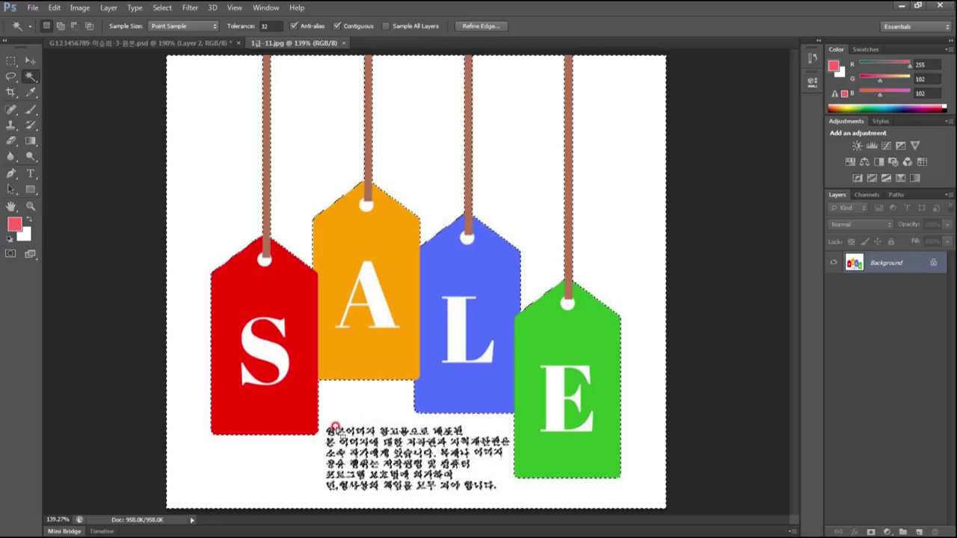
Add the caption text area below the tags with a rectangular marquee
click(7, 76)
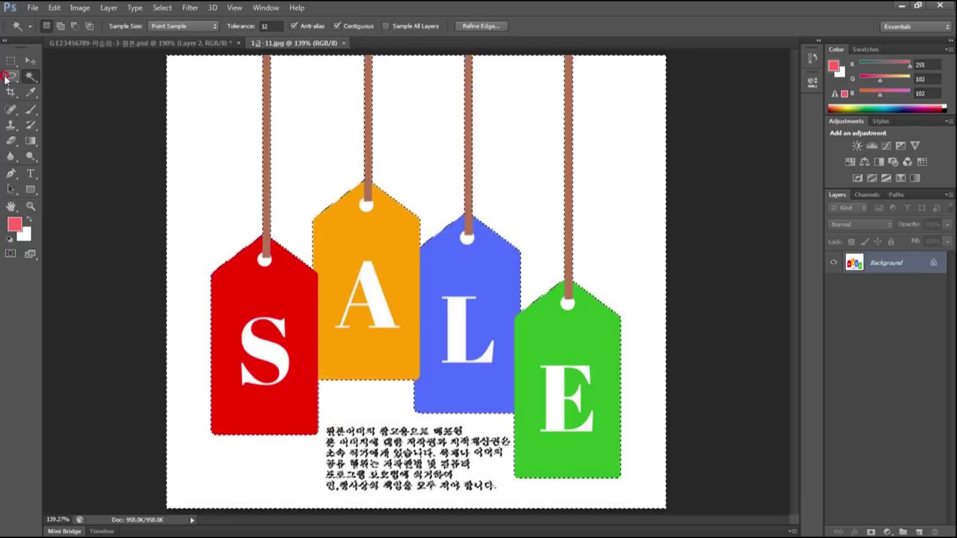
click(11, 60)
mouse_move(323, 422)
mouse_down()
mouse_move(367, 466)
mouse_move(516, 494)
mouse_up()
click(446, 464)
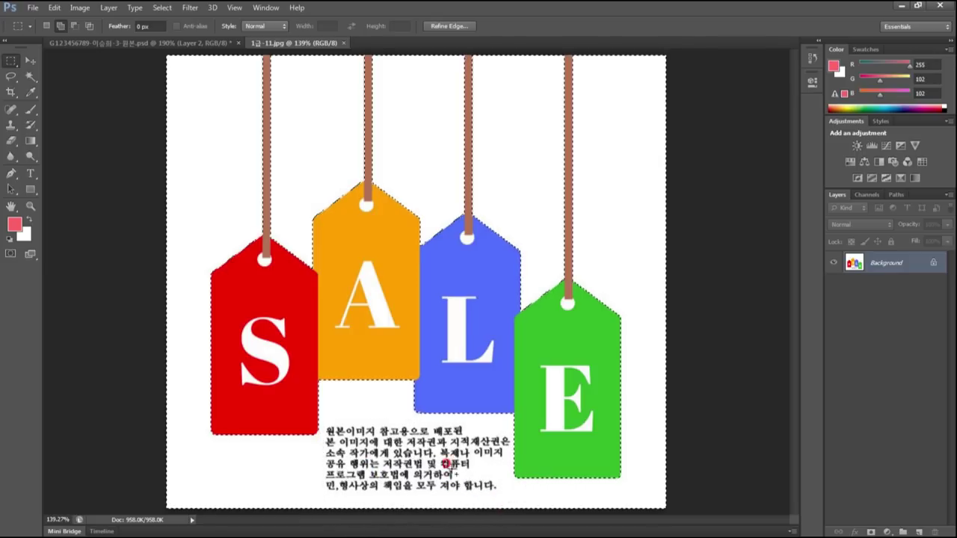
click(291, 250)
Shift-click the orange and green tags' holes into the Magic Wand selection
click(30, 76)
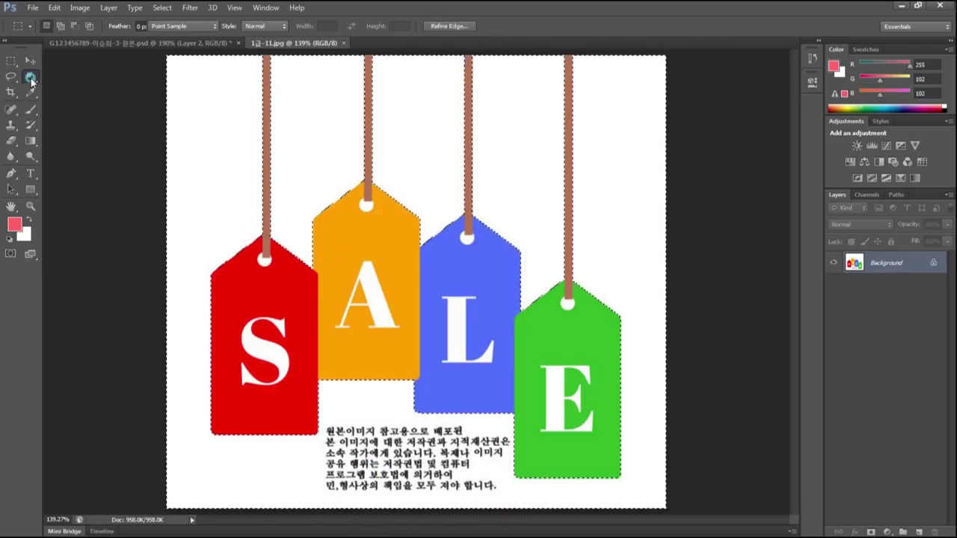
key(shift)
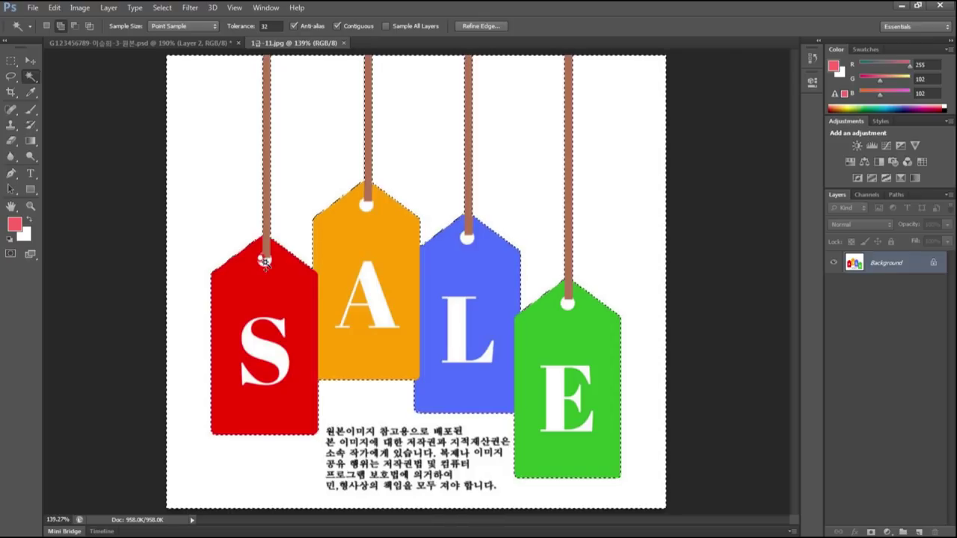
shift+click(360, 204)
shift+click(566, 301)
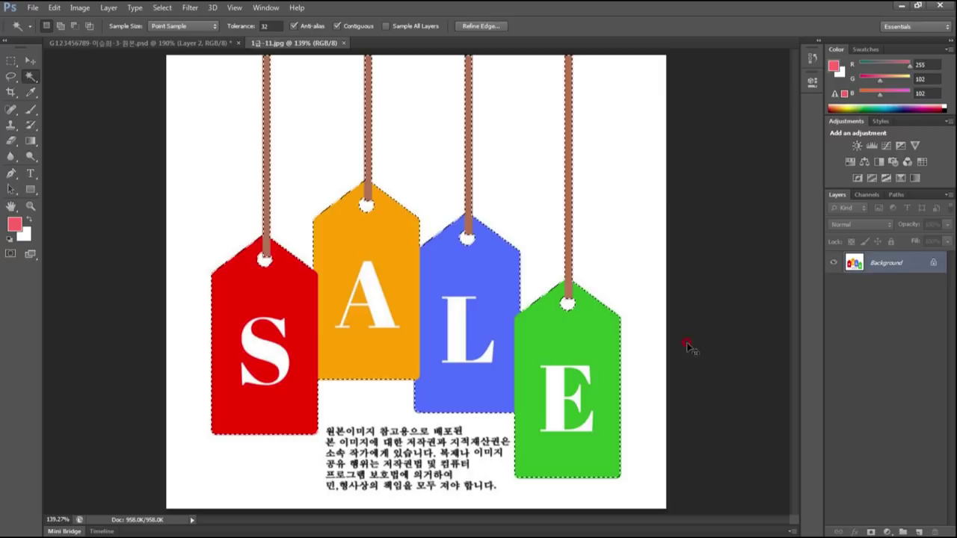
click(197, 47)
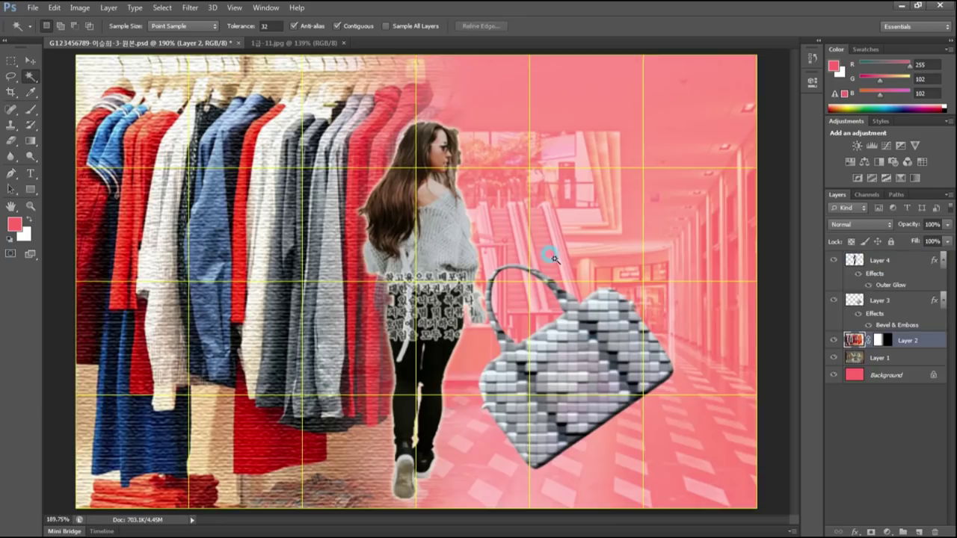
Paste the SALE tags as a new layer and scale them toward about 40% at the upper right
key(ctrl+v)
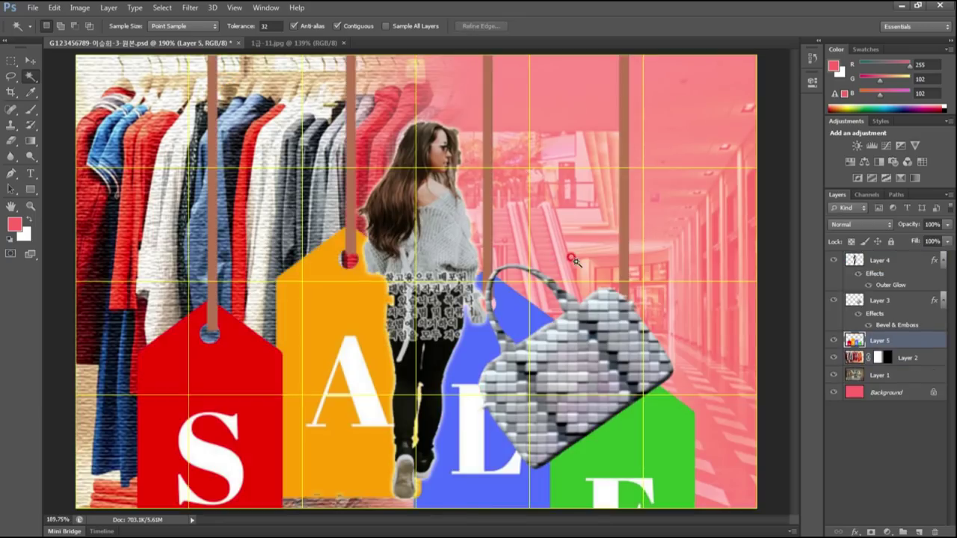
key(ctrl+t)
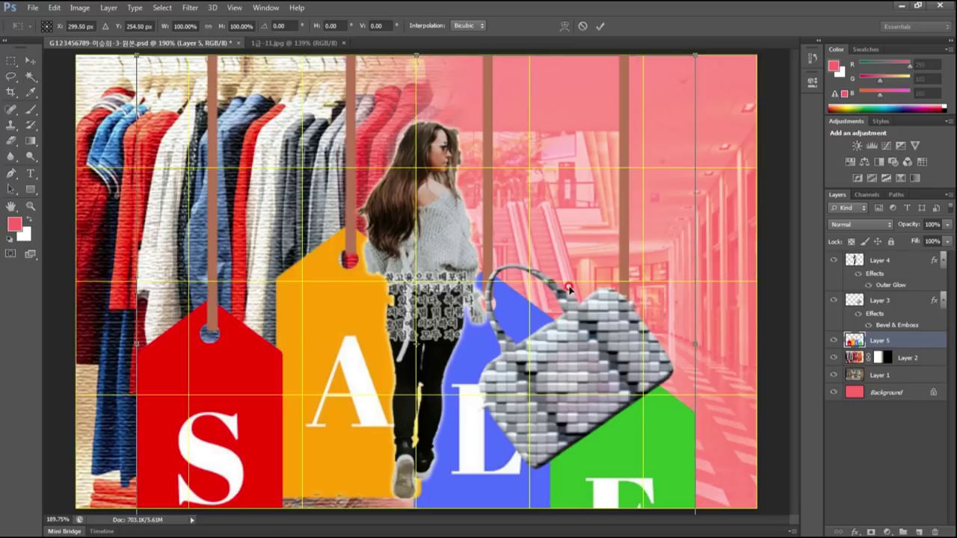
alt+scroll(568, 288, down, 3)
mouse_move(240, 501)
mouse_down()
mouse_move(439, 315)
mouse_move(449, 286)
mouse_up()
mouse_move(511, 249)
mouse_down()
mouse_move(530, 234)
mouse_move(528, 198)
mouse_up()
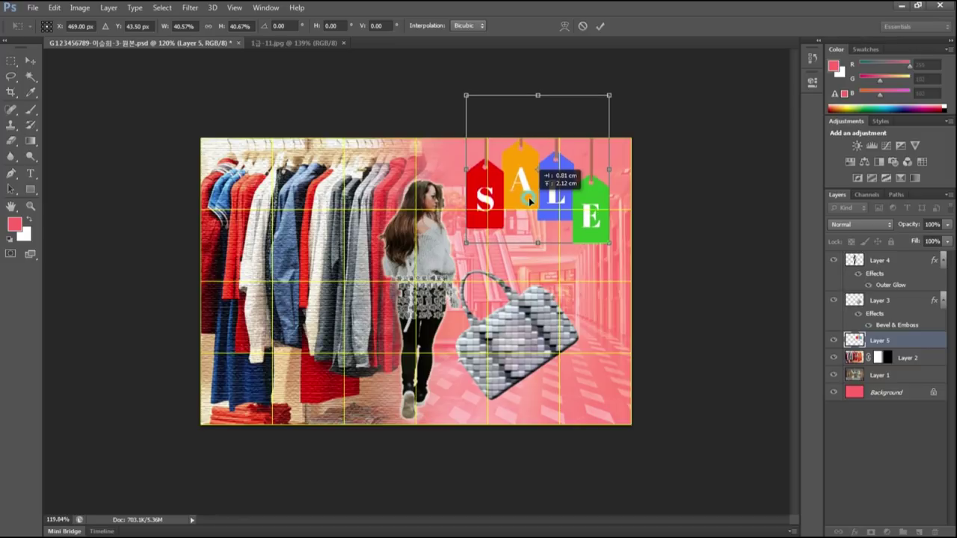
Fine-tune the SALE tags' size and position at the upper right, then commit the transform
drag(528, 198, 536, 212)
key(Right)
key(Right)
key(Right)
key(Right)
key(Right)
key(Right)
key(Right)
key(Right)
key(Right)
key(Right)
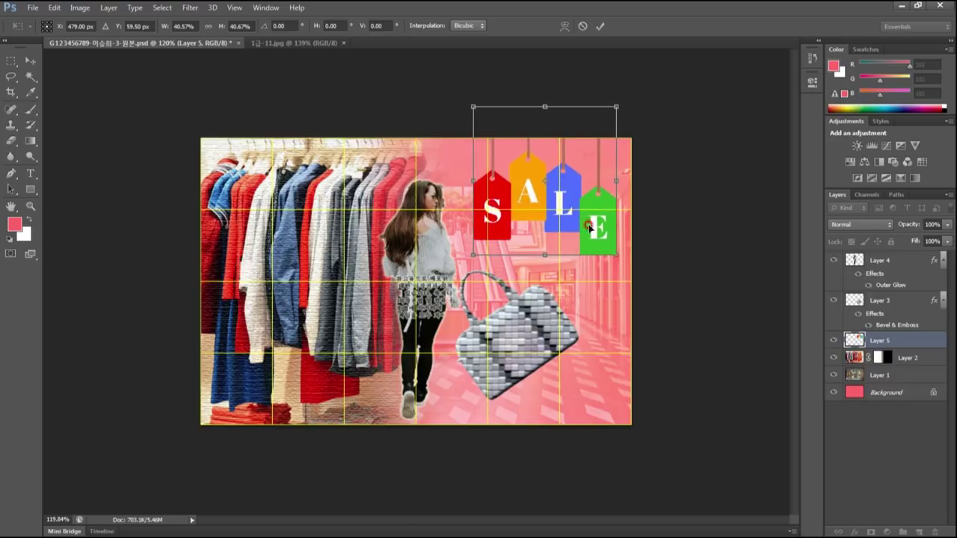
drag(473, 254, 476, 252)
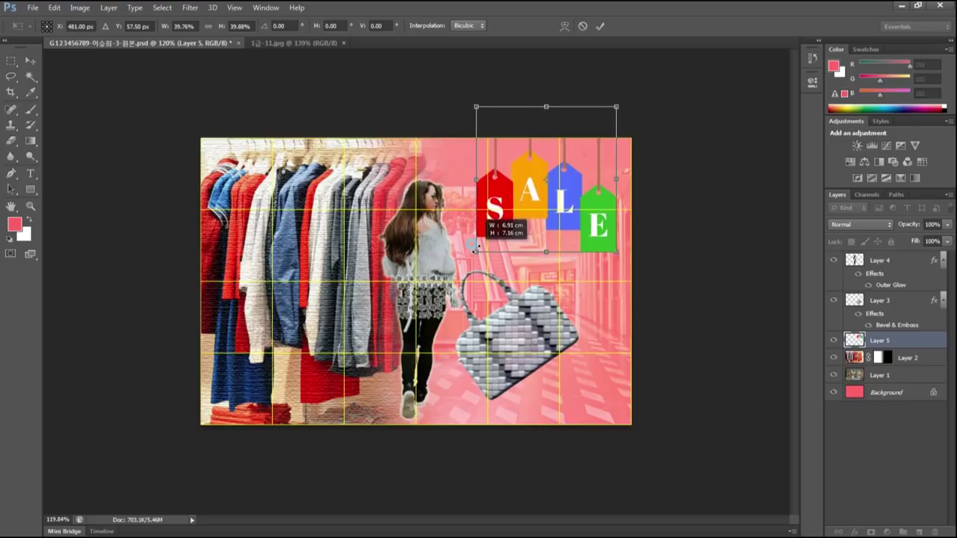
key(Left)
key(Left)
key(Left)
key(Left)
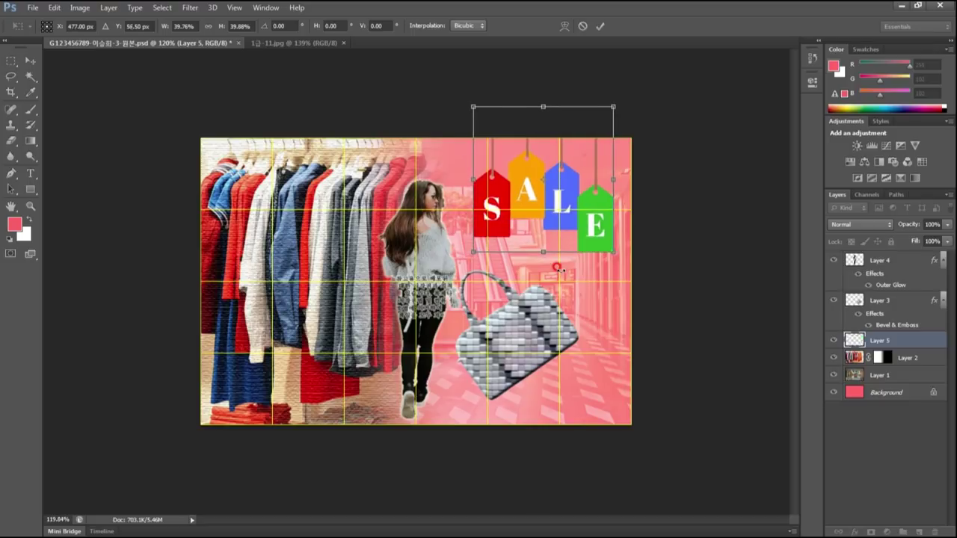
key(Return)
key(w)
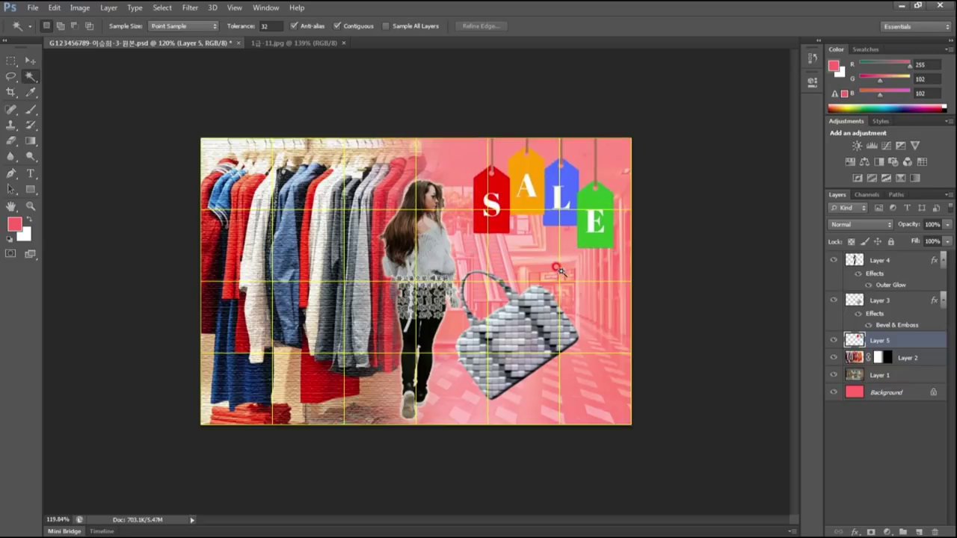
scroll(559, 271, up, 1)
scroll(559, 271, up, 1)
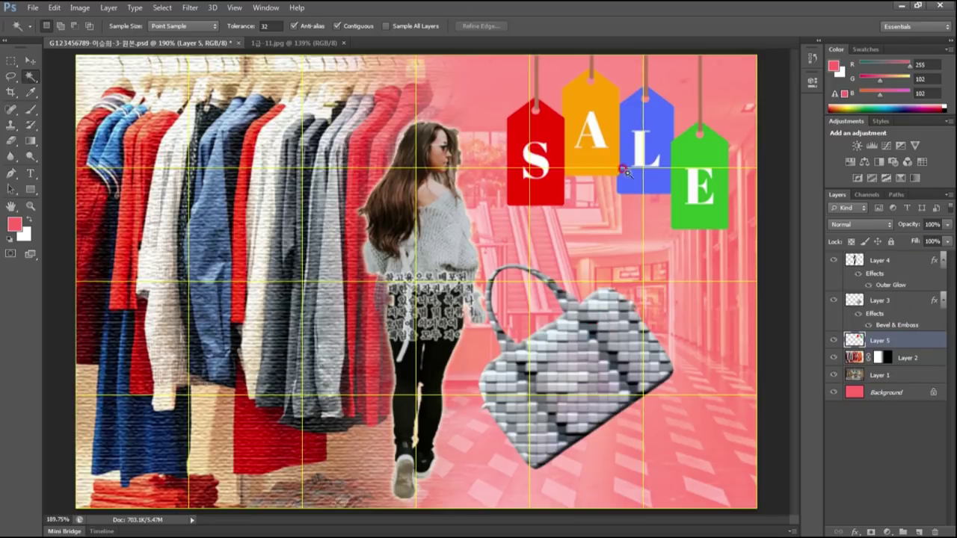
Zoom in and select the orange A tag by colour with the Magic Wand
click(589, 91)
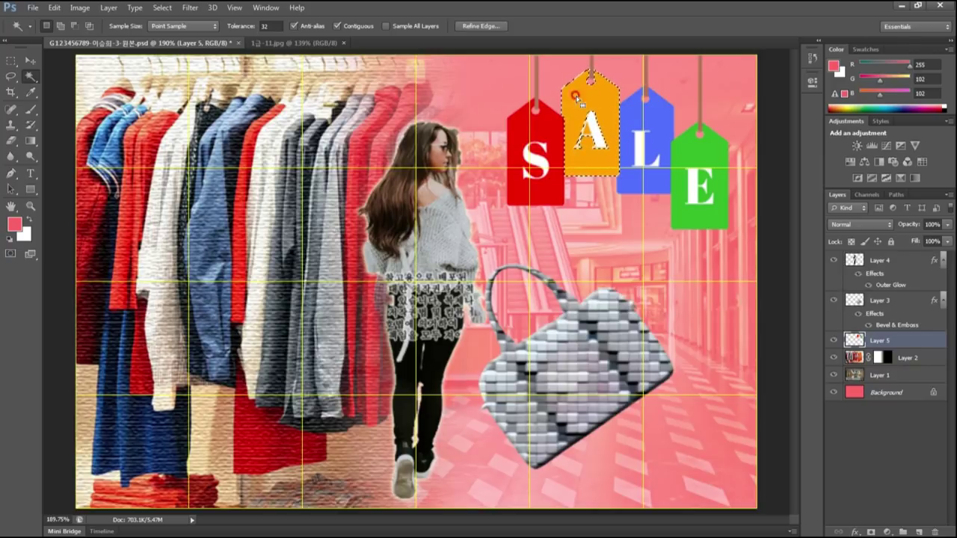
mouse_move(536, 68)
mouse_down()
mouse_move(593, 102)
mouse_move(534, 166)
mouse_up()
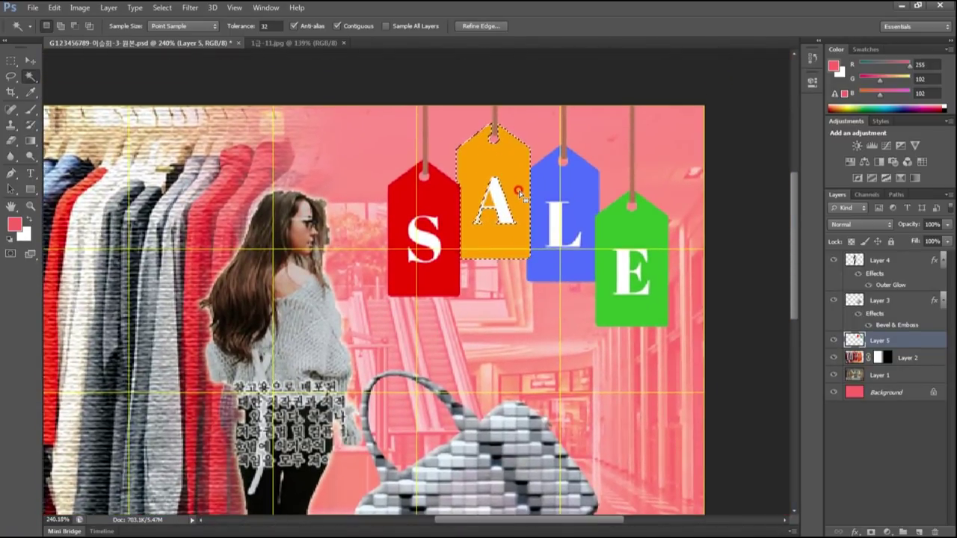
drag(533, 166, 522, 196)
click(521, 196)
key(ctrl+plus)
key(ctrl+plus)
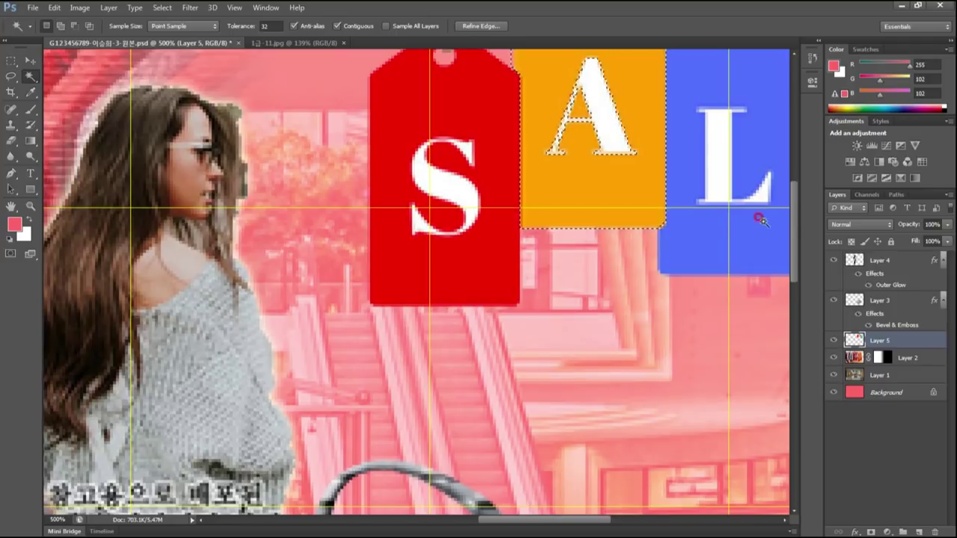
drag(798, 219, 798, 161)
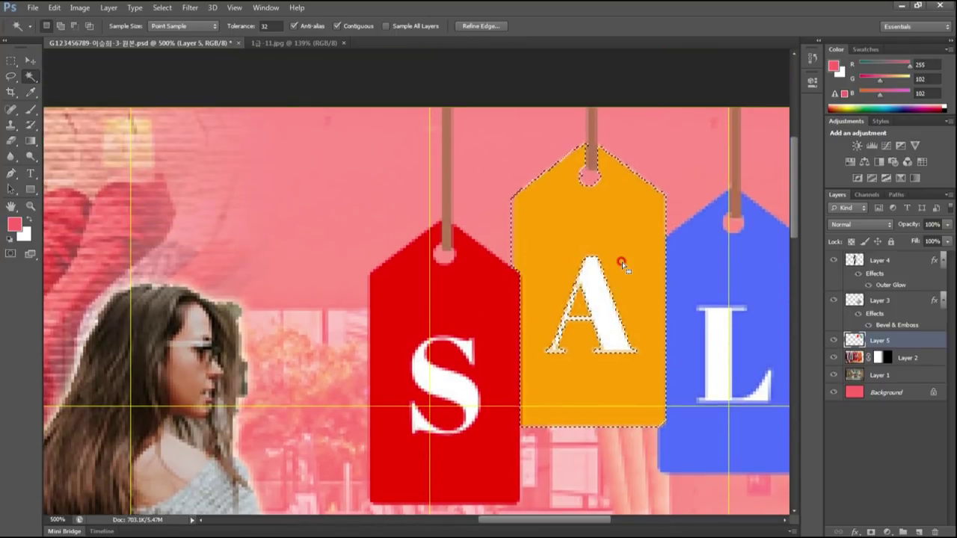
Shift the selected tag's hue to about -123 so it turns purple, then deselect
key(ctrl+u)
drag(481, 107, 286, 104)
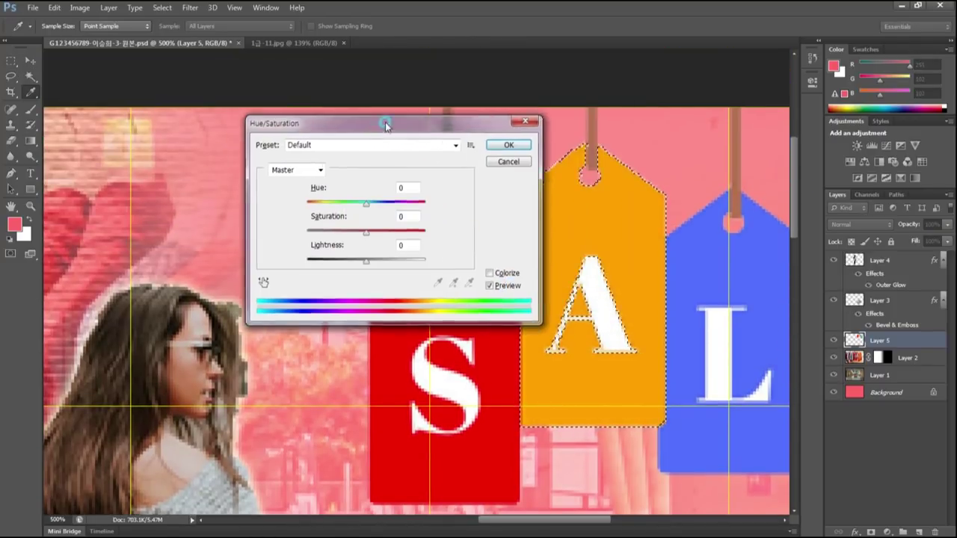
click(291, 163)
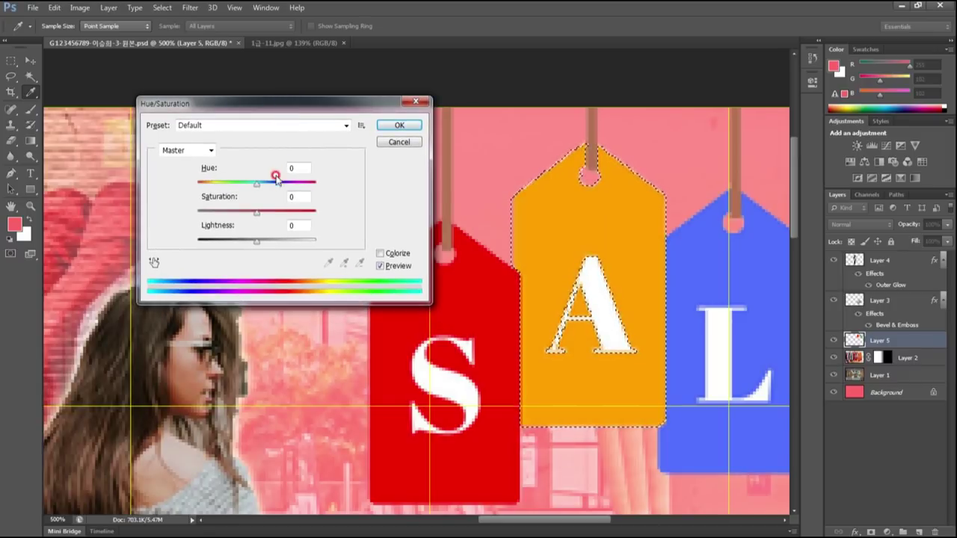
drag(257, 184, 211, 190)
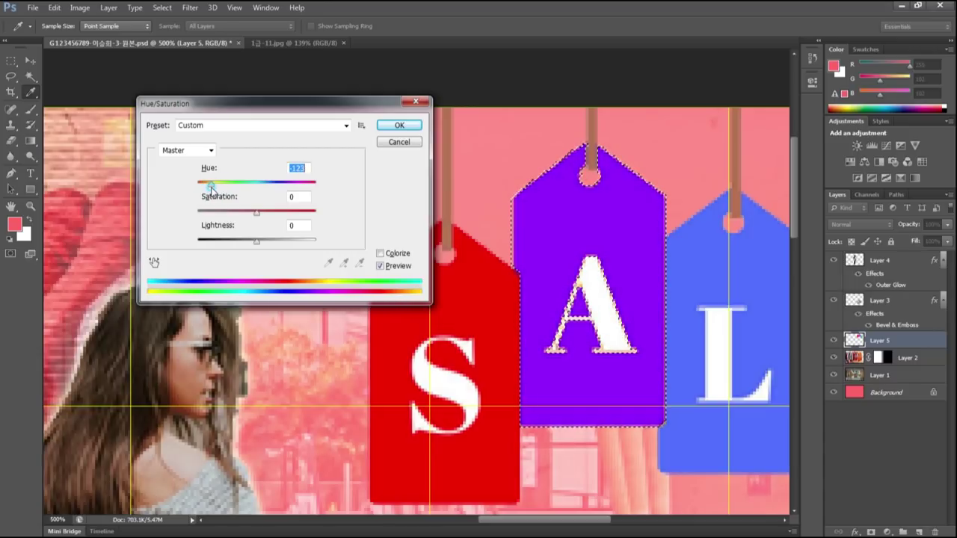
click(399, 125)
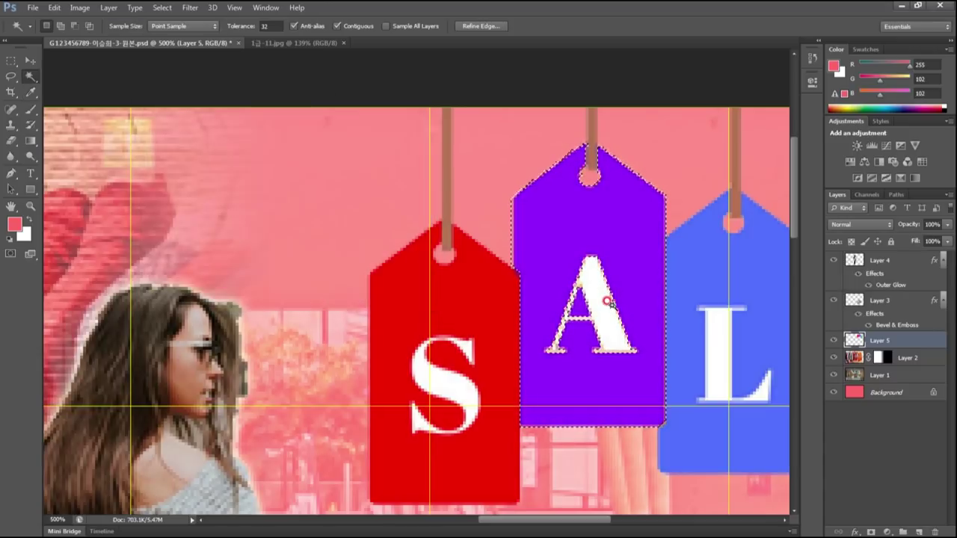
key(ctrl+d)
click(912, 345)
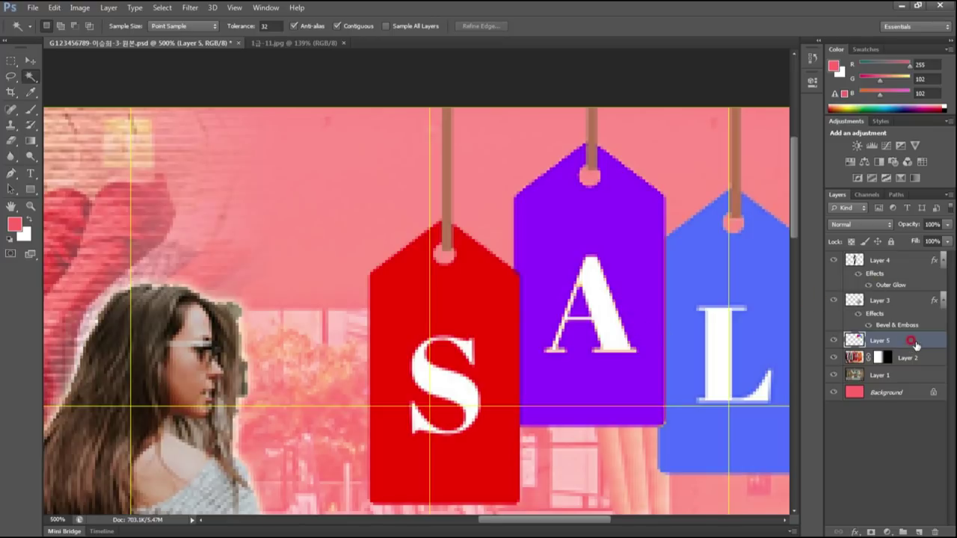
Give Layer 5's SALE tags a drop shadow, fit the composite on screen, and bring up the exam PDF
double_click(914, 341)
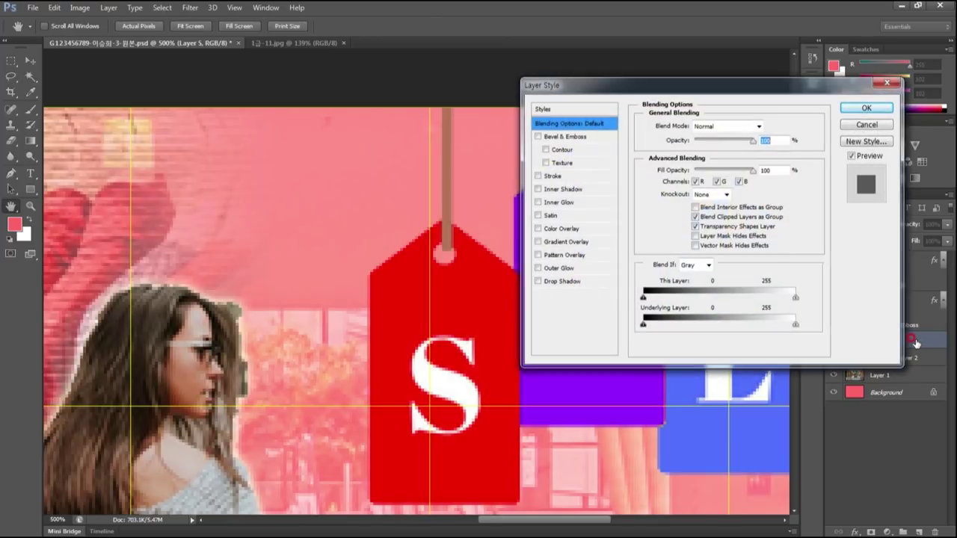
click(559, 281)
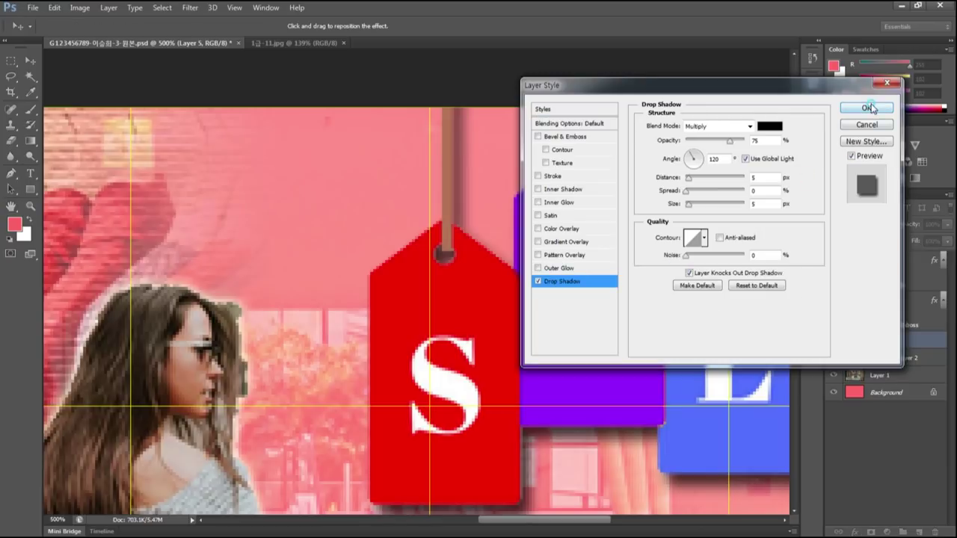
click(867, 105)
key(ctrl+0)
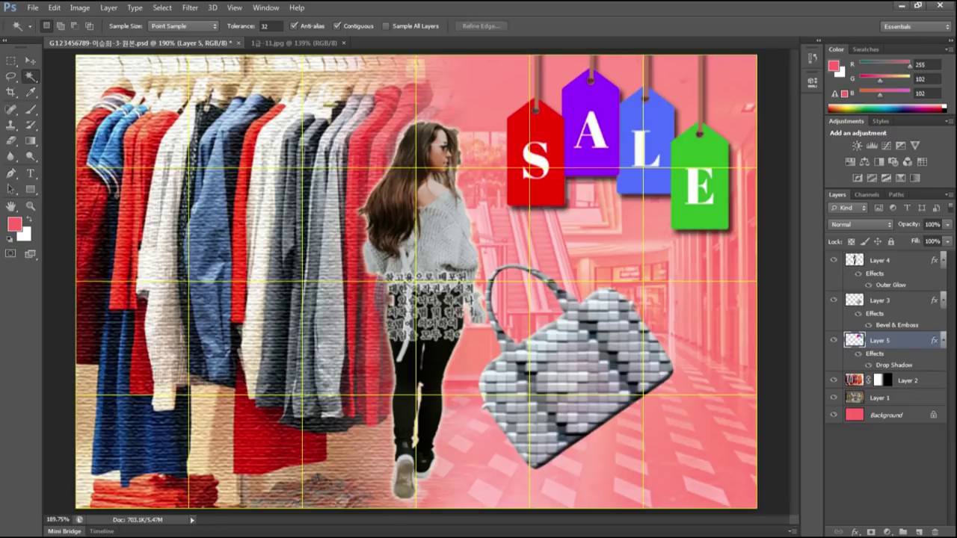
key(alt+Tab)
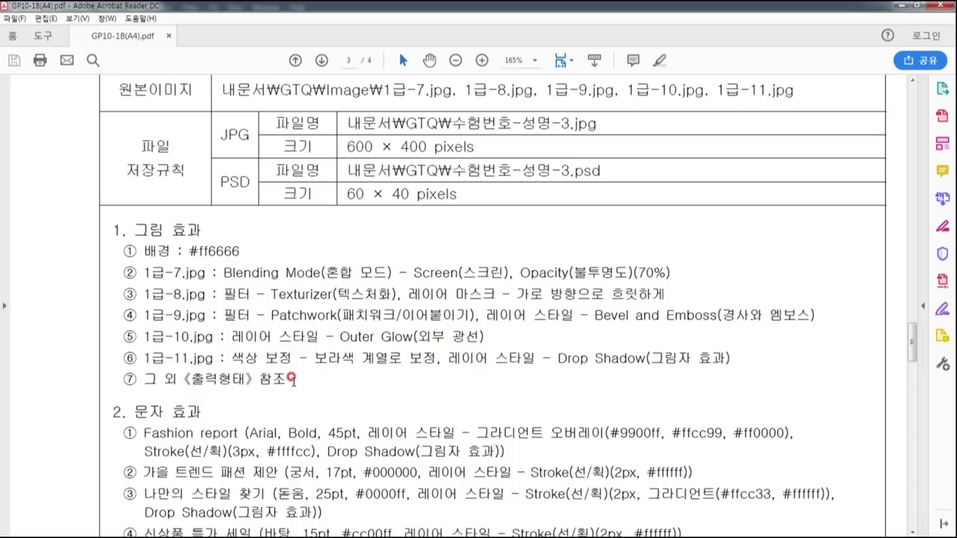
Close the 1급-11.jpg SALE tag source image in Photoshop
click(899, 8)
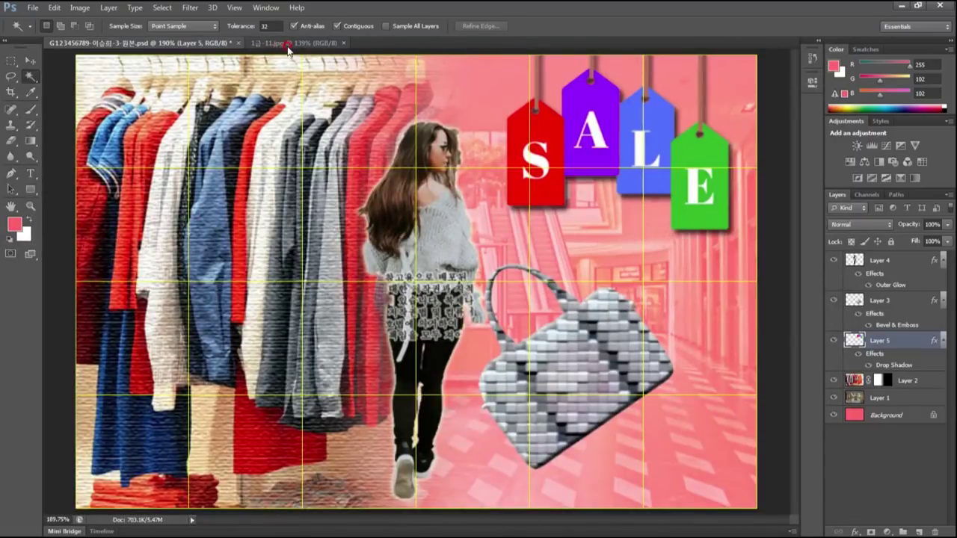
click(289, 42)
click(344, 43)
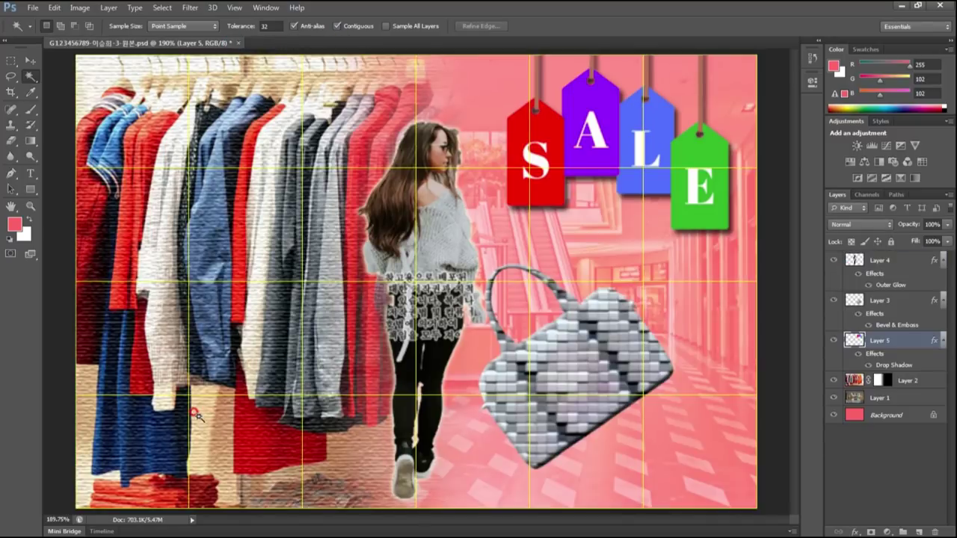
Select the 'Fashion report' title text in the exam PDF and return to Photoshop
key(alt+Tab)
scroll(396, 386, down, 3)
scroll(139, 252, down, 5)
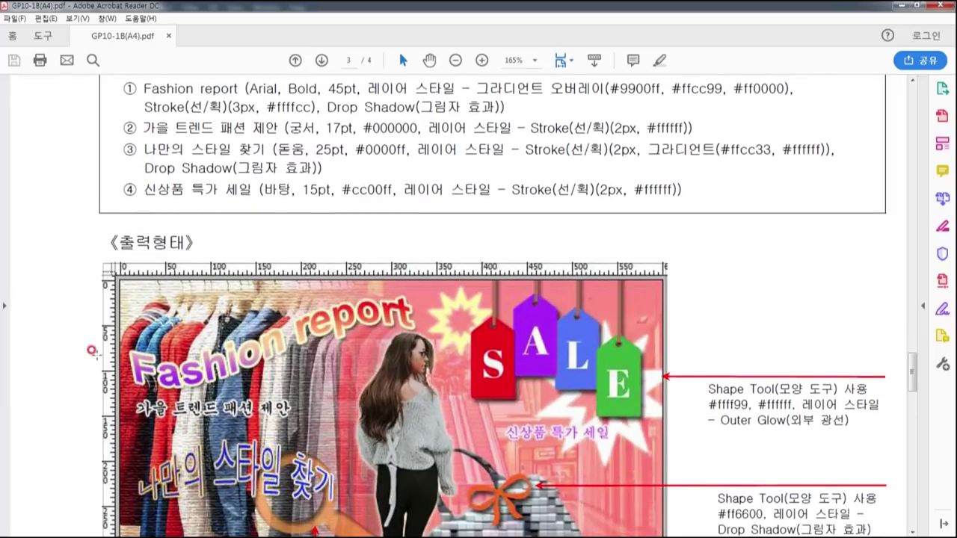
drag(142, 84, 224, 89)
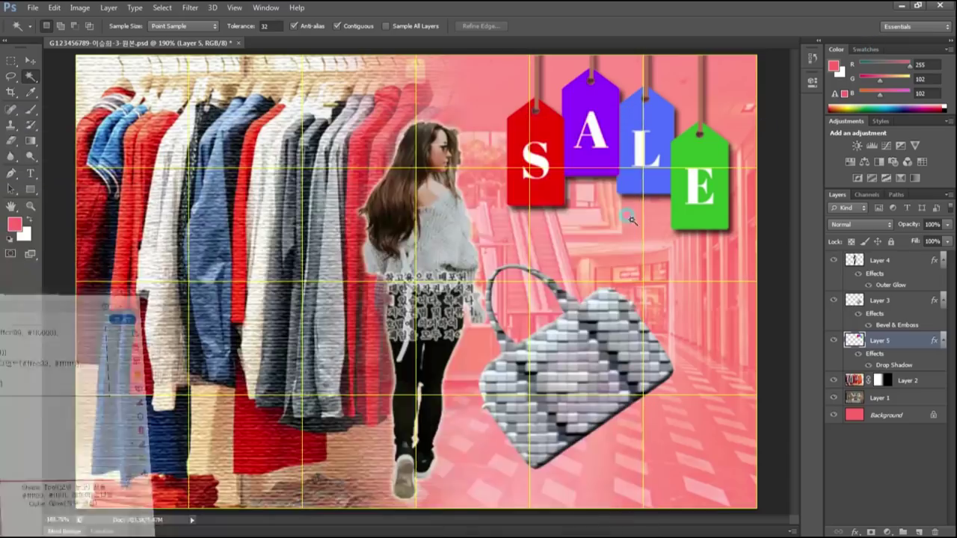
click(900, 6)
click(30, 175)
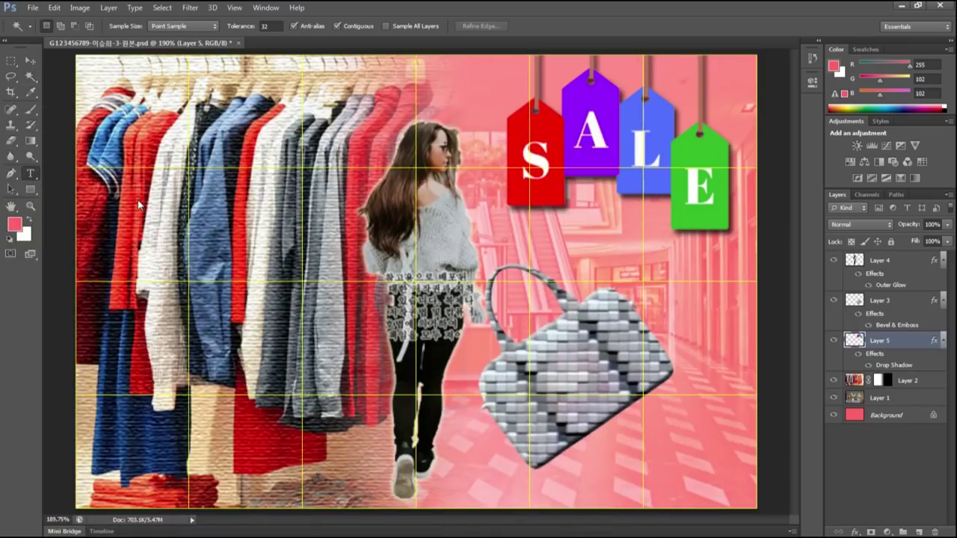
Paste 'Fashion report' as a new type layer near the top left
click(95, 138)
key(ctrl+v)
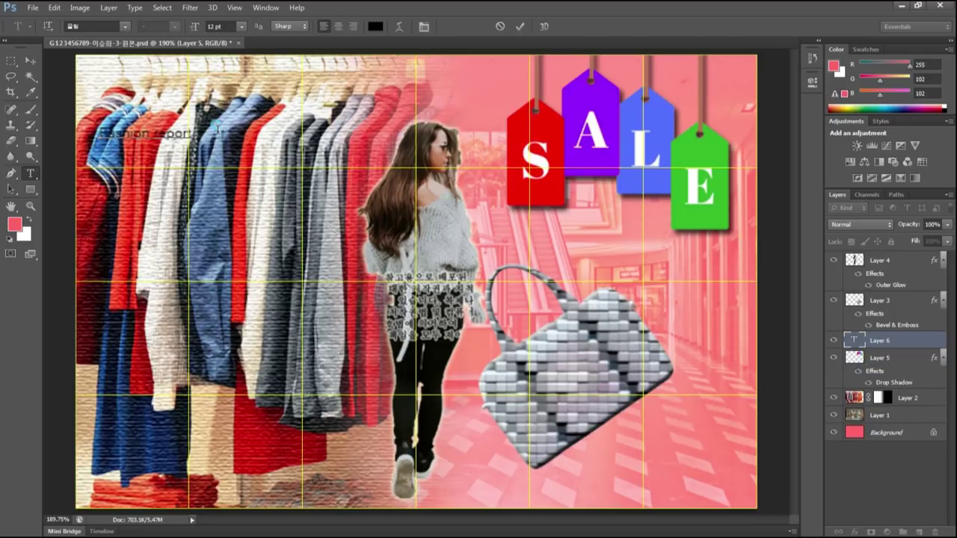
key(ctrl+a)
click(855, 340)
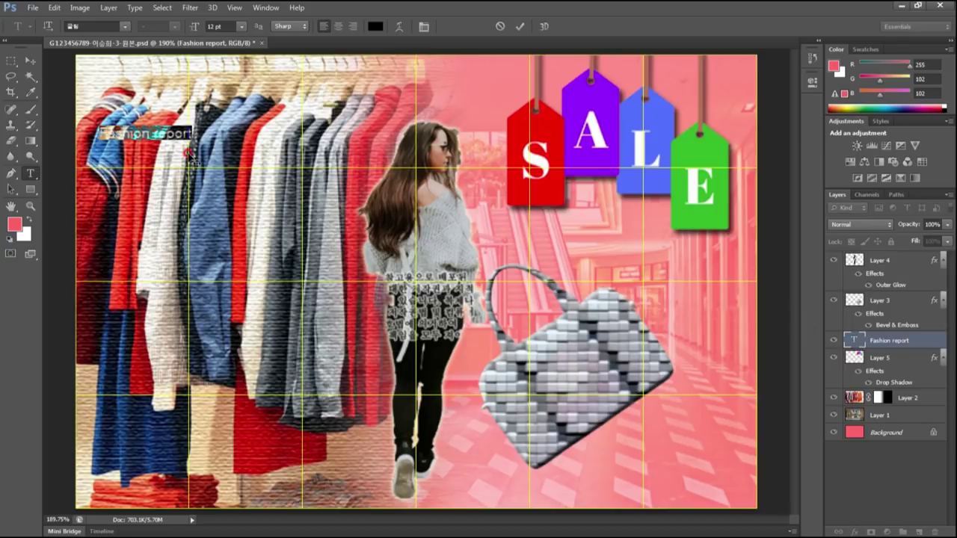
Set the title's font to Arial Bold at 45 pt
click(125, 26)
scroll(132, 294, down, 5)
scroll(240, 374, down, 5)
drag(260, 123, 260, 157)
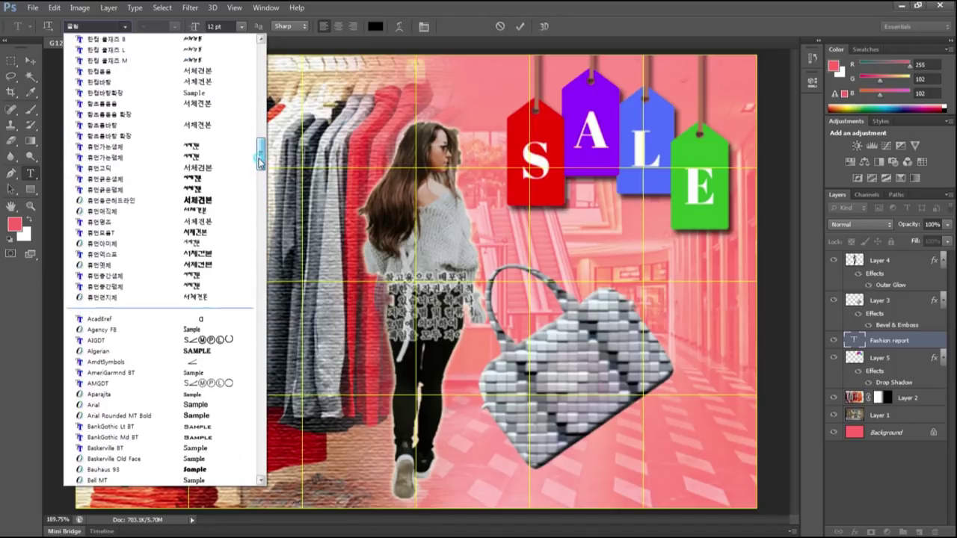
click(94, 406)
click(173, 26)
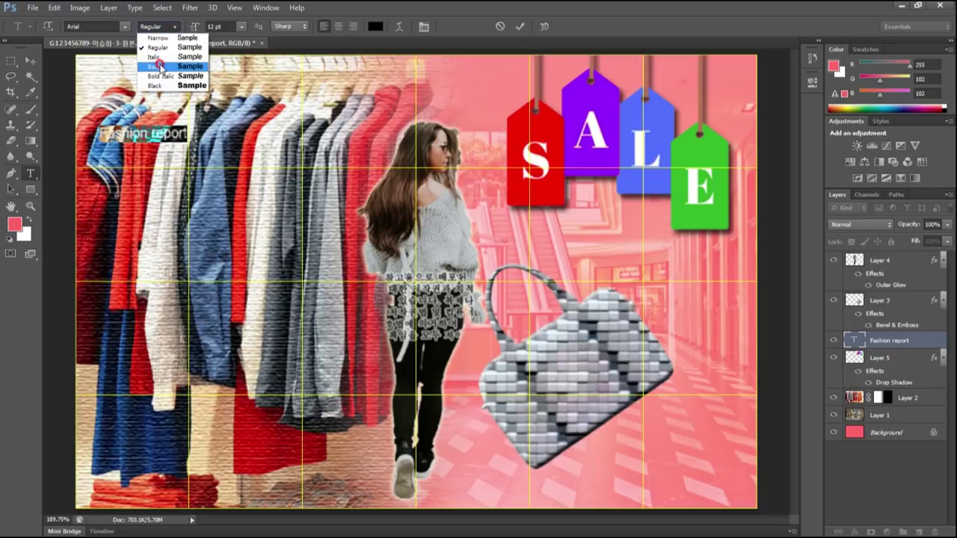
click(160, 54)
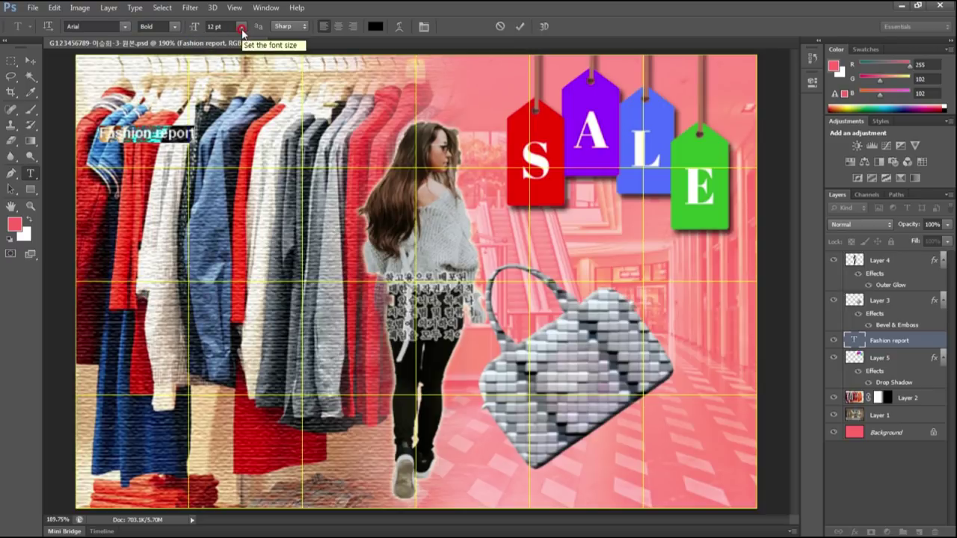
double_click(213, 26)
text(45)
key(Return)
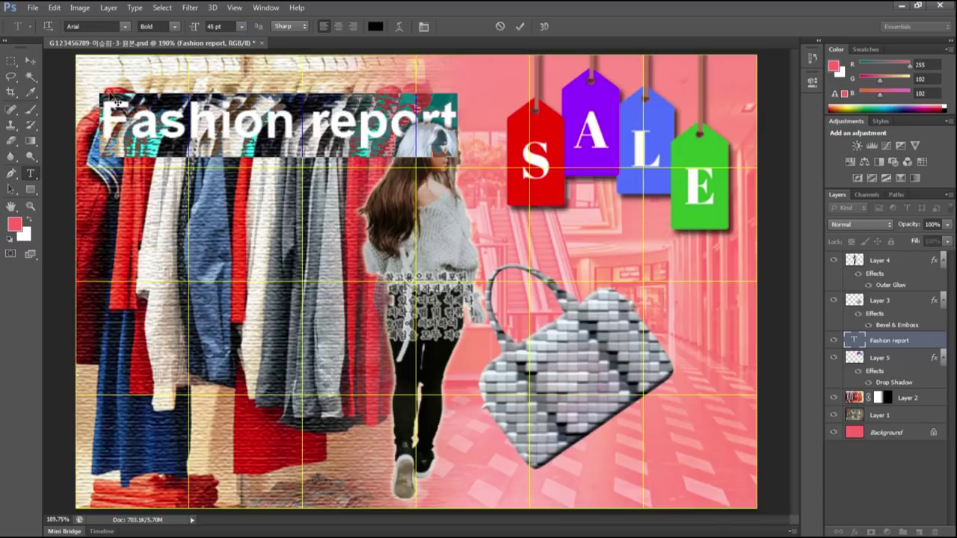
click(521, 26)
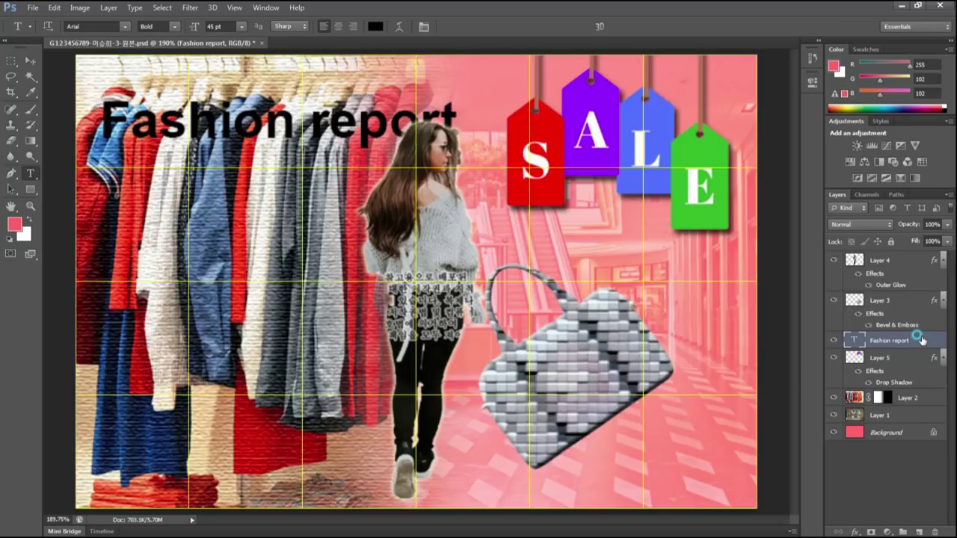
Add a Gradient Overlay to the title and make its left stop purple 9900ff
double_click(923, 340)
click(568, 243)
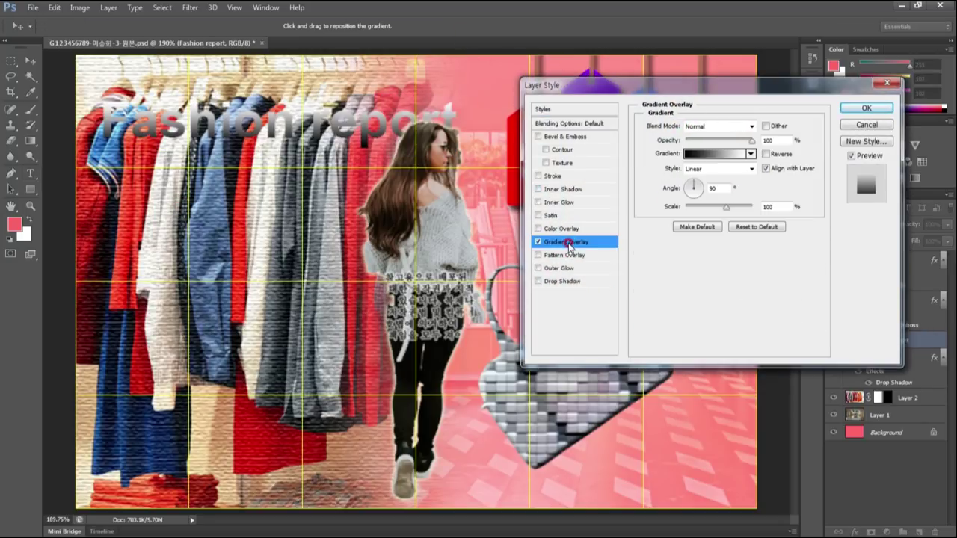
click(714, 153)
drag(364, 283, 361, 283)
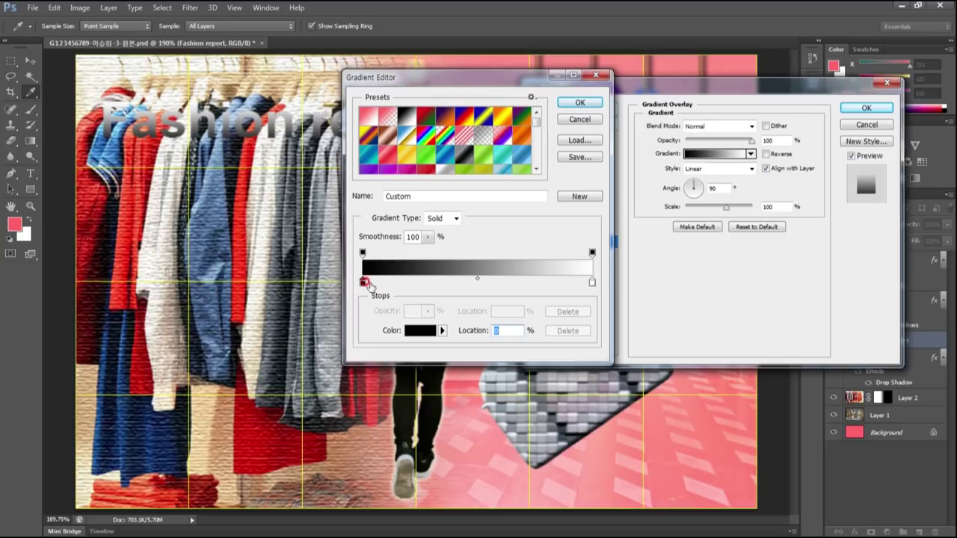
double_click(363, 283)
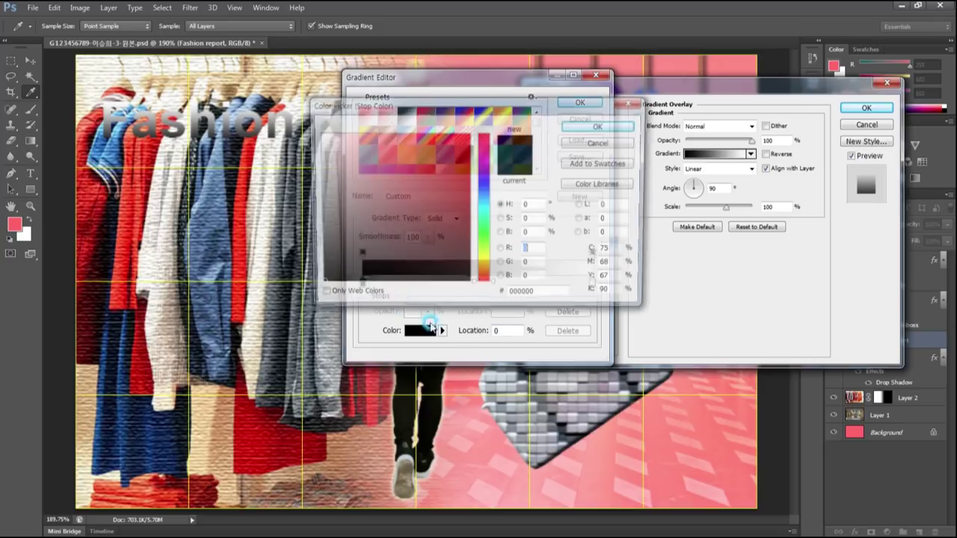
text(9)
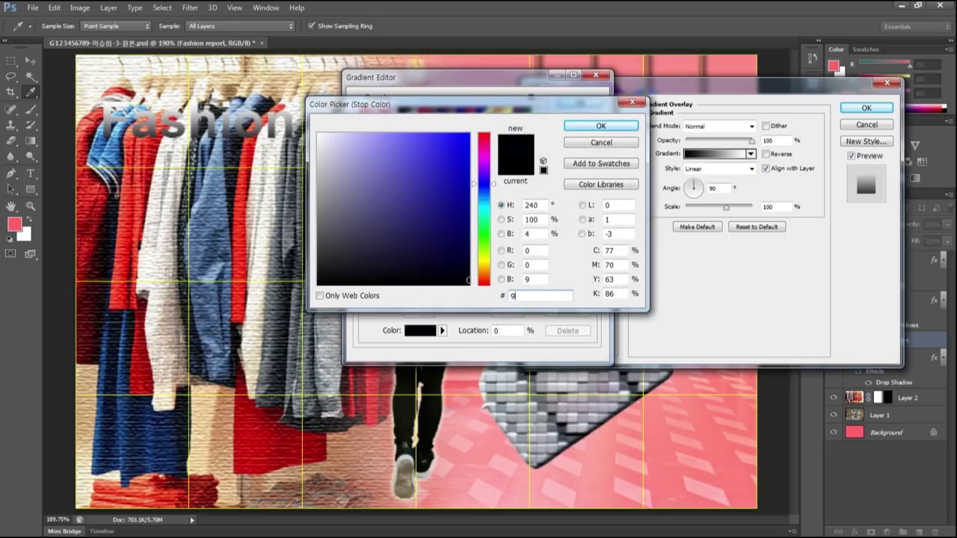
text(900f)
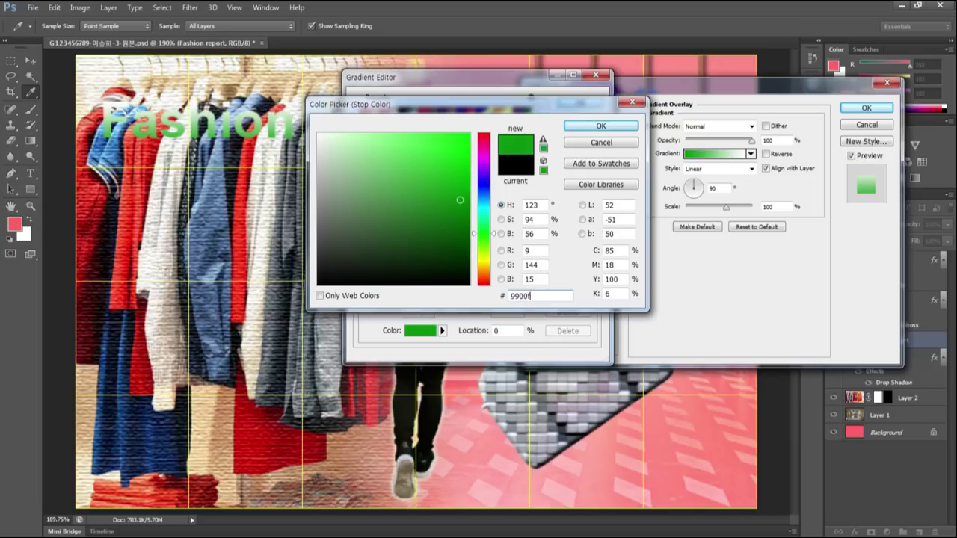
text(f)
click(598, 127)
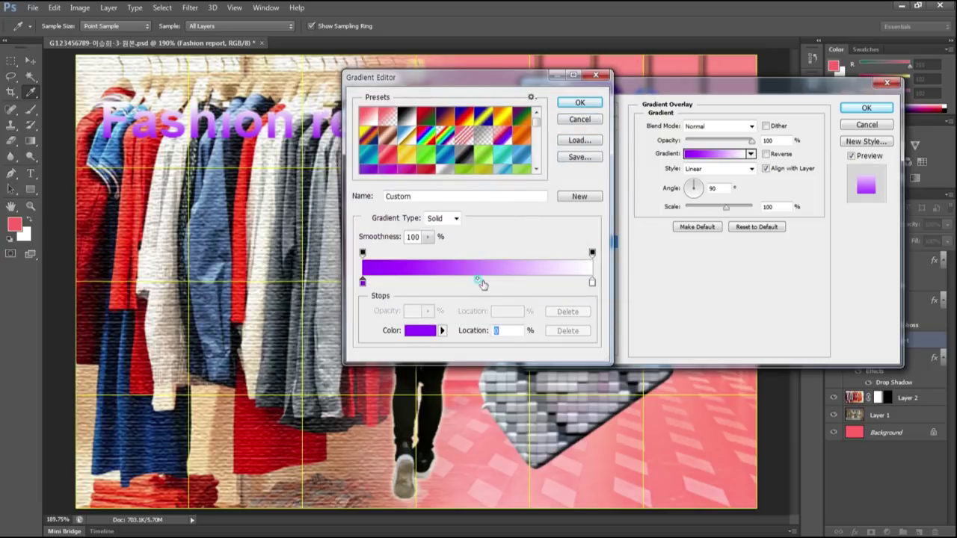
Try a peach ffcc99 middle stop and a red right stop, then cancel the gradient edits
click(480, 283)
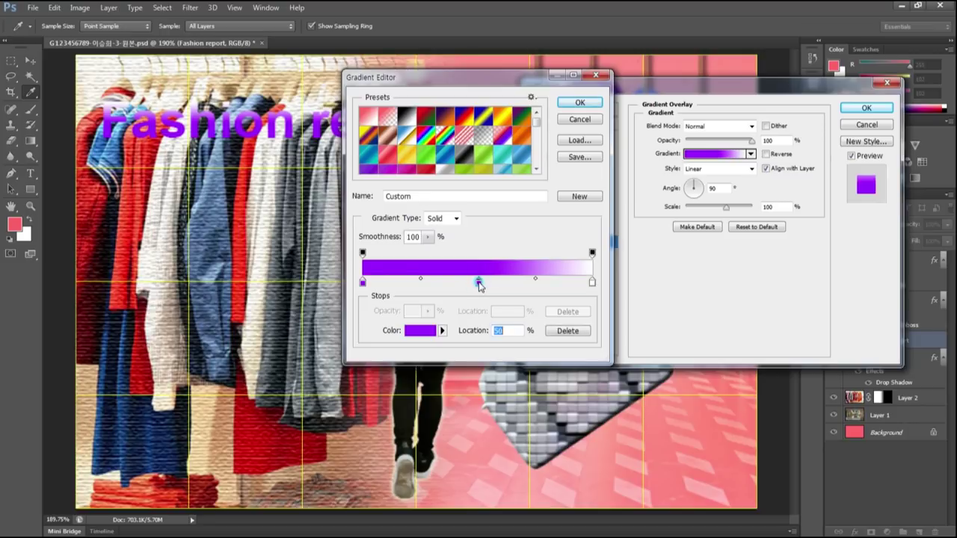
double_click(479, 282)
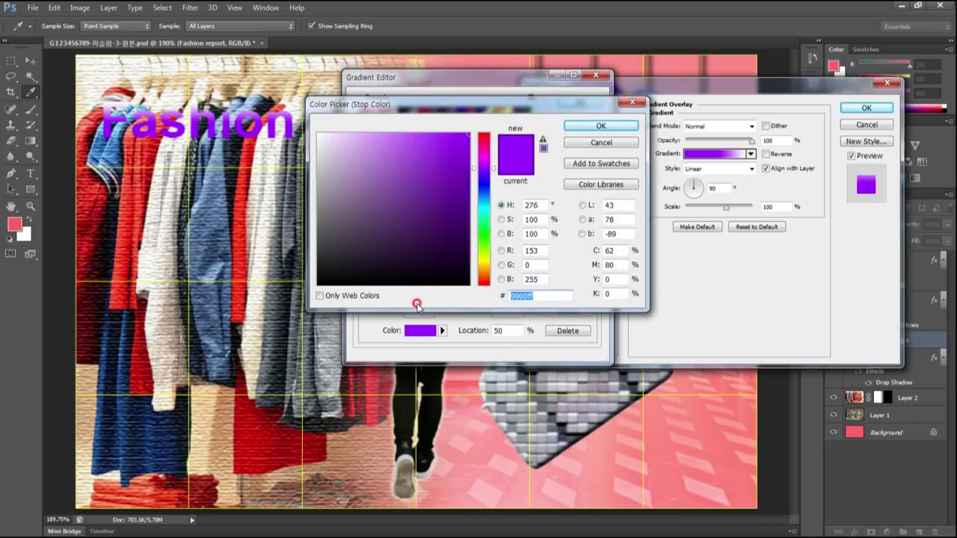
text(ff)
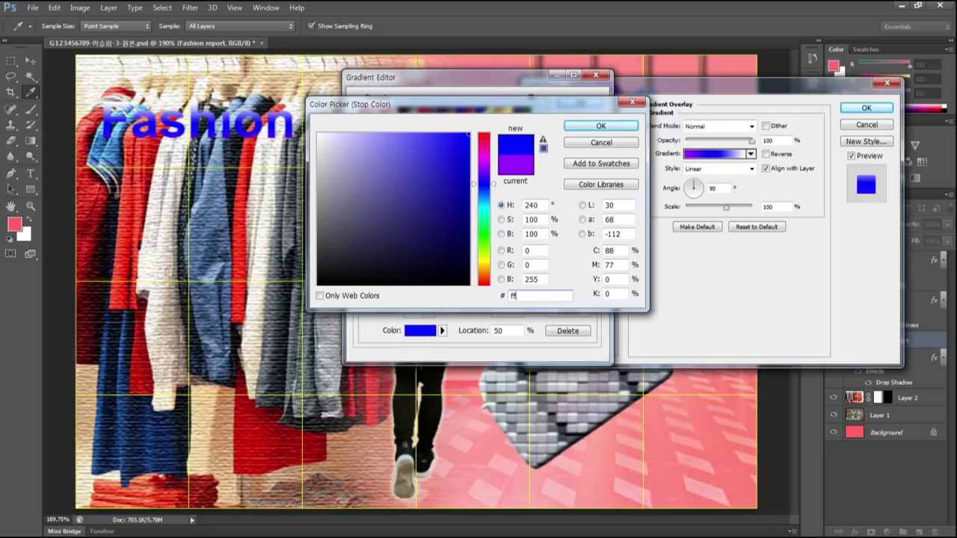
text(cc99)
click(600, 125)
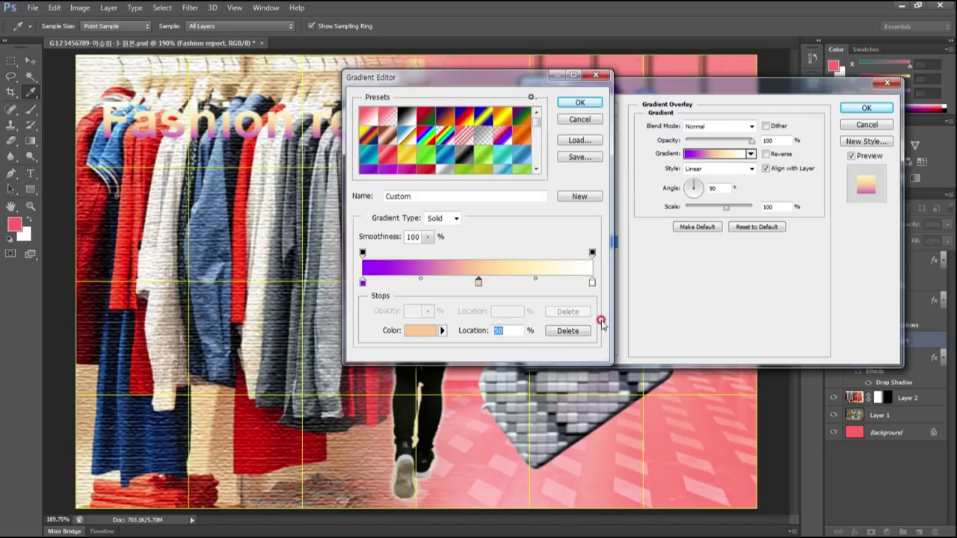
click(584, 281)
double_click(590, 282)
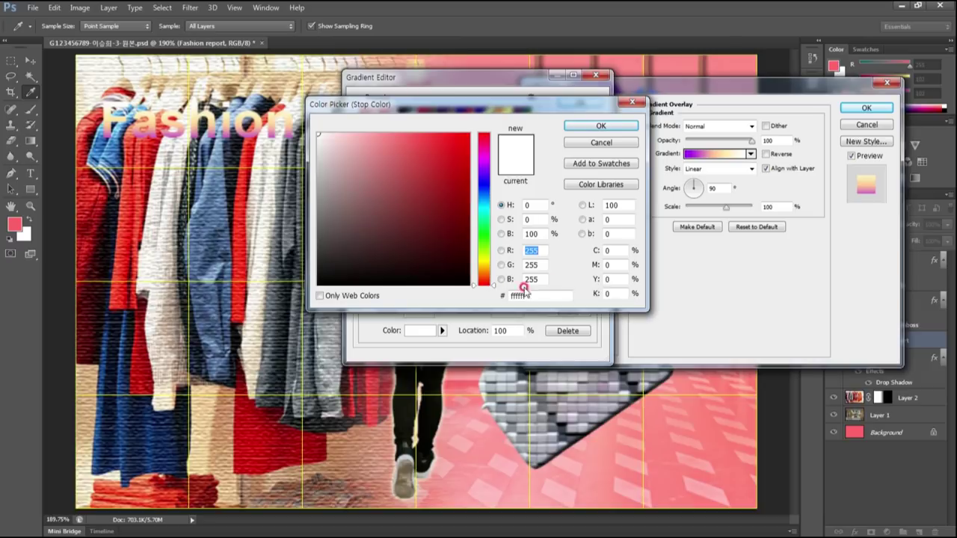
drag(527, 295, 511, 293)
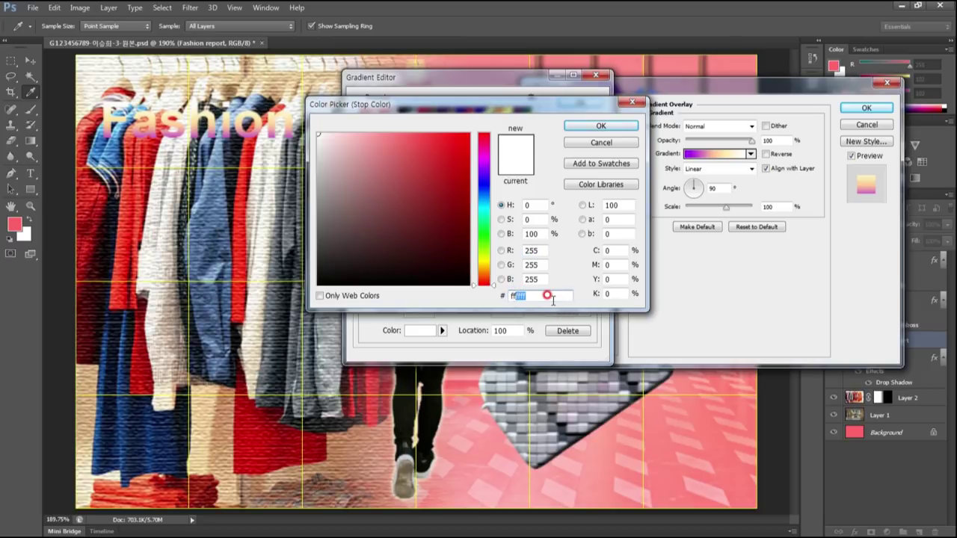
text(0000)
click(601, 126)
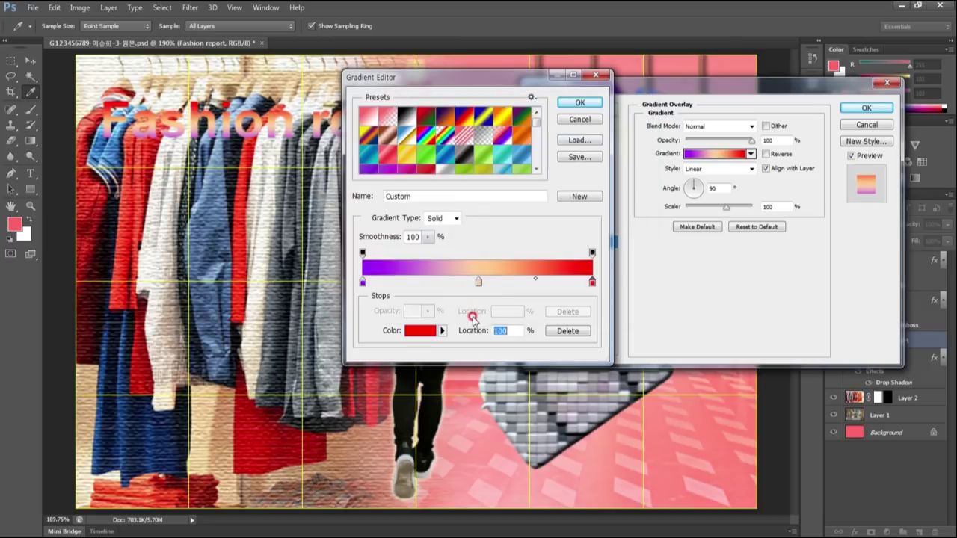
click(596, 74)
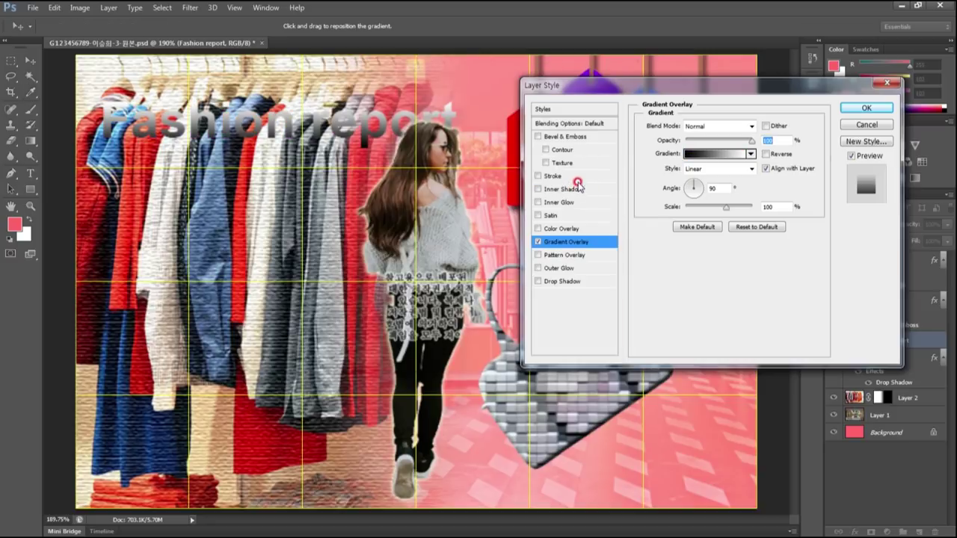
Set the gradient's left stop to purple 9900ff and add a middle stop at location 51
click(710, 155)
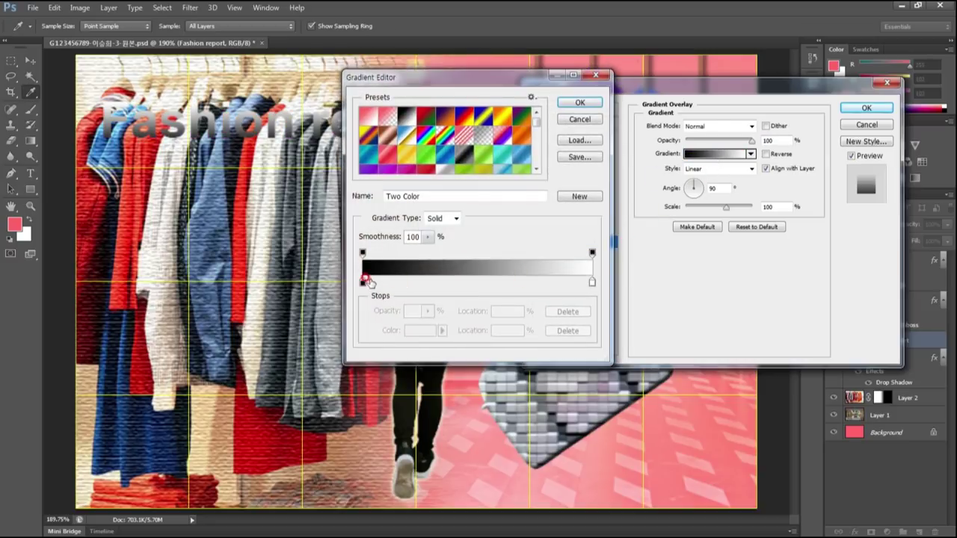
double_click(366, 282)
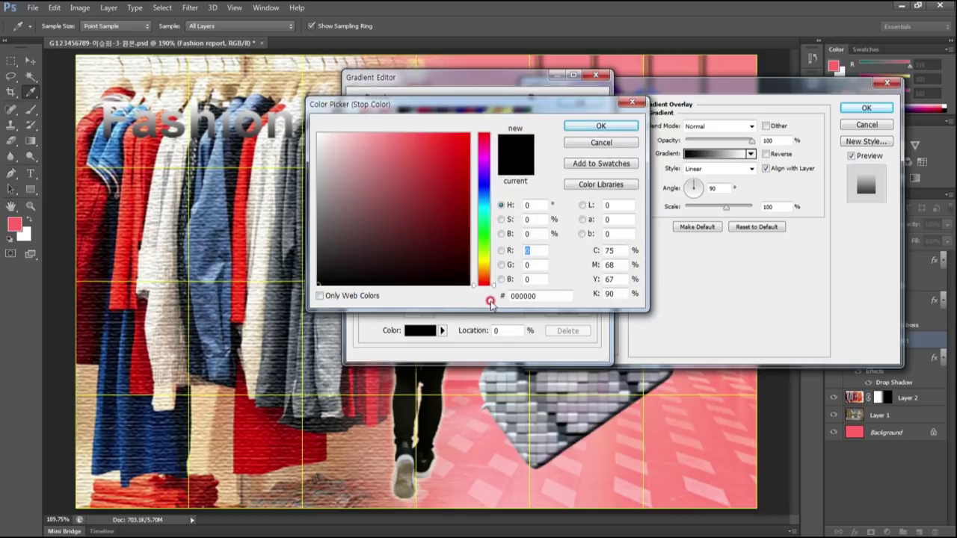
drag(540, 295, 505, 294)
text(9900ff)
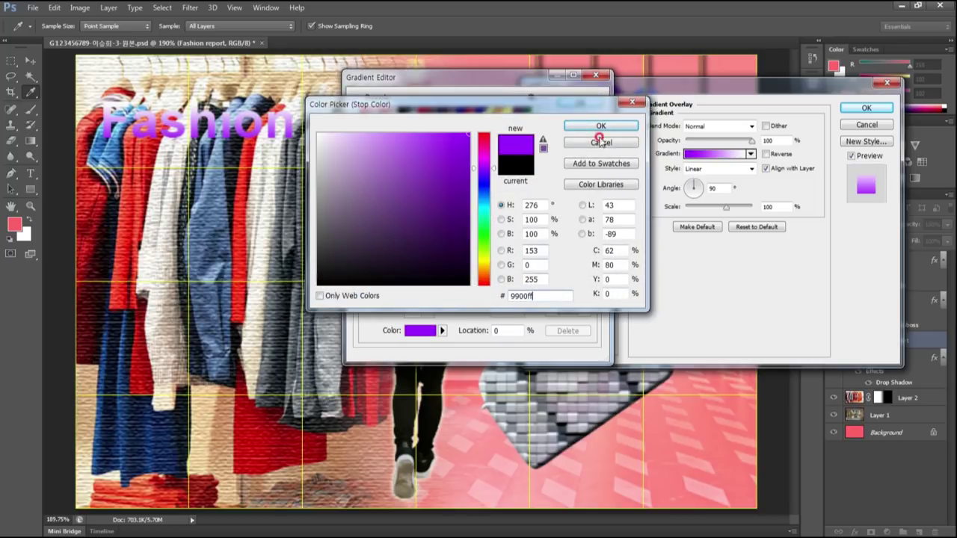
click(601, 126)
click(476, 283)
drag(477, 284, 480, 285)
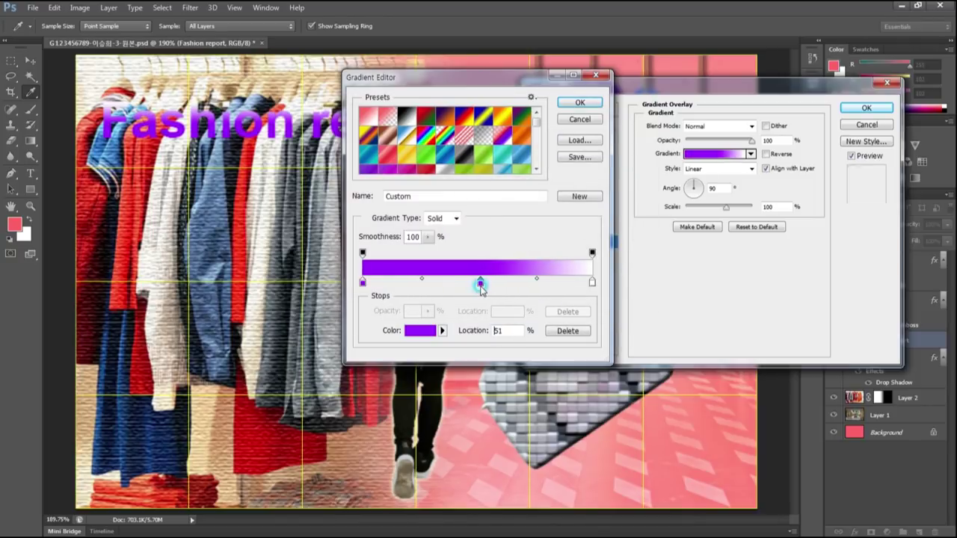
Colour the middle stop ffcc99 and the right stop ff0000, and accept the gradient
click(427, 333)
click(522, 295)
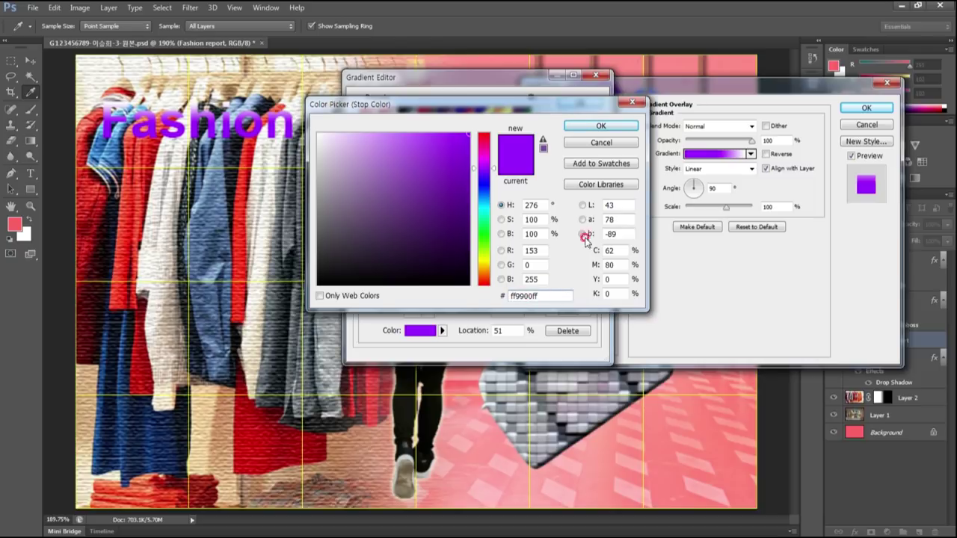
drag(540, 296, 450, 300)
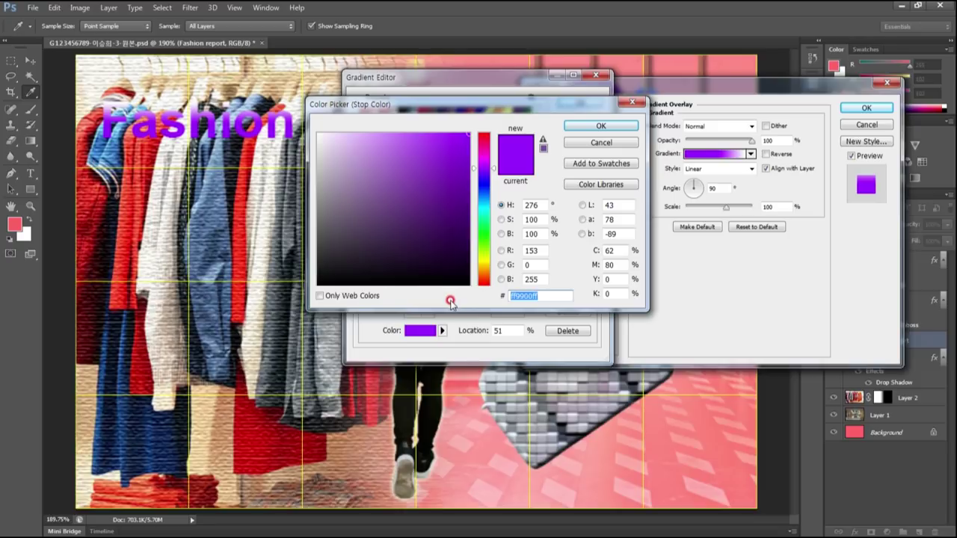
text(ffcc9)
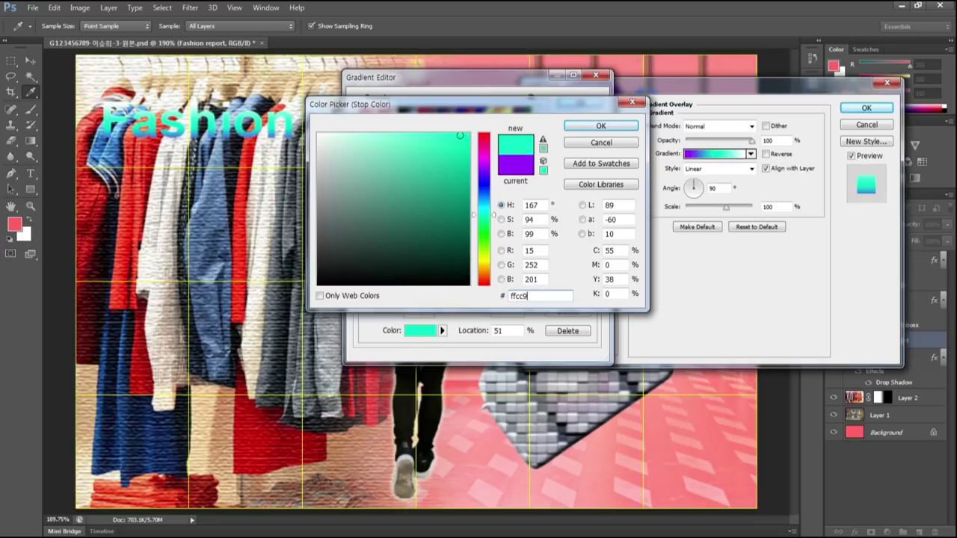
text(9)
click(618, 129)
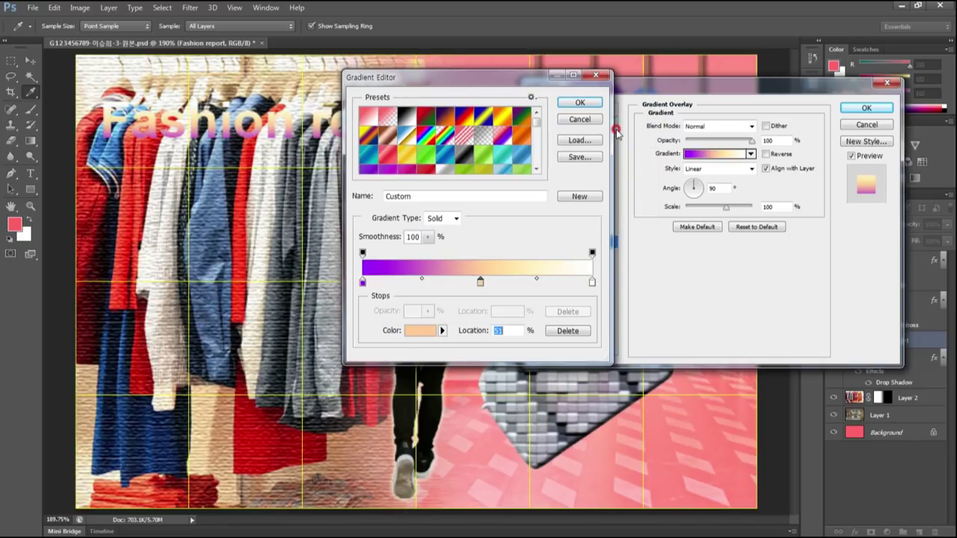
click(592, 282)
click(425, 332)
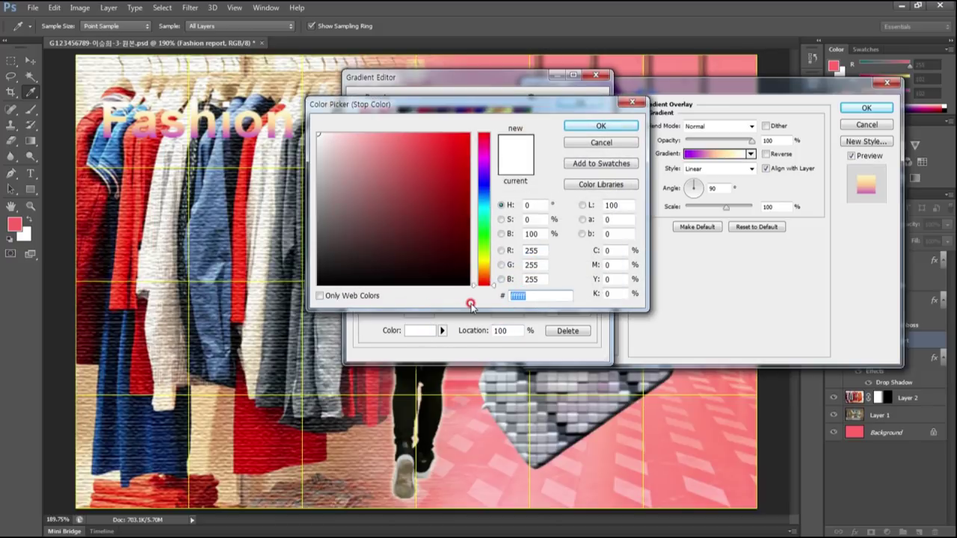
text(ff0000)
click(600, 126)
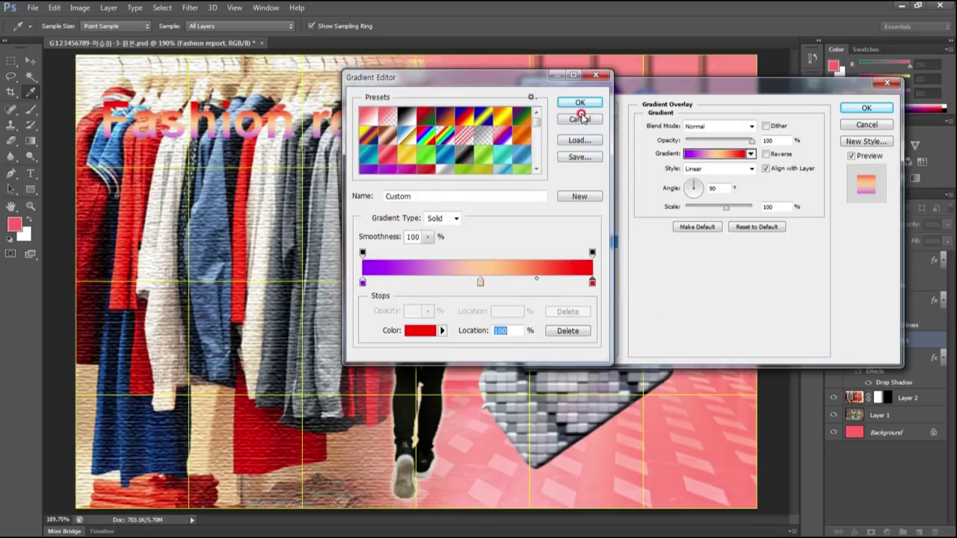
click(593, 107)
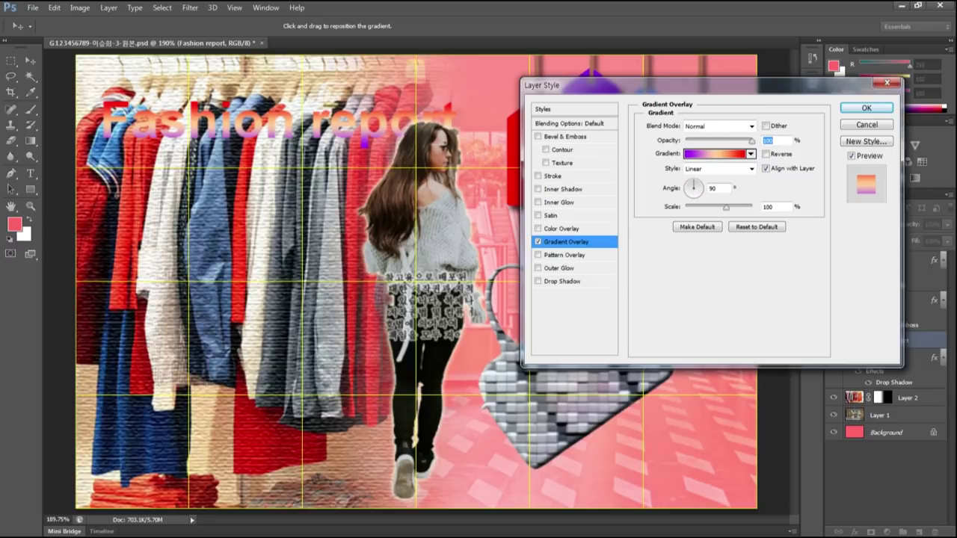
key(alt+Tab)
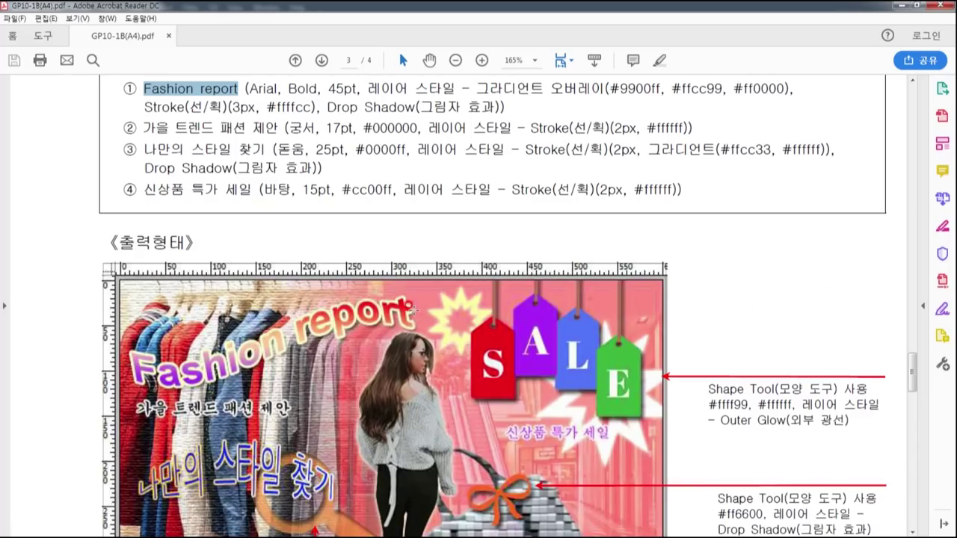
Set the title's Gradient Overlay angle to 0° so it runs horizontally
click(900, 6)
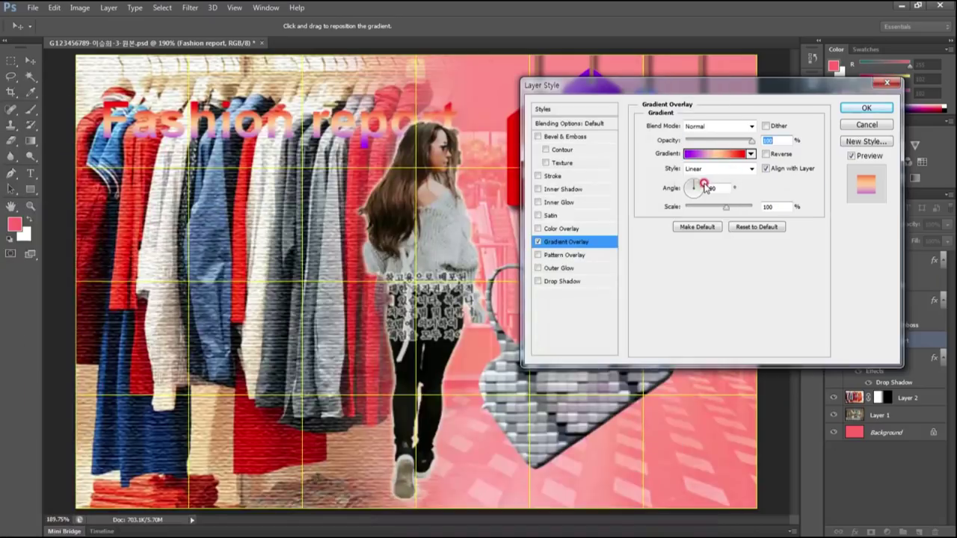
double_click(712, 188)
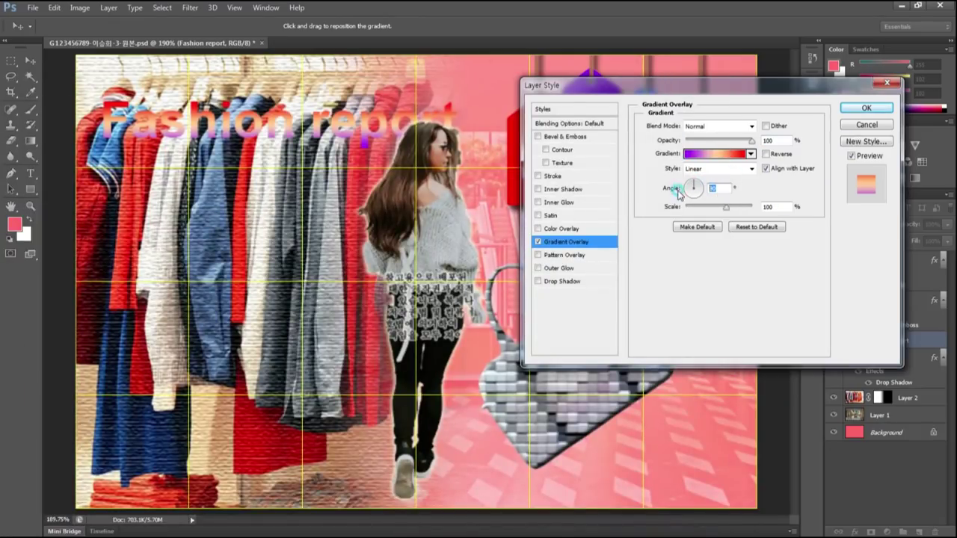
text(0)
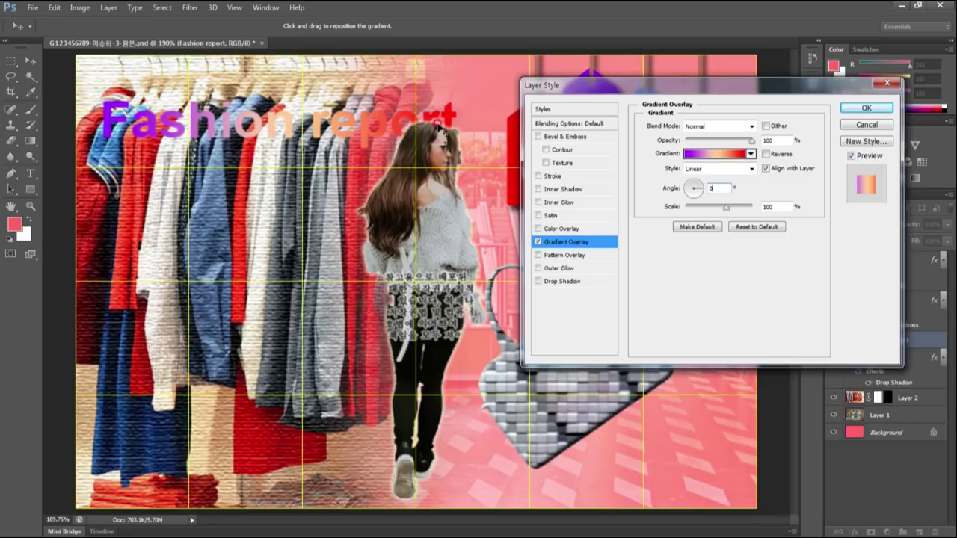
click(864, 108)
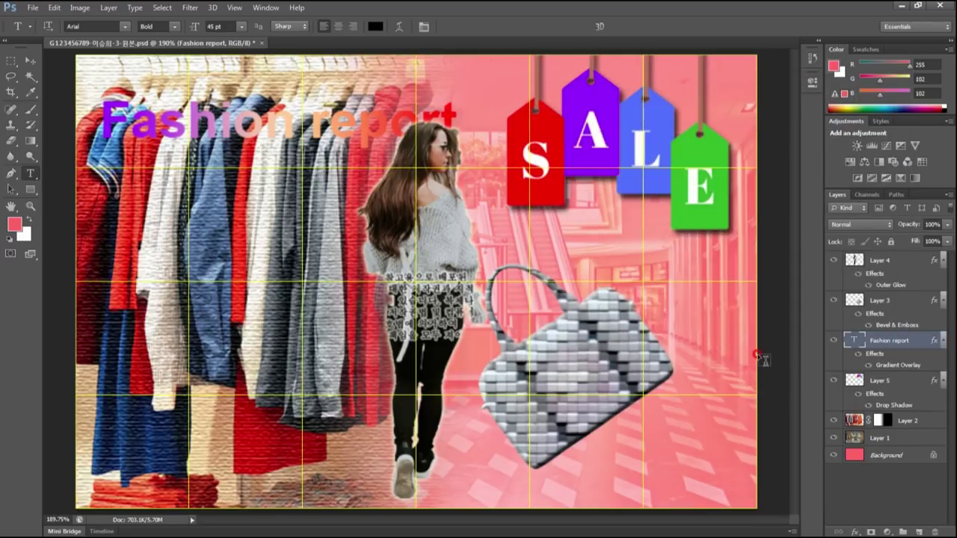
Add a 3 px ffffcc pale yellow stroke and a drop shadow to the title
double_click(918, 340)
click(561, 176)
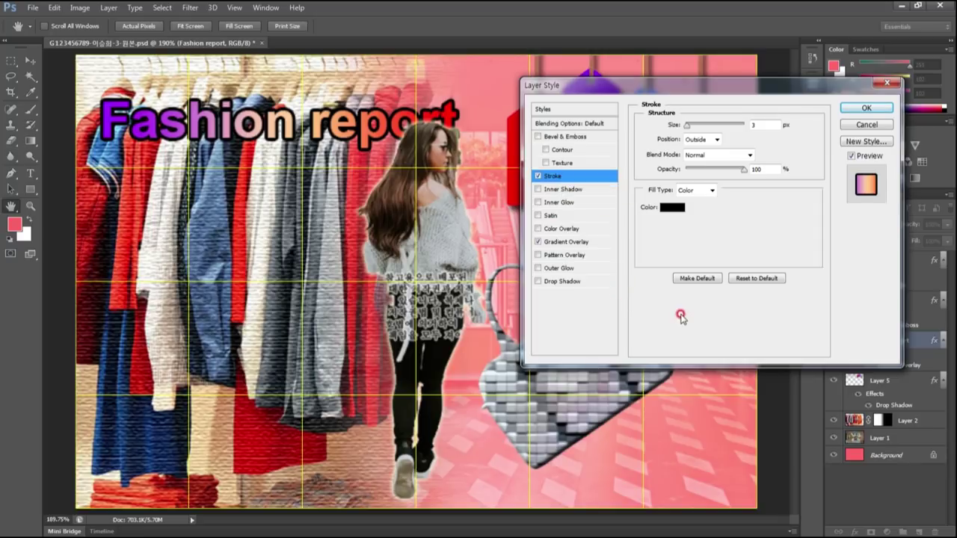
click(673, 208)
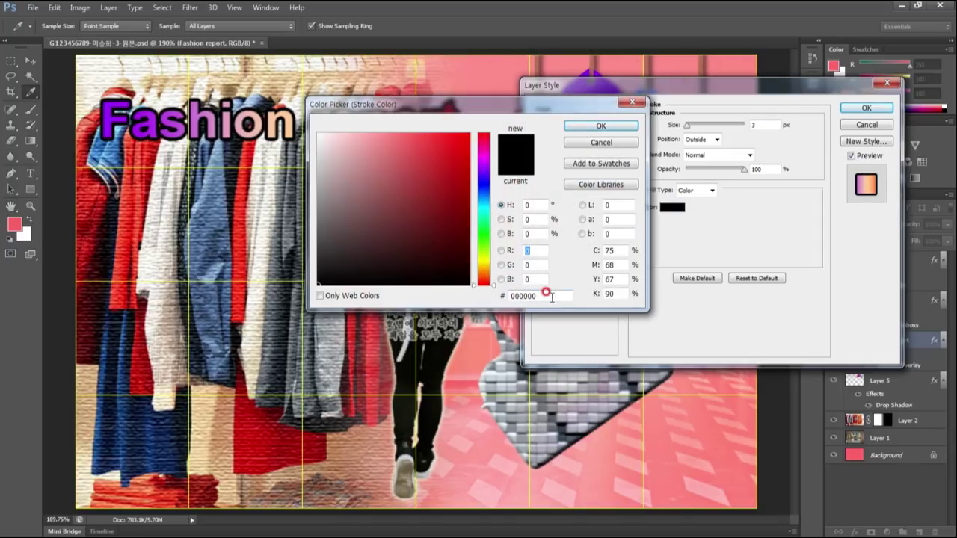
text(ffff)
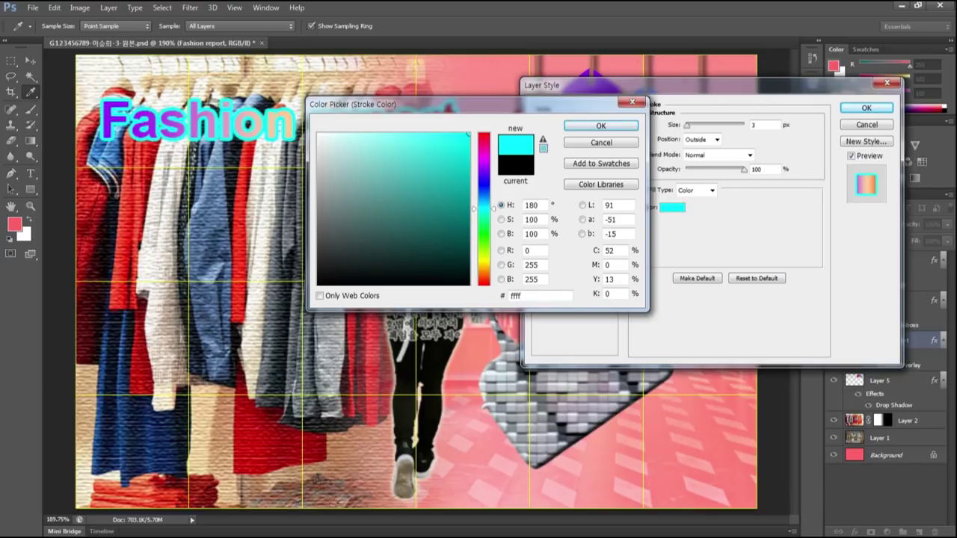
text(cc)
click(596, 138)
click(716, 278)
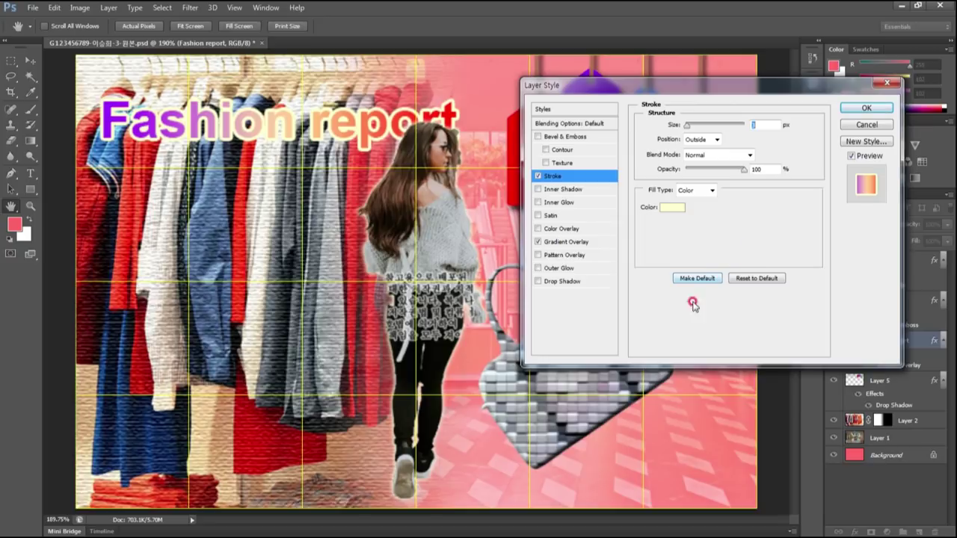
click(565, 282)
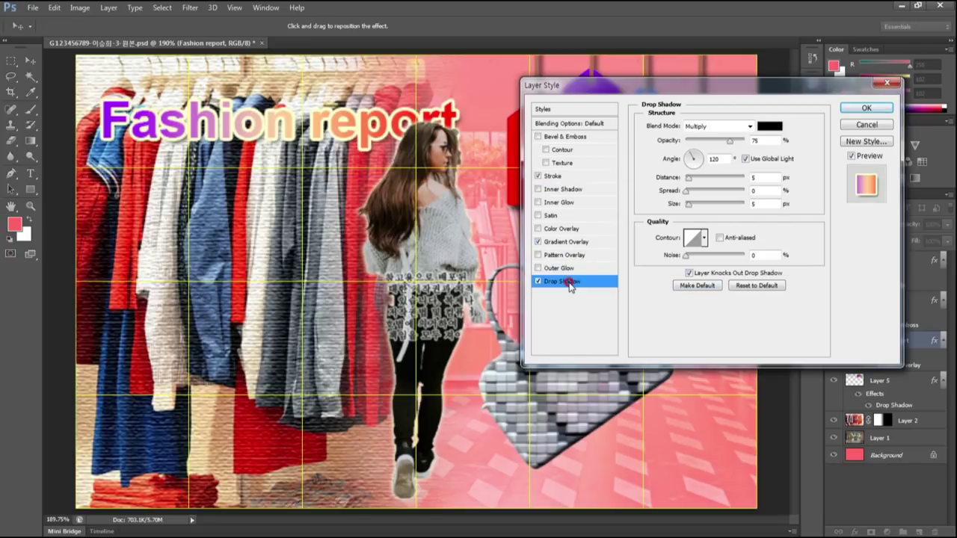
click(856, 108)
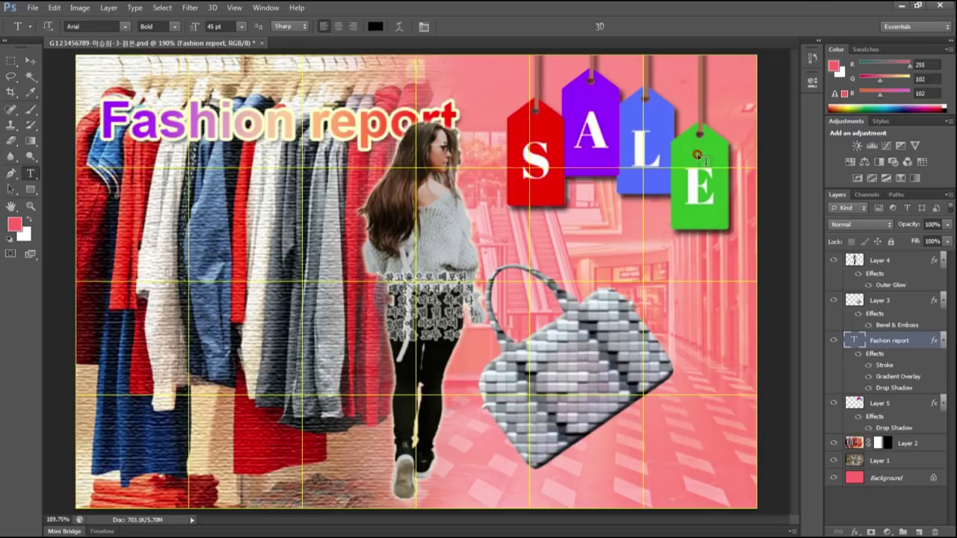
Warp the Fashion report title with the Flag style at +50 bend
click(402, 28)
click(472, 145)
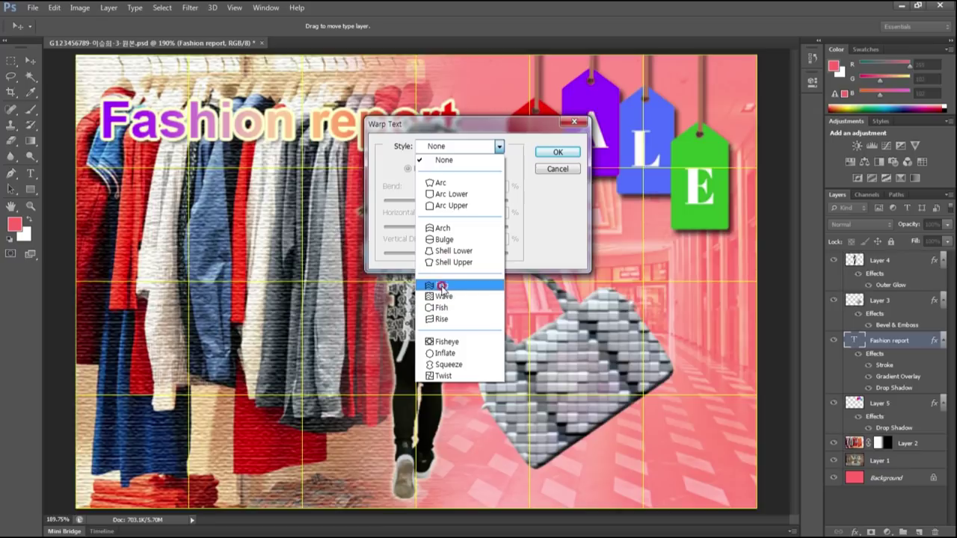
click(441, 287)
drag(524, 127, 752, 176)
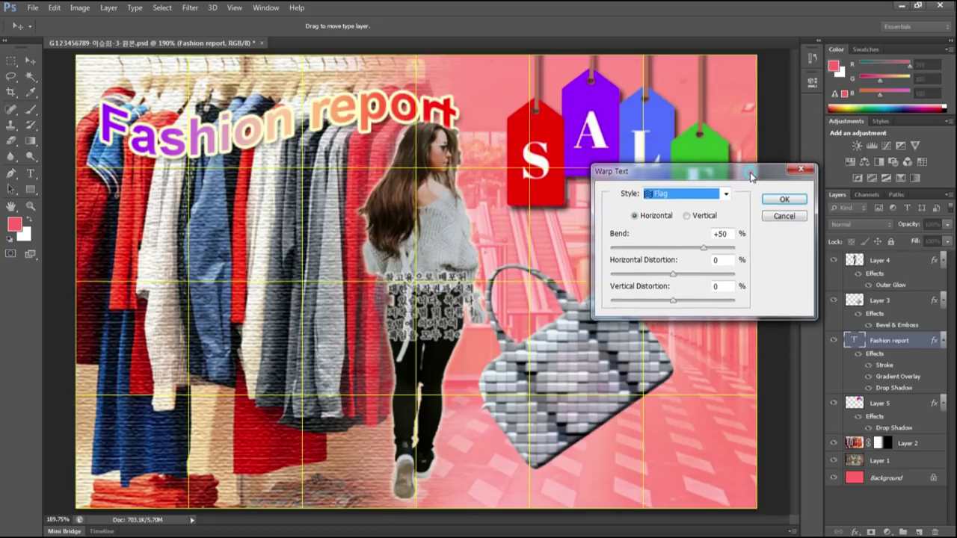
click(783, 195)
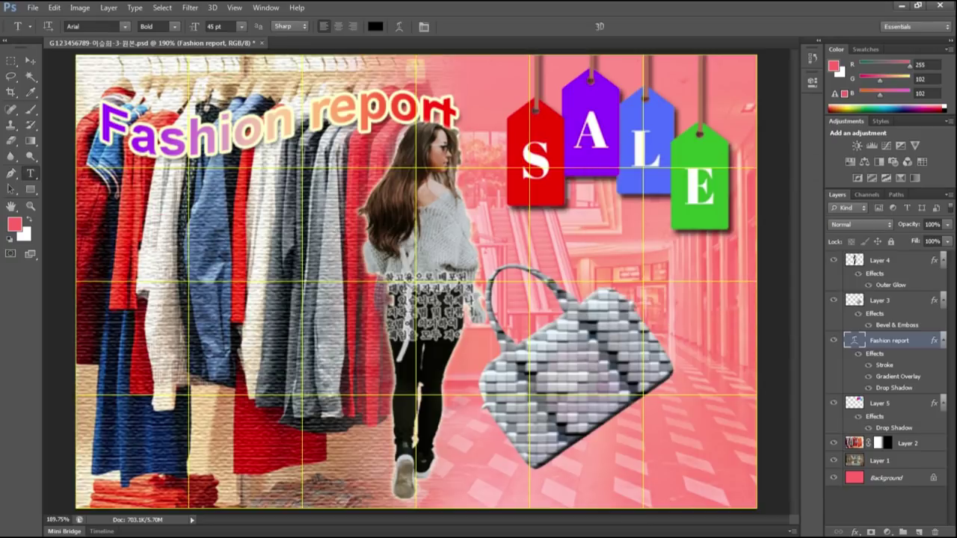
key(alt+Tab)
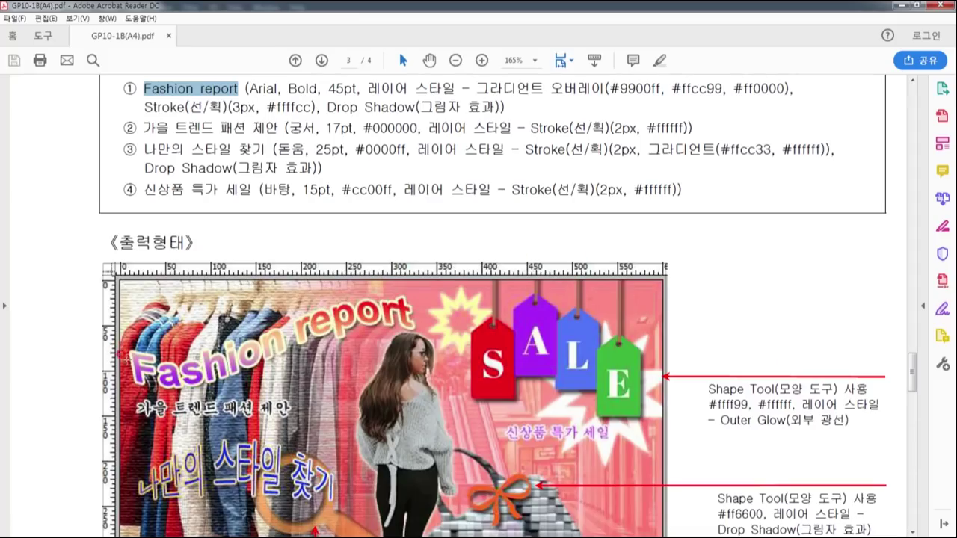
key(alt+Tab)
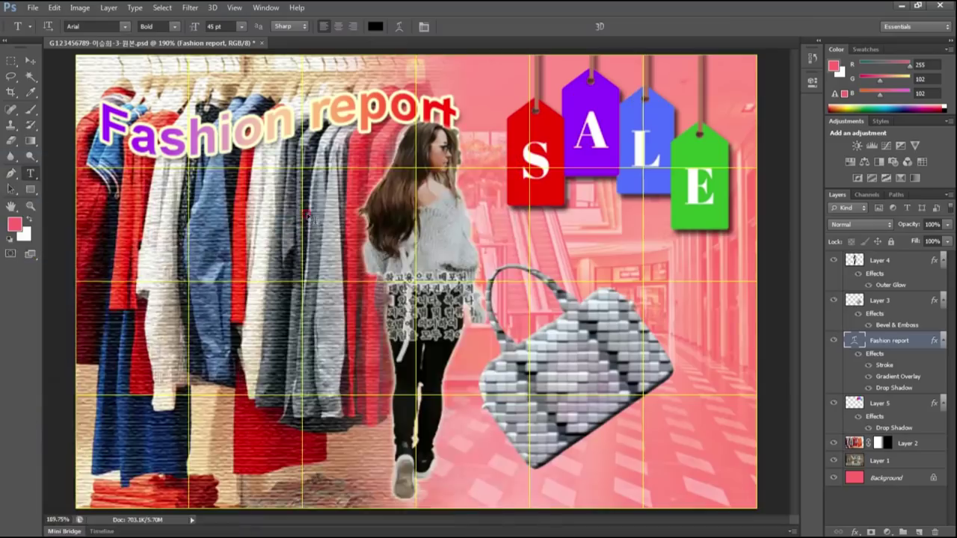
Rotate the Fashion report title about 7° counterclockwise and move it slightly lower
key(ctrl+t)
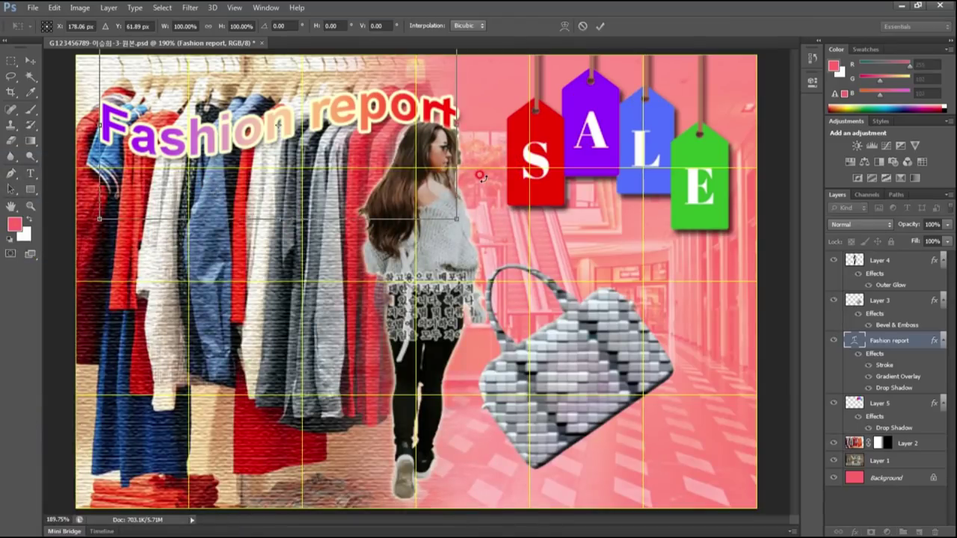
drag(478, 223, 492, 208)
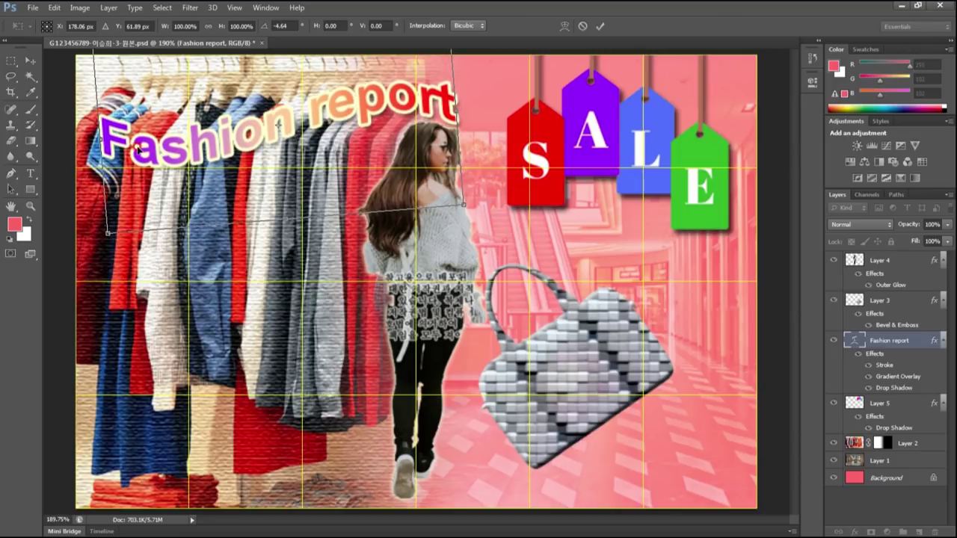
drag(138, 151, 146, 181)
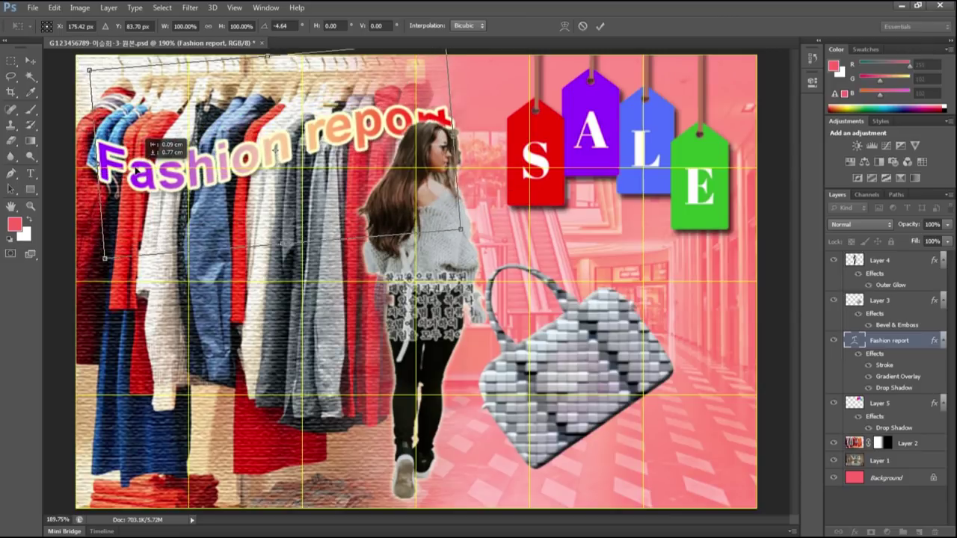
drag(462, 236, 471, 231)
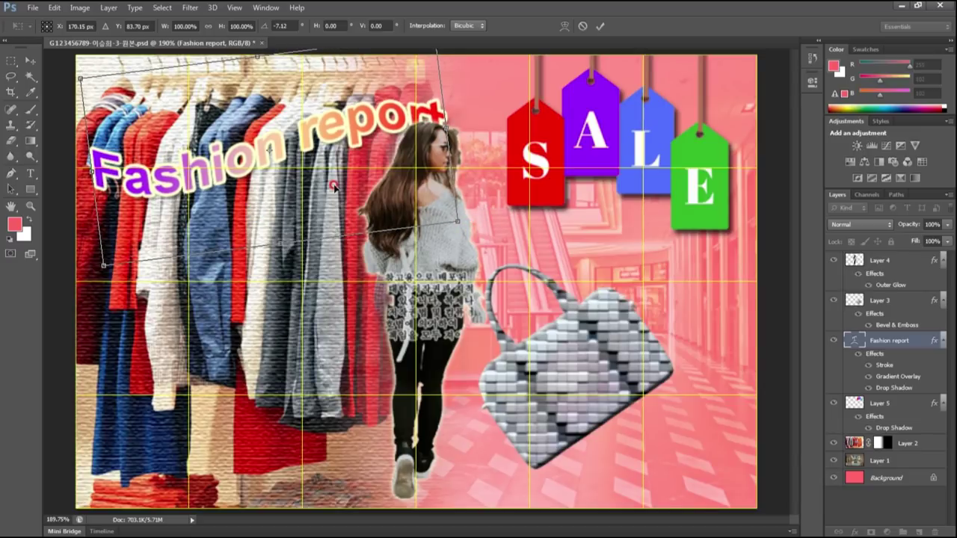
key(Return)
key(t)
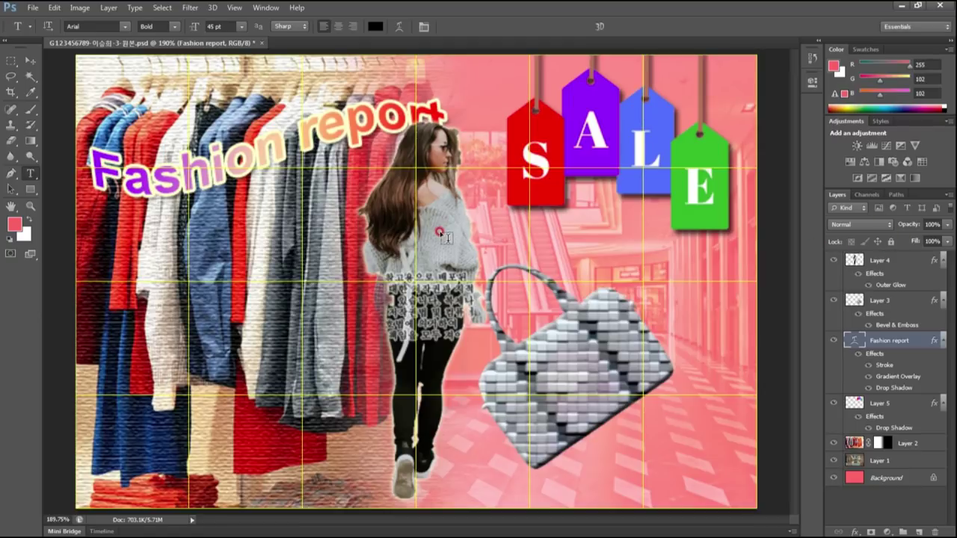
Scale the woman on Layer 4 down to about 95%
click(31, 60)
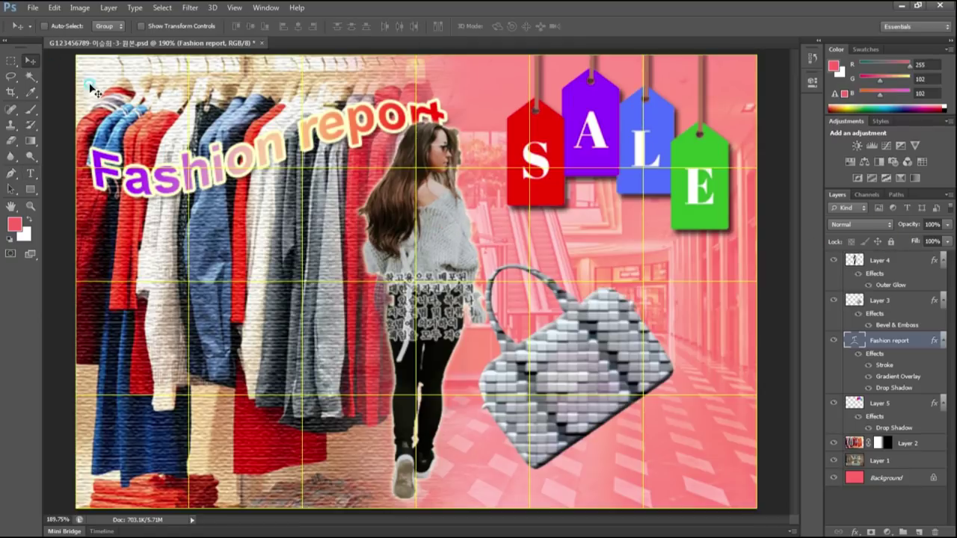
ctrl+click(442, 228)
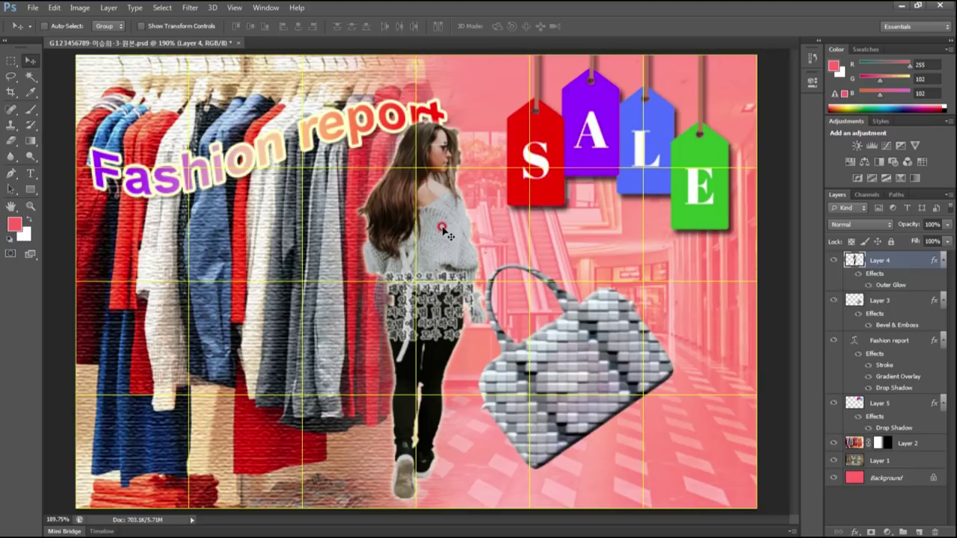
key(ctrl+t)
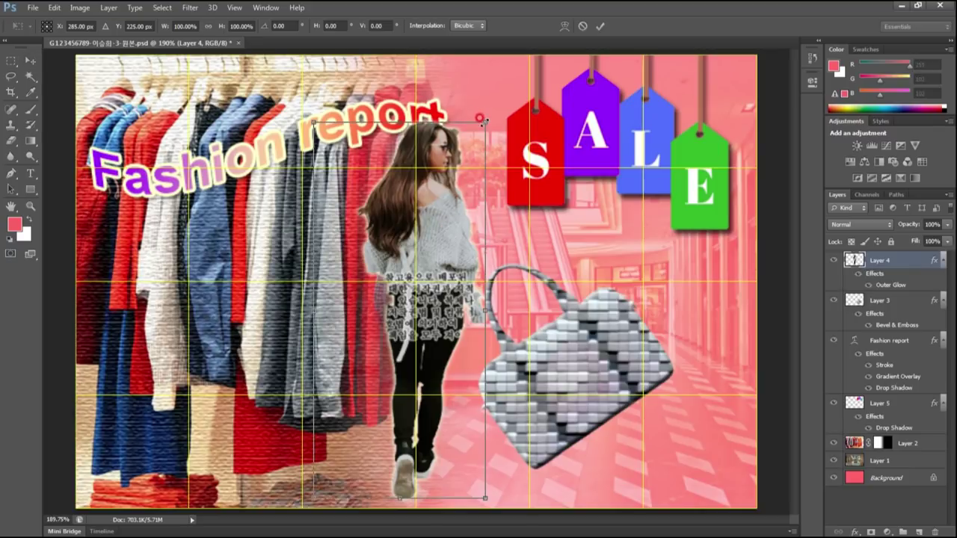
drag(482, 119, 476, 142)
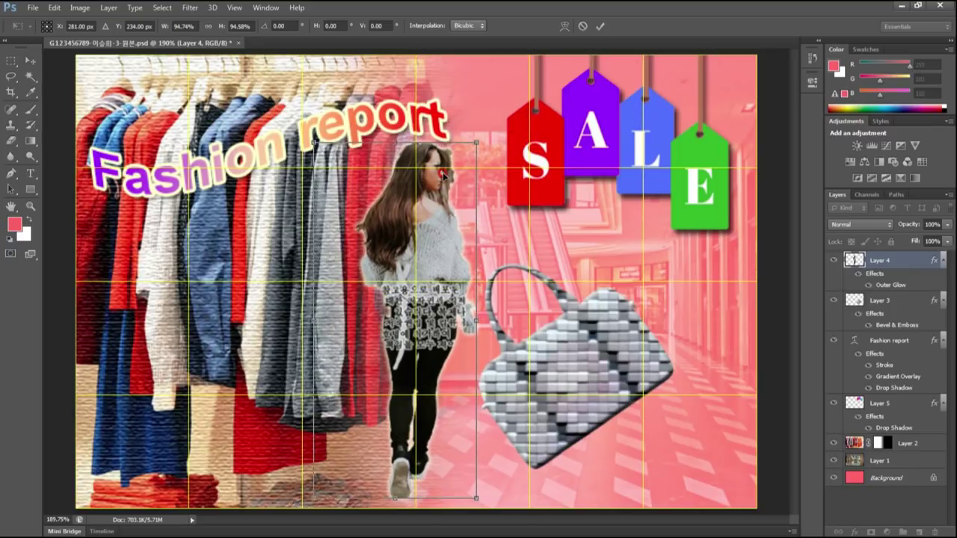
key(Return)
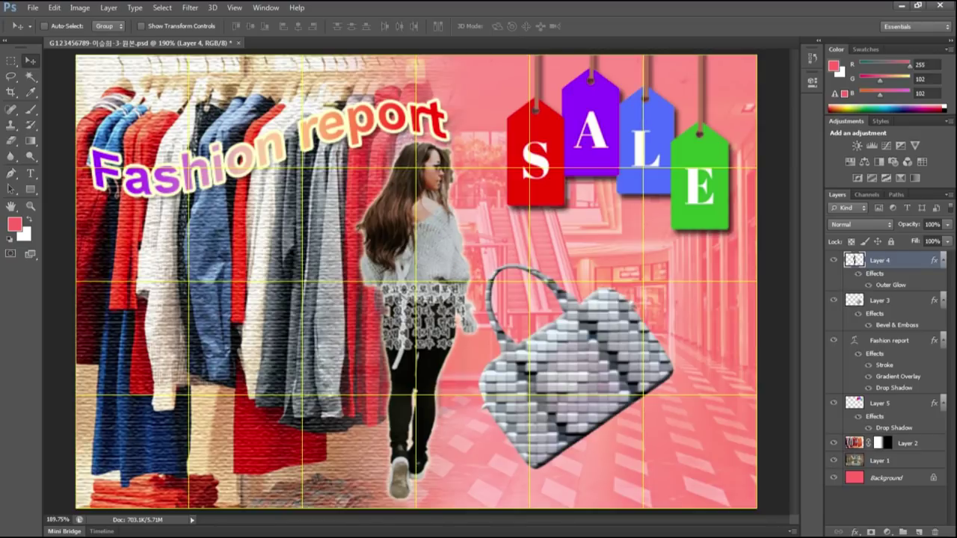
click(25, 441)
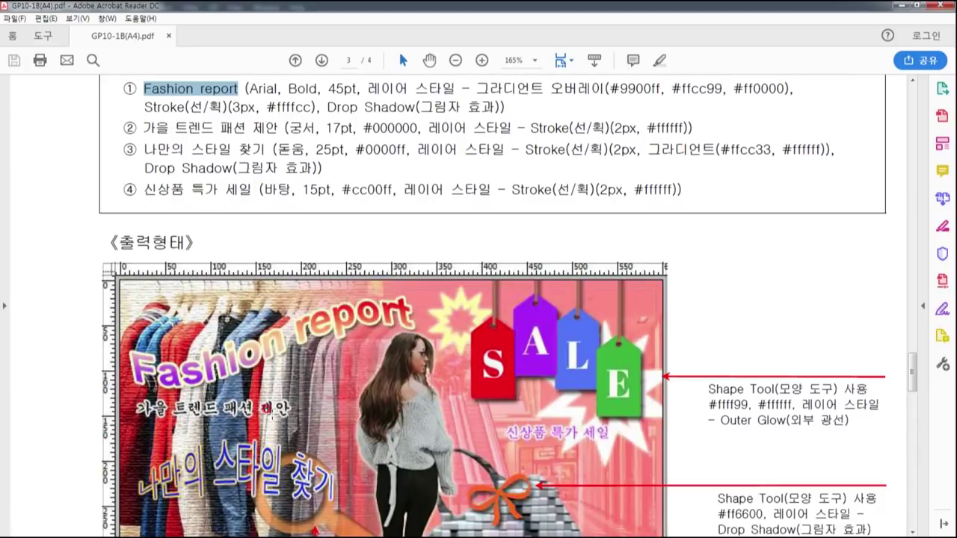
Highlight the second caption 가을 트렌드 패션 제안 in the task sheet, then minimize Acrobat Reader
click(243, 129)
drag(143, 128, 277, 127)
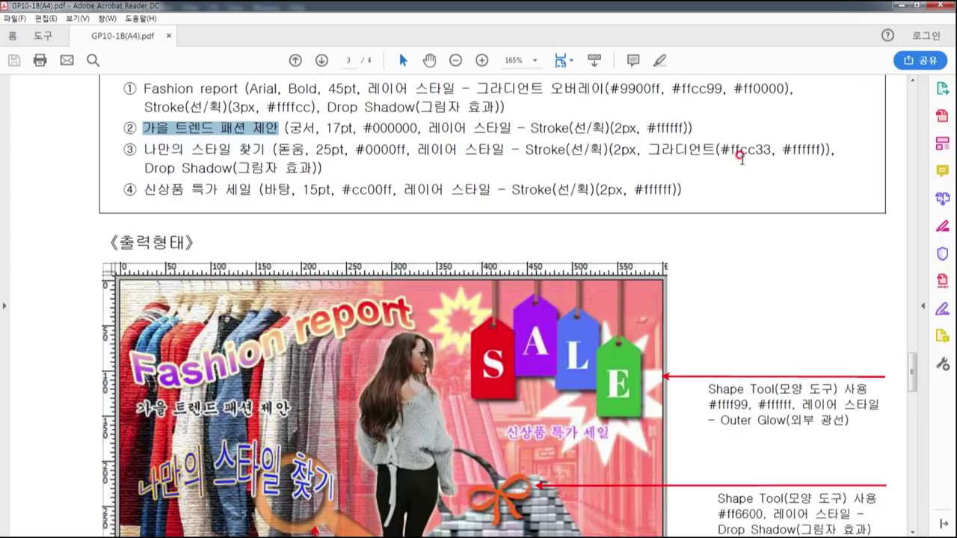
click(903, 6)
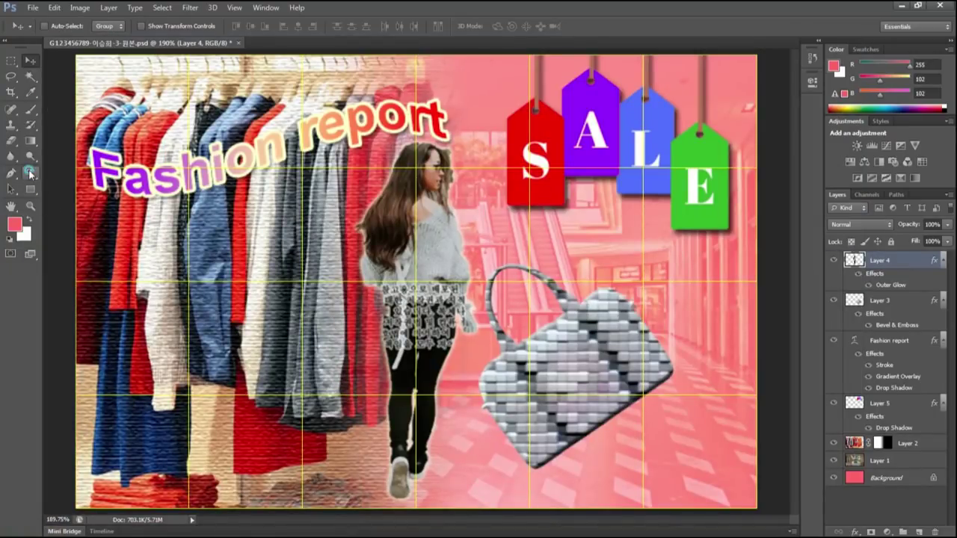
Paste the caption 가을 트렌드 패션 제안 as a new text layer below the title
click(31, 173)
click(112, 241)
text(가을 트렌드 패션 제안)
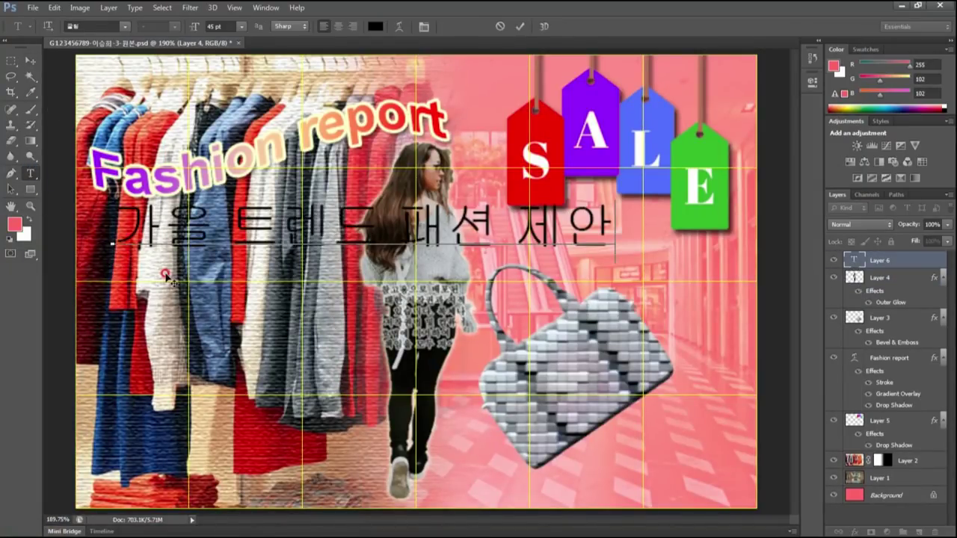
click(853, 260)
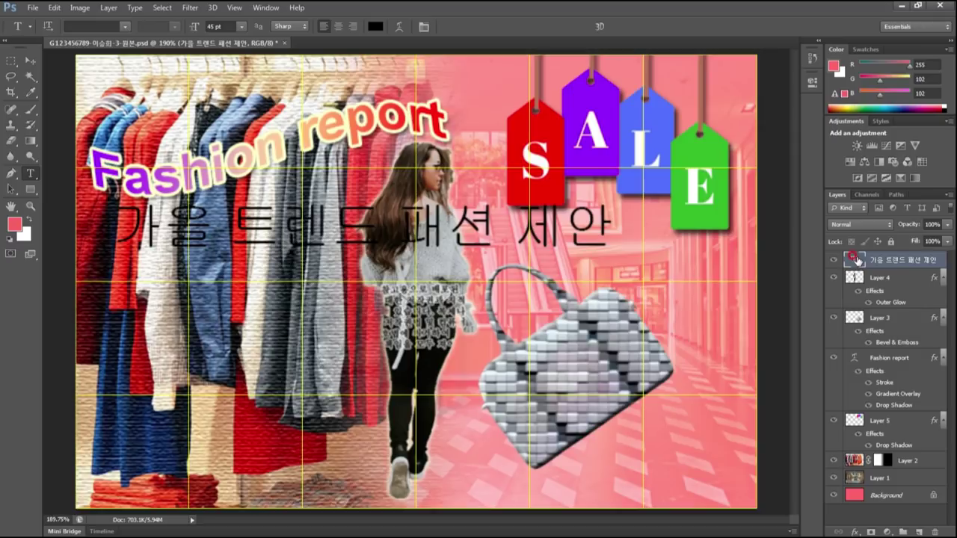
Set the caption's font to 궁서 at 17 pt and commit the text
double_click(854, 260)
click(125, 27)
scroll(124, 75, up, 10)
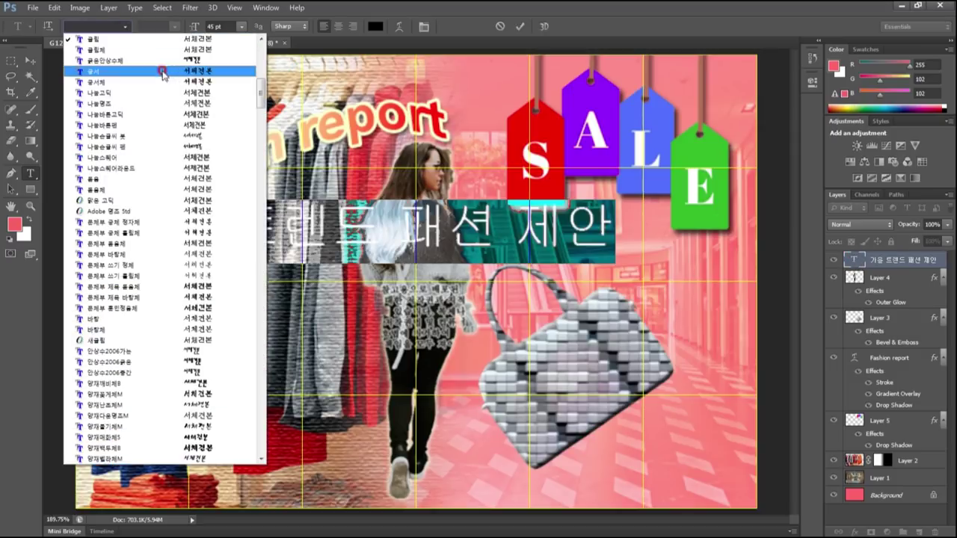
click(97, 69)
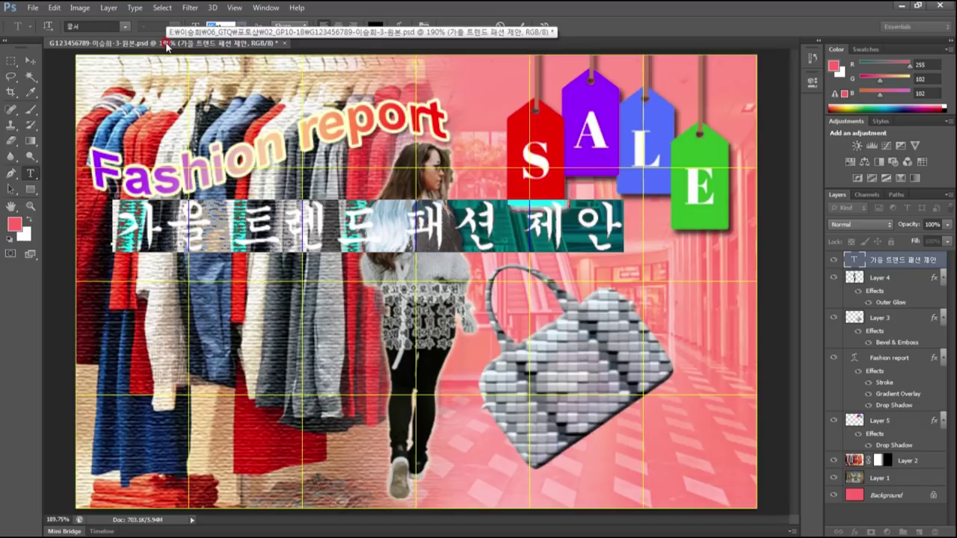
scroll(214, 26, down, 5)
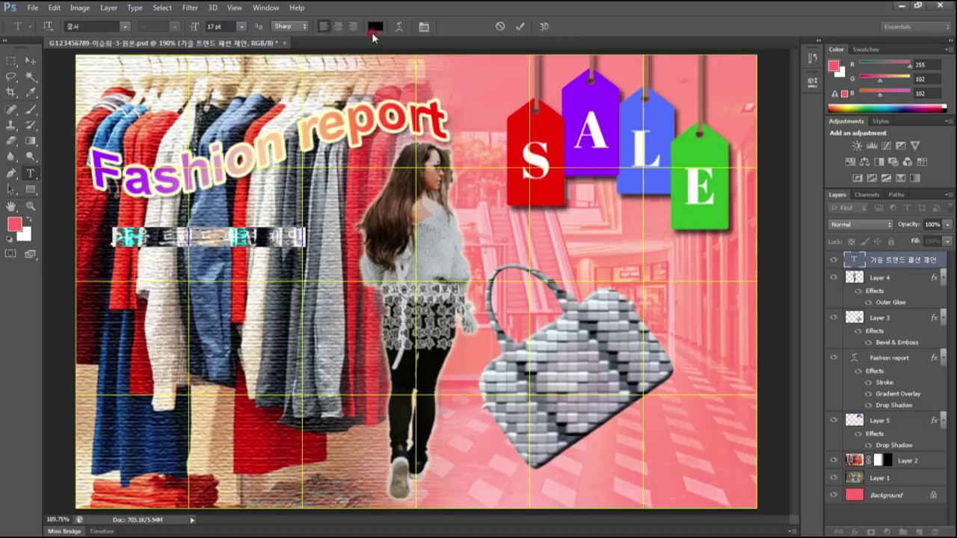
click(520, 27)
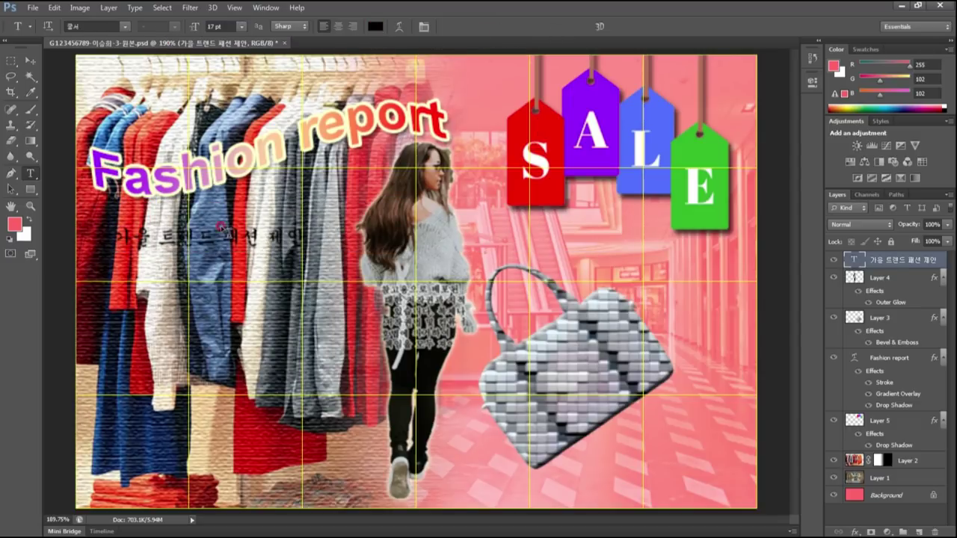
double_click(941, 258)
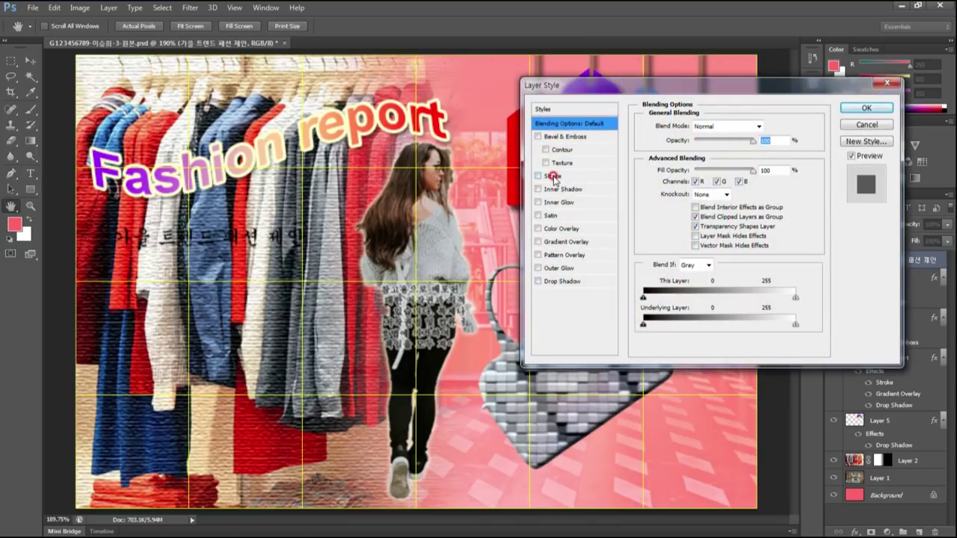
Give the caption a 2 px white (#ffffff) stroke layer effect
click(554, 176)
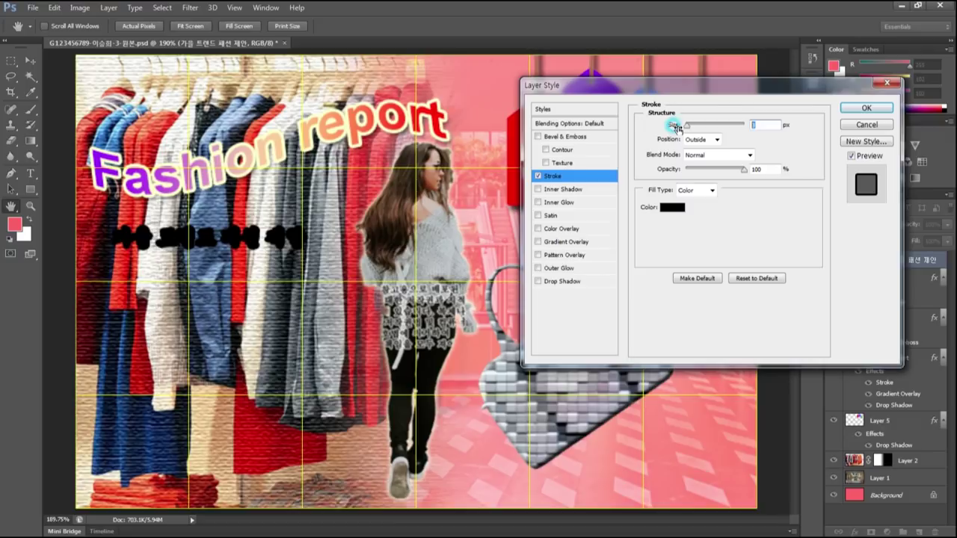
text(2)
click(666, 208)
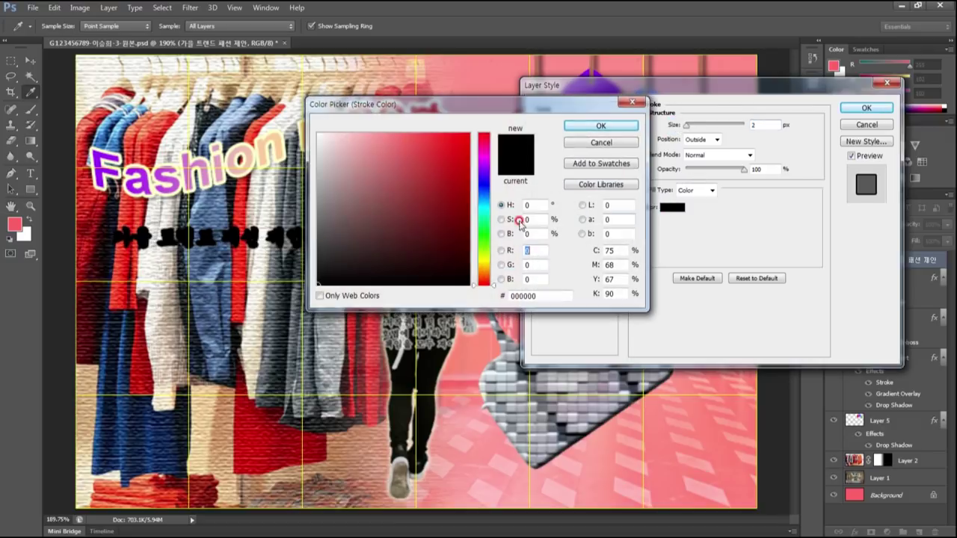
click(312, 136)
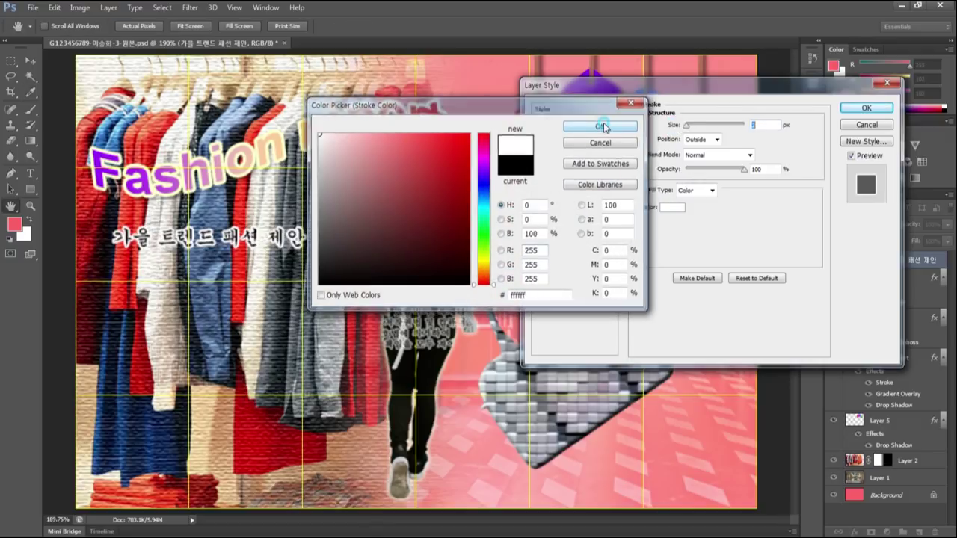
click(602, 125)
click(866, 109)
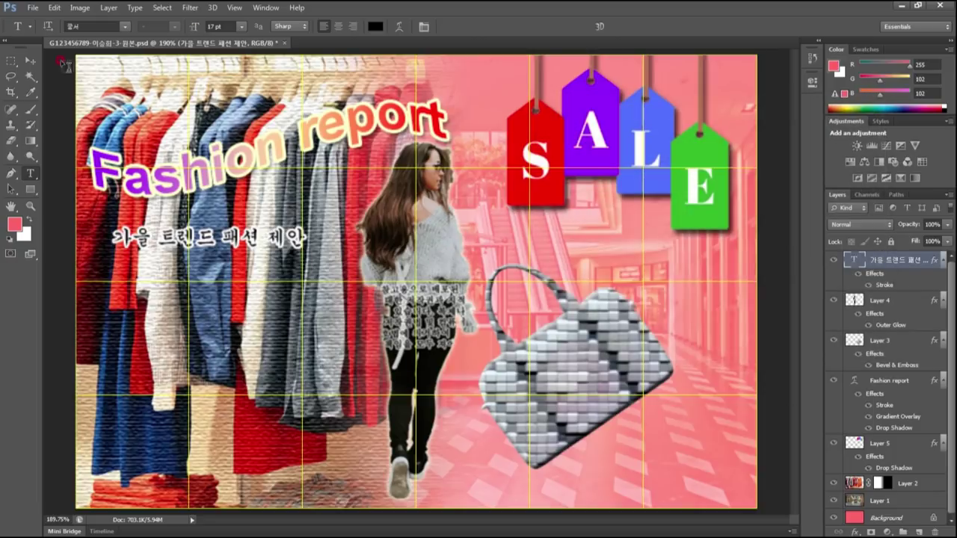
Move the caption up beneath the Fashion report title, nudging it into place
click(30, 61)
drag(159, 252, 152, 218)
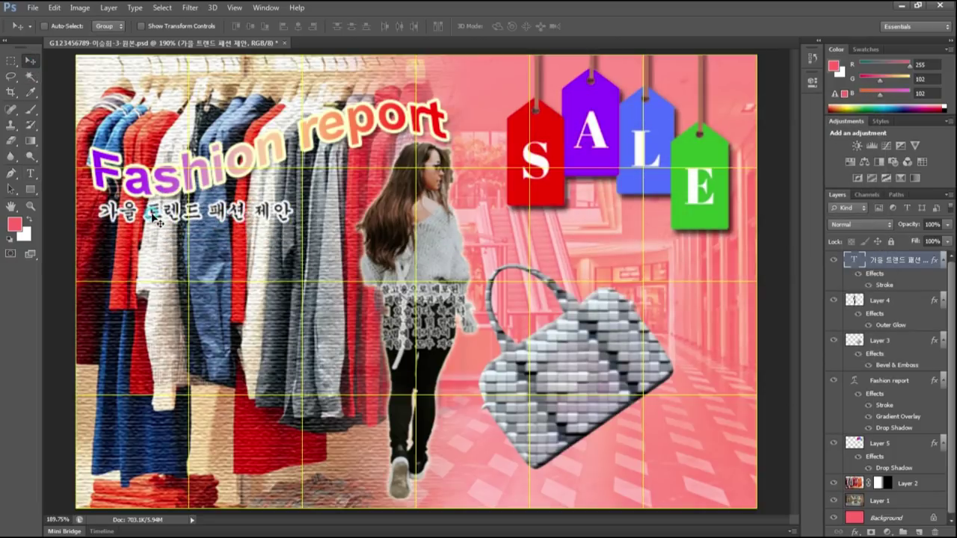
key(Down)
key(Right)
key(Down)
key(Right)
key(Down)
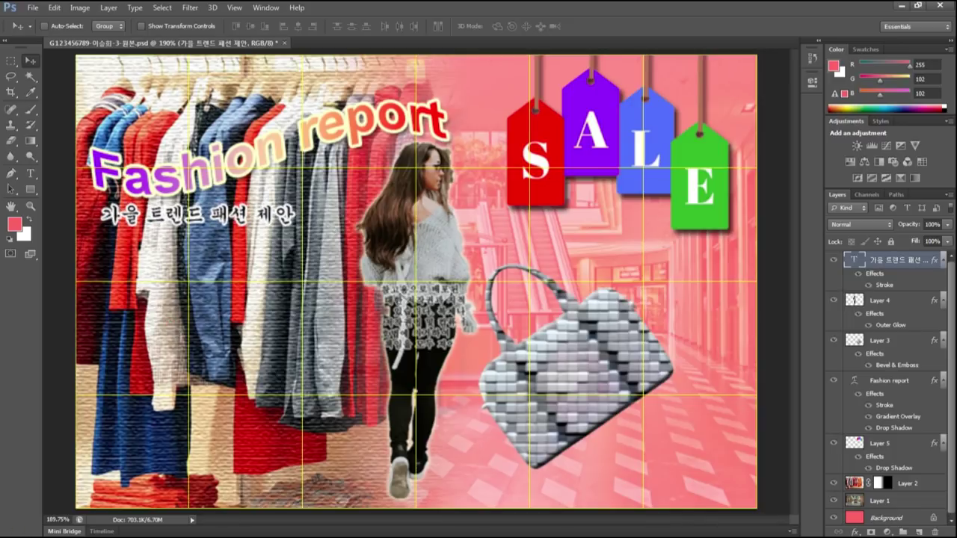
key(alt+Tab)
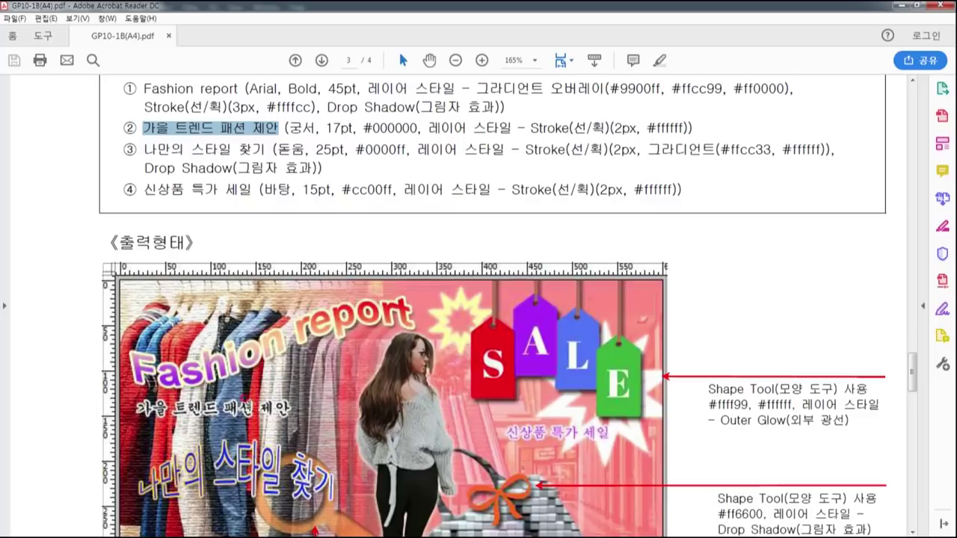
Copy the third caption 나만의 스타일 찾기 from the task sheet and return to Photoshop
click(218, 151)
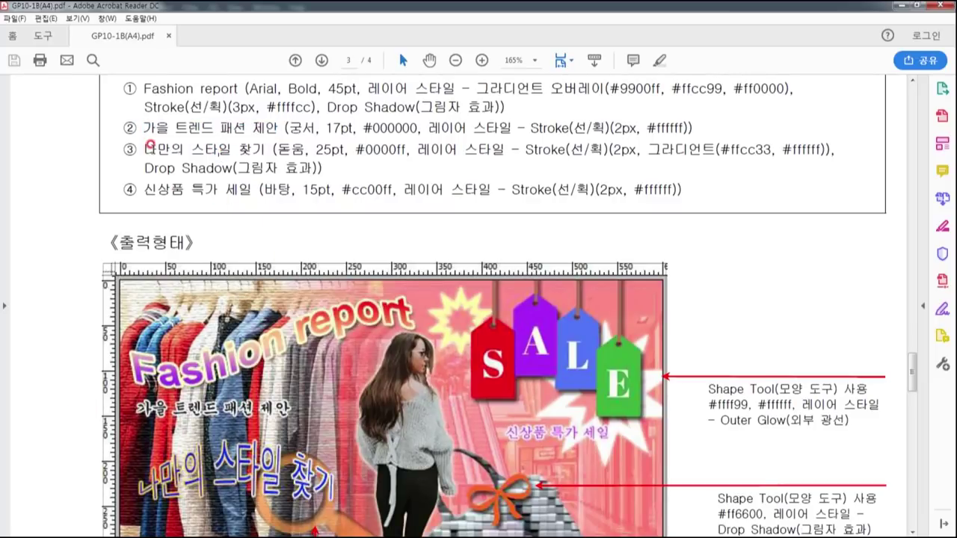
drag(144, 150, 258, 149)
key(ctrl+c)
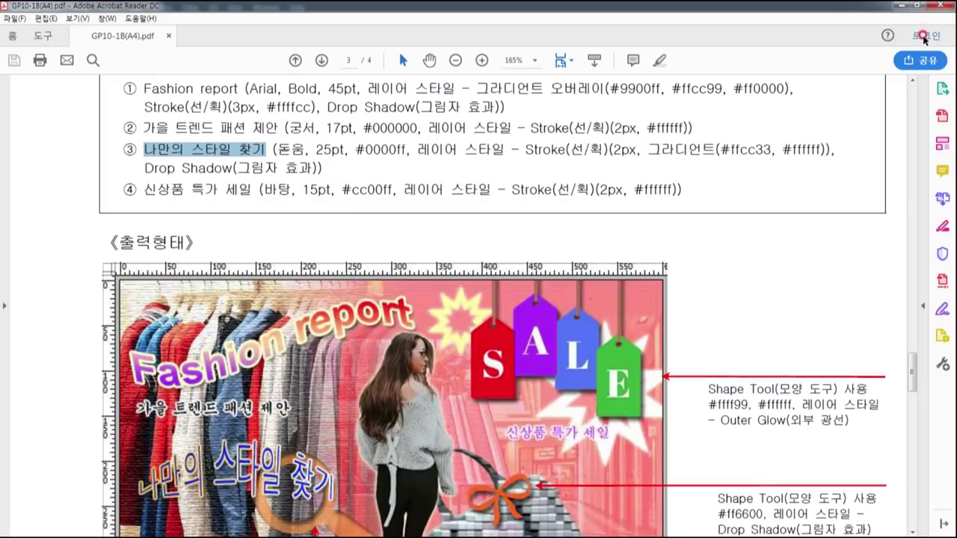
key(alt+Tab)
click(31, 174)
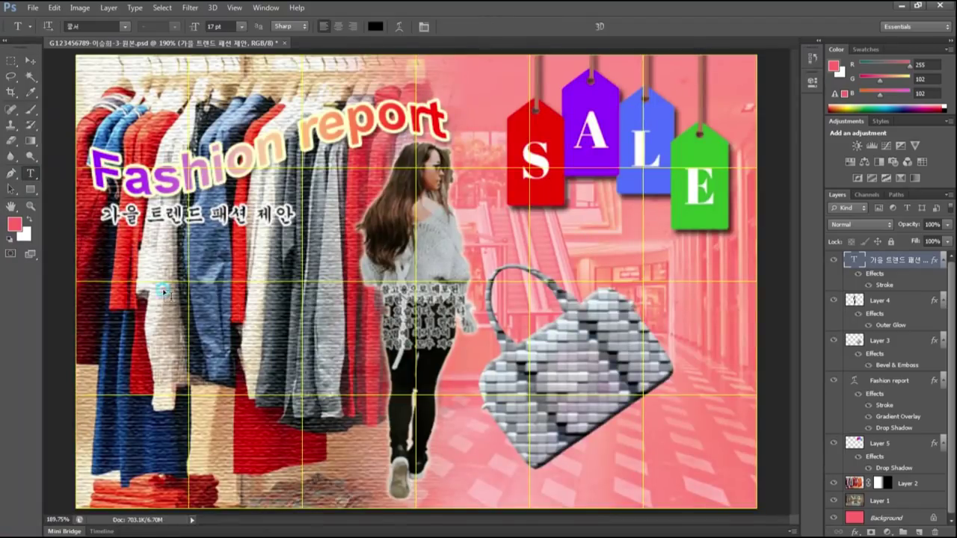
Paste 나만의 스타일 찾기 across the clothes rack and set it to a new font at 25 pt
click(140, 310)
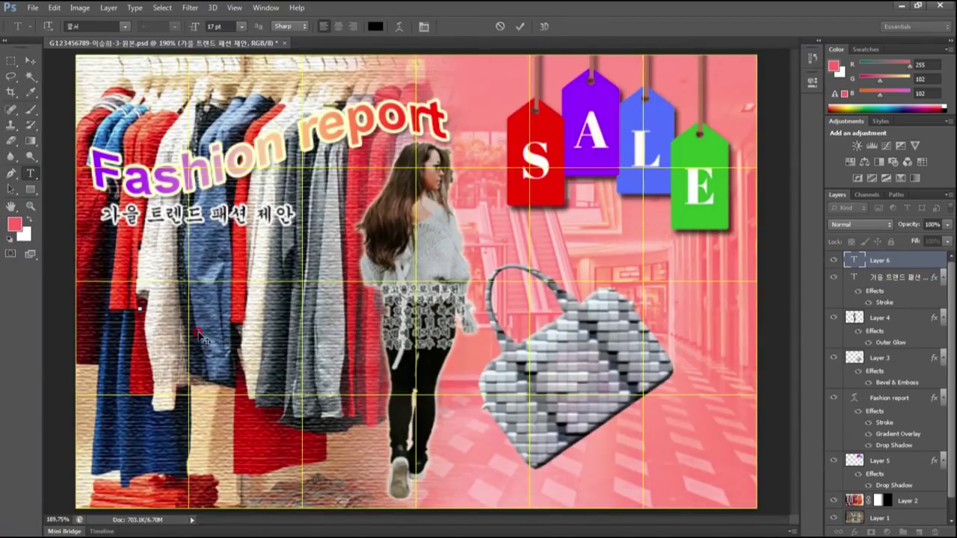
key(ctrl+v)
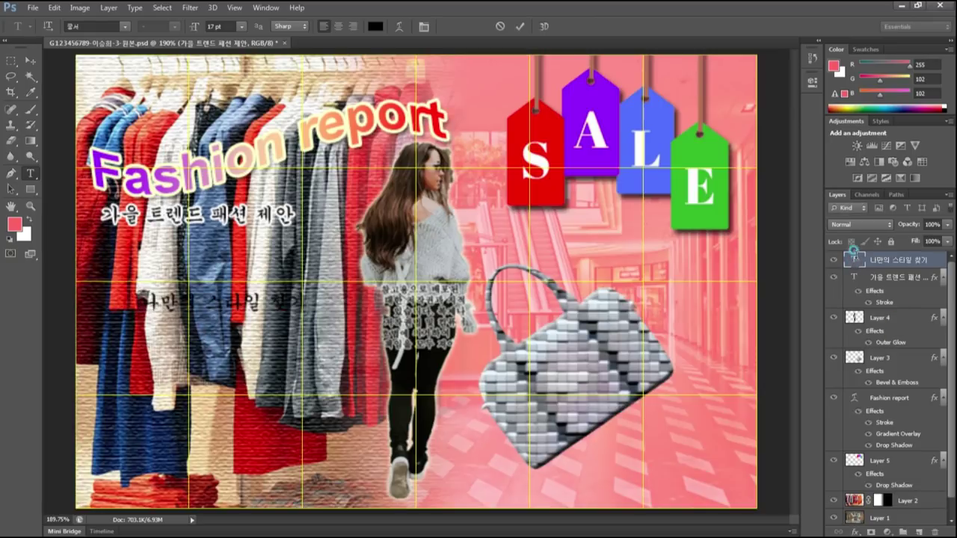
key(ctrl+a)
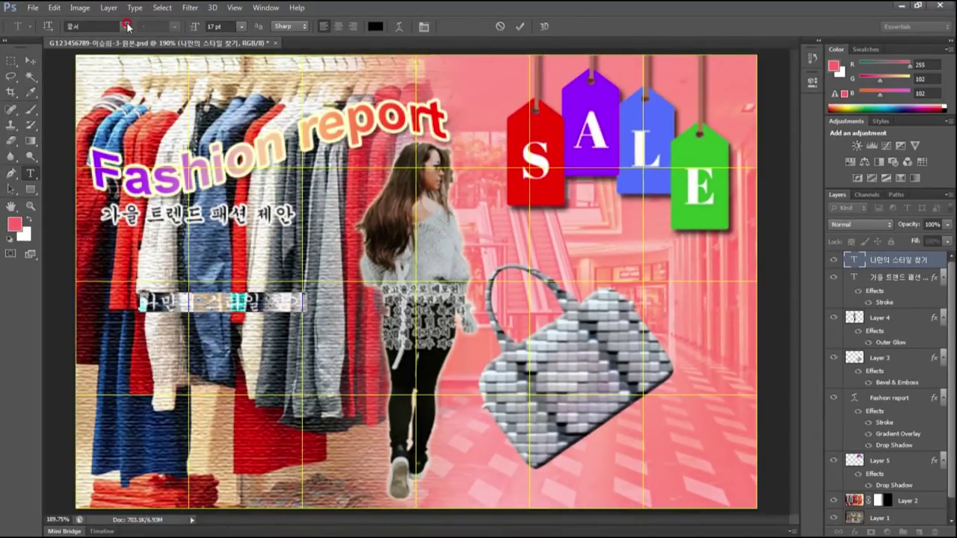
click(127, 26)
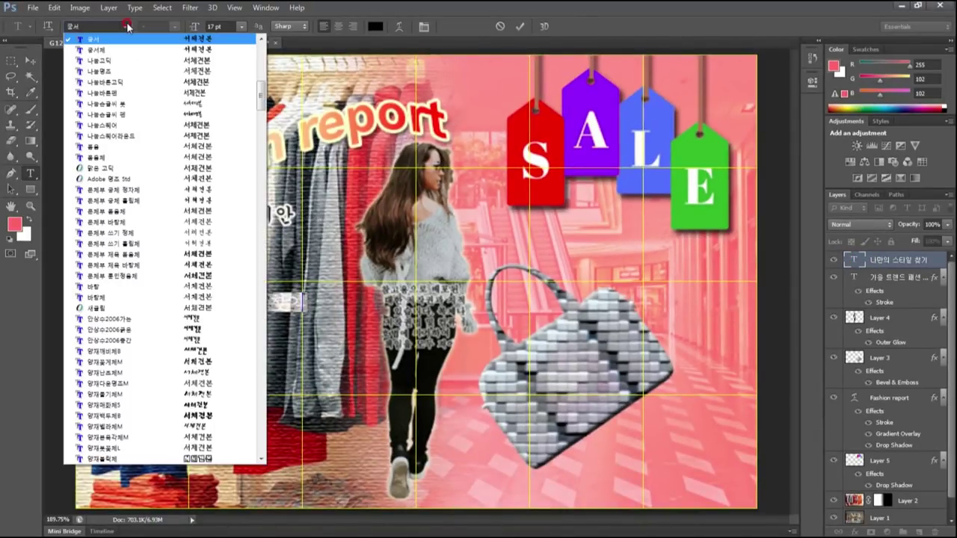
click(98, 147)
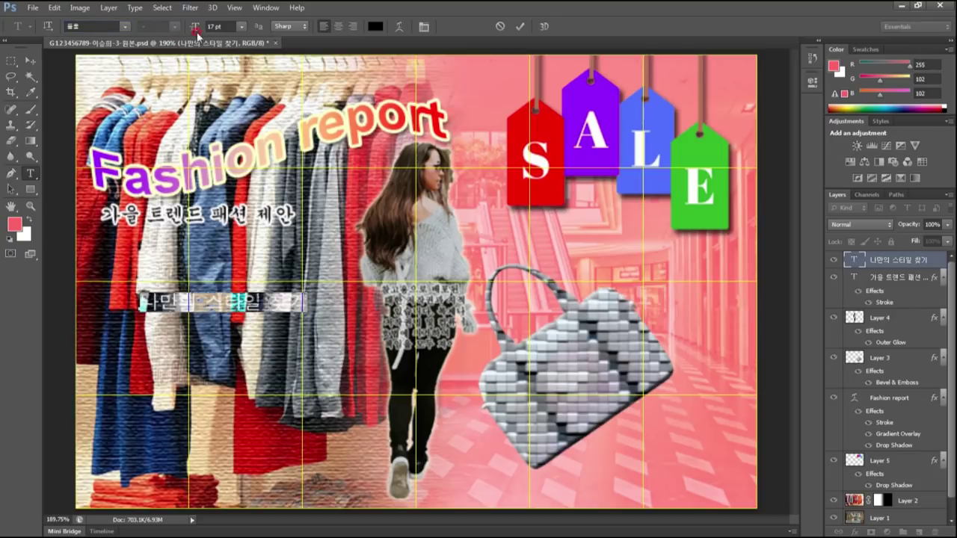
text(25)
key(Return)
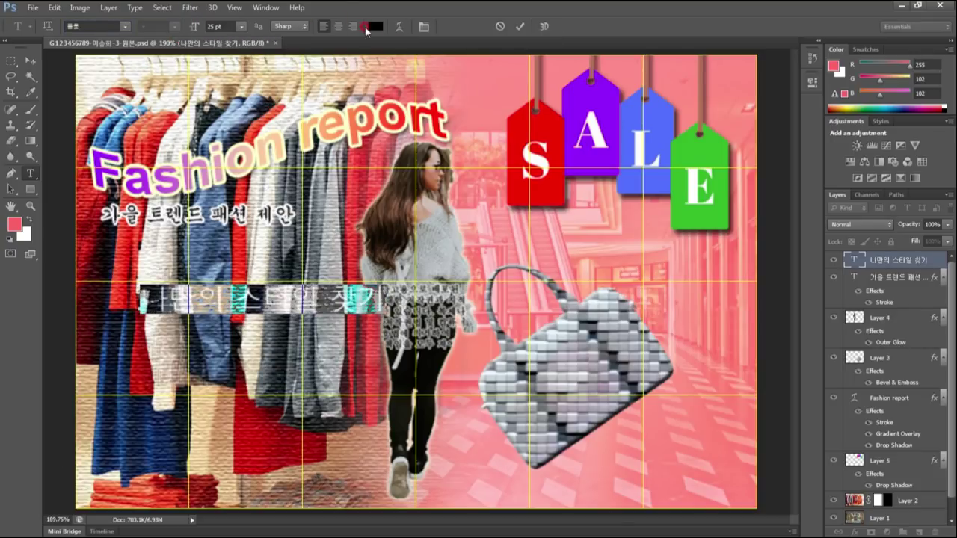
Change the caption's text colour to blue #0000ff
click(380, 27)
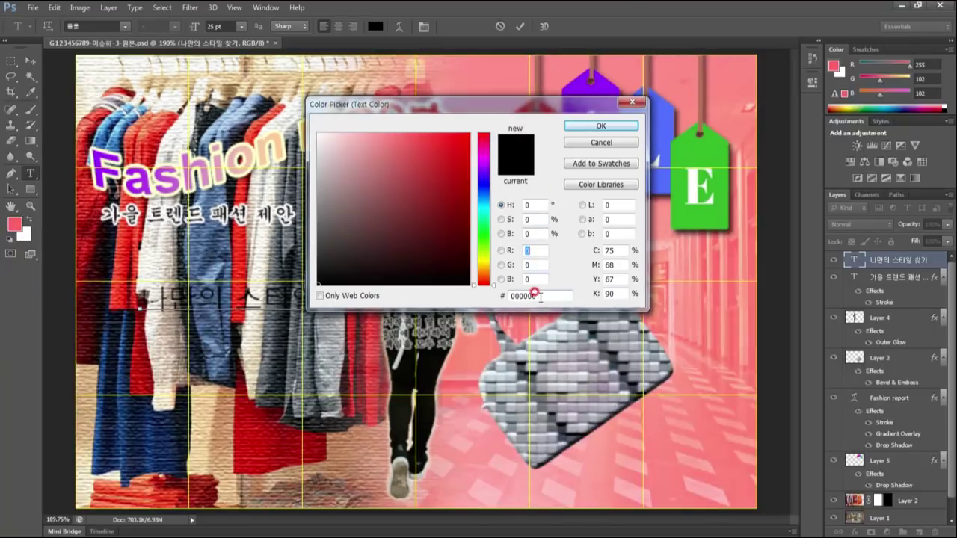
click(533, 295)
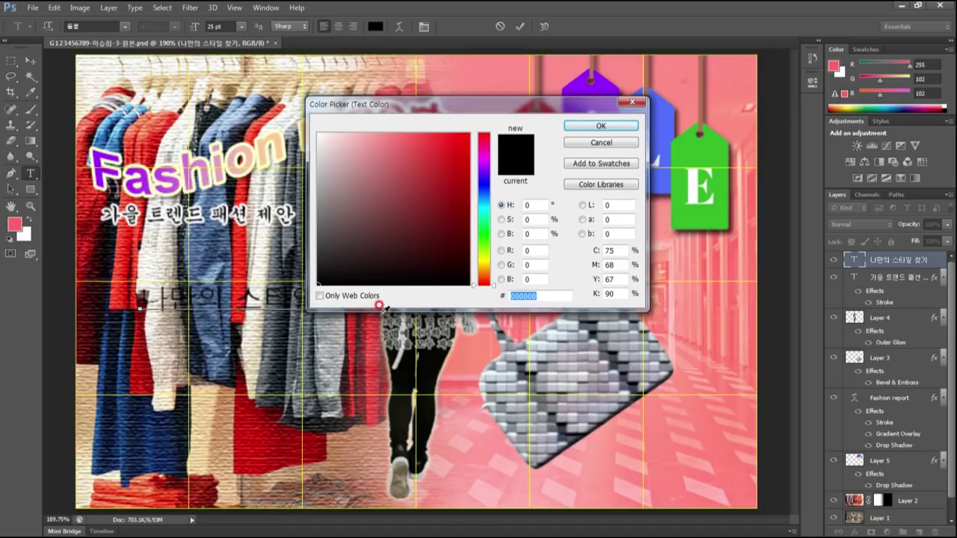
text(00)
text(ff)
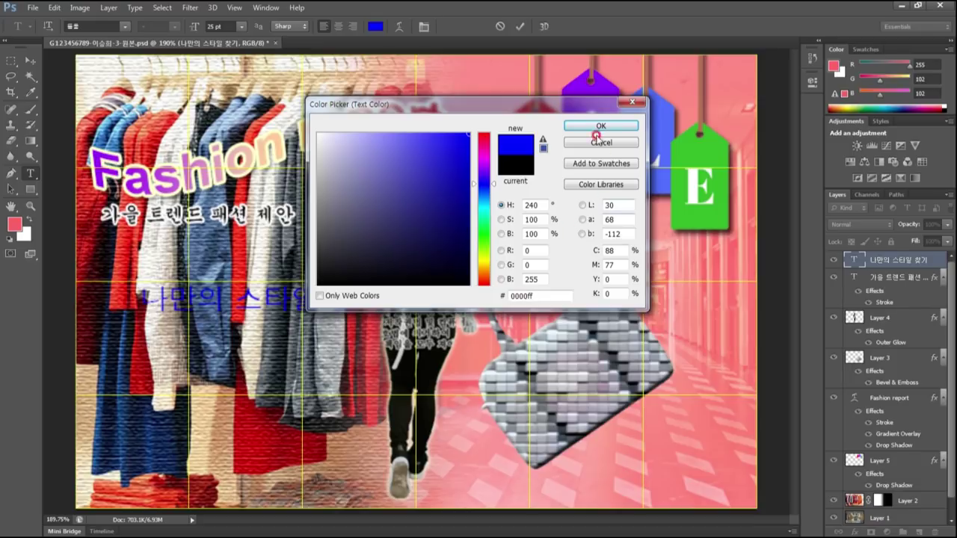
click(601, 128)
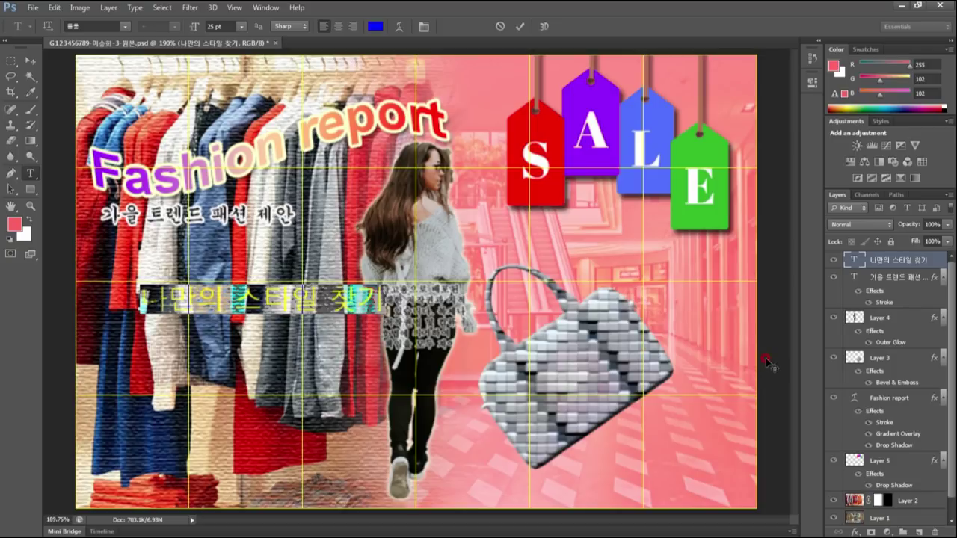
double_click(935, 260)
Add a 3 px stroke to 나만의 스타일 찾기 using Gradient as the fill type
click(579, 244)
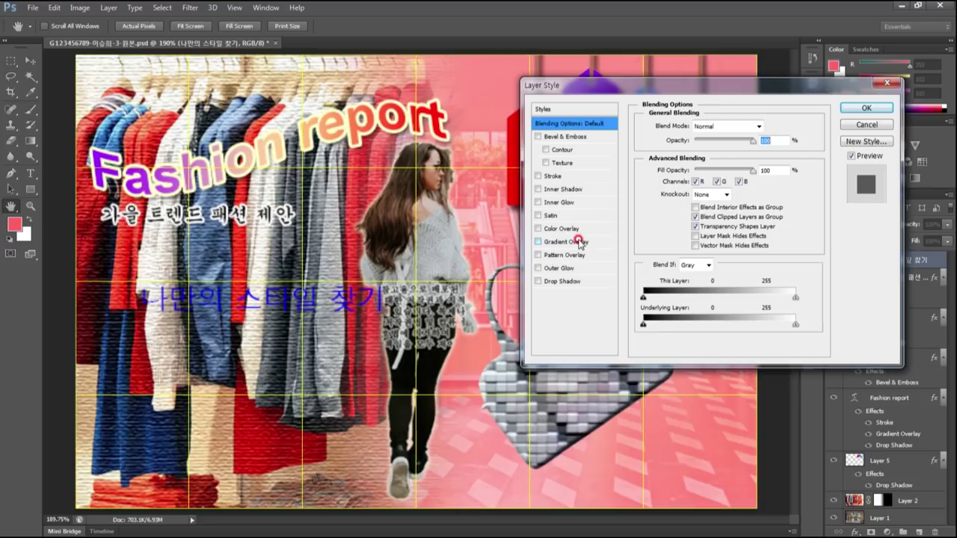
click(559, 178)
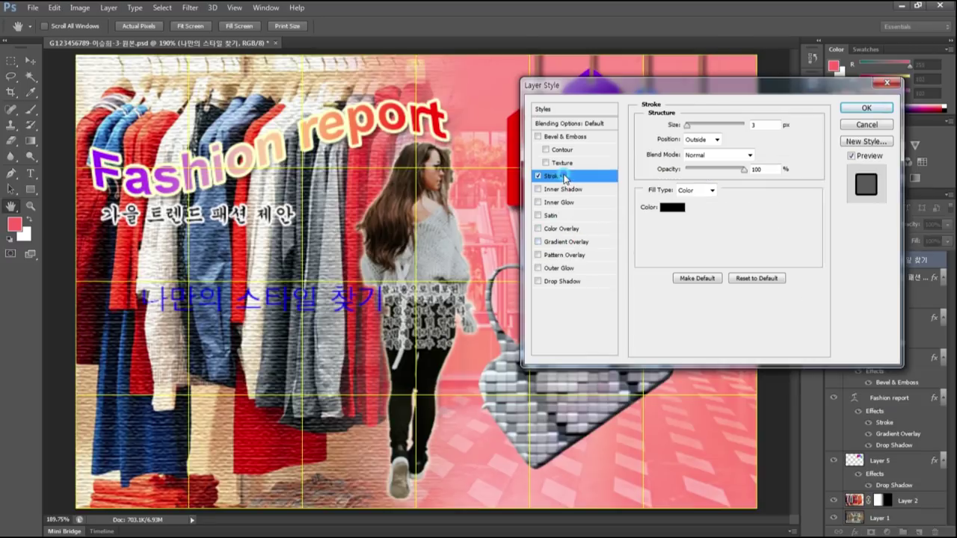
click(703, 190)
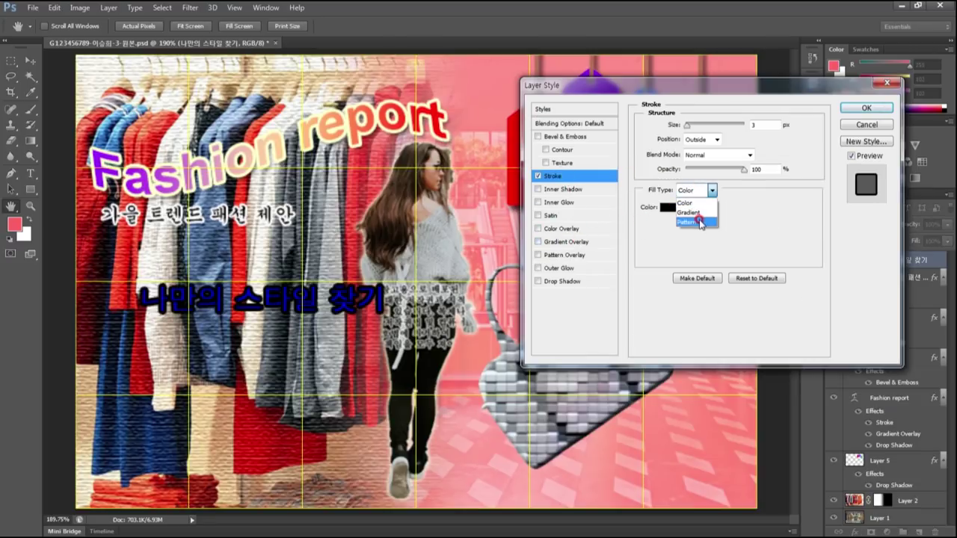
click(703, 212)
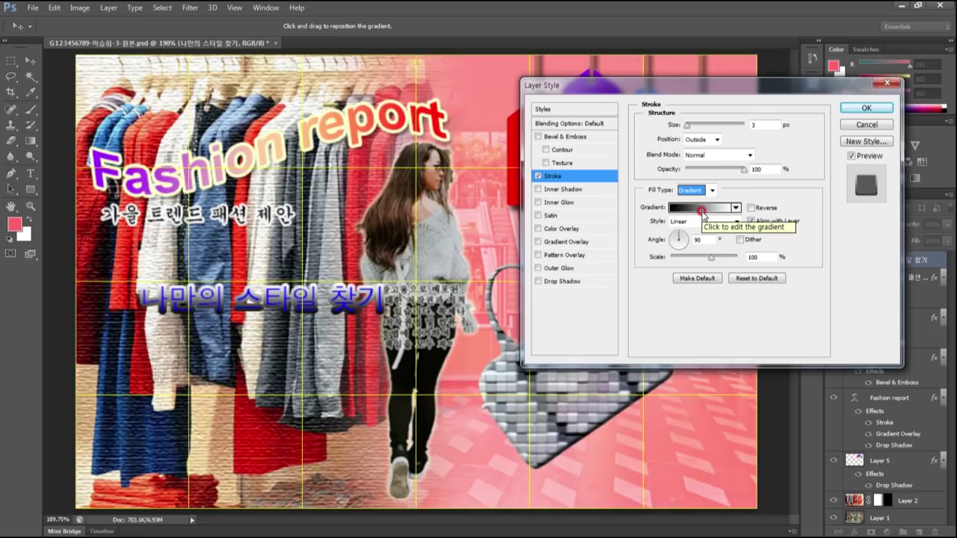
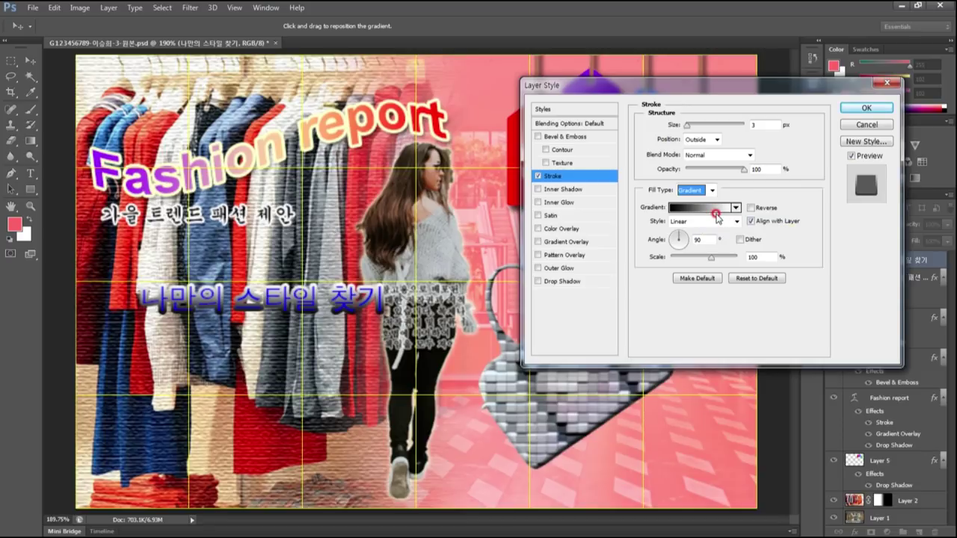
Set the stroke gradient to run from yellow #ffcc33 to white #ffffff
click(707, 209)
click(363, 282)
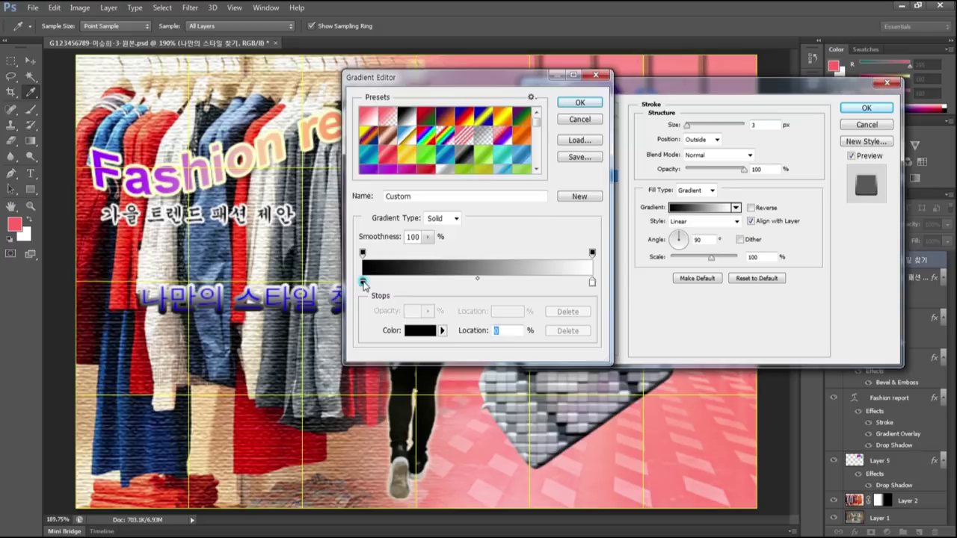
click(423, 331)
click(539, 295)
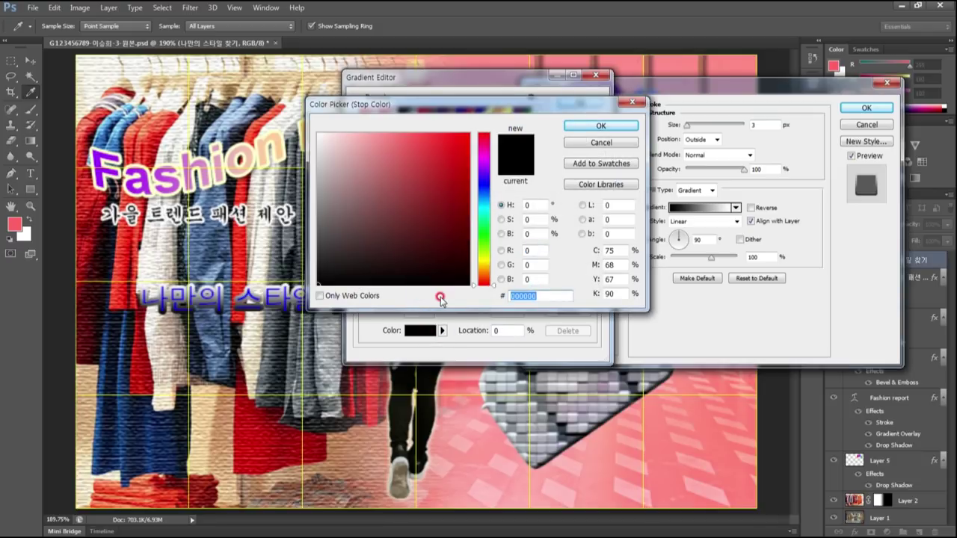
text(ffcc33)
click(626, 130)
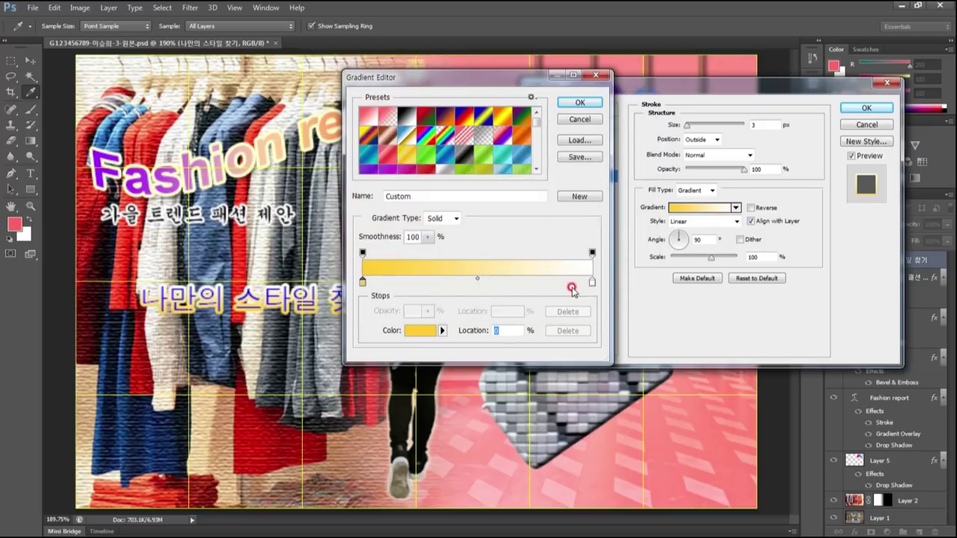
double_click(595, 283)
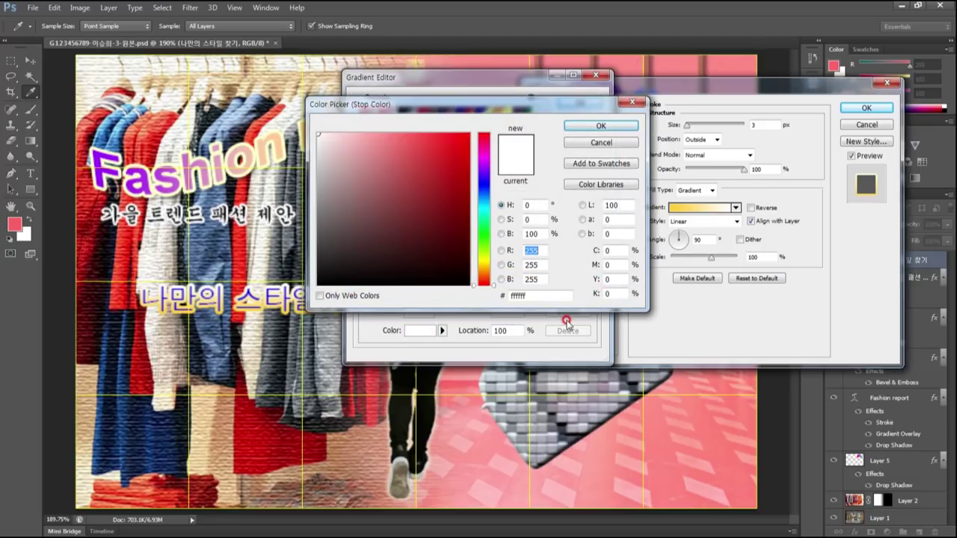
click(602, 127)
click(580, 102)
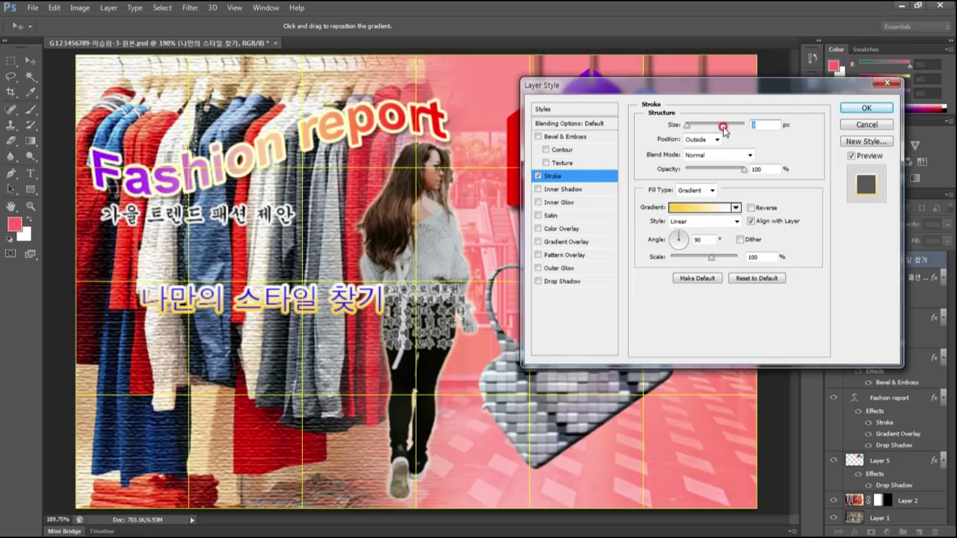
Make the stroke 2 px, add a drop shadow, and apply the layer style
text(2)
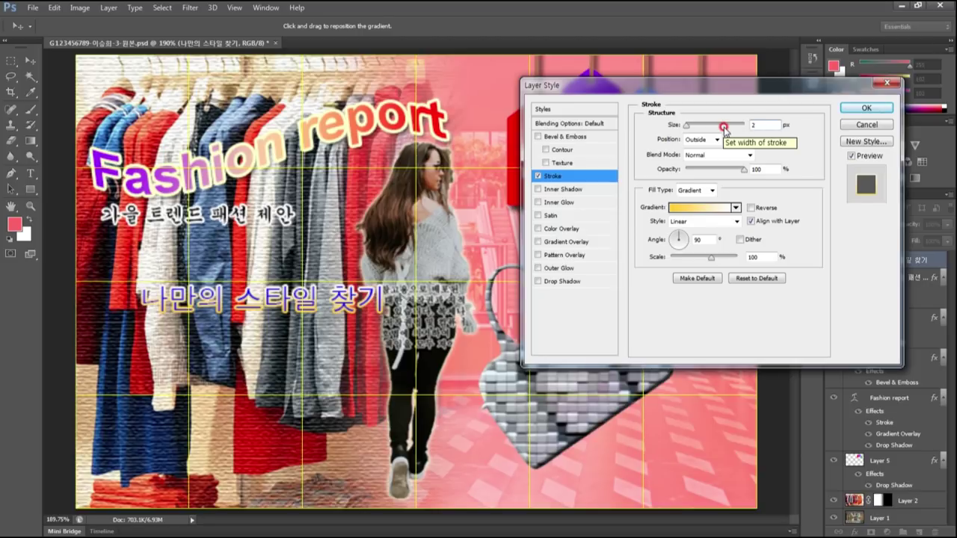
click(561, 281)
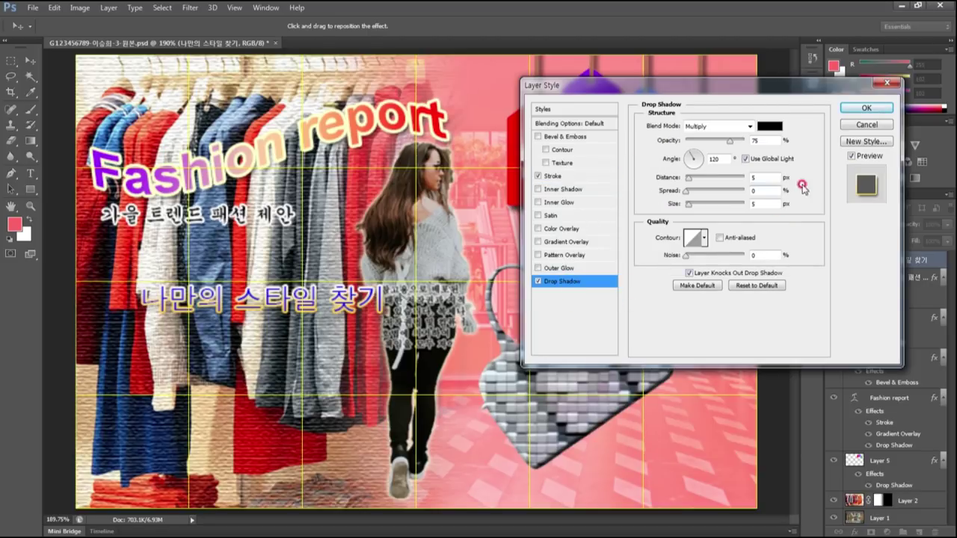
click(866, 108)
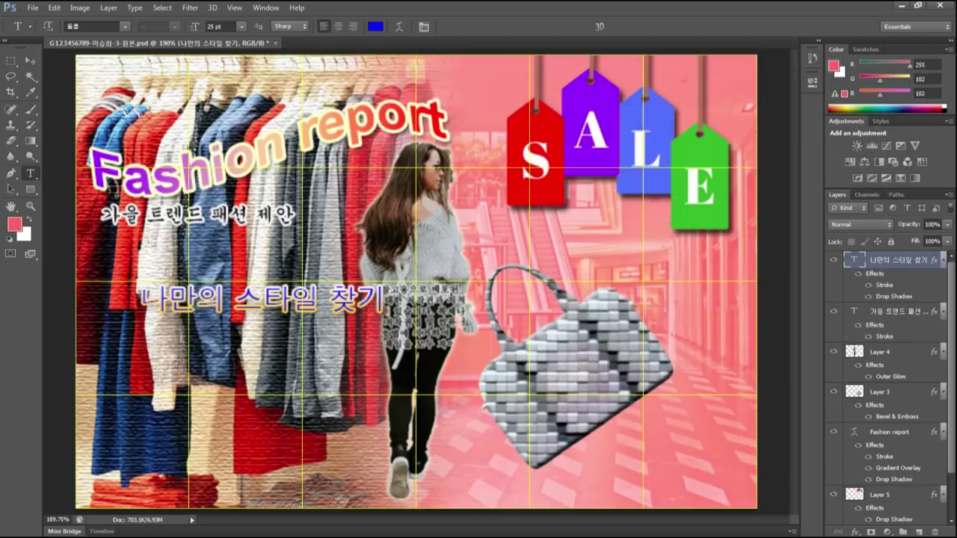
Check the stroke specifications in the exercise PDF, then return to the poster
click(919, 5)
scroll(509, 337, down, 2)
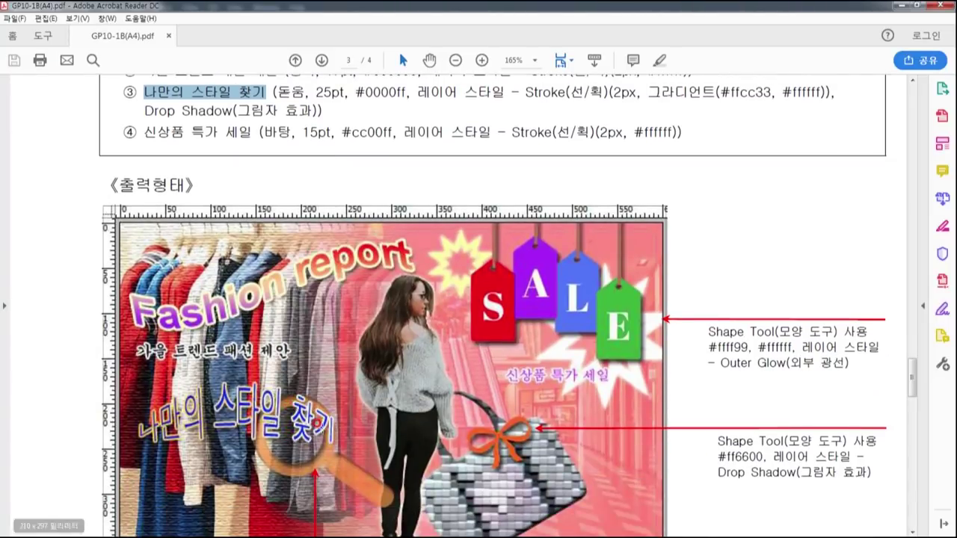
click(904, 9)
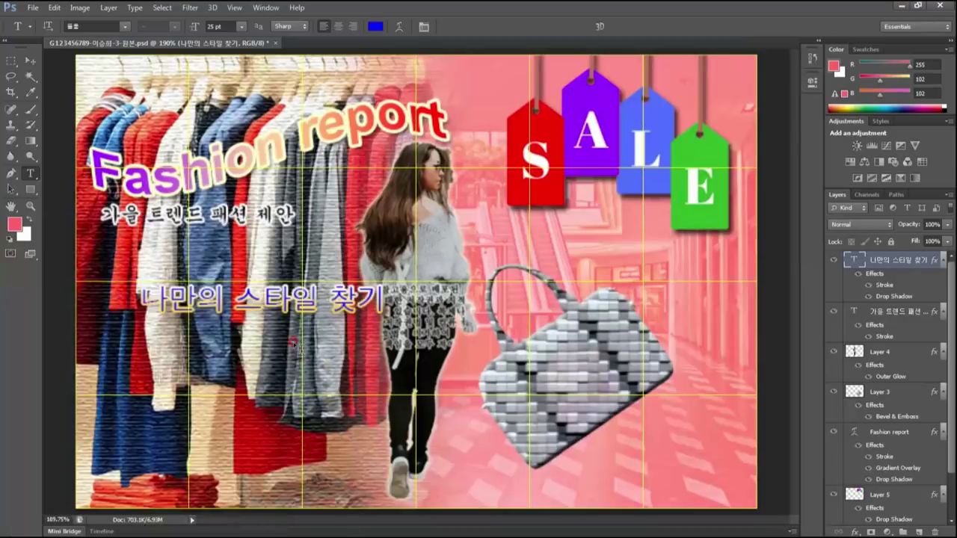
Set the subtitle's gradient stroke angle to 0° and apply it
double_click(885, 285)
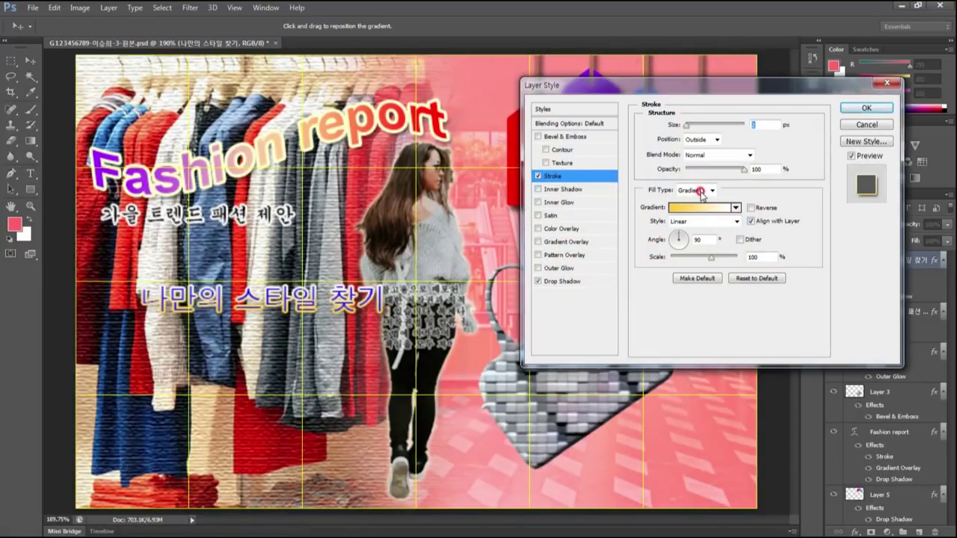
double_click(703, 239)
text(0)
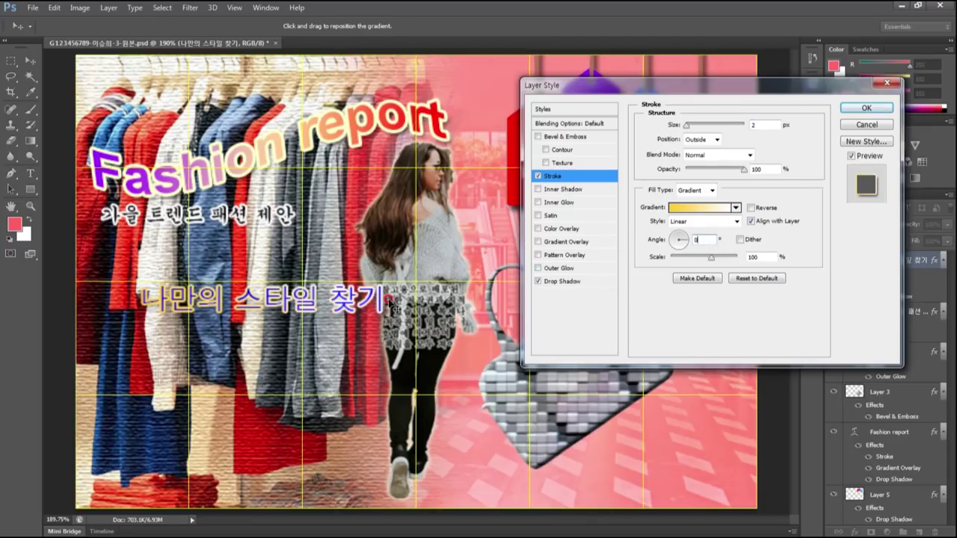
drag(389, 301, 403, 298)
click(872, 99)
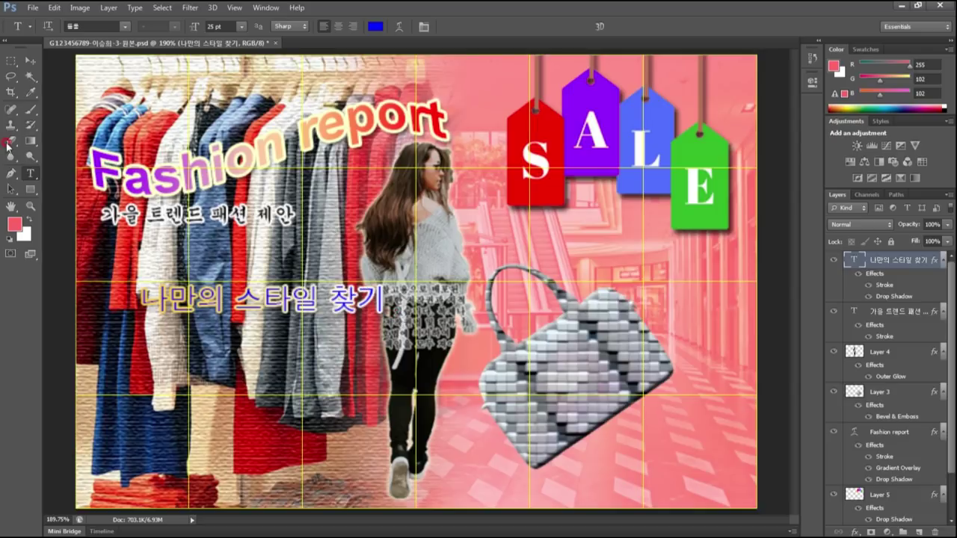
Apply an Arc Upper warp with +50 bend to the 나만의 스타일 찾기 subtitle
click(400, 27)
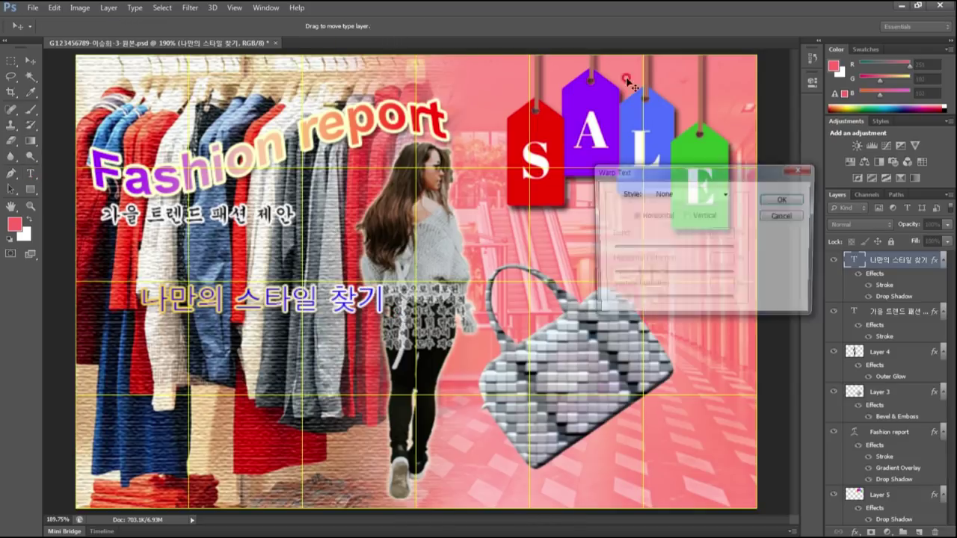
click(695, 193)
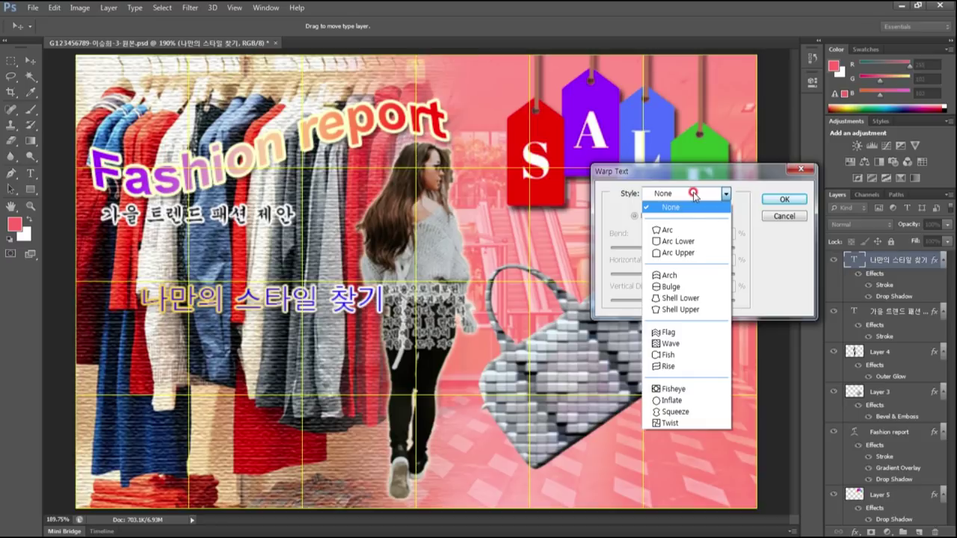
click(677, 229)
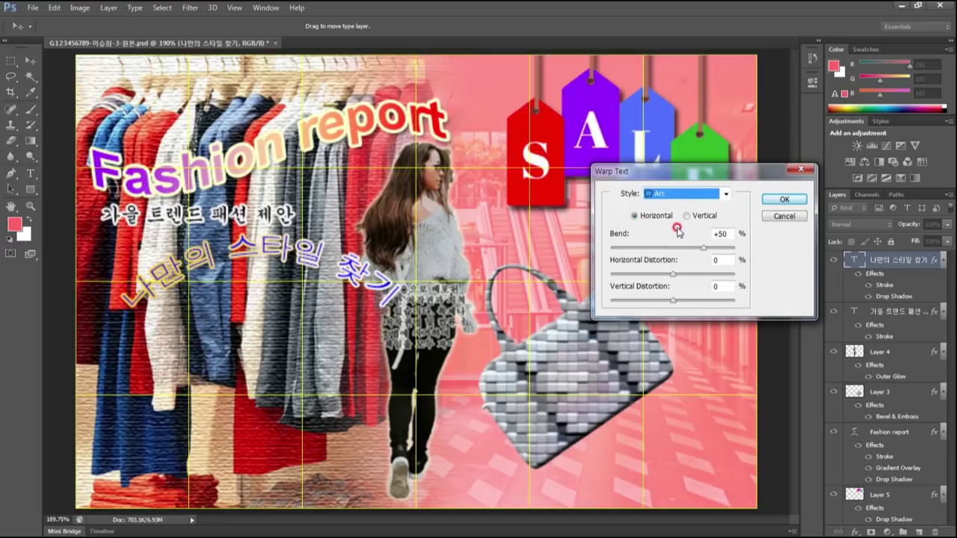
click(673, 194)
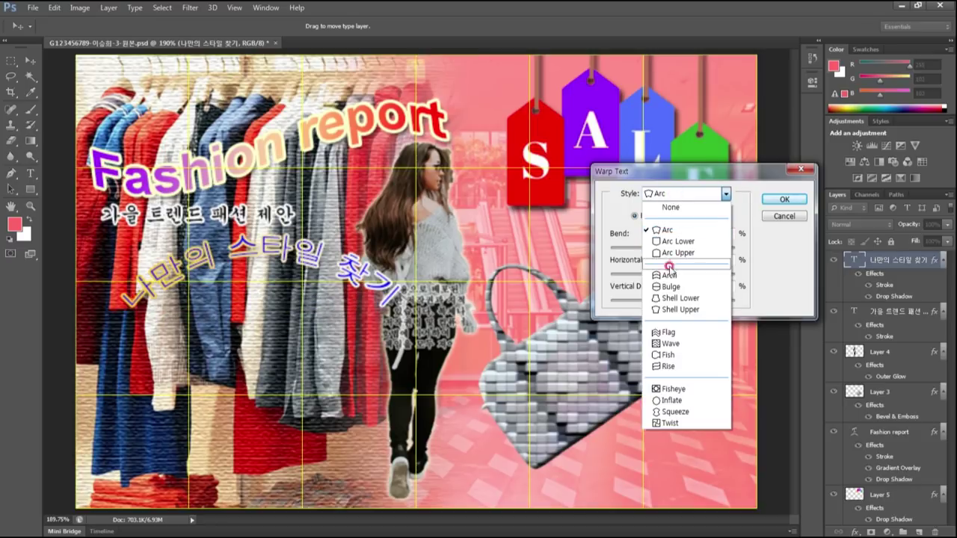
click(670, 277)
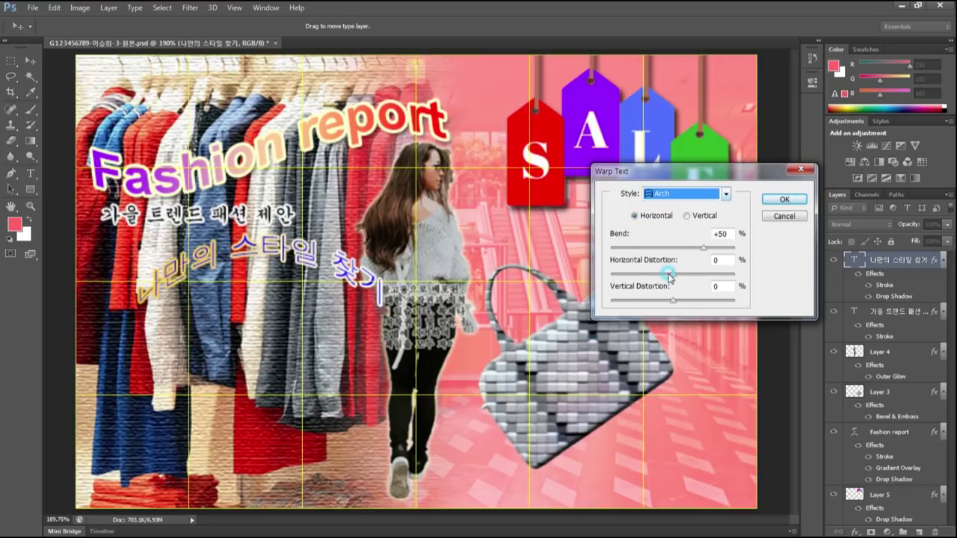
click(671, 197)
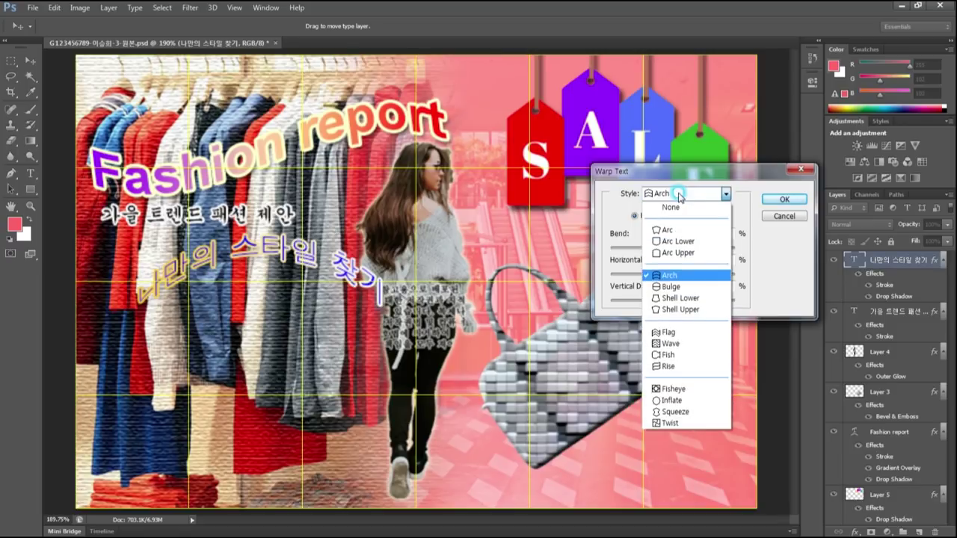
click(678, 253)
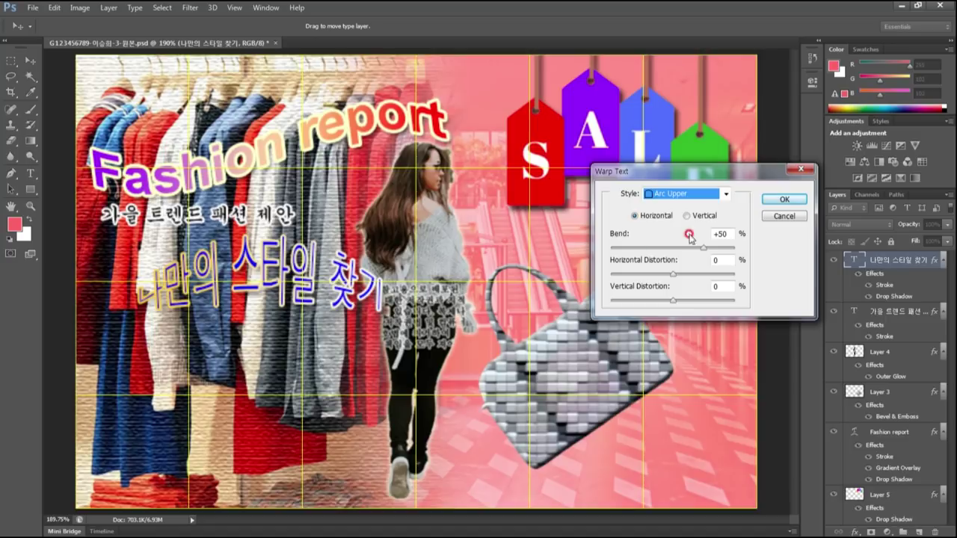
click(785, 199)
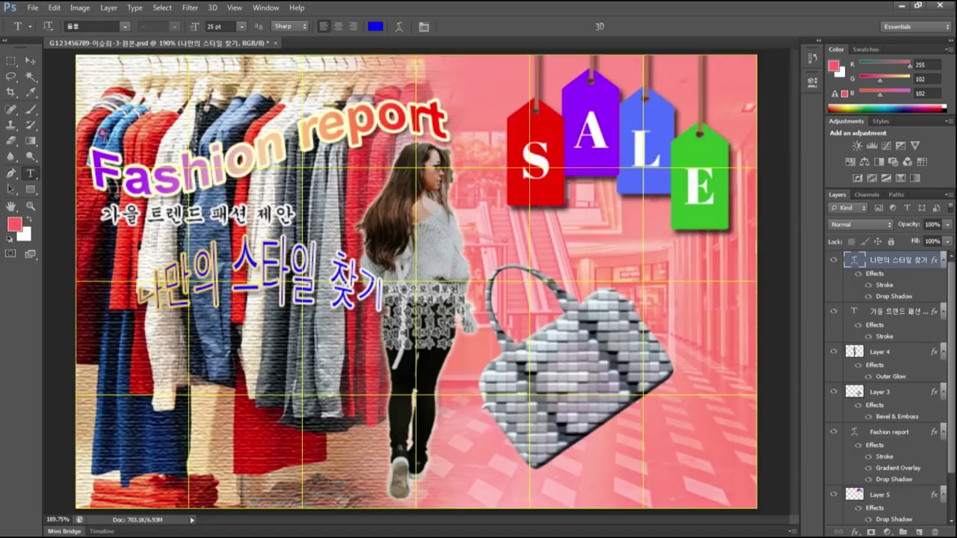
click(30, 60)
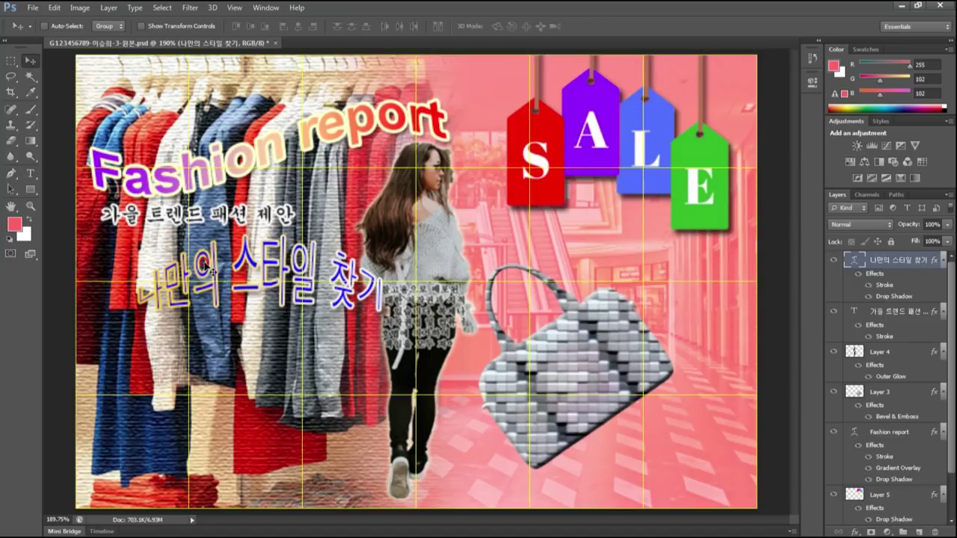
Shift the arched subtitle down-left, then copy 신상품 특가 세일 from the exercise PDF
drag(203, 266, 174, 272)
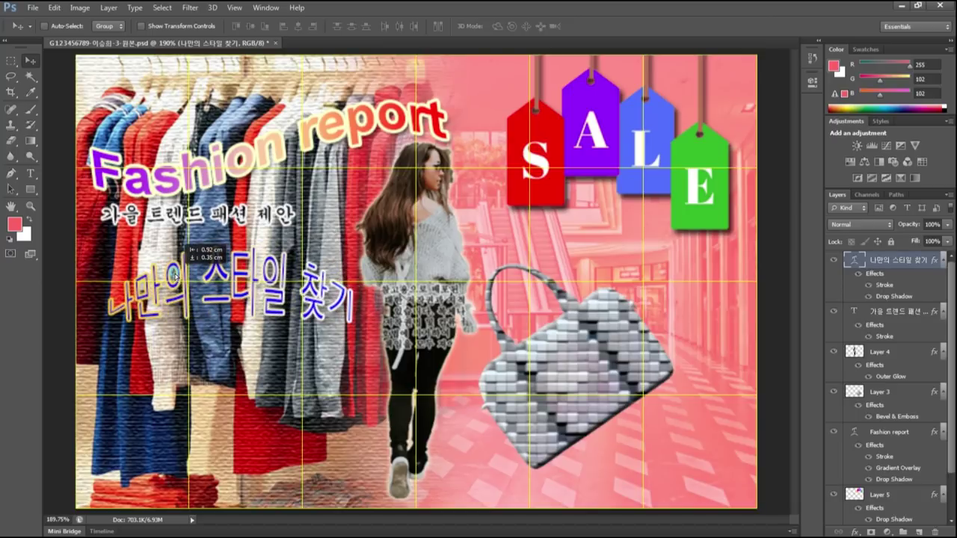
drag(175, 275, 169, 271)
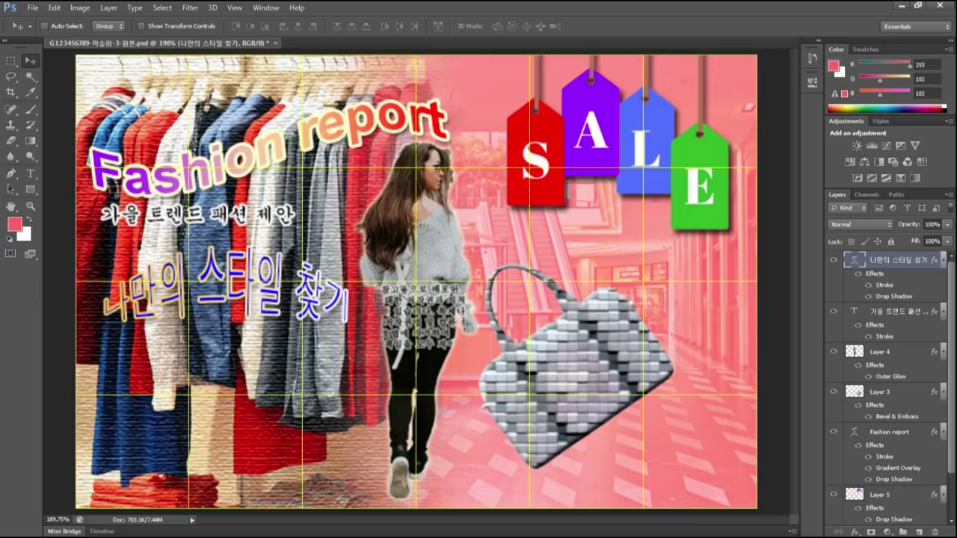
click(918, 5)
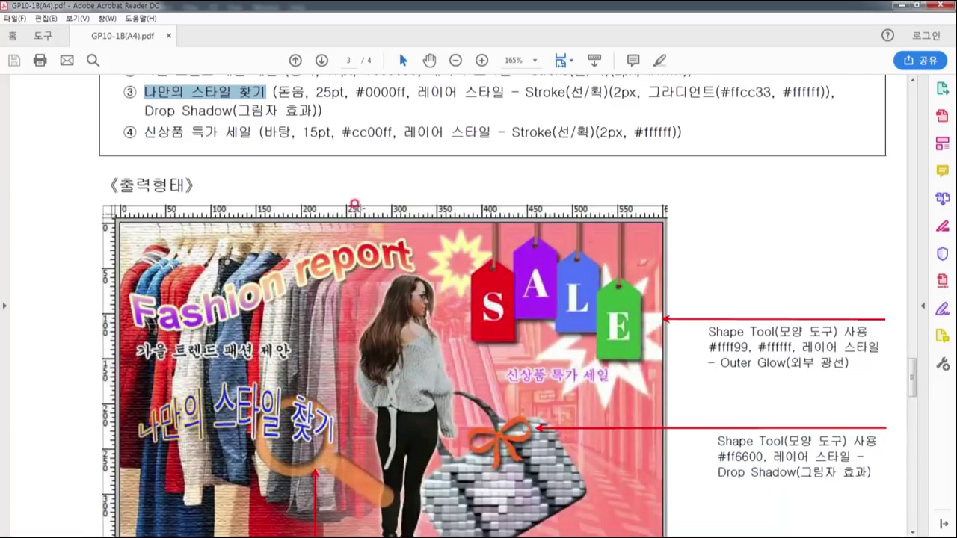
drag(144, 132, 247, 135)
key(ctrl+c)
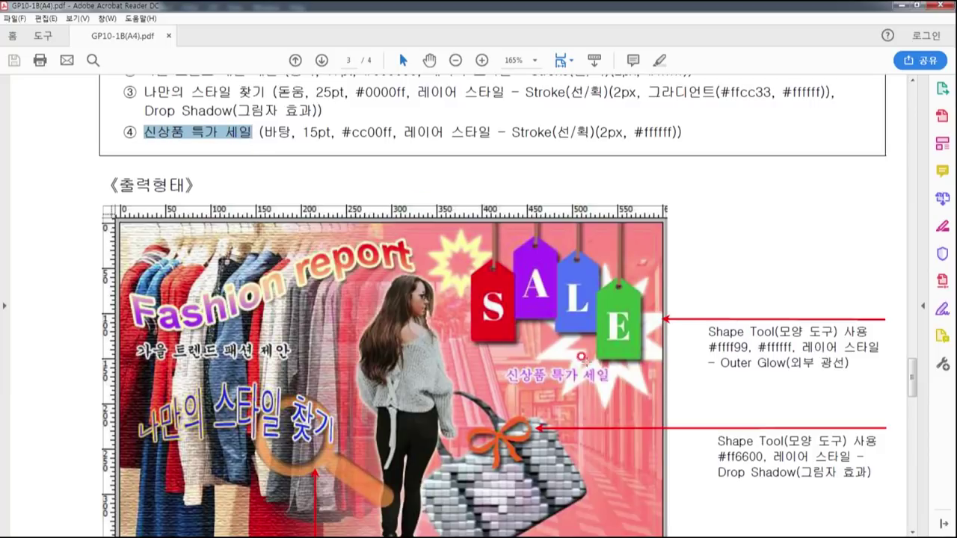
click(329, 131)
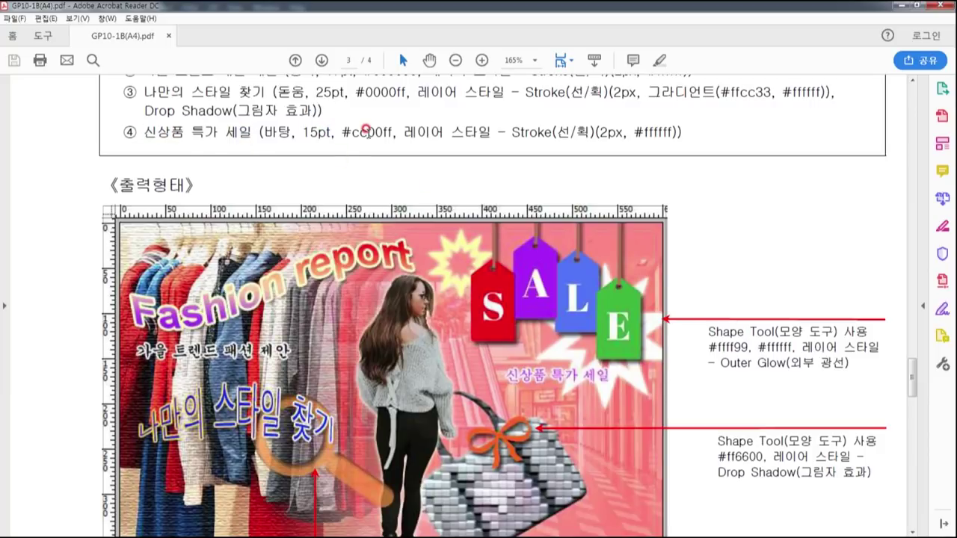
click(902, 6)
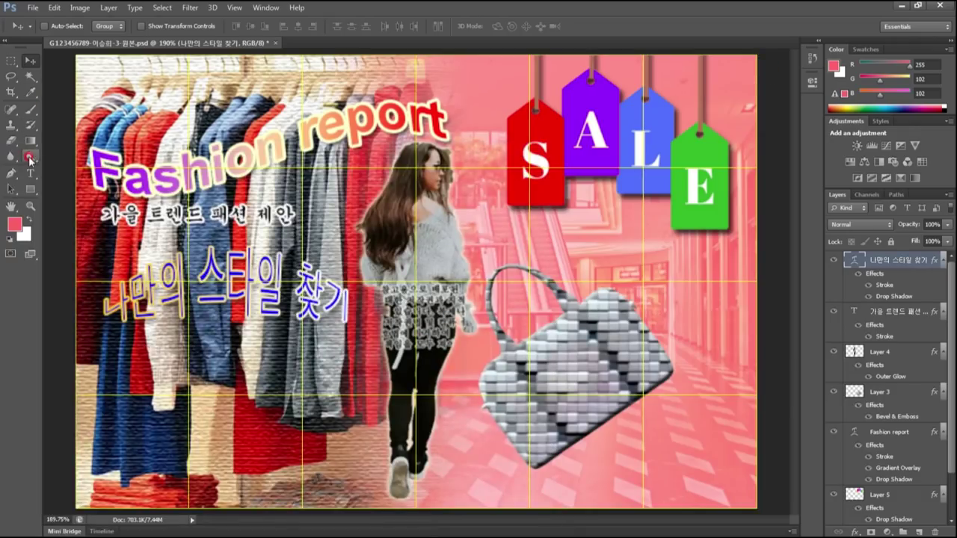
Paste 신상품 특가 세일 as a new text line below the SALE tags
click(510, 239)
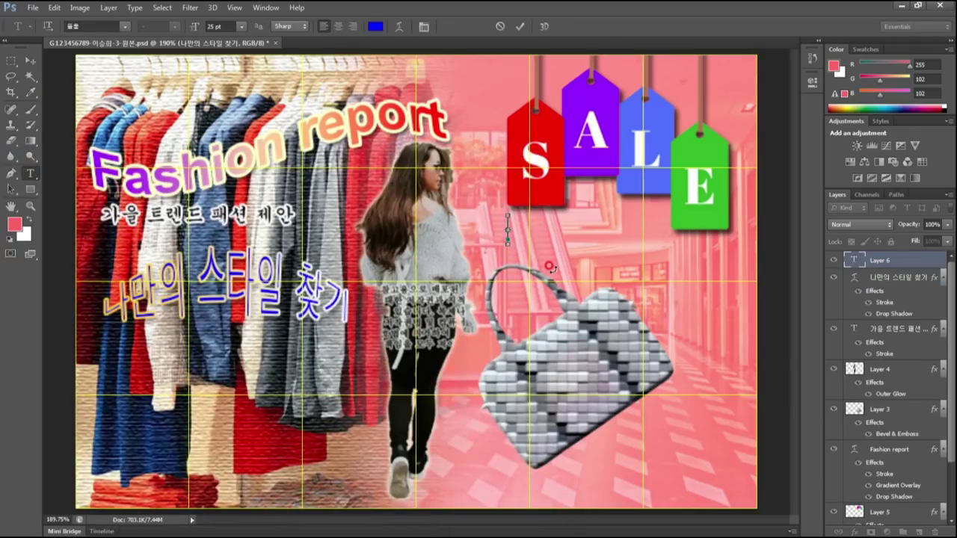
key(ctrl+v)
key(Return)
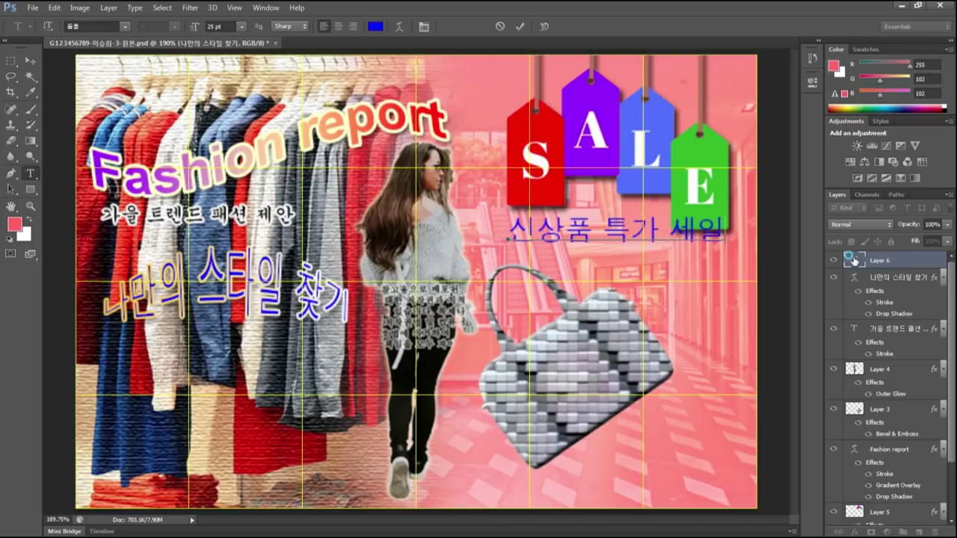
Set the 신상품 특가 세일 text to the 바탕 font at 15 pt
double_click(854, 260)
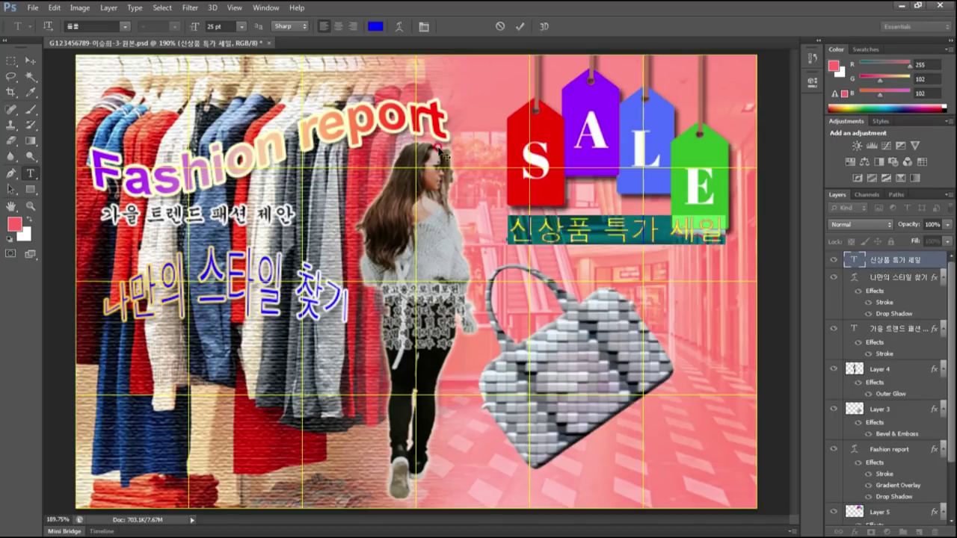
click(125, 27)
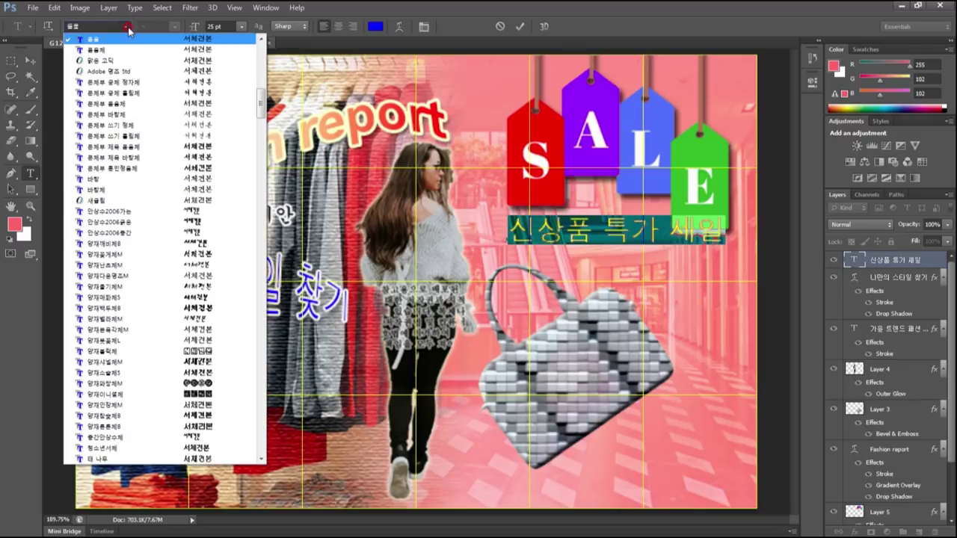
click(108, 181)
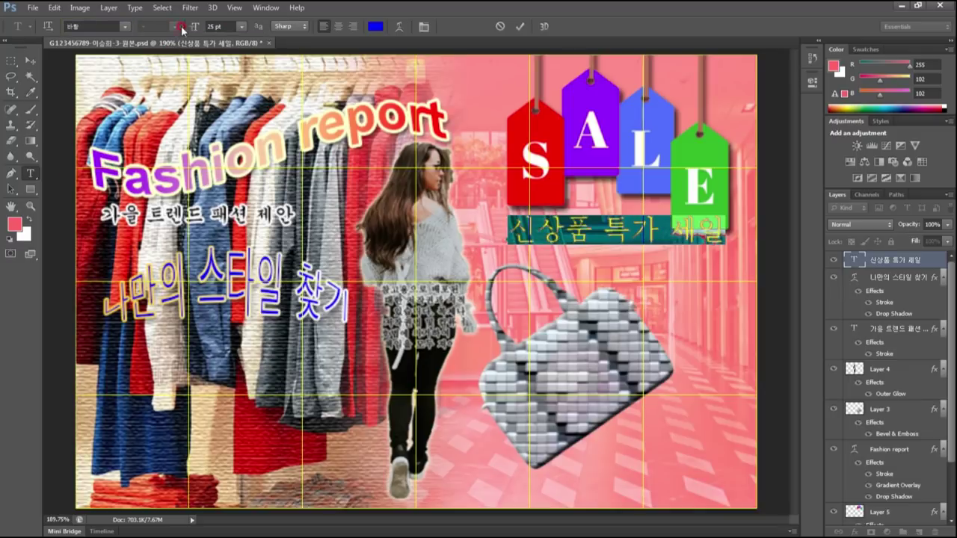
click(217, 26)
text(15)
key(Return)
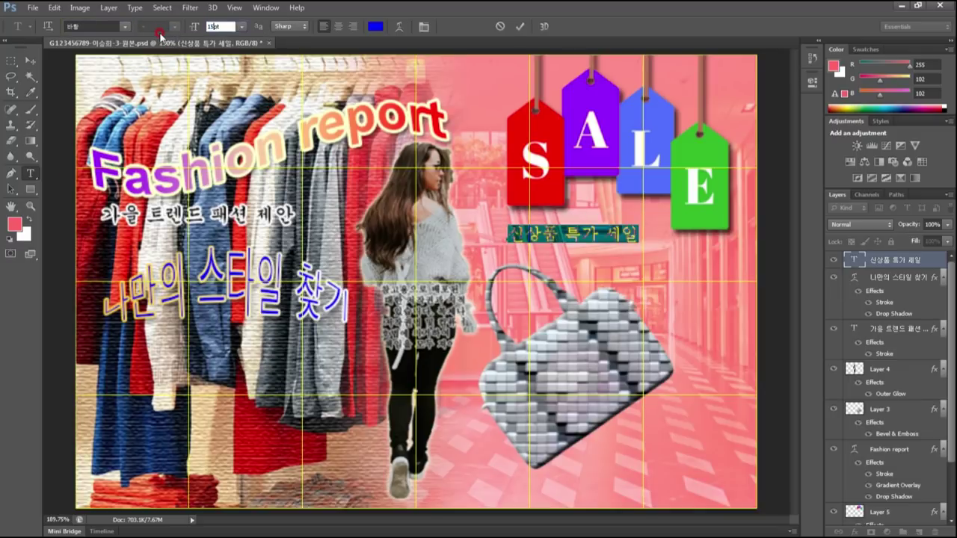
Colour the text purple #cc00ff and commit the edits
click(374, 26)
click(540, 296)
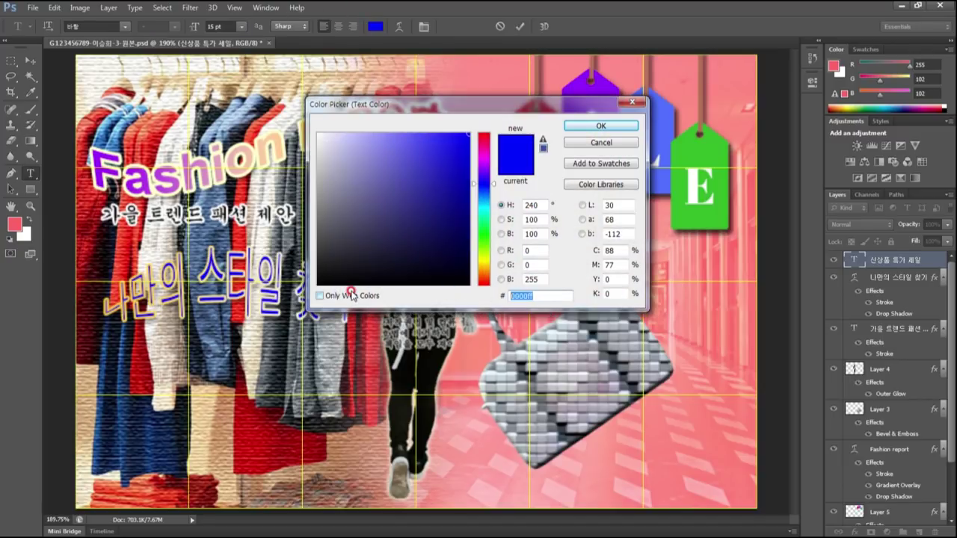
text(cc)
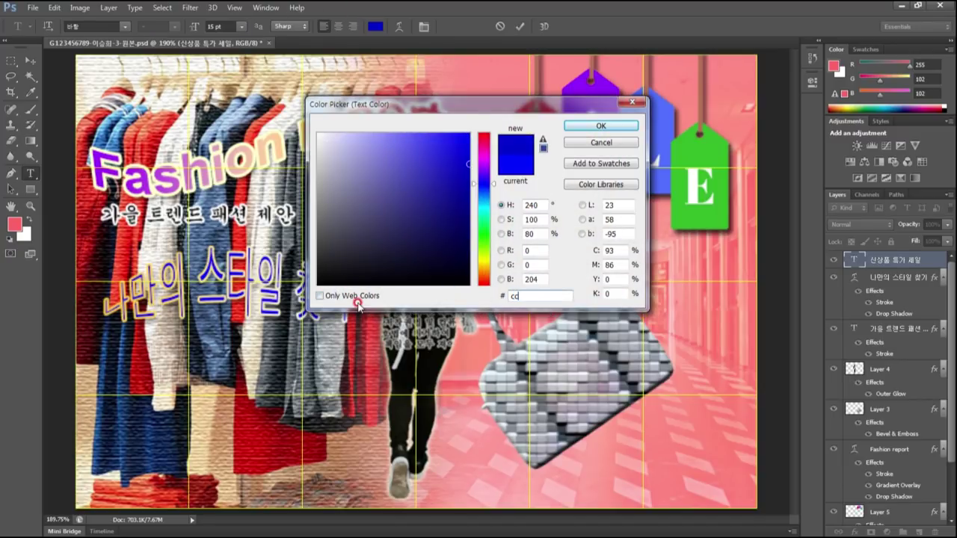
text(00ff)
key(Return)
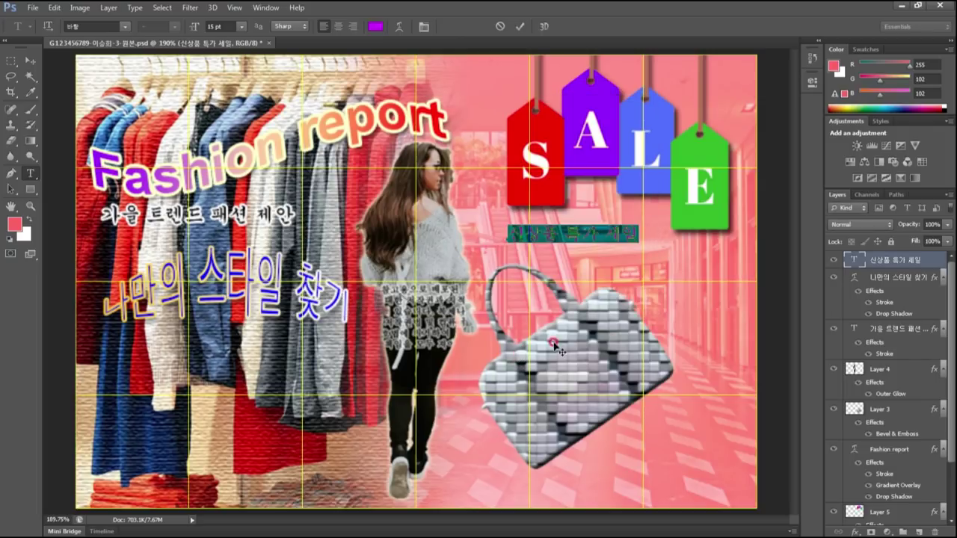
click(522, 28)
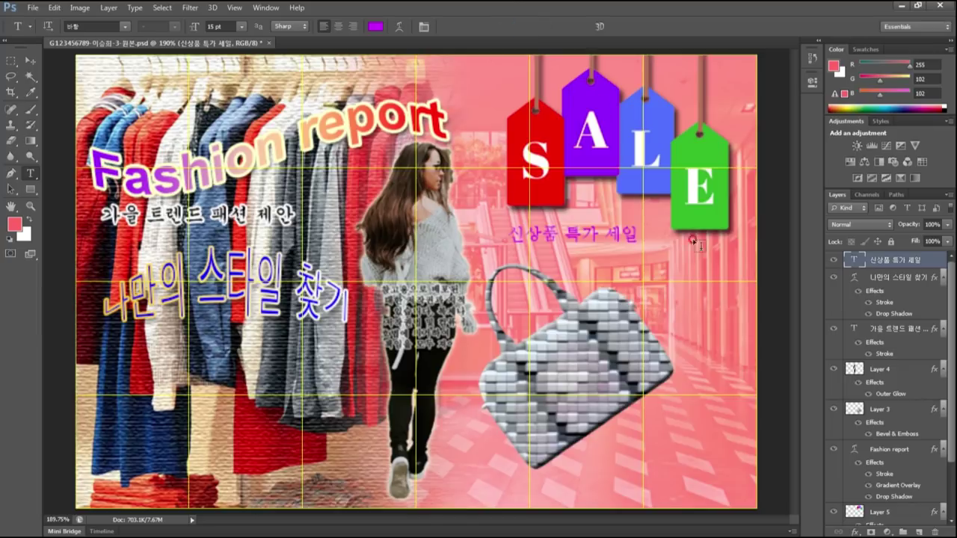
double_click(927, 263)
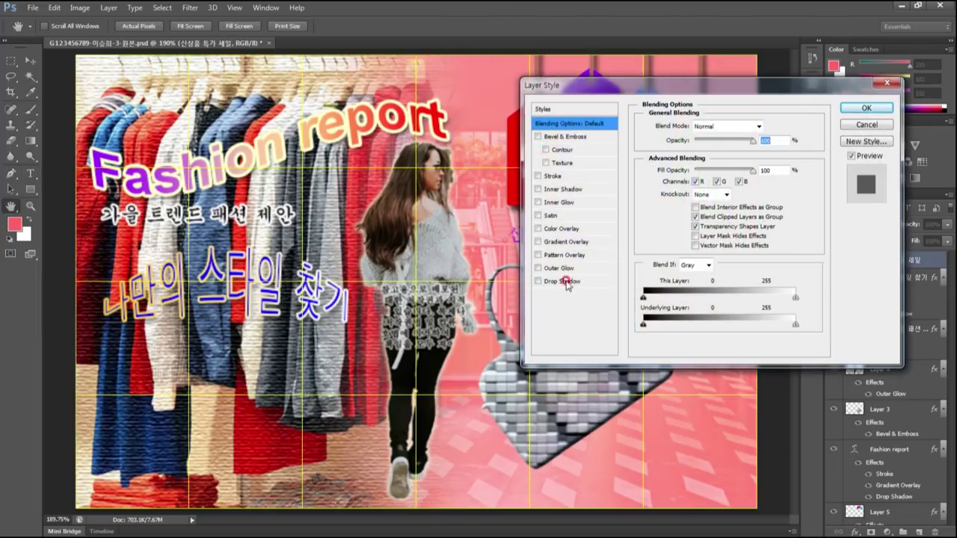
Add a 2 px white stroke to the 신상품 특가 세일 text
click(558, 175)
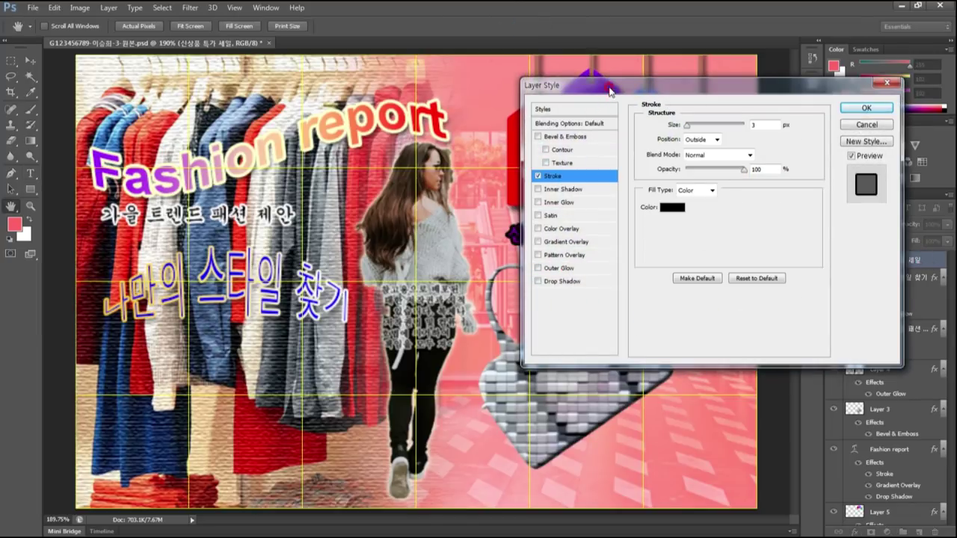
drag(606, 89, 147, 135)
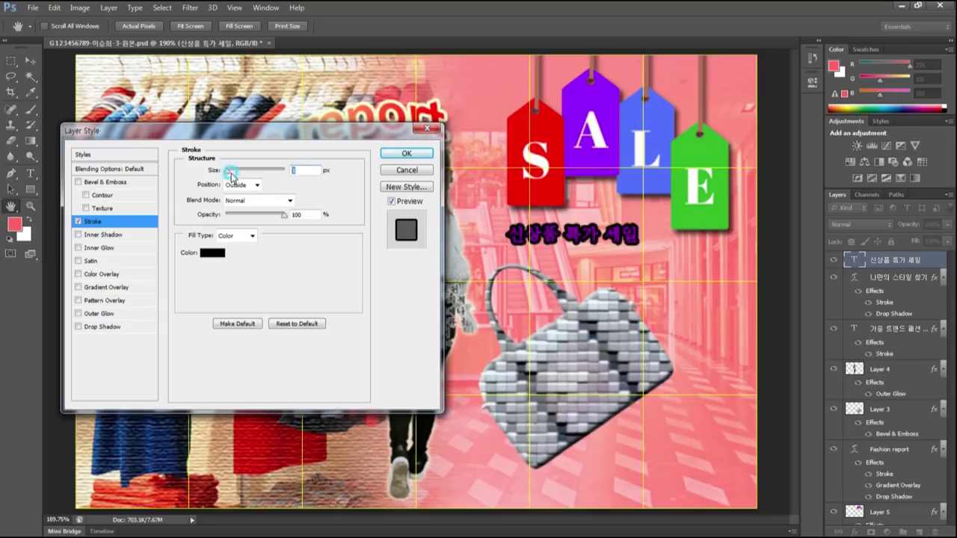
drag(227, 170, 225, 170)
click(213, 253)
drag(363, 160, 305, 118)
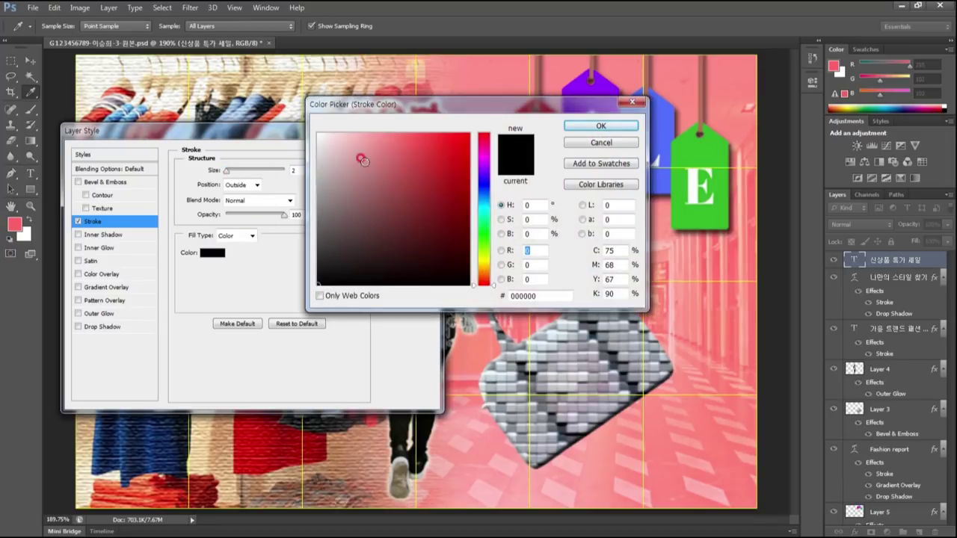
click(601, 126)
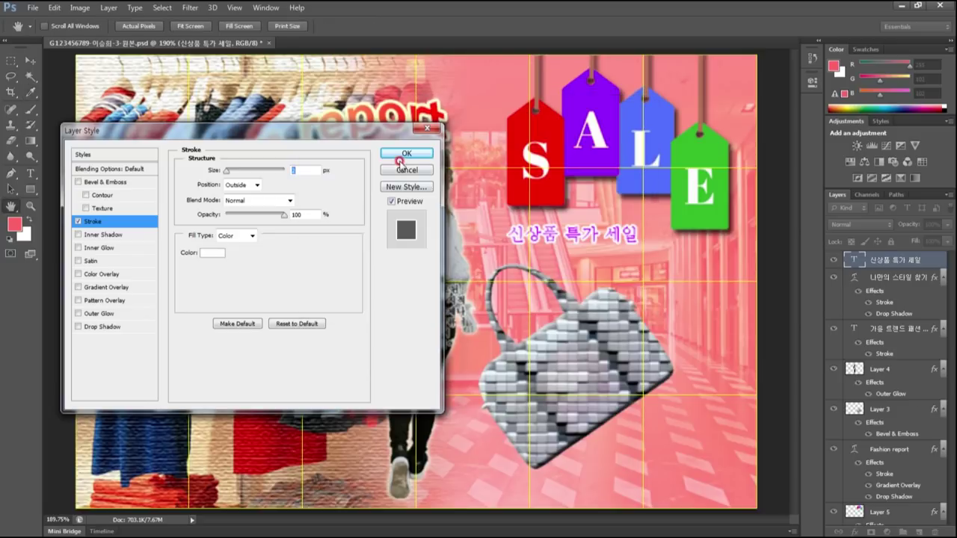
key(Return)
Move the text down and right below the E tag, then switch to the PDF
click(30, 60)
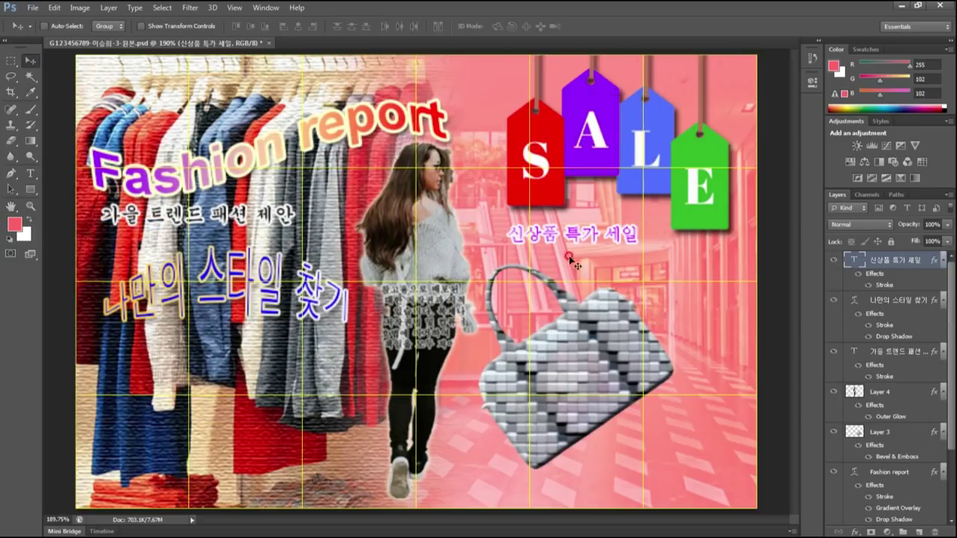
drag(574, 240, 611, 252)
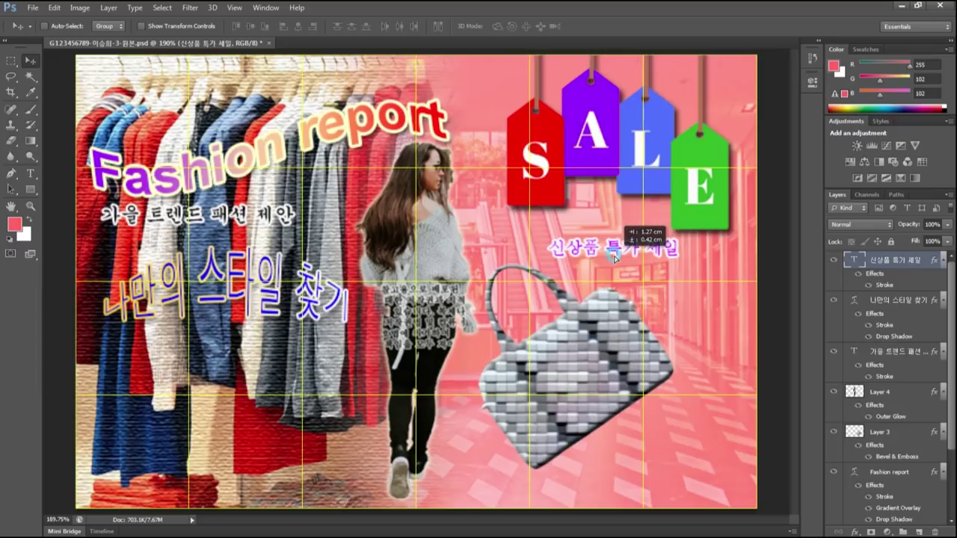
drag(611, 252, 618, 259)
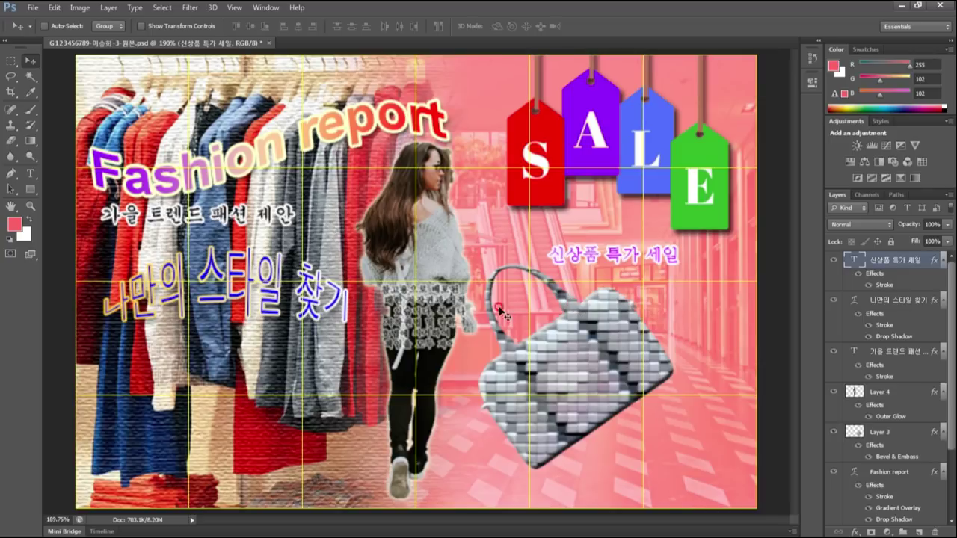
key(alt+Tab)
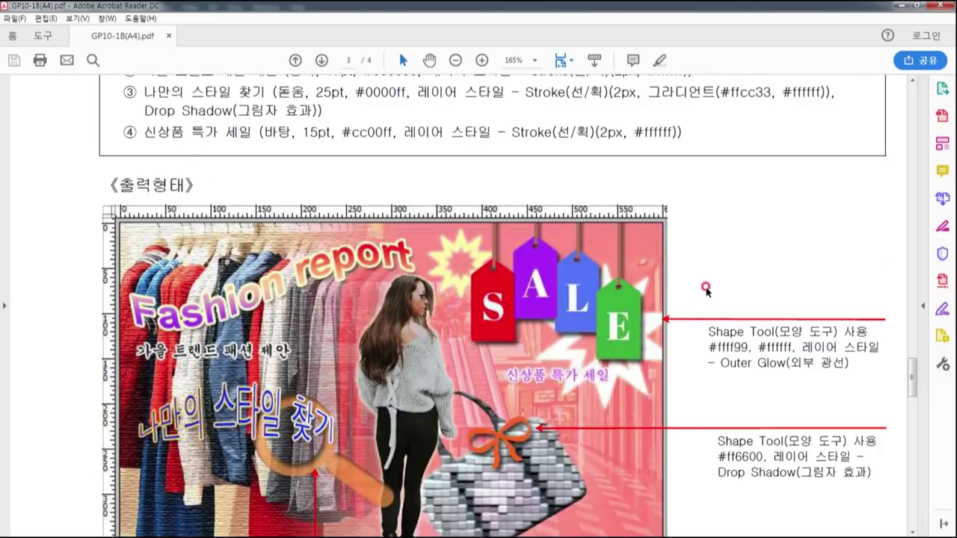
Find and select the starburst's ffff99 colour code in the PDF's output sample
scroll(705, 286, down, 3)
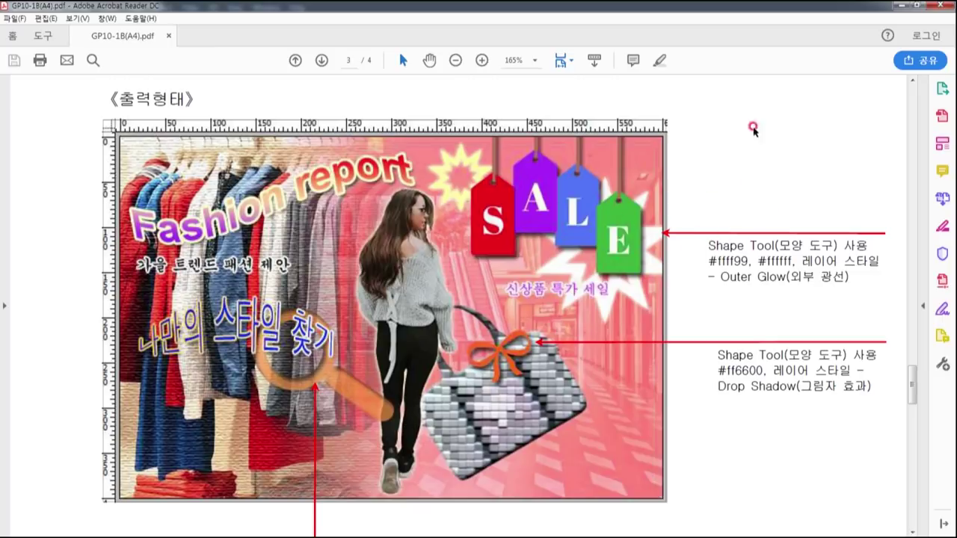
double_click(720, 255)
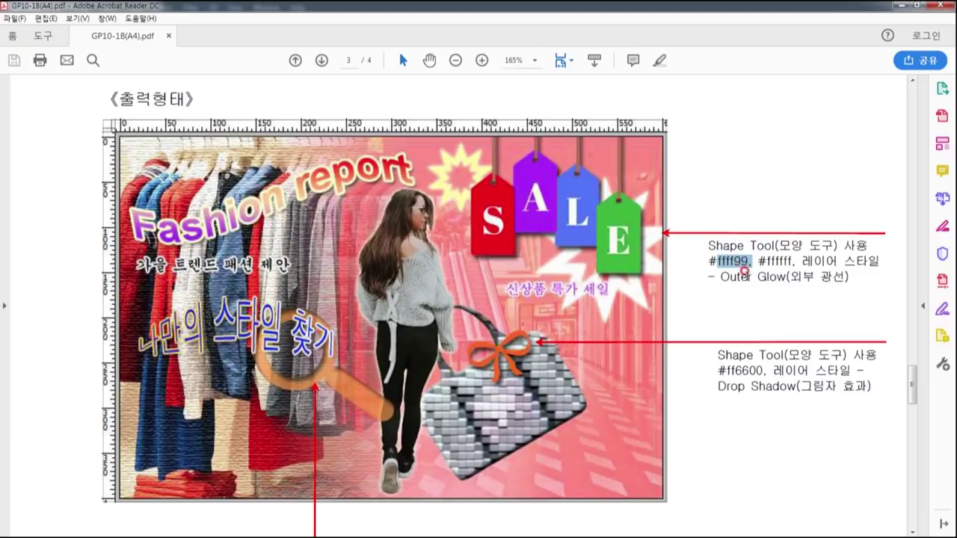
click(900, 5)
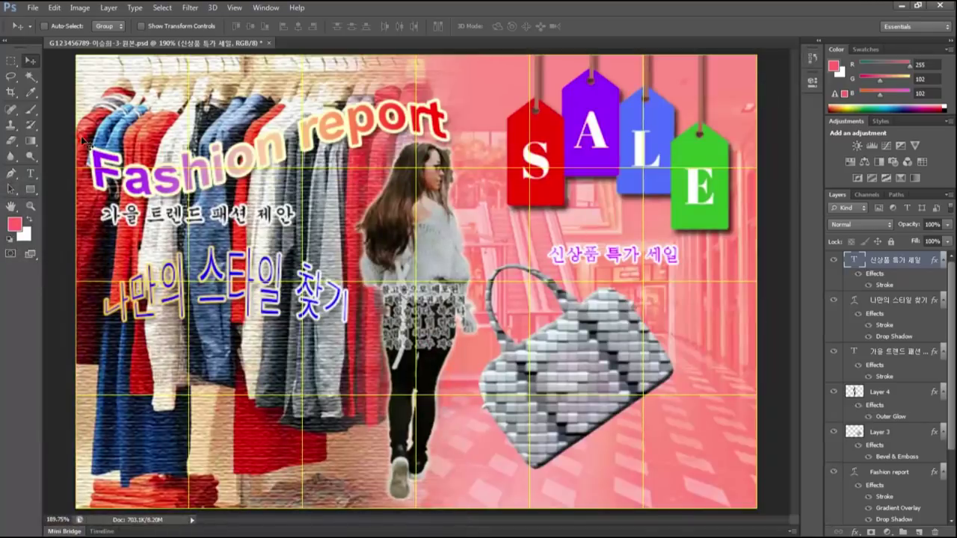
Pick the starburst custom shape and draw it left of the S tag
drag(30, 189, 100, 230)
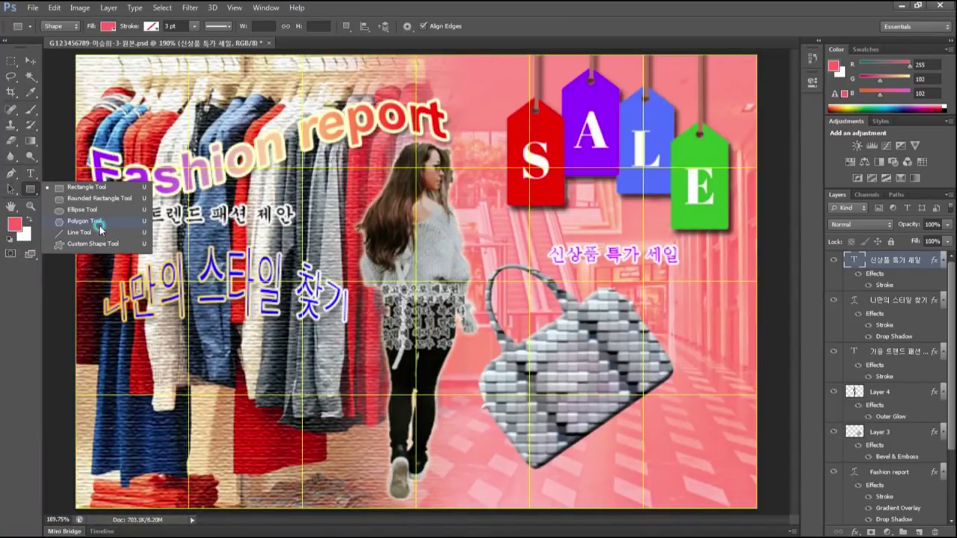
click(93, 244)
click(459, 28)
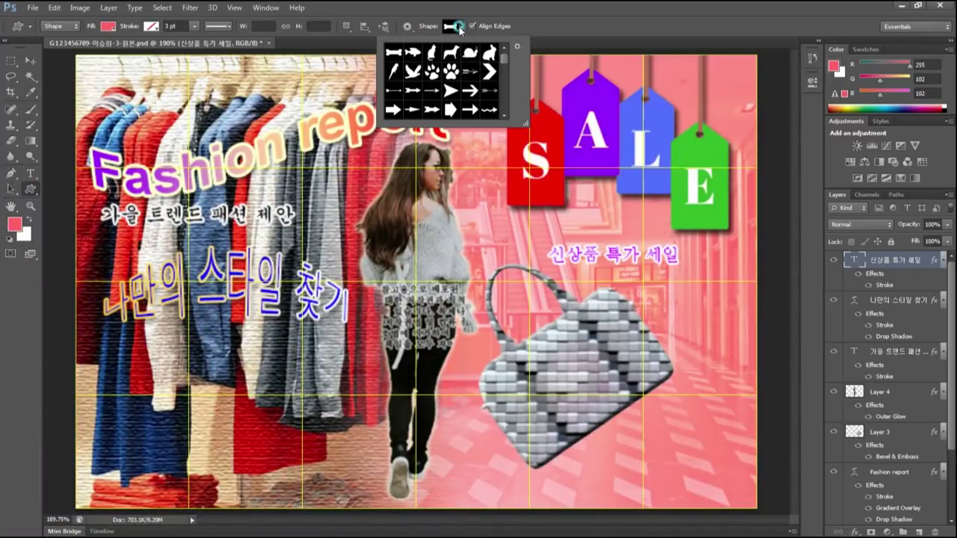
drag(524, 121, 568, 449)
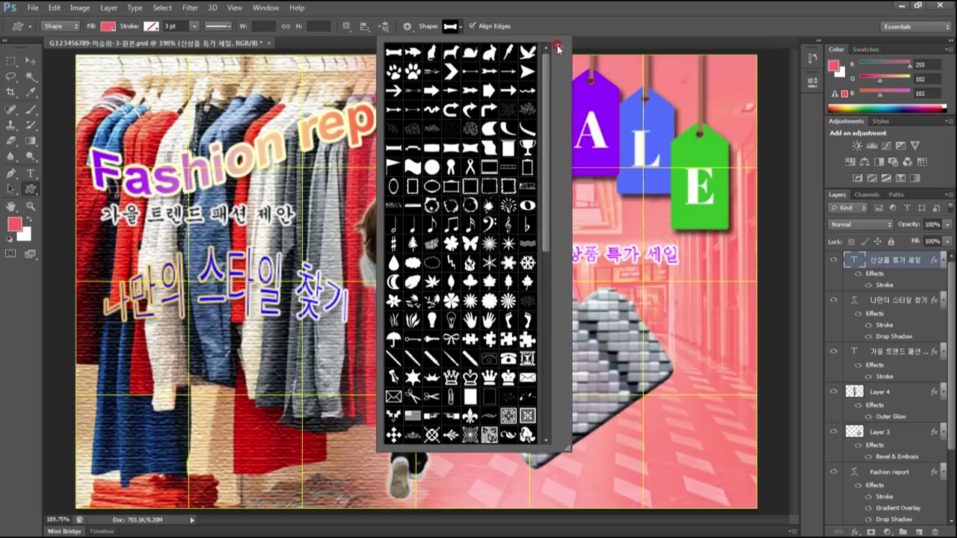
click(557, 47)
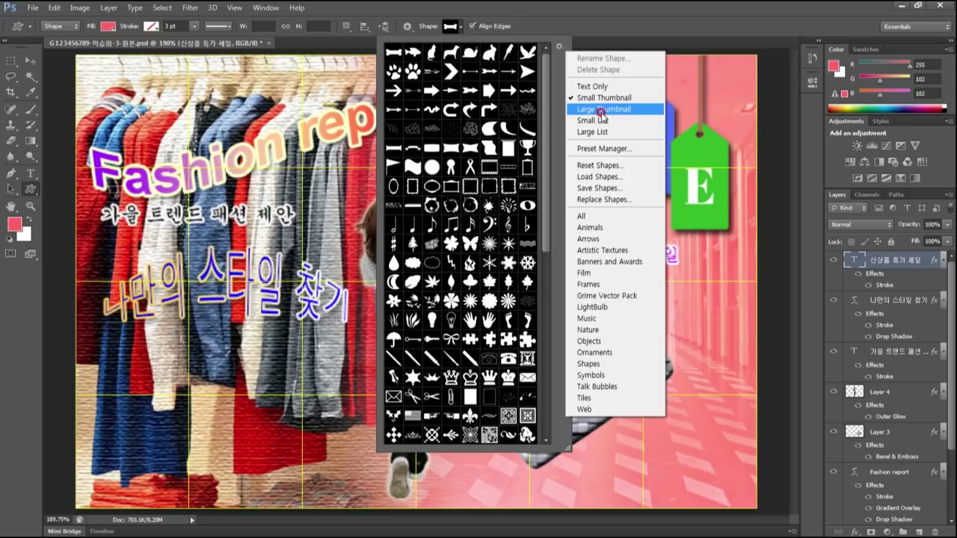
click(603, 110)
drag(545, 99, 553, 295)
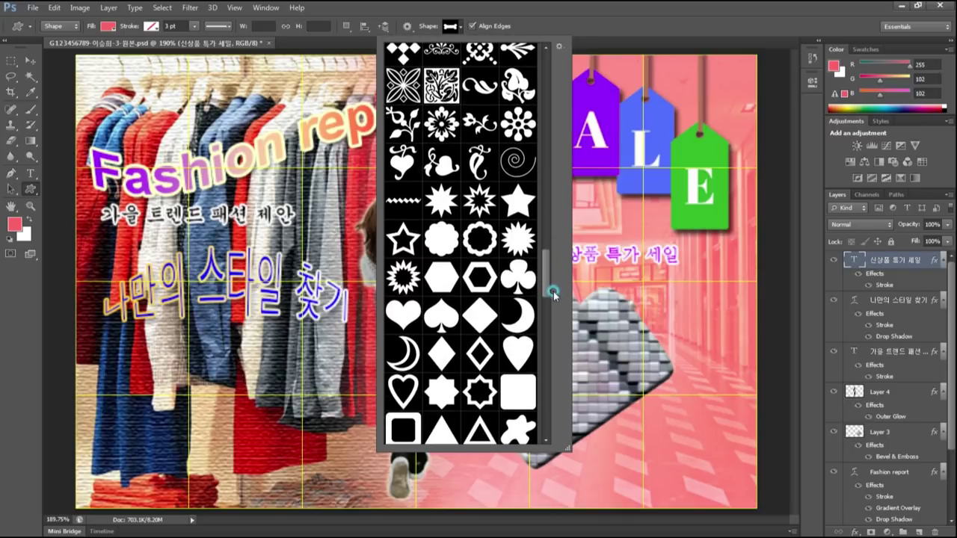
click(479, 202)
key(Return)
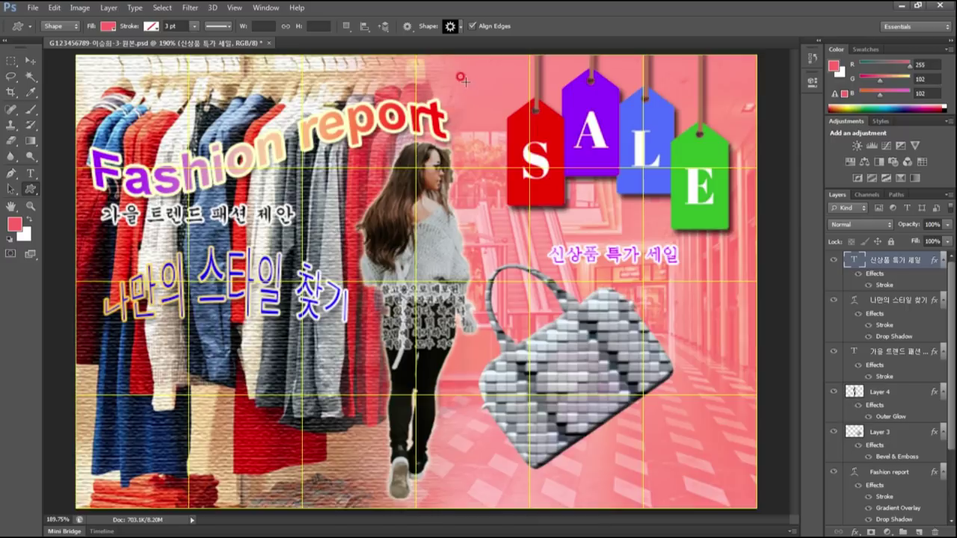
drag(454, 77, 568, 183)
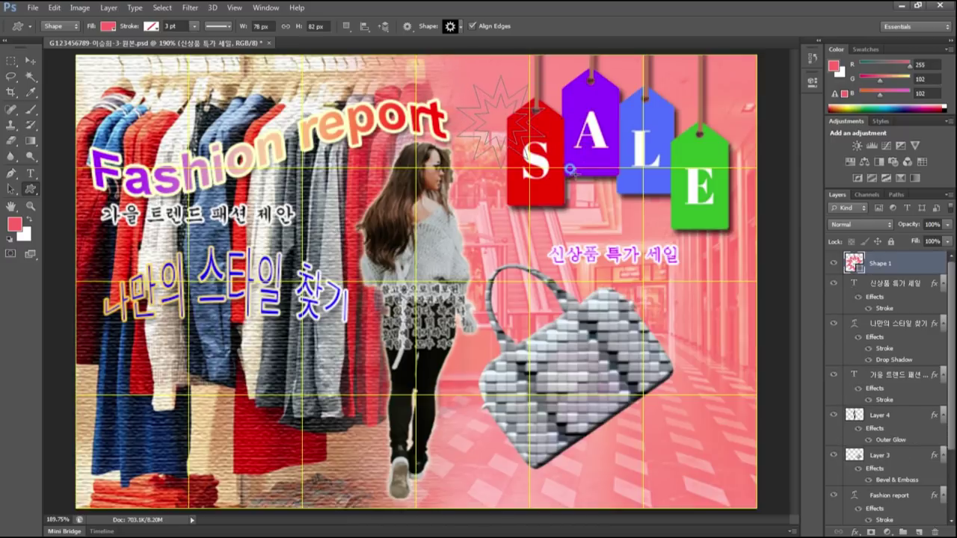
Fill the Shape 1 starburst with pale yellow #ffff99
double_click(903, 263)
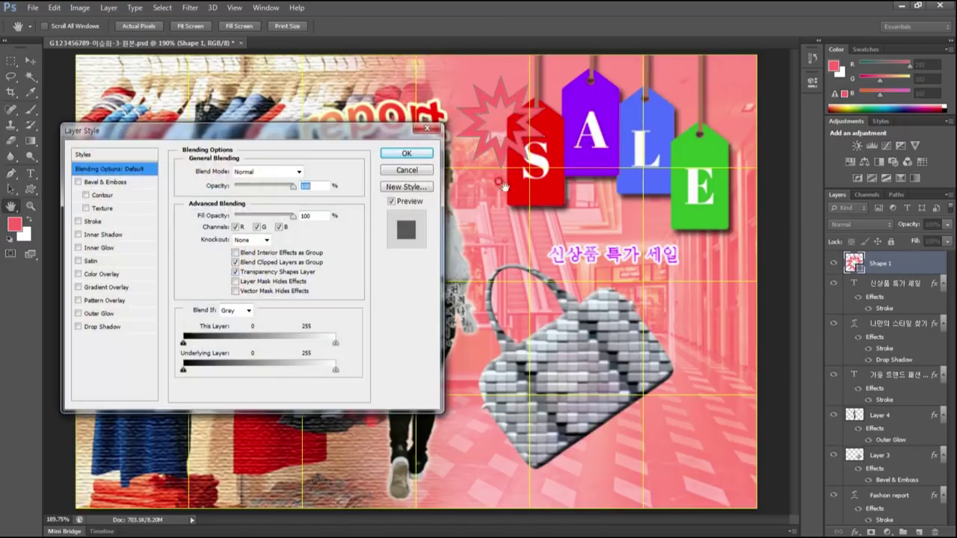
click(409, 172)
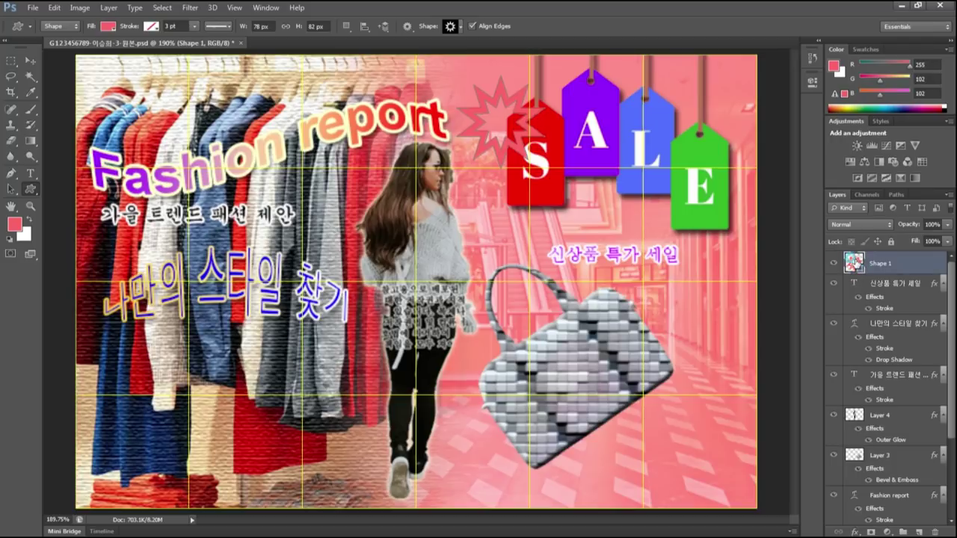
double_click(854, 262)
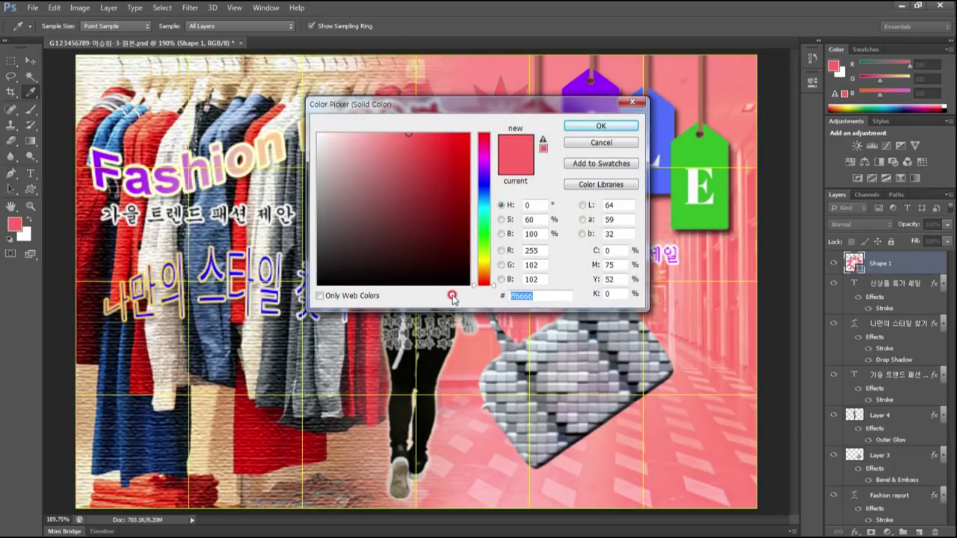
text(ffff99)
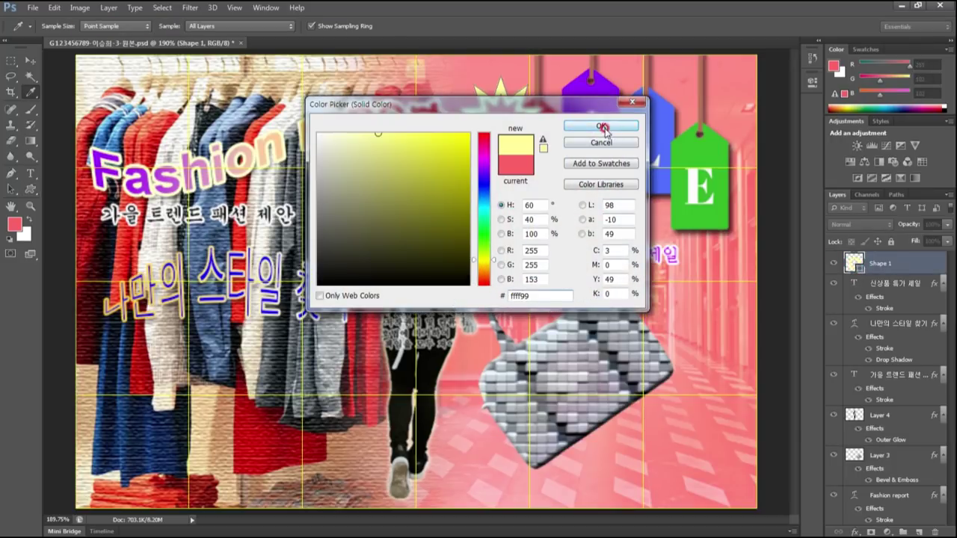
click(607, 128)
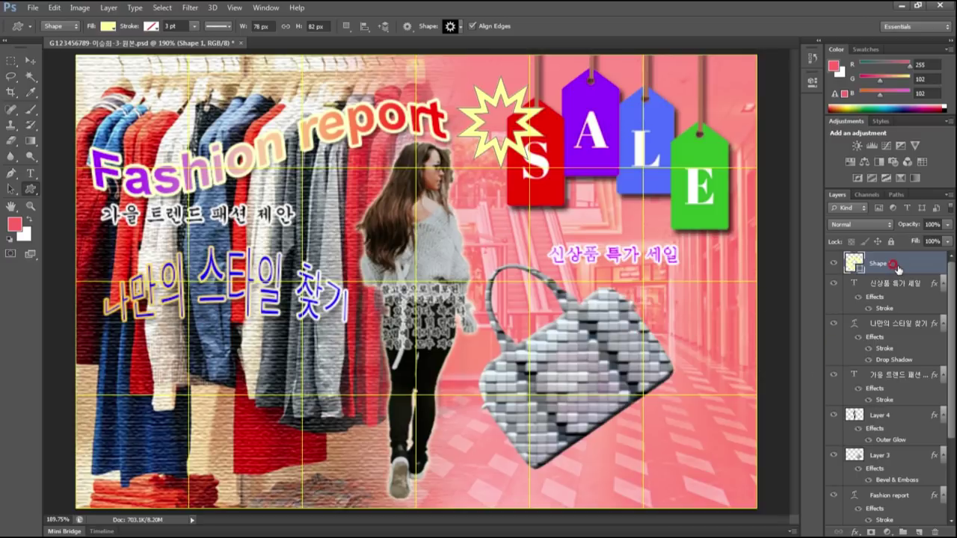
Move Shape 1 beneath the SALE tags in the layer stack and add an Outer Glow
drag(902, 267, 890, 462)
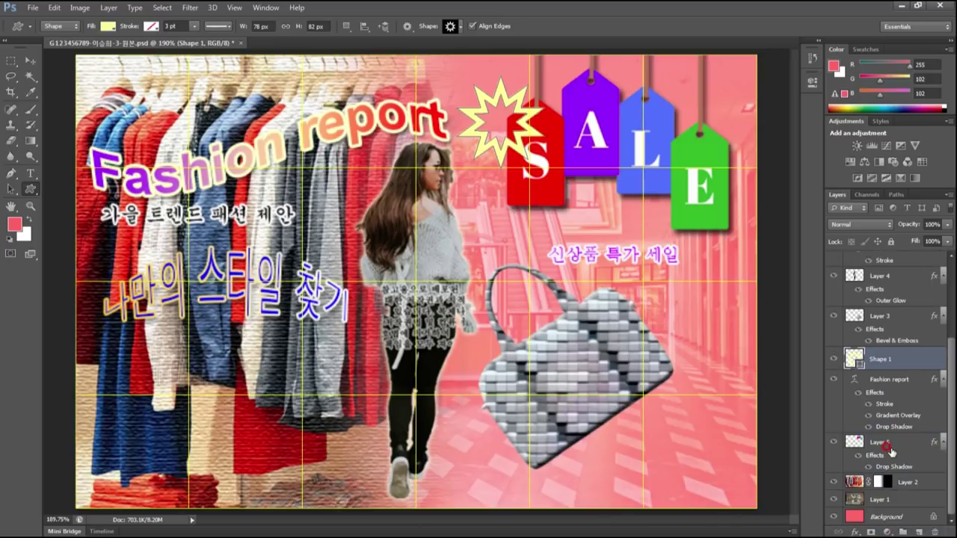
drag(891, 361, 882, 473)
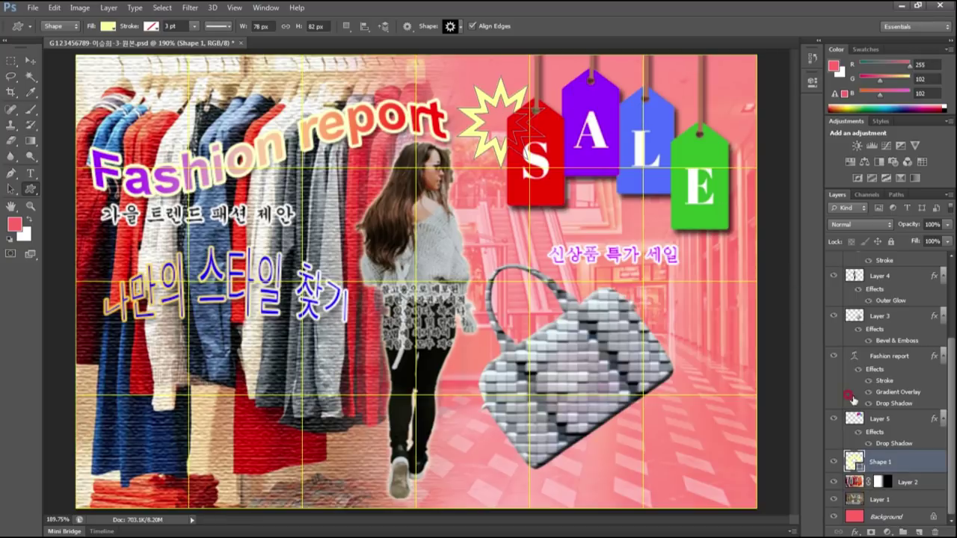
double_click(909, 461)
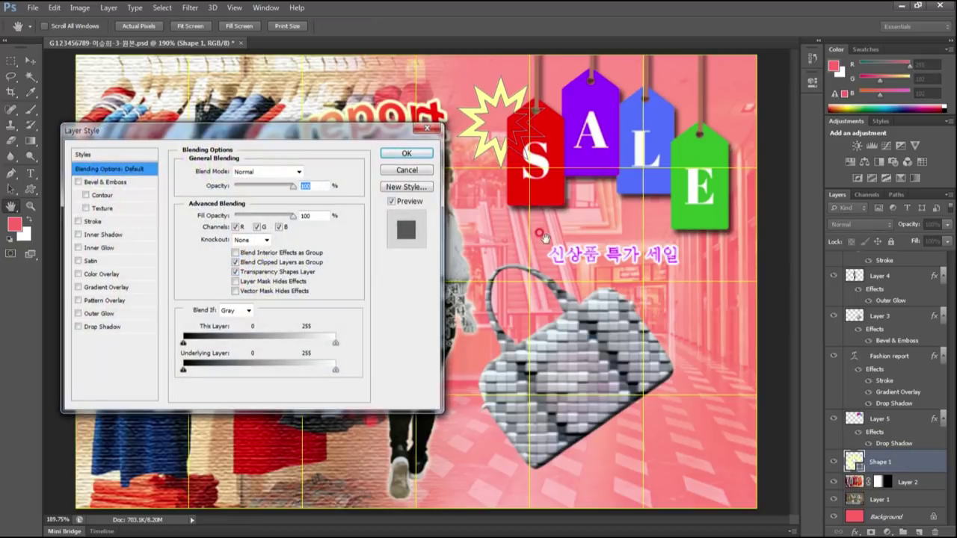
click(105, 313)
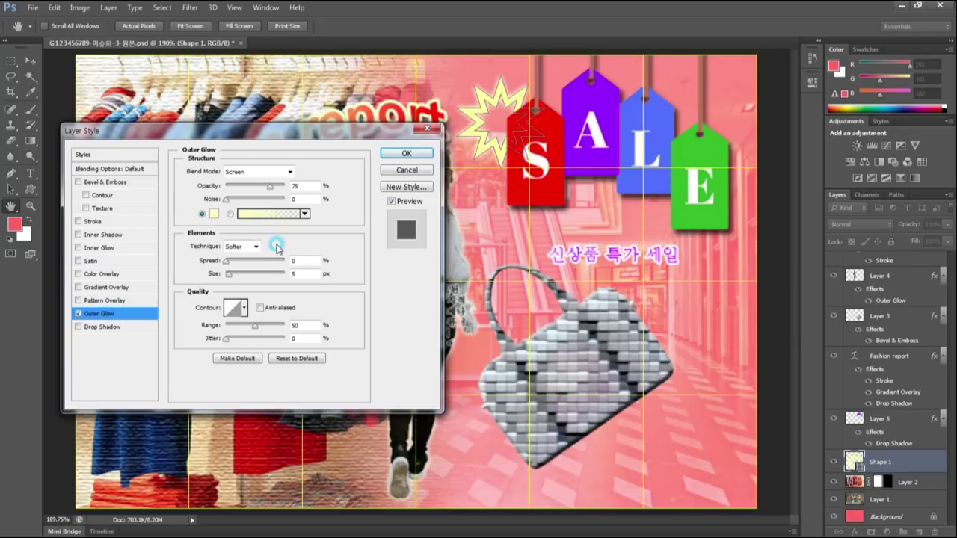
click(406, 154)
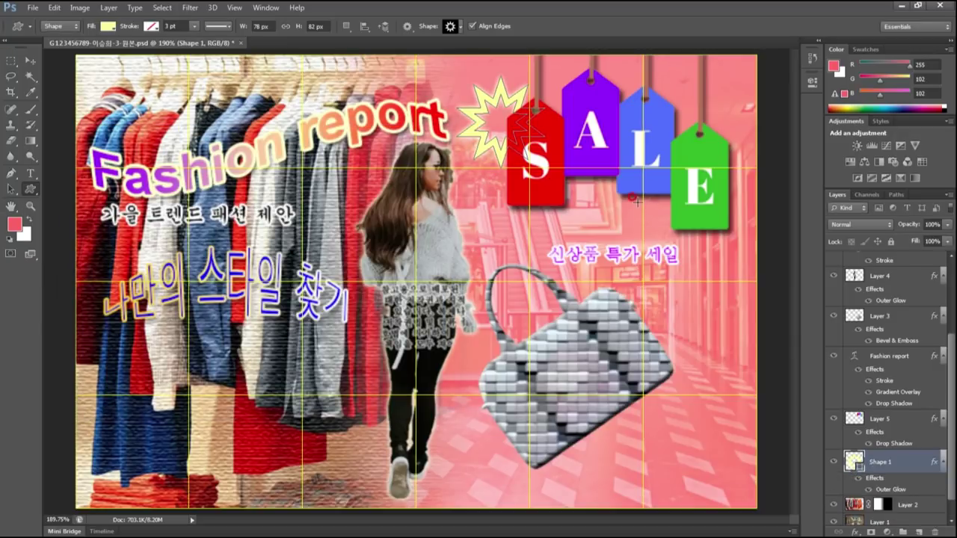
click(30, 61)
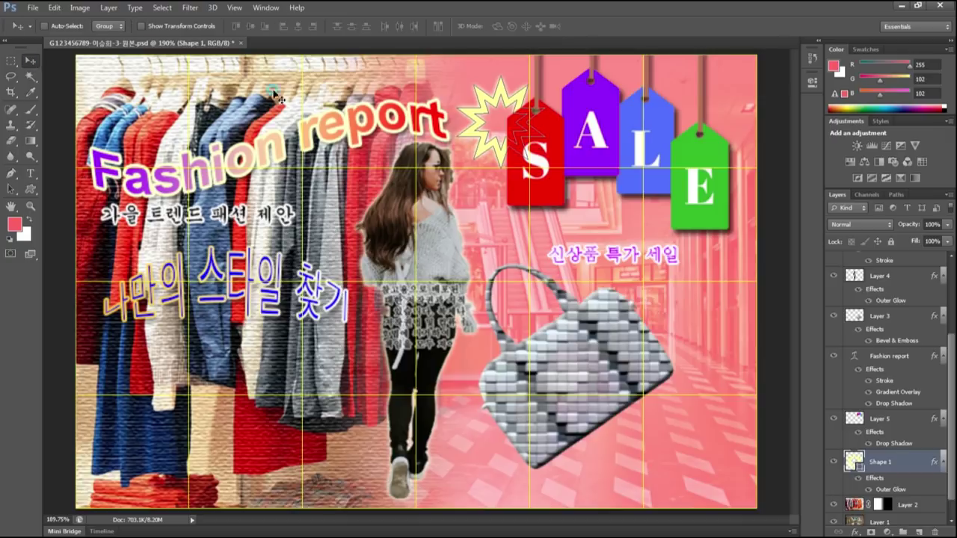
Nudge the small star up-right and draw a larger starburst behind the L and E tags
drag(487, 146, 481, 128)
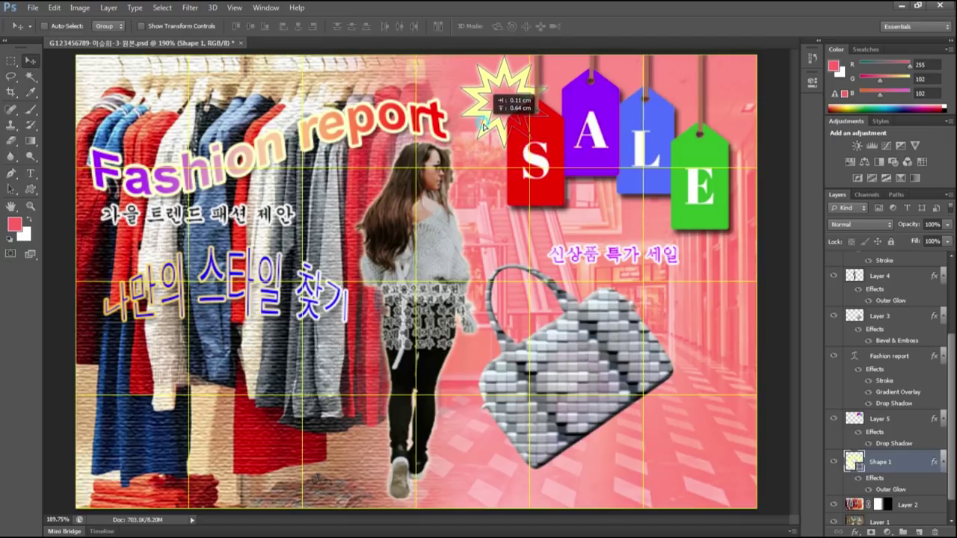
drag(481, 129, 487, 124)
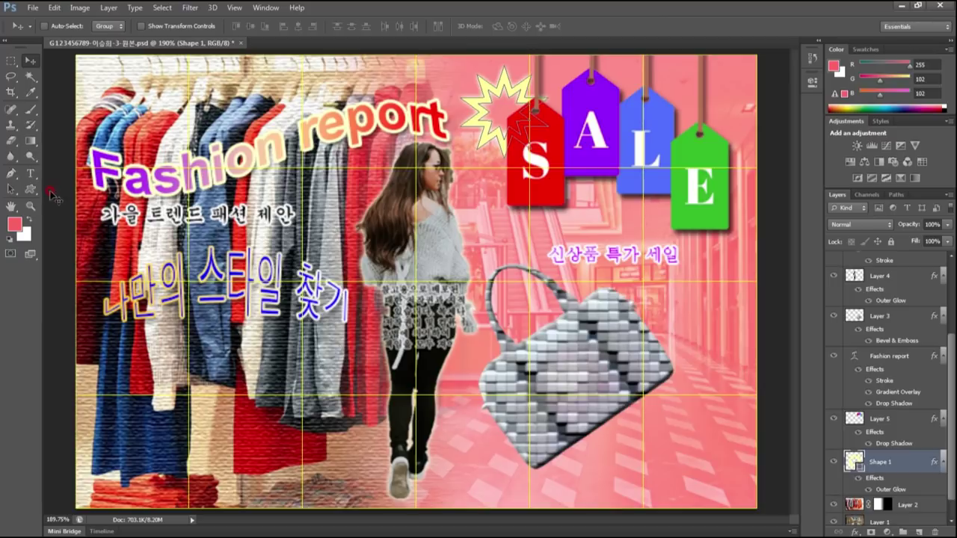
click(30, 189)
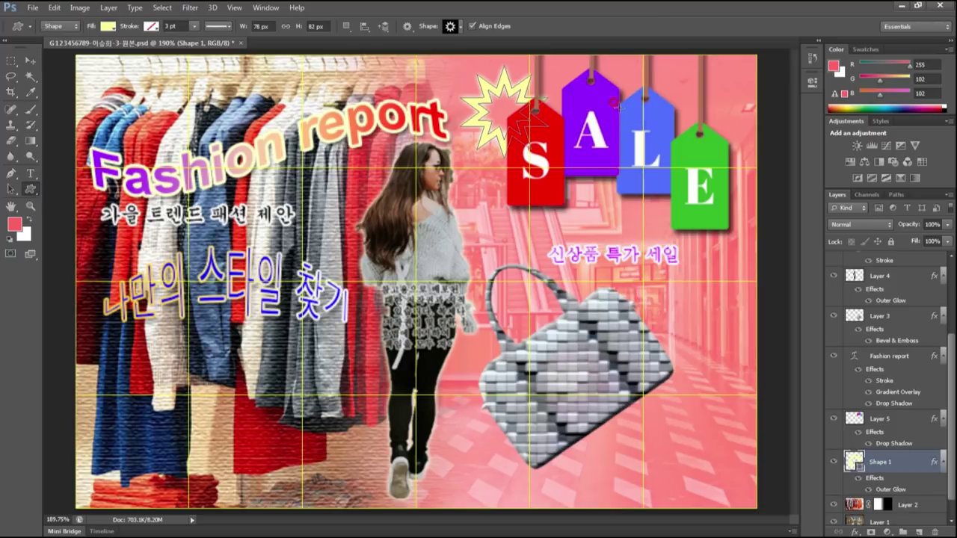
drag(629, 109, 775, 290)
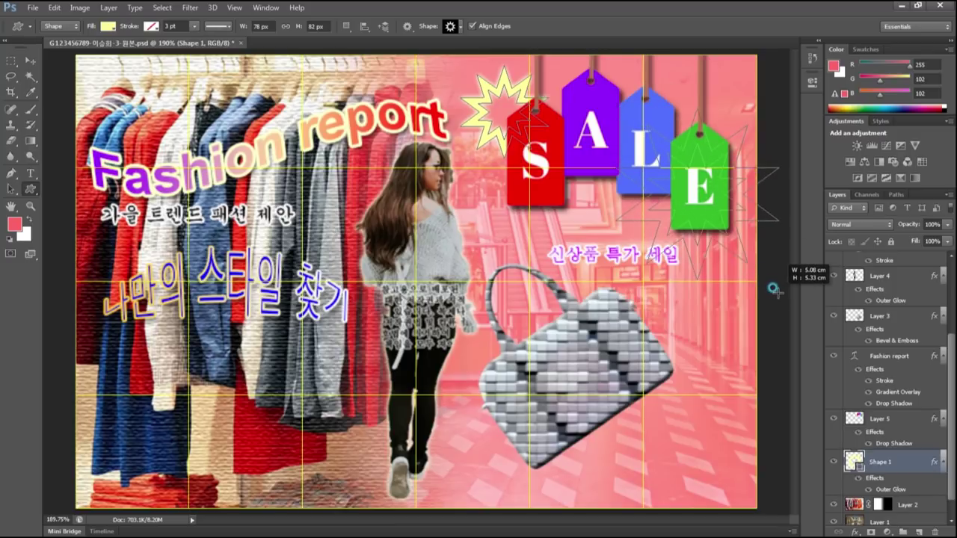
drag(772, 288, 773, 288)
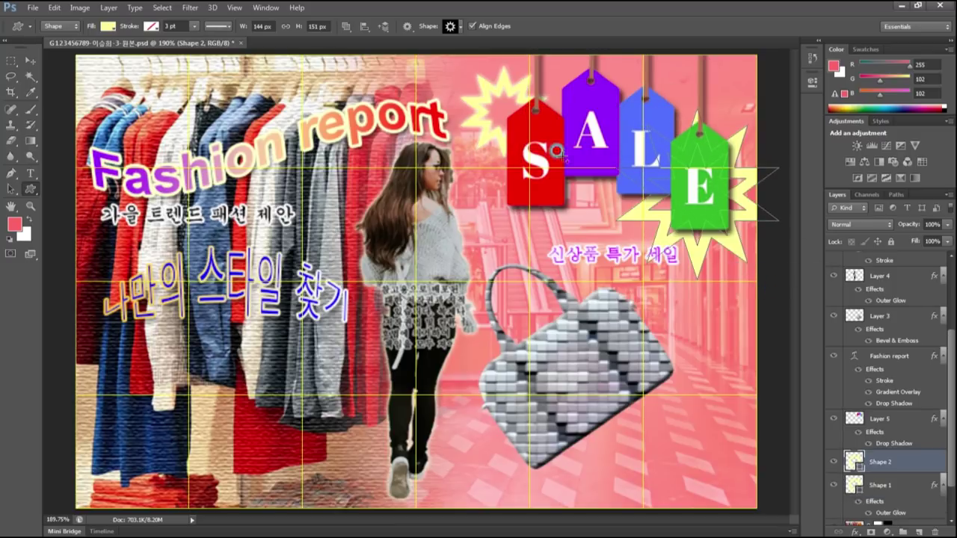
click(39, 62)
drag(675, 241, 661, 238)
click(894, 462)
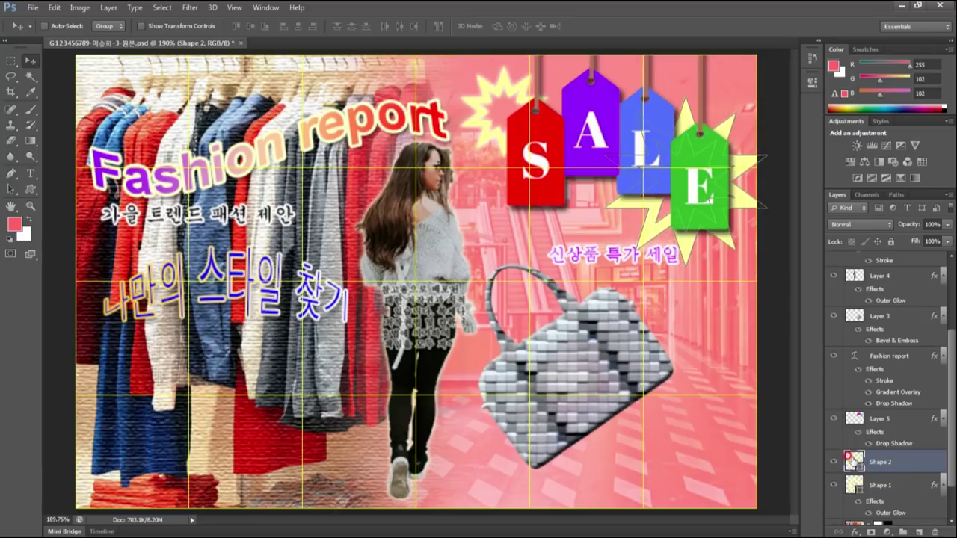
Fill the large starburst white and give it an Outer Glow
double_click(854, 461)
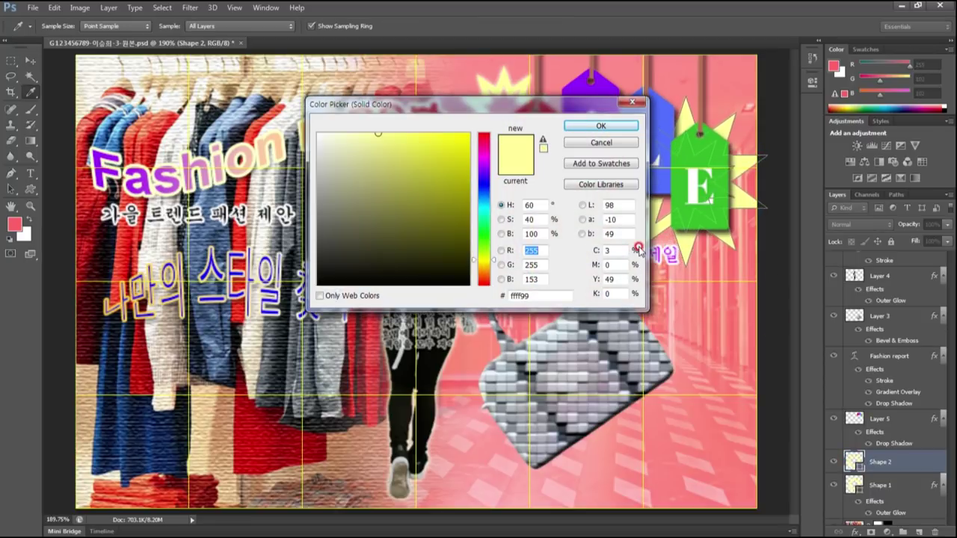
click(318, 134)
click(611, 127)
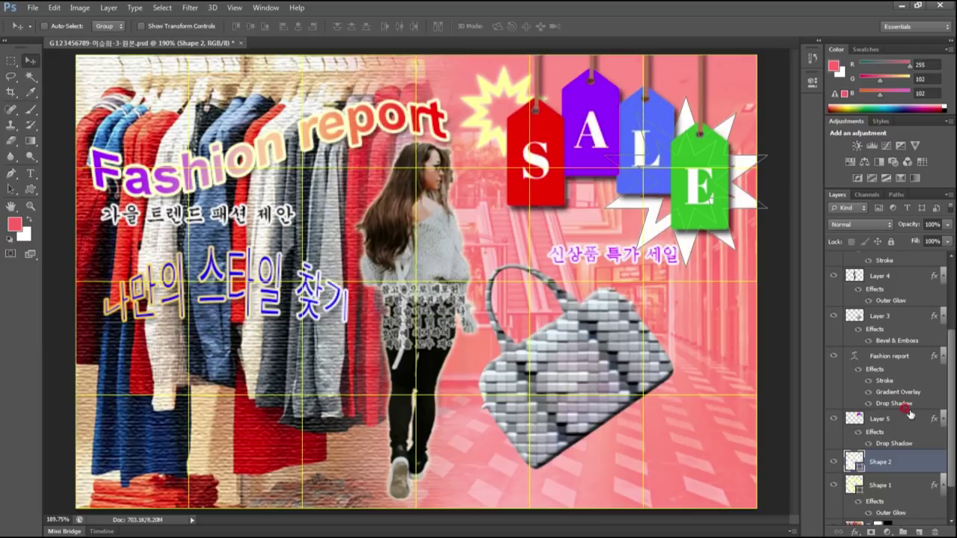
double_click(908, 463)
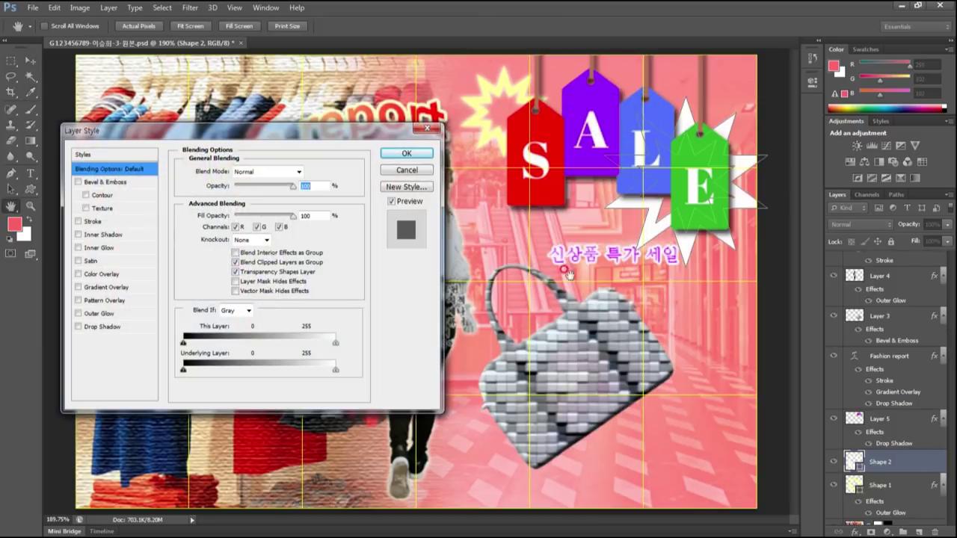
click(101, 313)
click(399, 155)
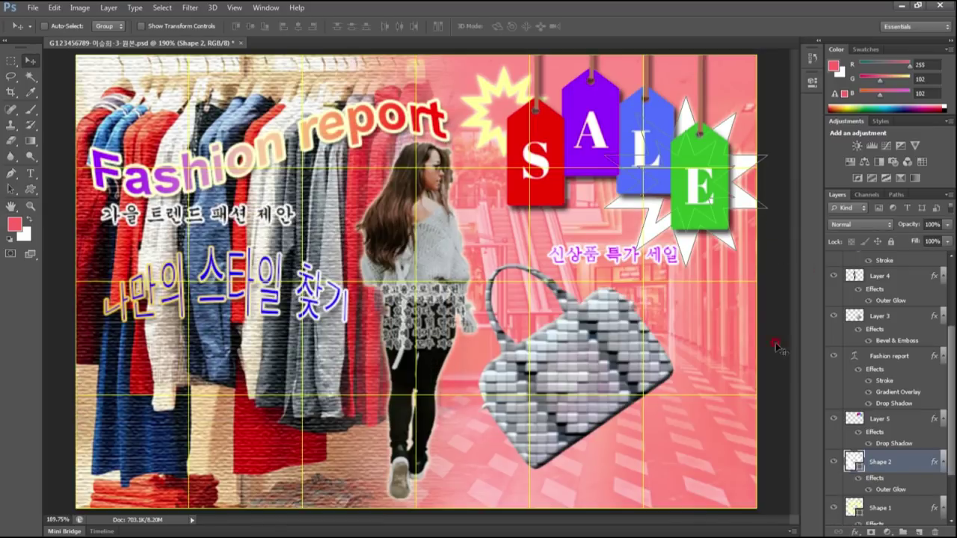
Draw a white custom bow shape on top of the pixel handbag
click(30, 189)
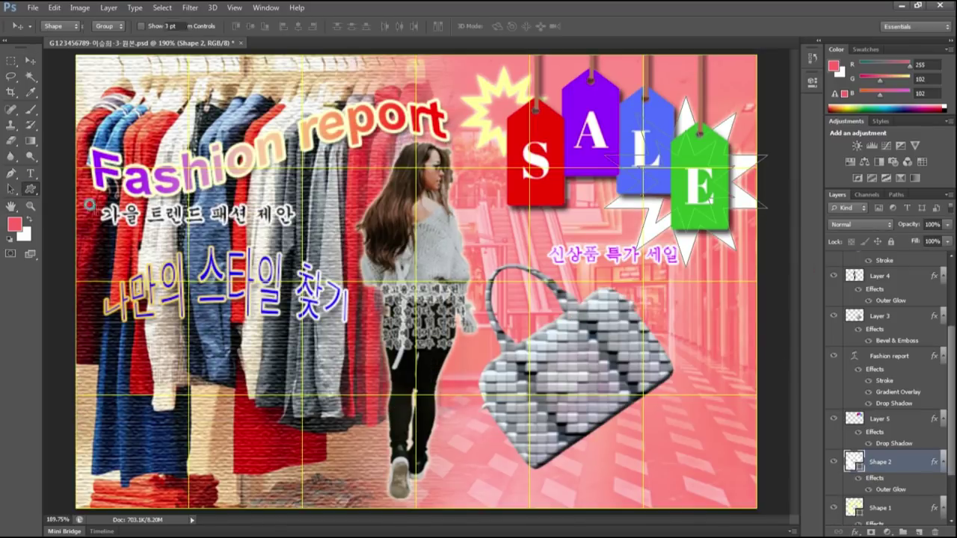
click(454, 27)
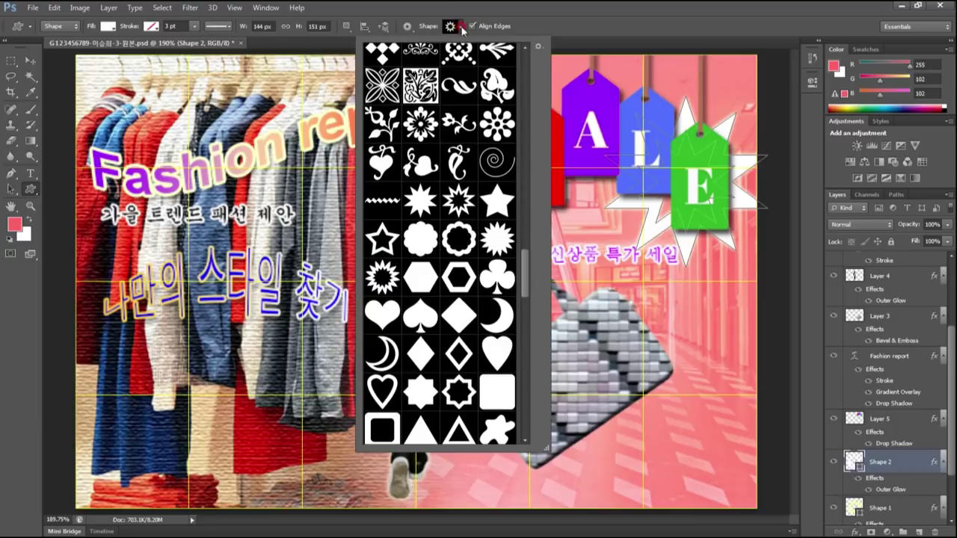
drag(524, 277, 523, 235)
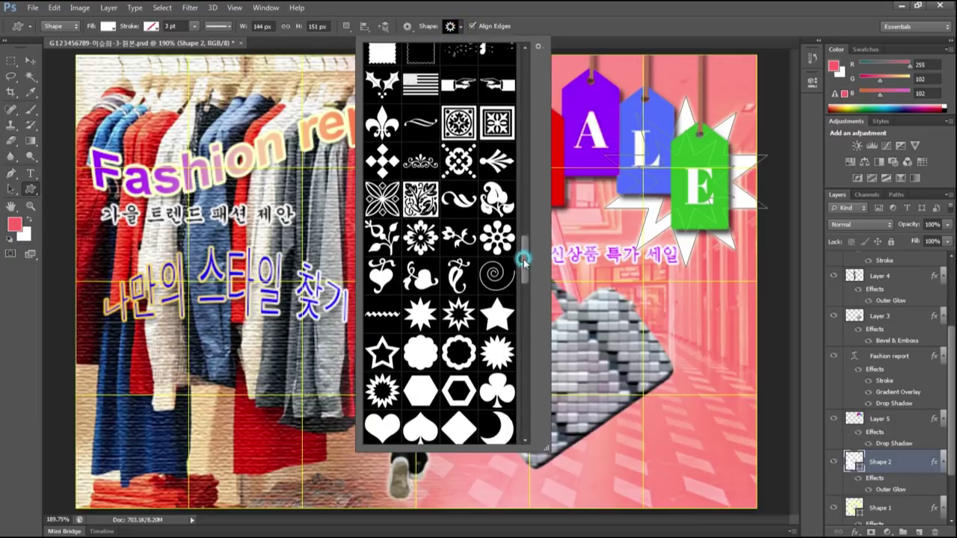
drag(523, 235, 521, 208)
click(482, 196)
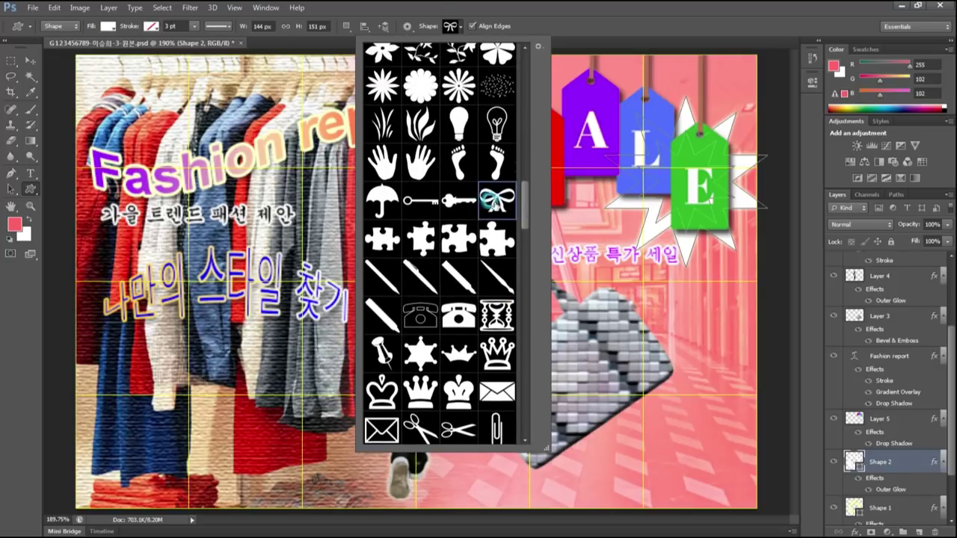
click(574, 298)
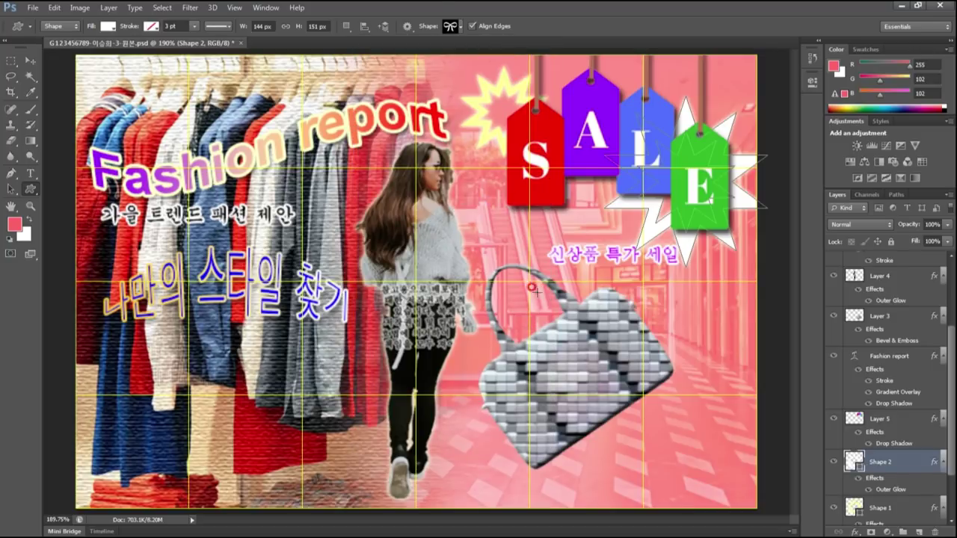
drag(543, 297, 608, 346)
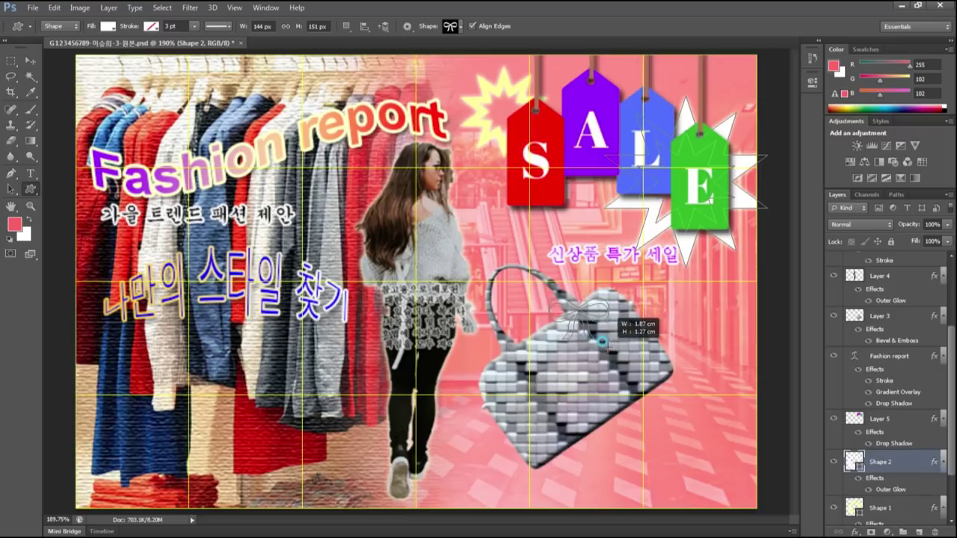
drag(607, 346, 621, 353)
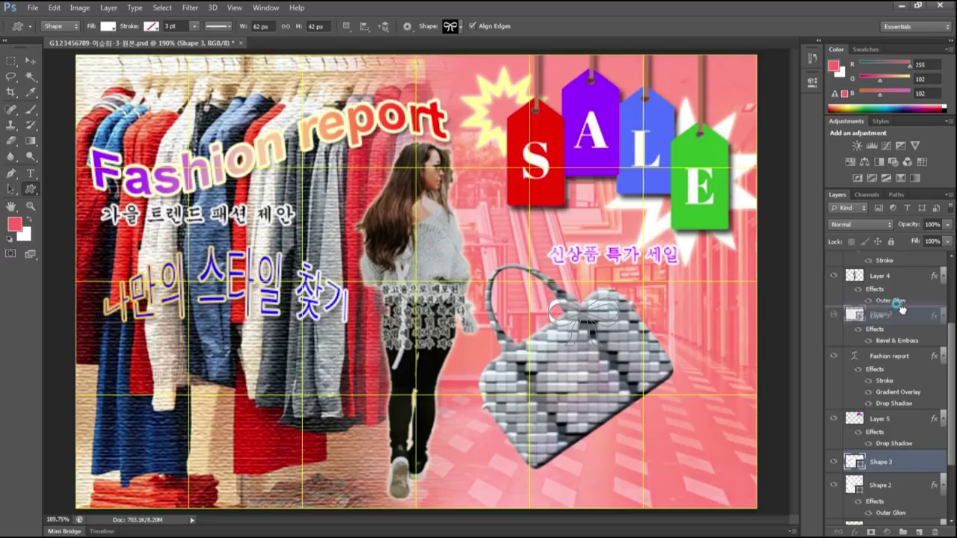
Stack Shape 3 above Layer 3, then shift bag and bow left toward the woman's hand
drag(918, 471, 903, 308)
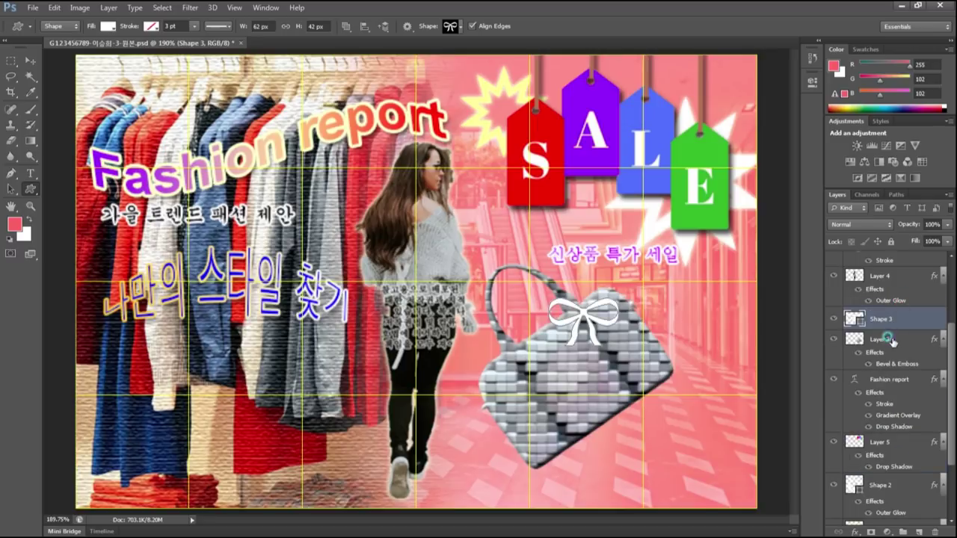
shift+click(883, 338)
click(30, 61)
drag(569, 385, 546, 389)
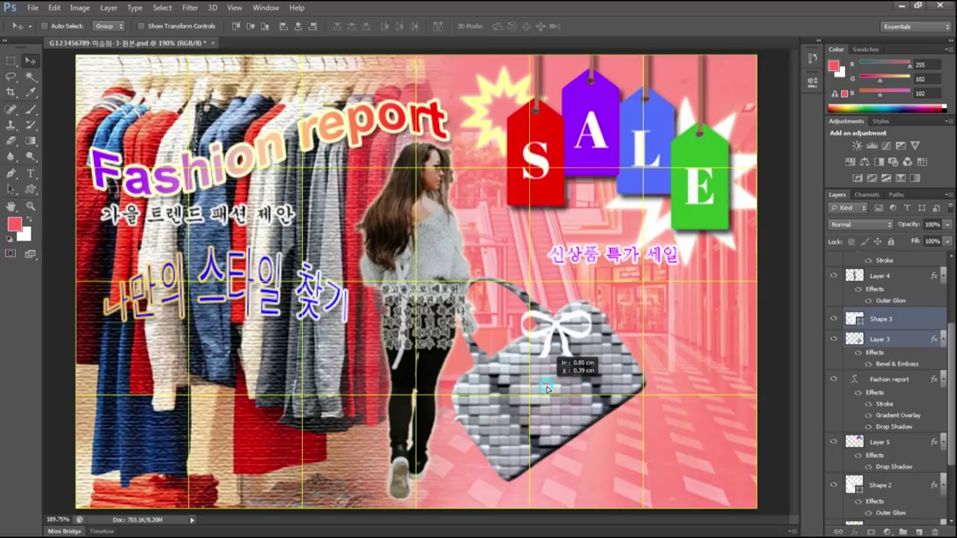
drag(547, 388, 537, 386)
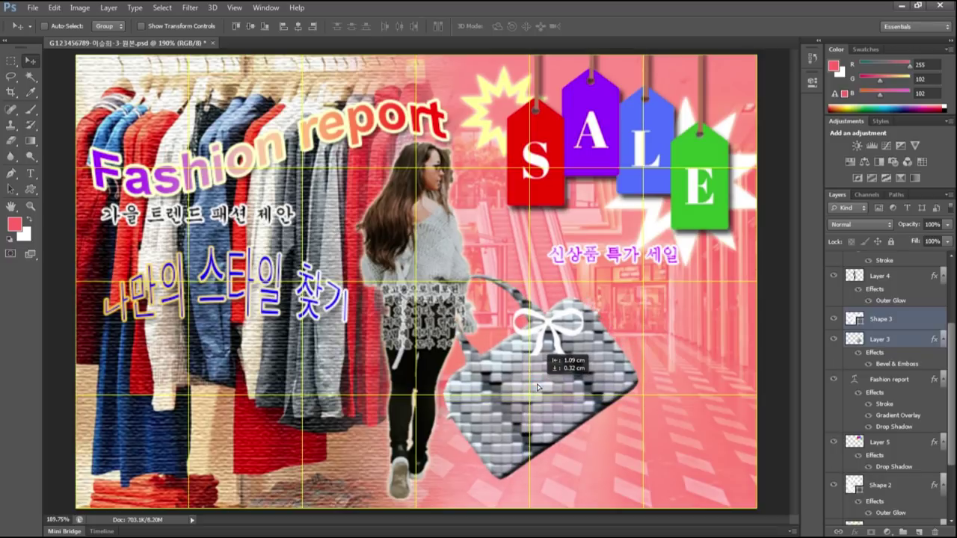
key(ctrl+z)
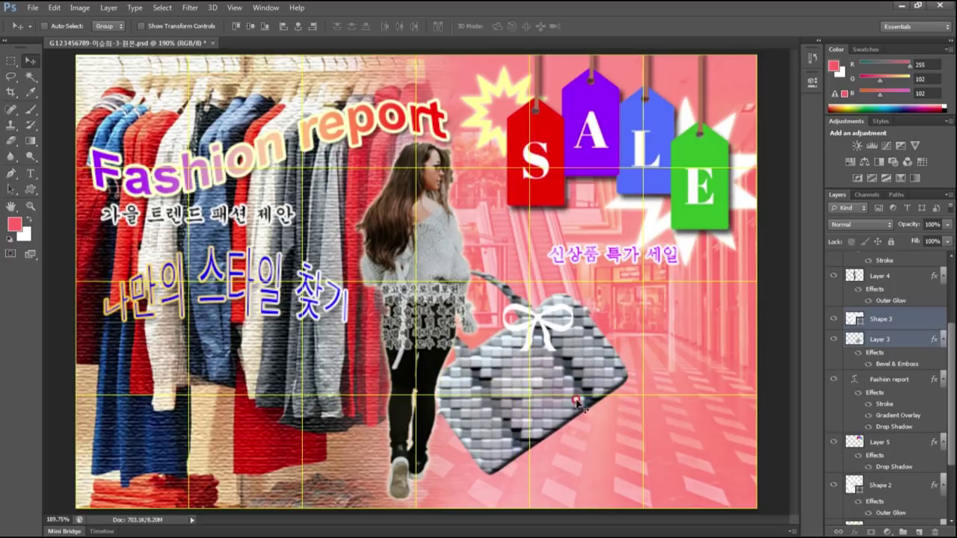
click(868, 318)
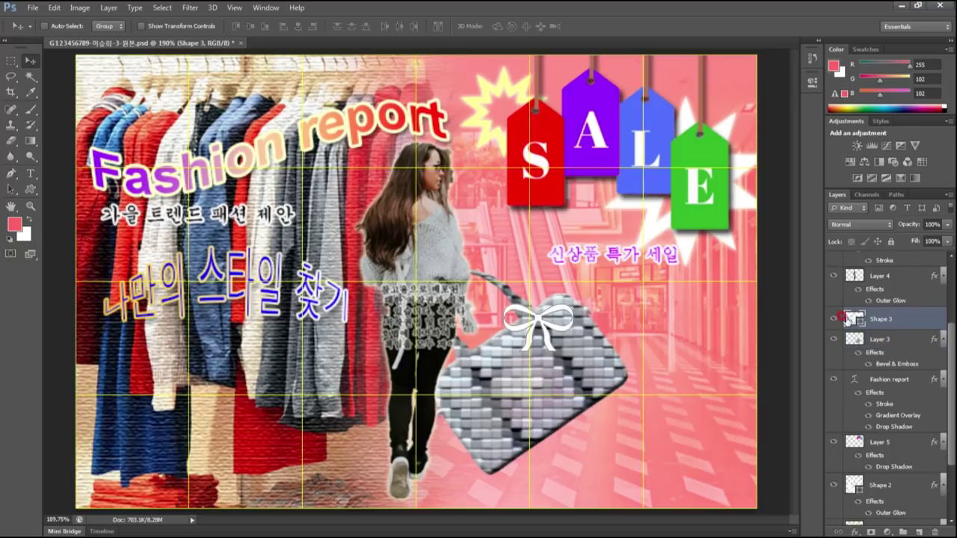
Change the Shape 3 bow's fill colour to orange #ff6600
double_click(850, 320)
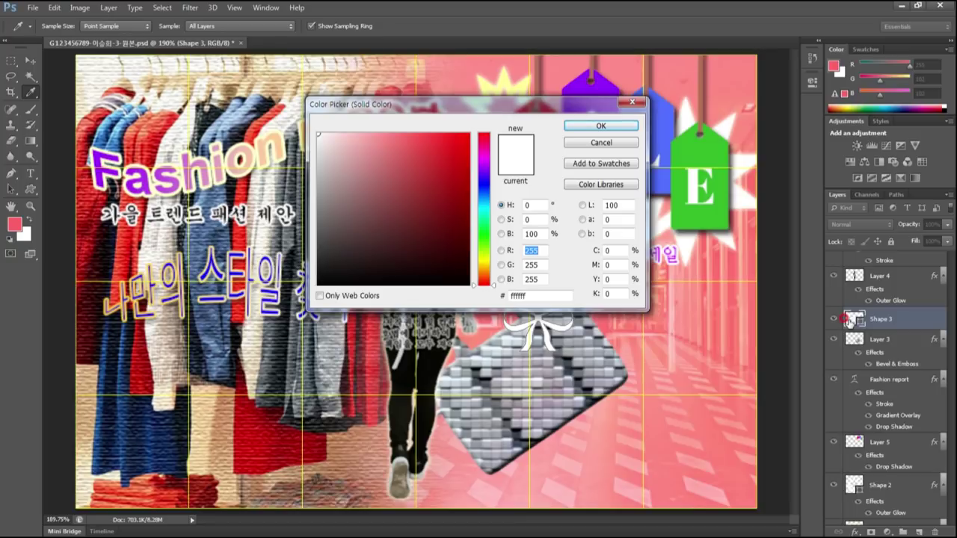
drag(532, 297, 493, 296)
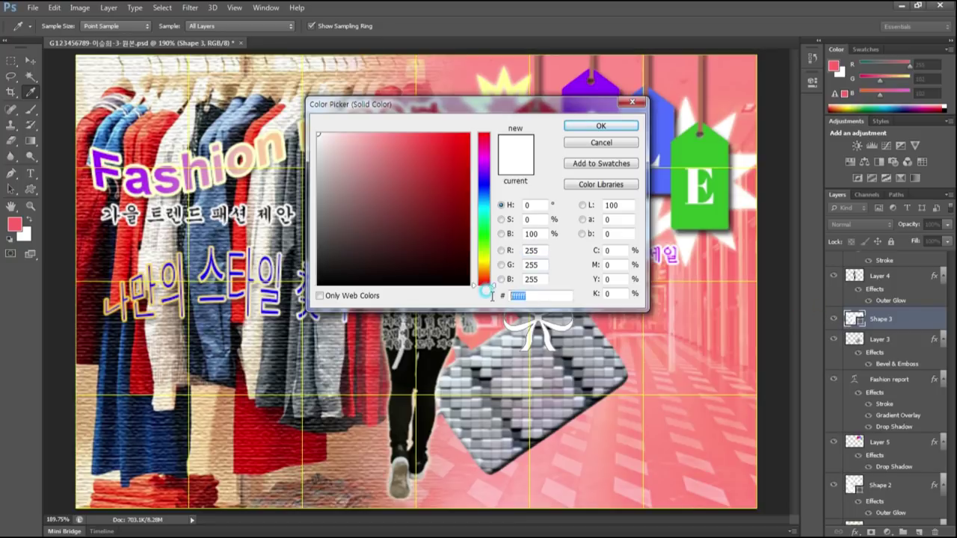
text(ff6600)
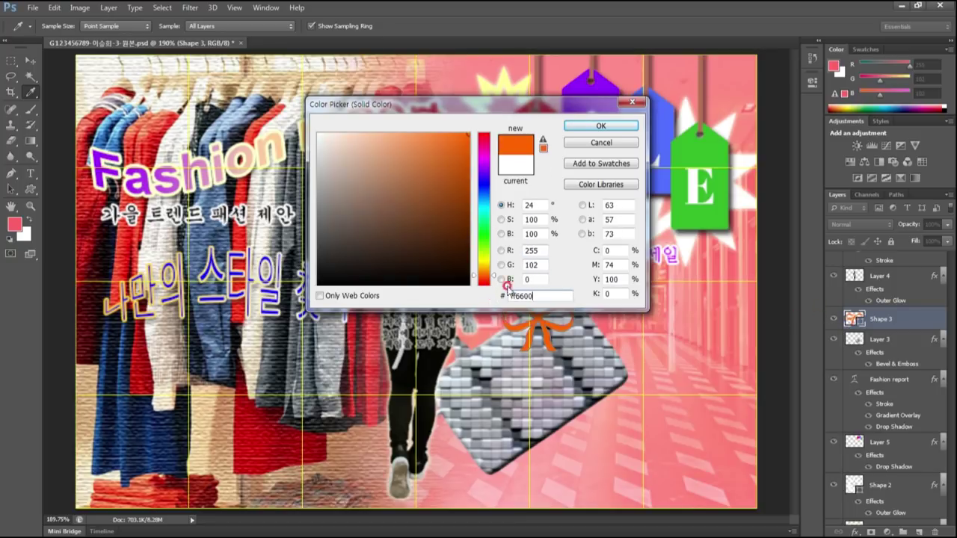
click(603, 126)
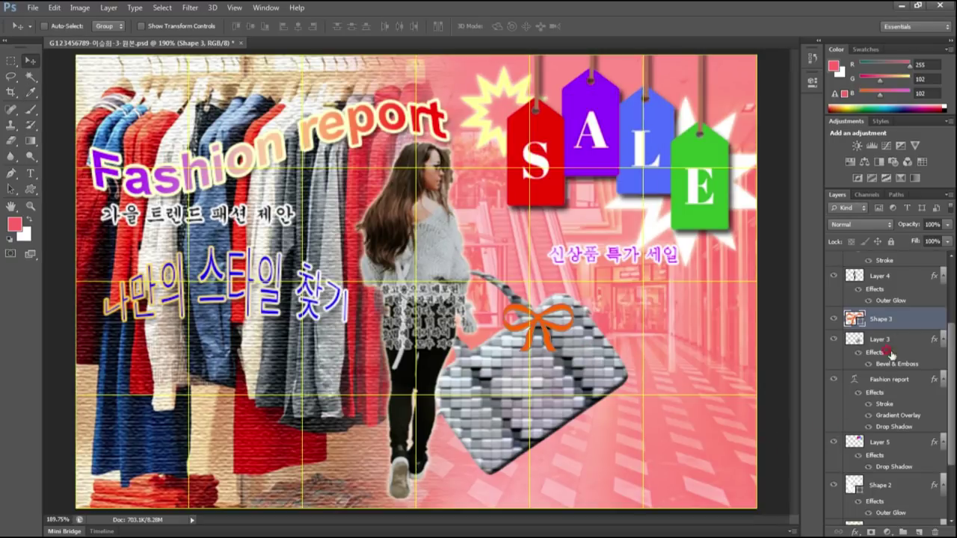
Add a Drop Shadow layer style to the bow
double_click(905, 314)
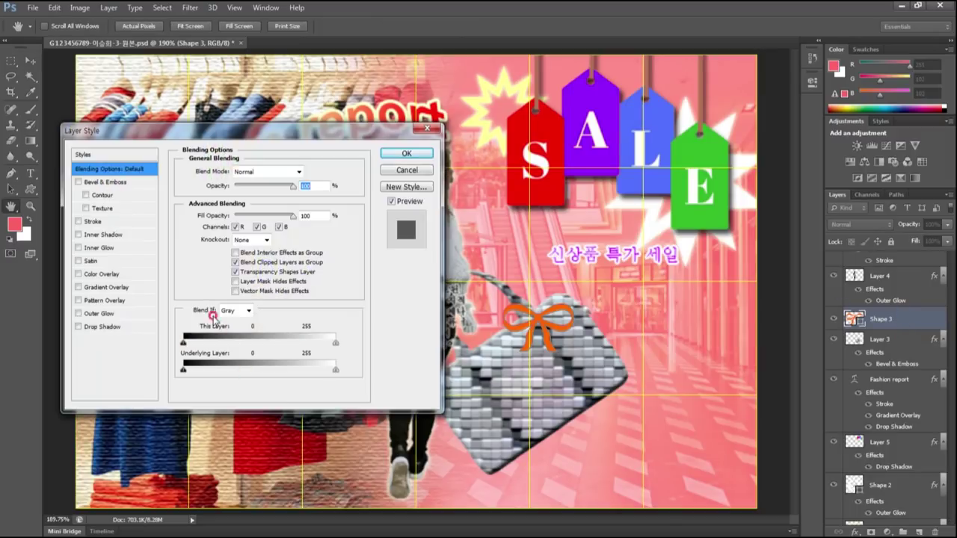
click(108, 328)
click(406, 155)
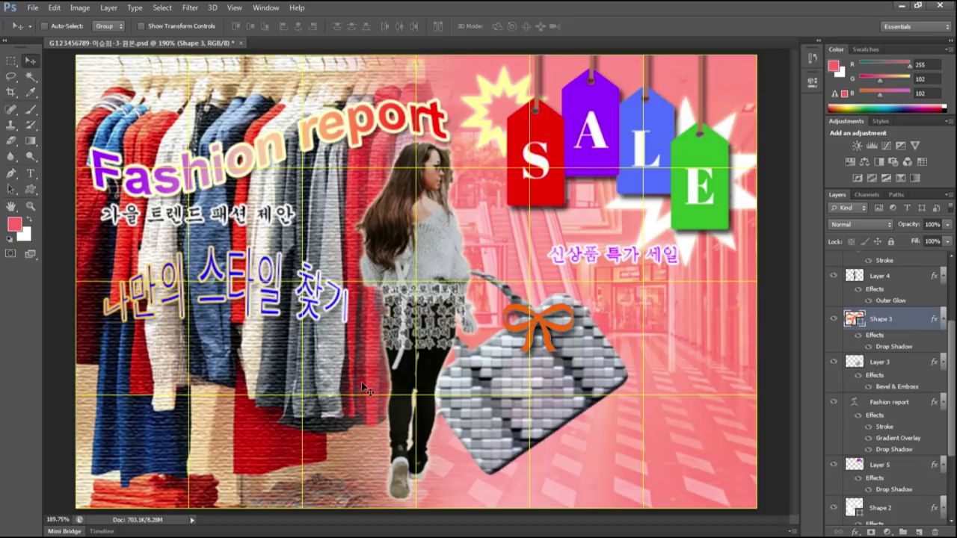
click(31, 189)
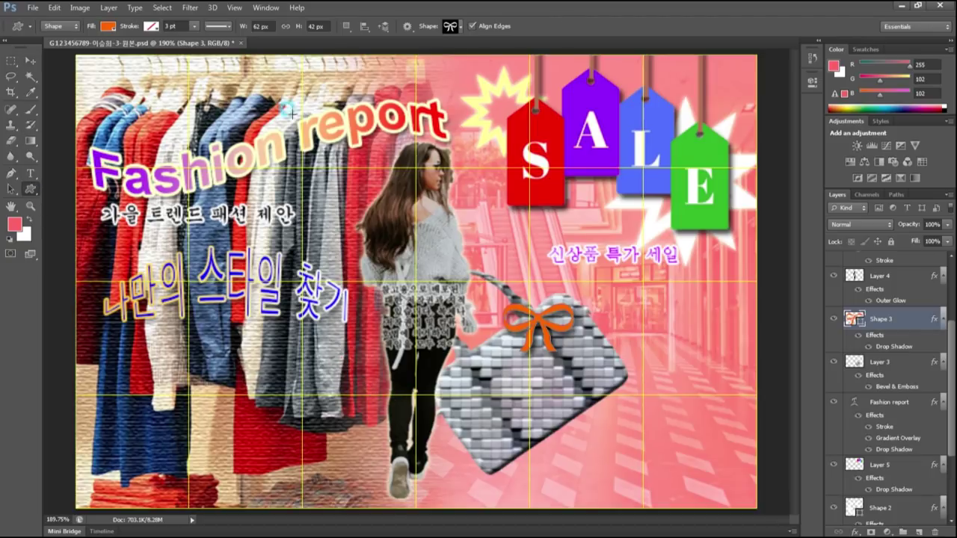
Draw a magnifier custom shape below the Korean slogan, beside the woman
click(461, 27)
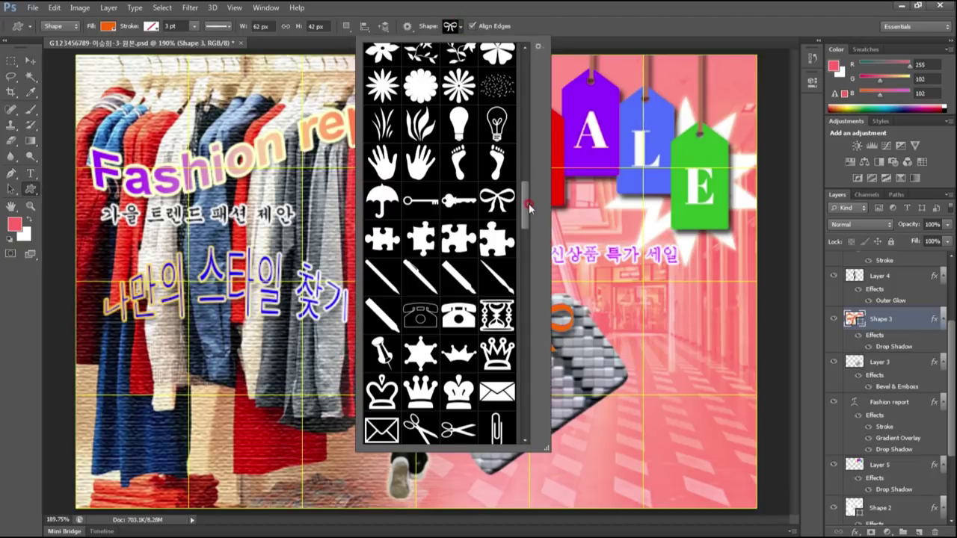
scroll(526, 212, down, 2)
scroll(524, 214, down, 1)
mouse_move(524, 214)
mouse_down()
mouse_move(521, 87)
mouse_move(516, 116)
mouse_up()
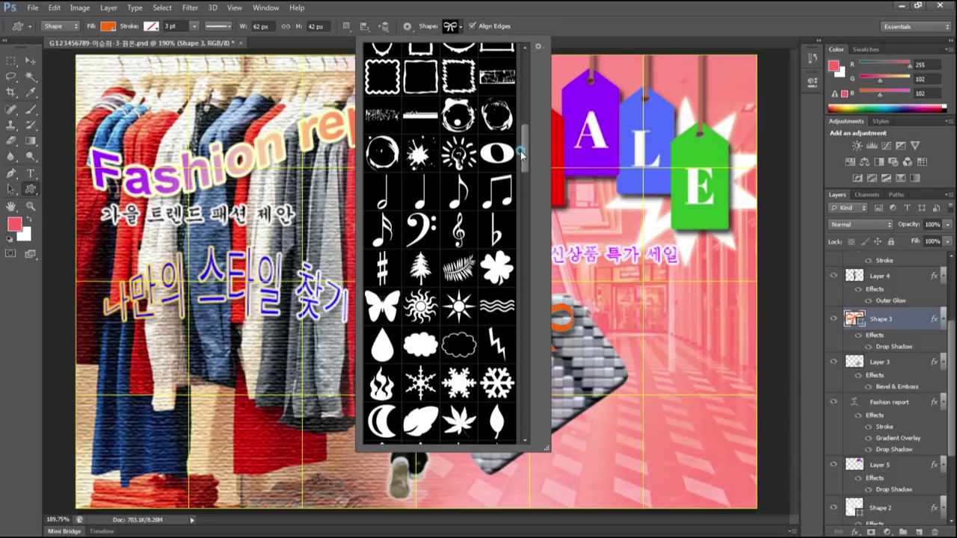
drag(521, 153, 514, 400)
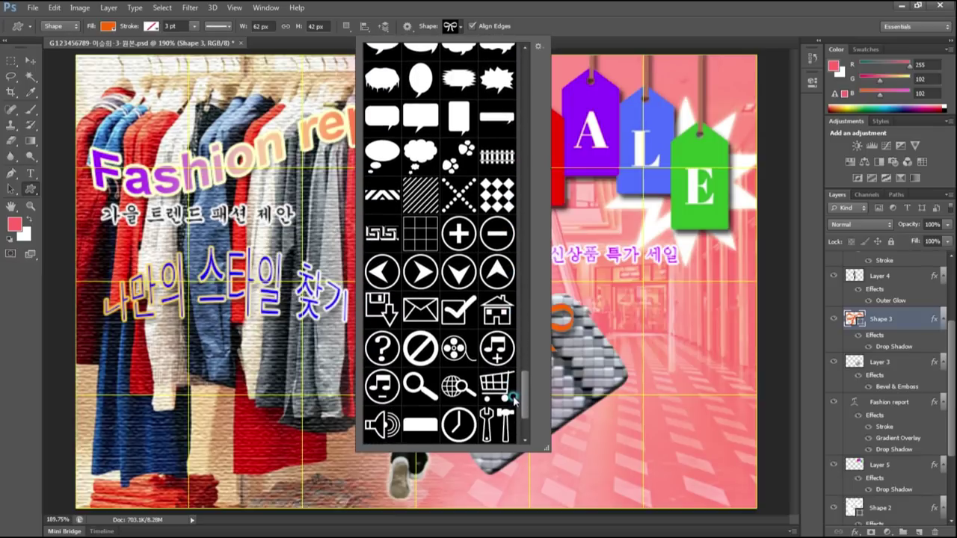
scroll(431, 384, down, 2)
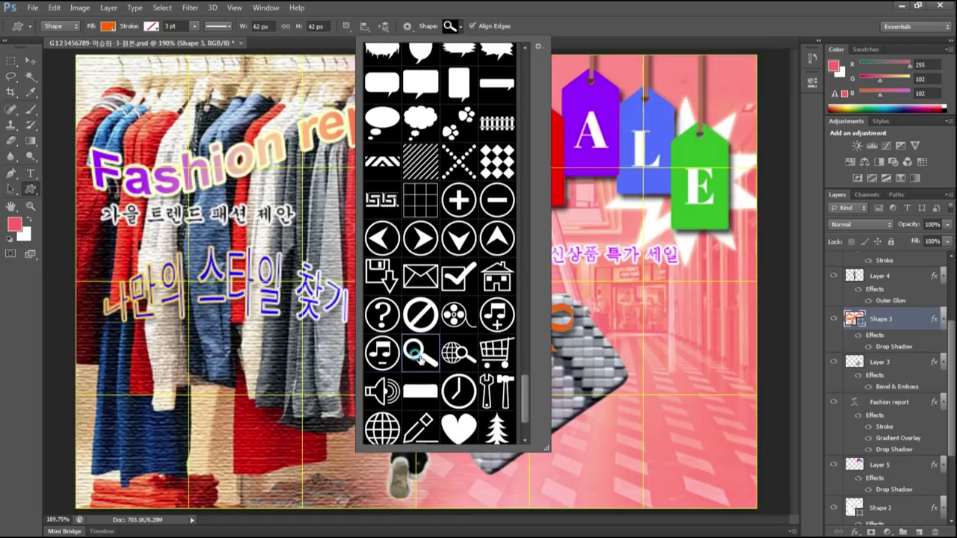
double_click(420, 358)
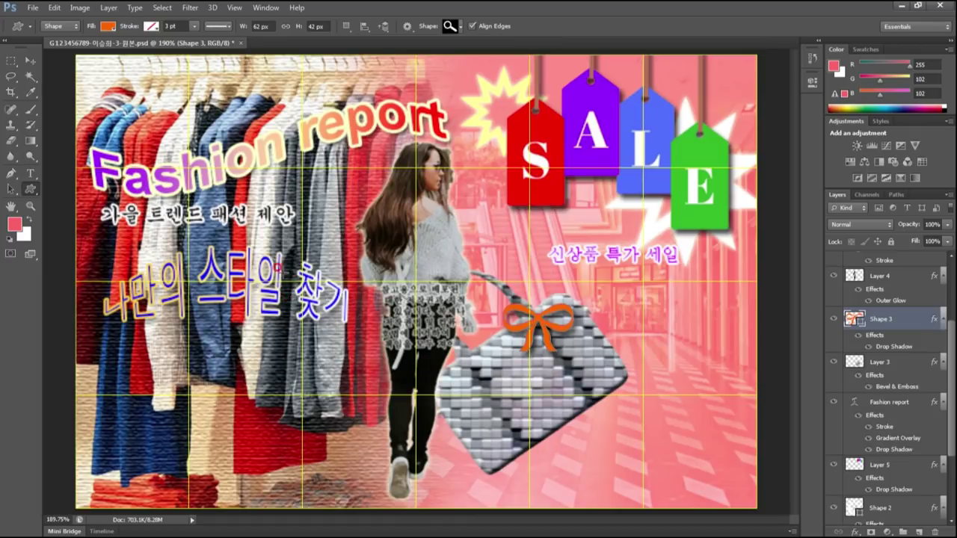
drag(246, 263, 392, 378)
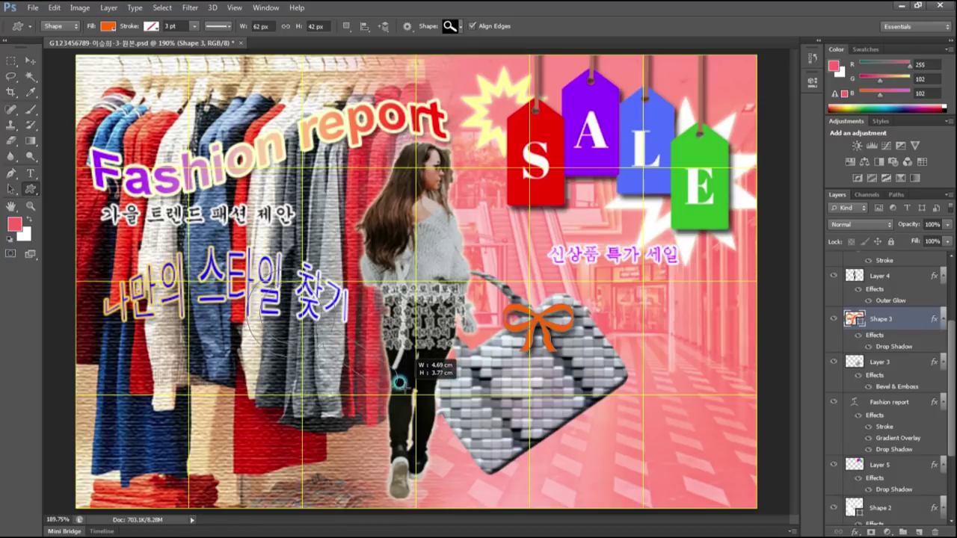
drag(392, 378, 387, 377)
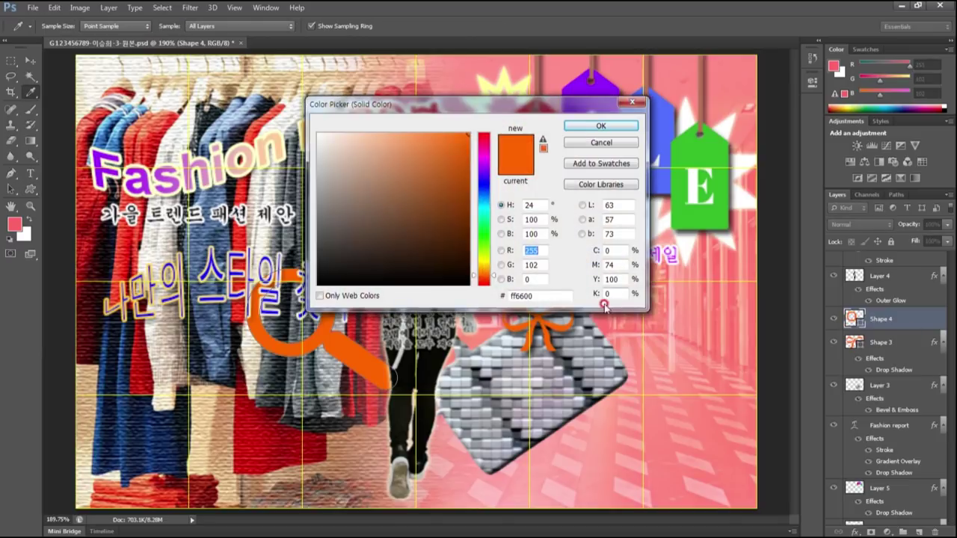
Set the magnifier's fill colour to light orange #ff9933
click(540, 295)
click(546, 298)
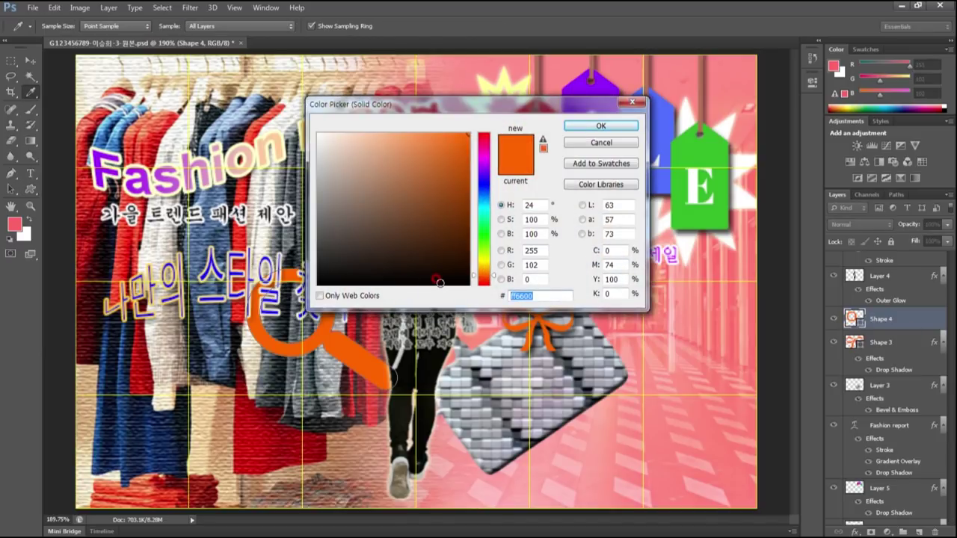
text(ff99)
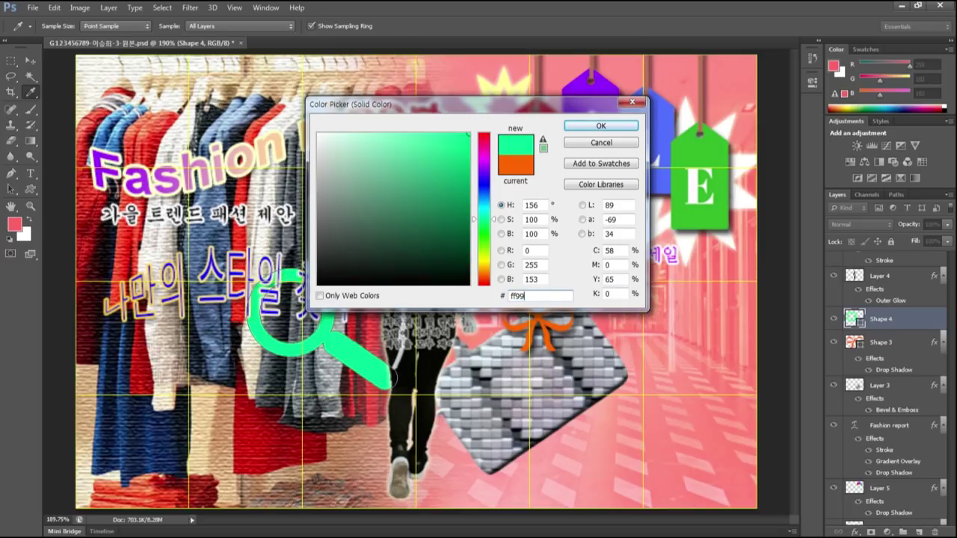
text(33)
click(598, 126)
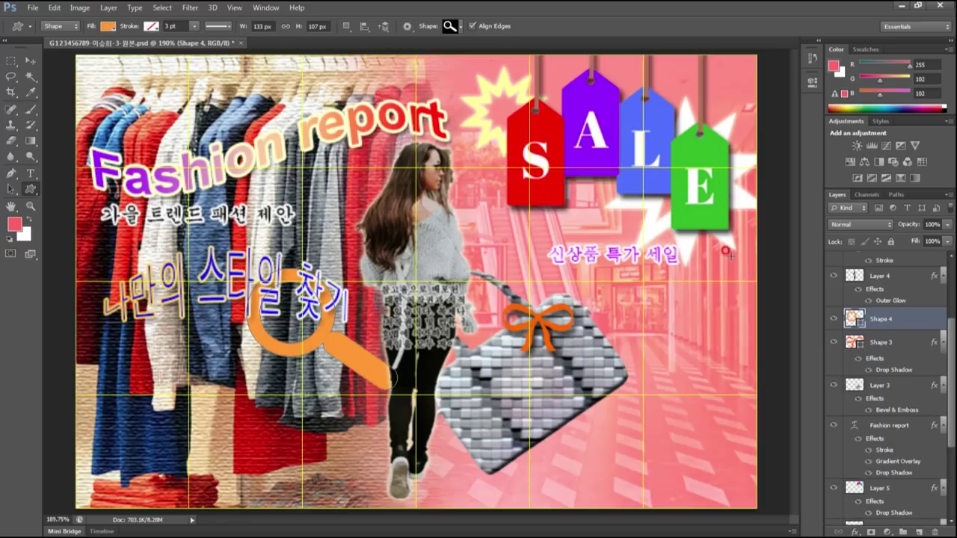
Add an Inner Shadow layer style to the Shape 4 magnifier
double_click(909, 318)
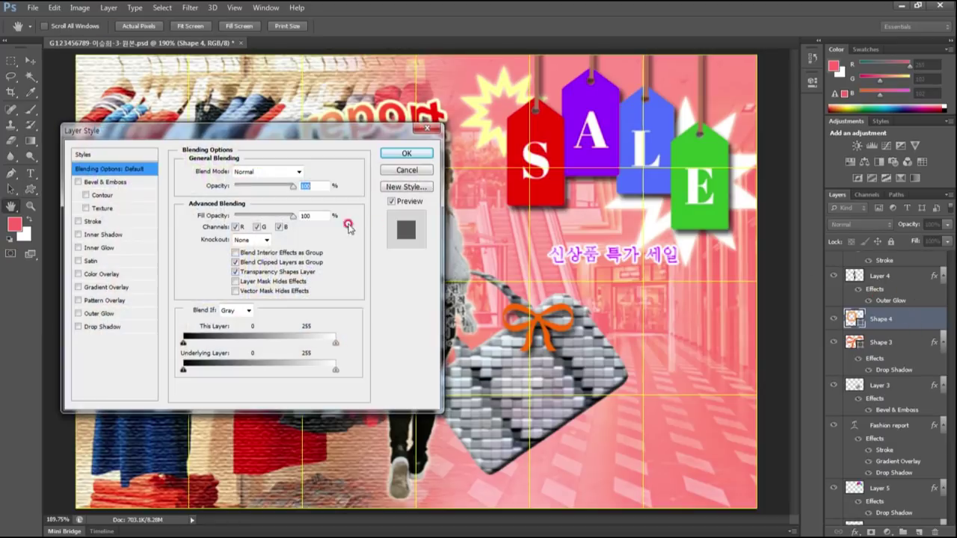
click(102, 234)
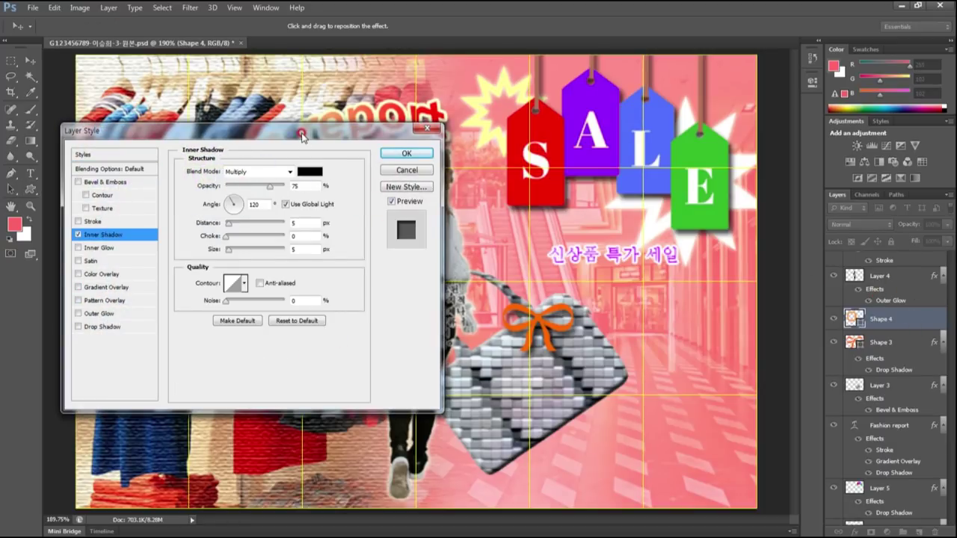
drag(302, 135, 658, 121)
click(766, 138)
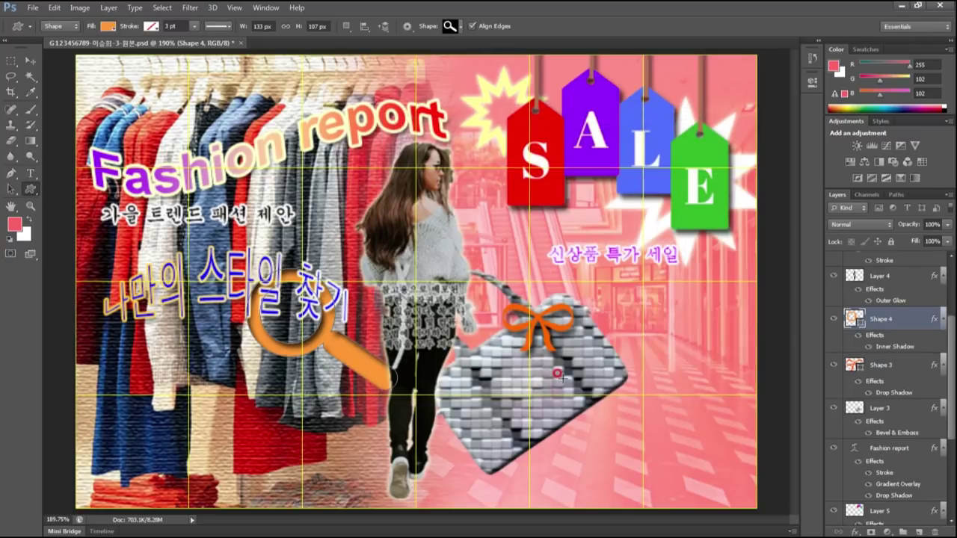
Set the magnifier layer's opacity to 70%
click(923, 217)
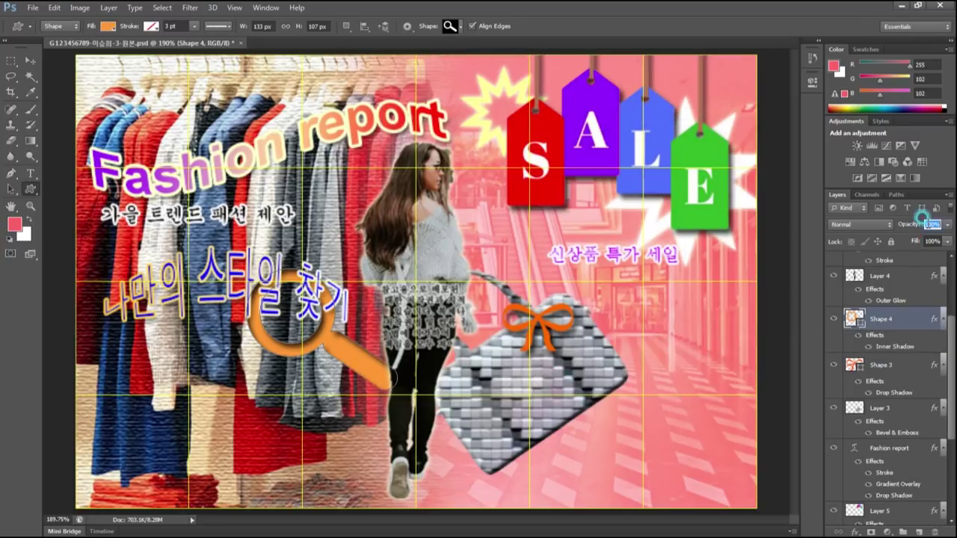
text(70)
key(Return)
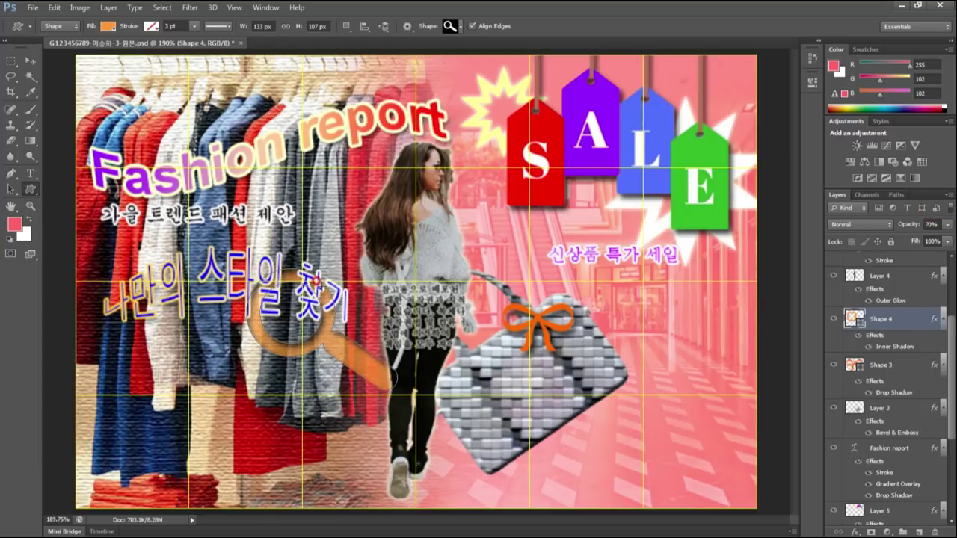
Nudge the magnifier slightly up-right and stack Shape 4 above Layer 4
click(30, 59)
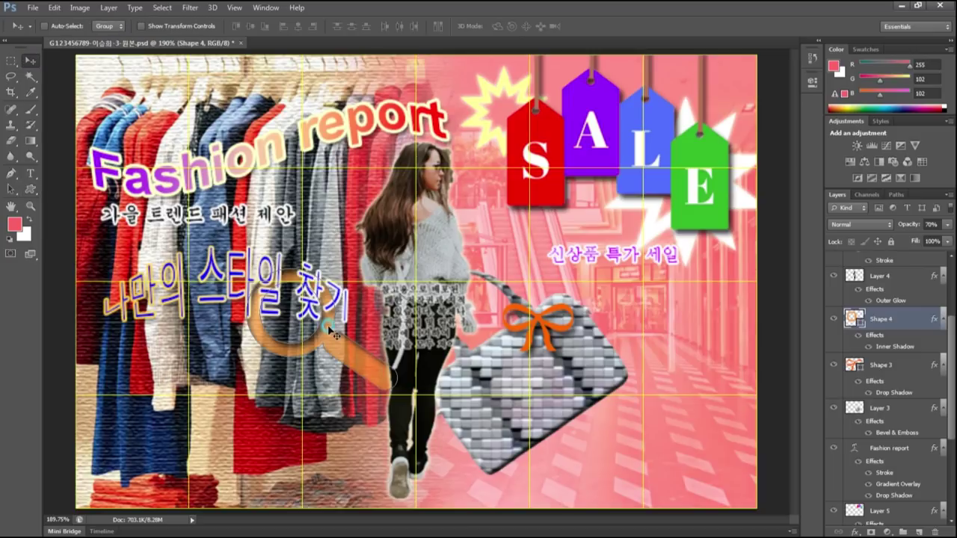
drag(329, 327, 336, 323)
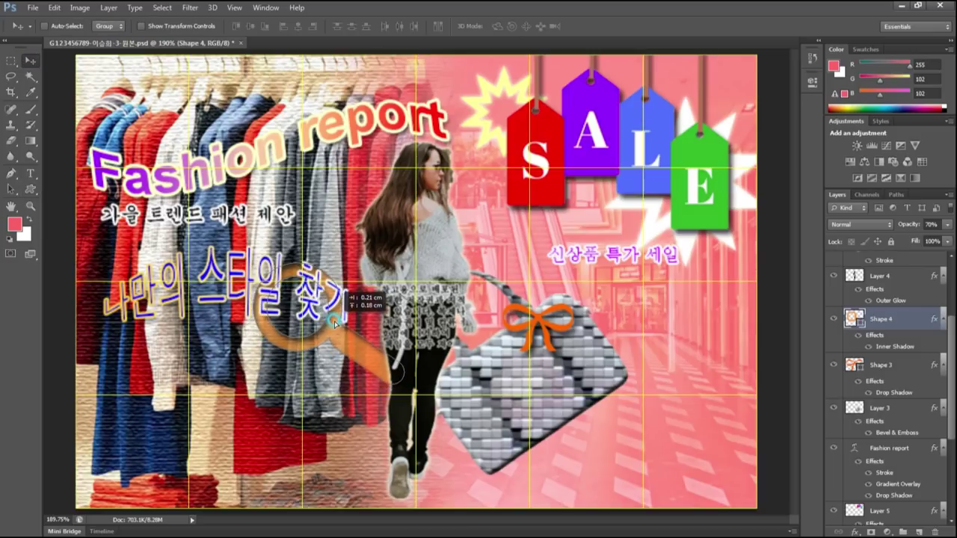
drag(335, 323, 337, 325)
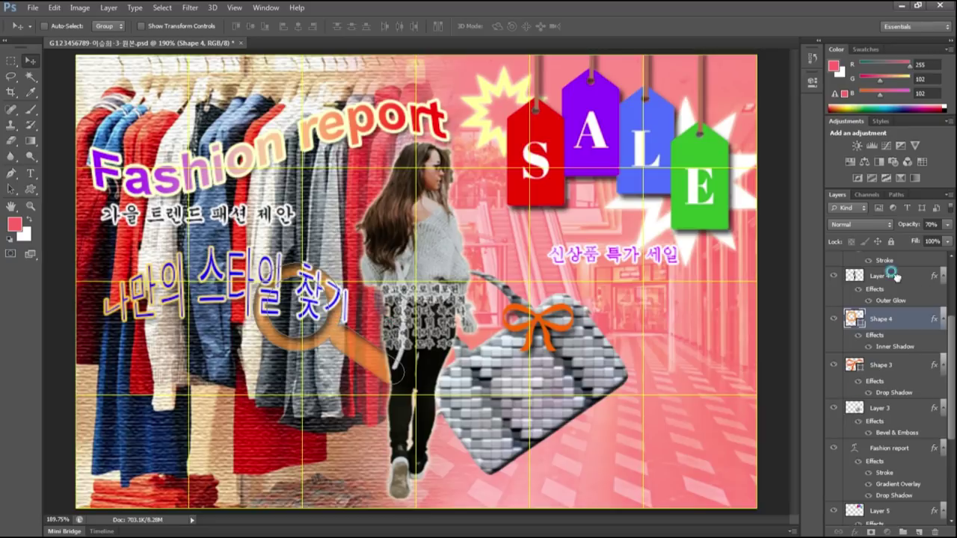
drag(890, 300, 887, 353)
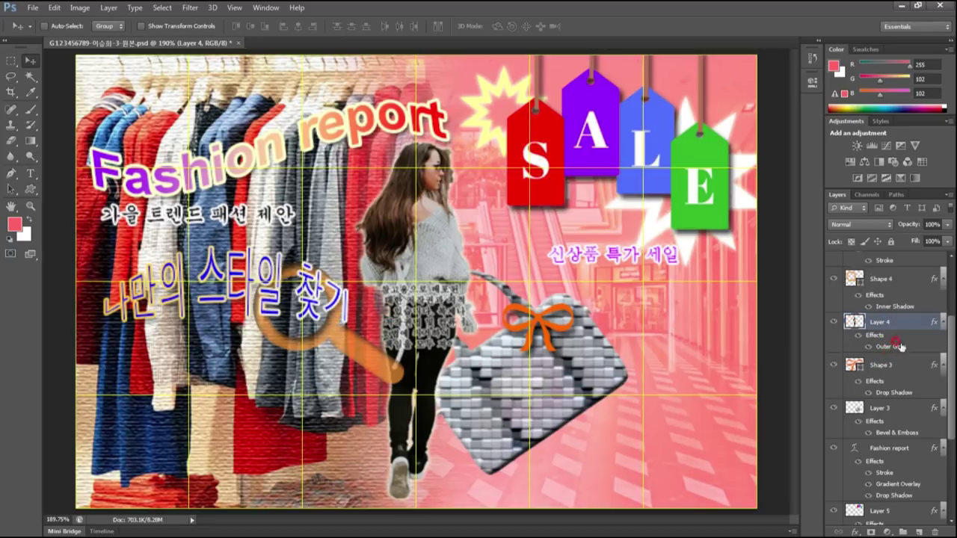